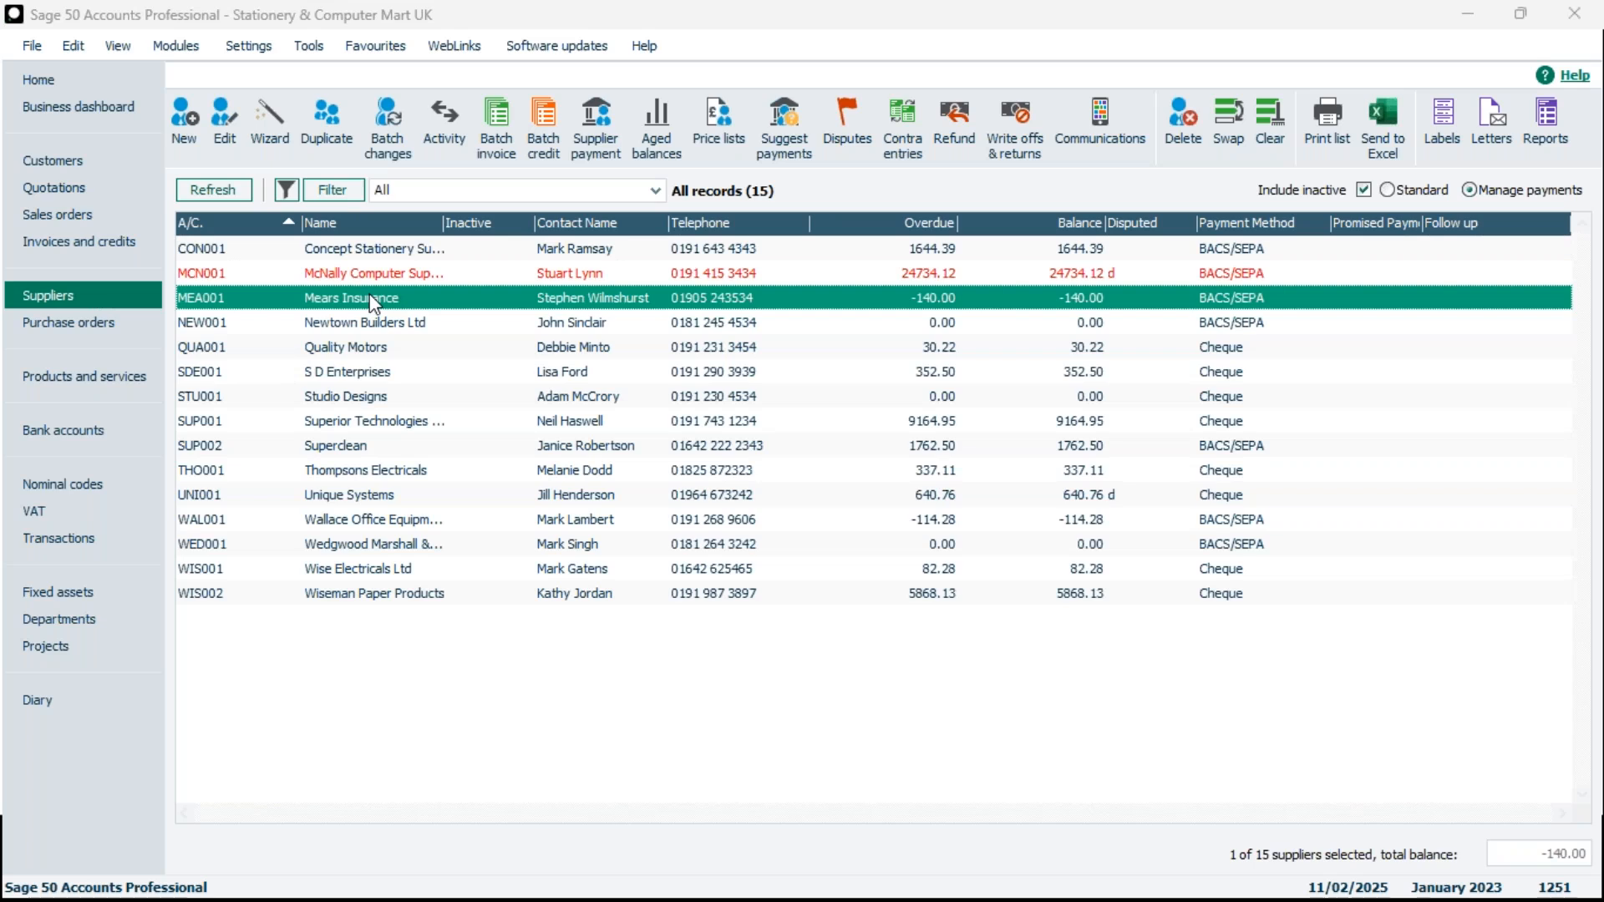
Set the payment method in the Mears Insurance supplier's bank details to BACS/SEPA, save the record and close it
double_click(369, 293)
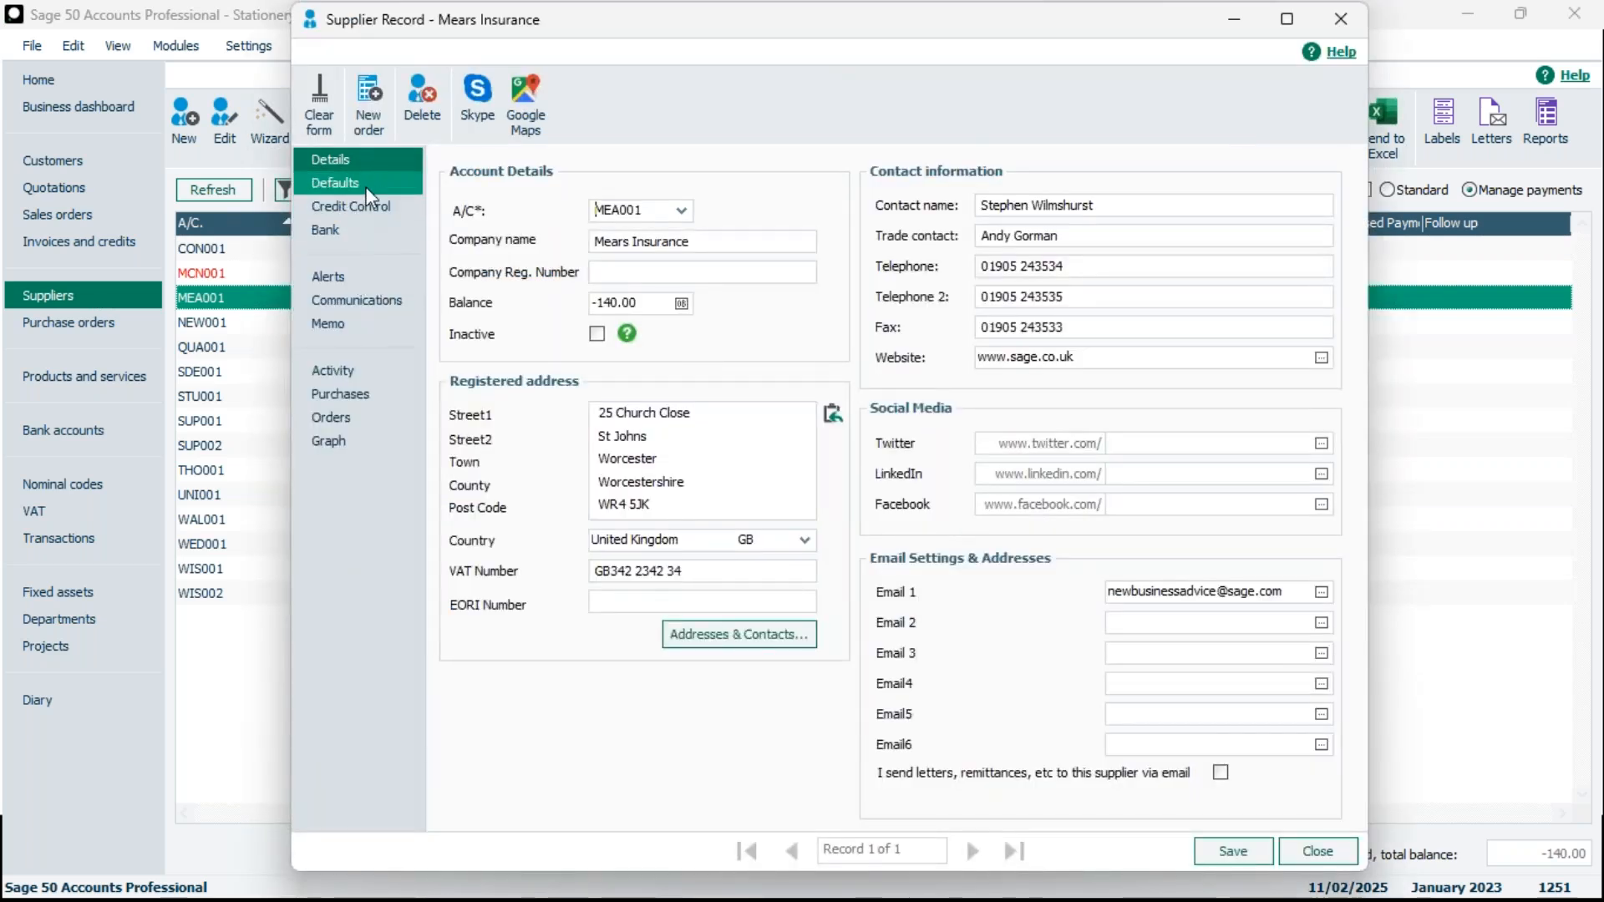
click(369, 234)
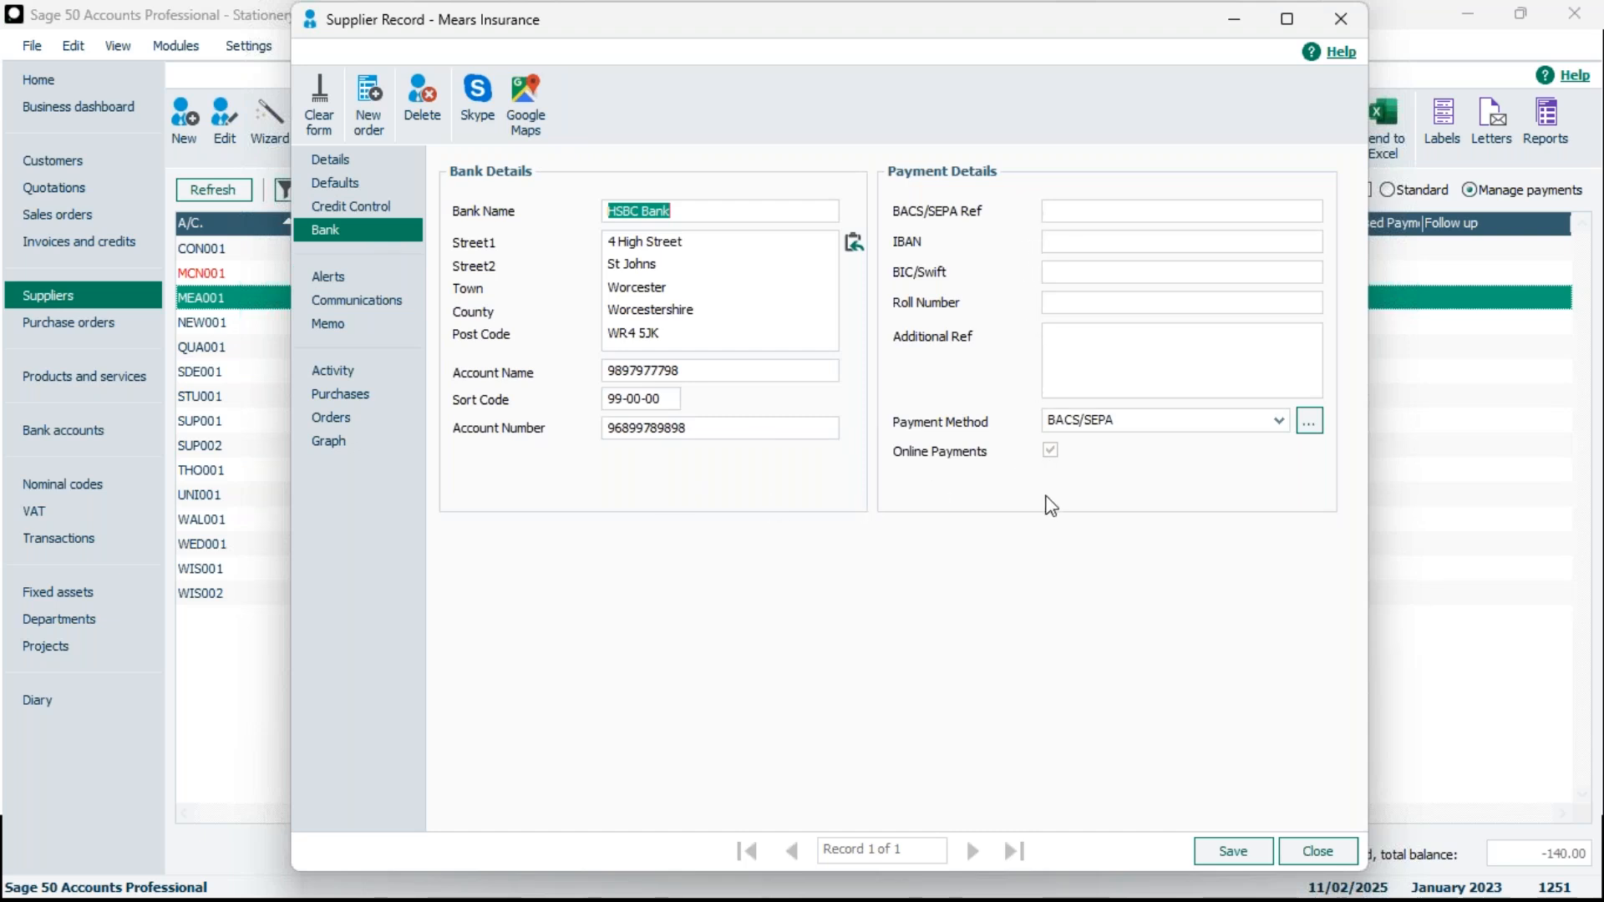
click(1279, 421)
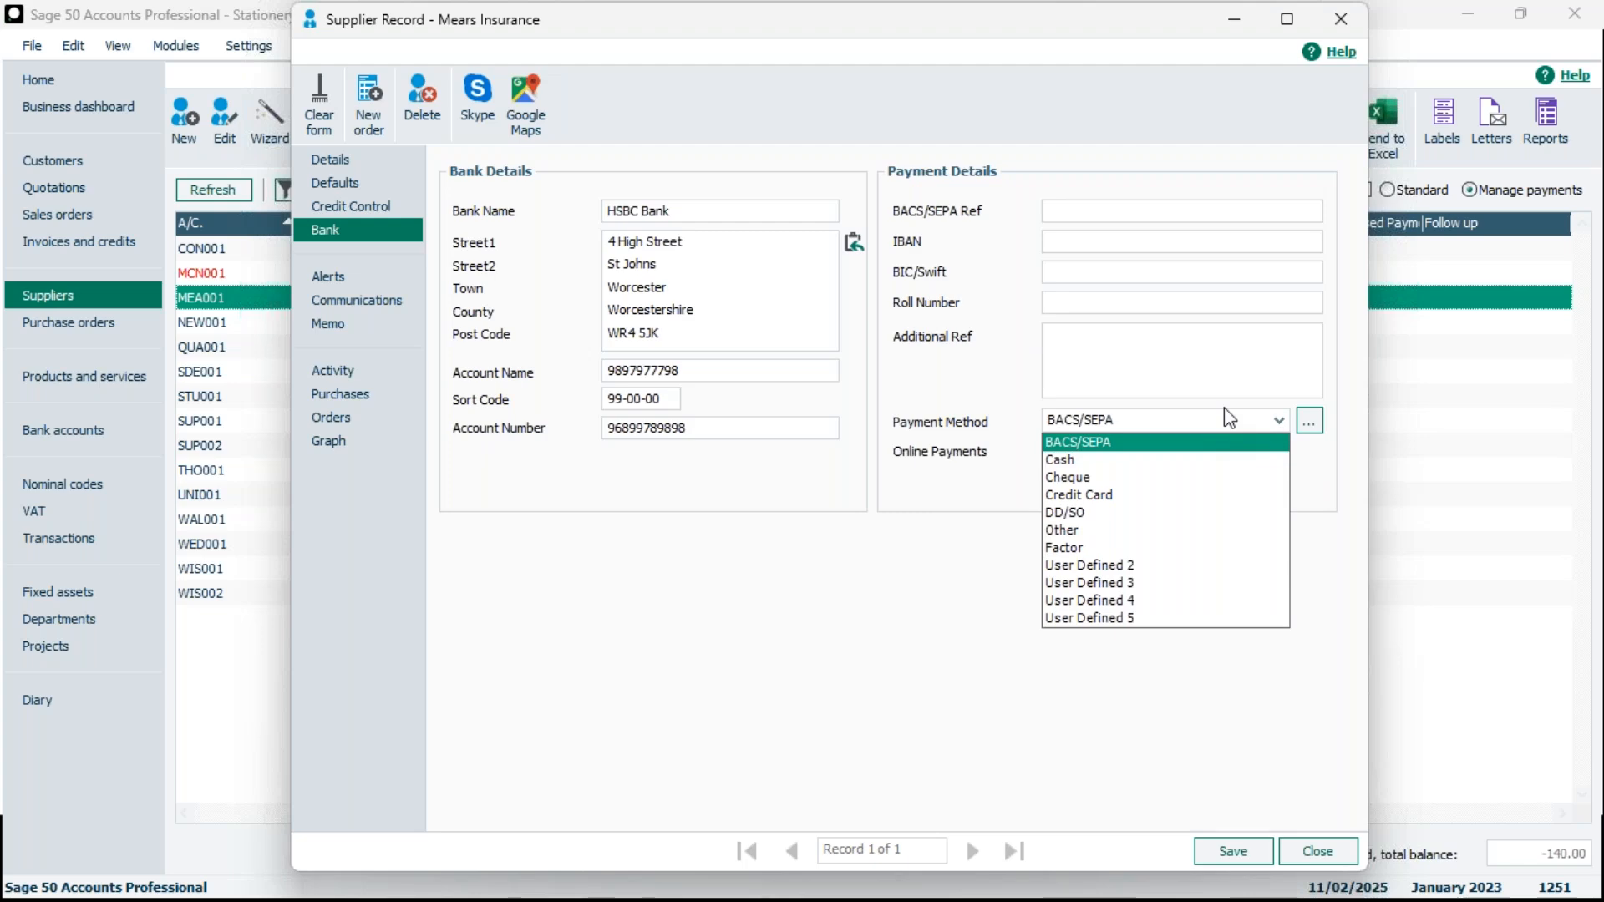
click(1180, 445)
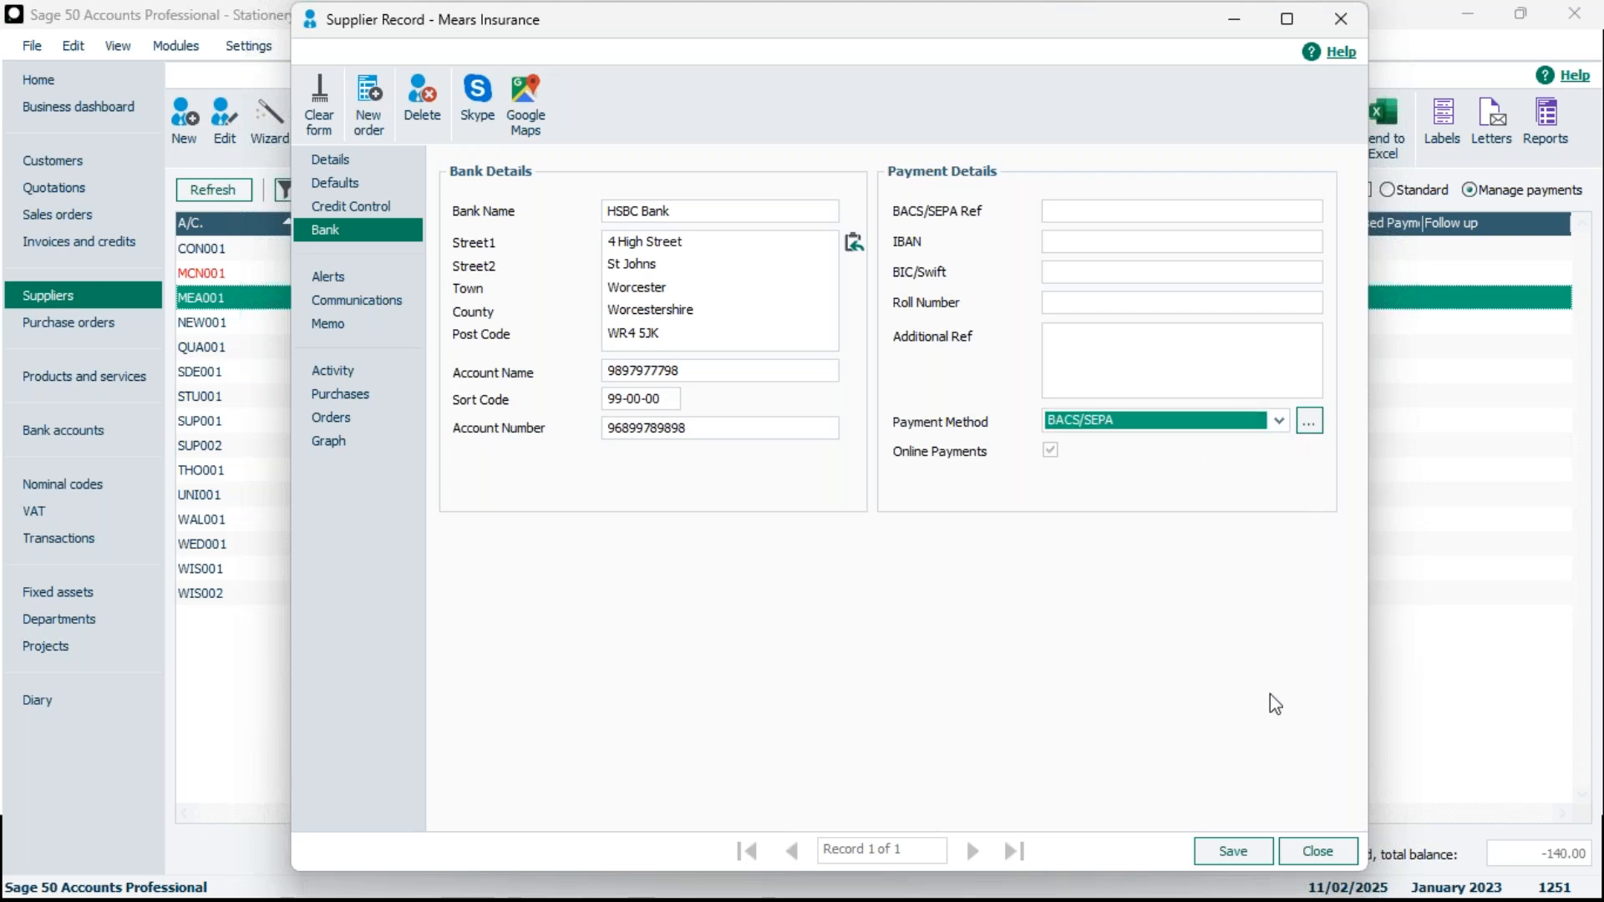
click(1258, 857)
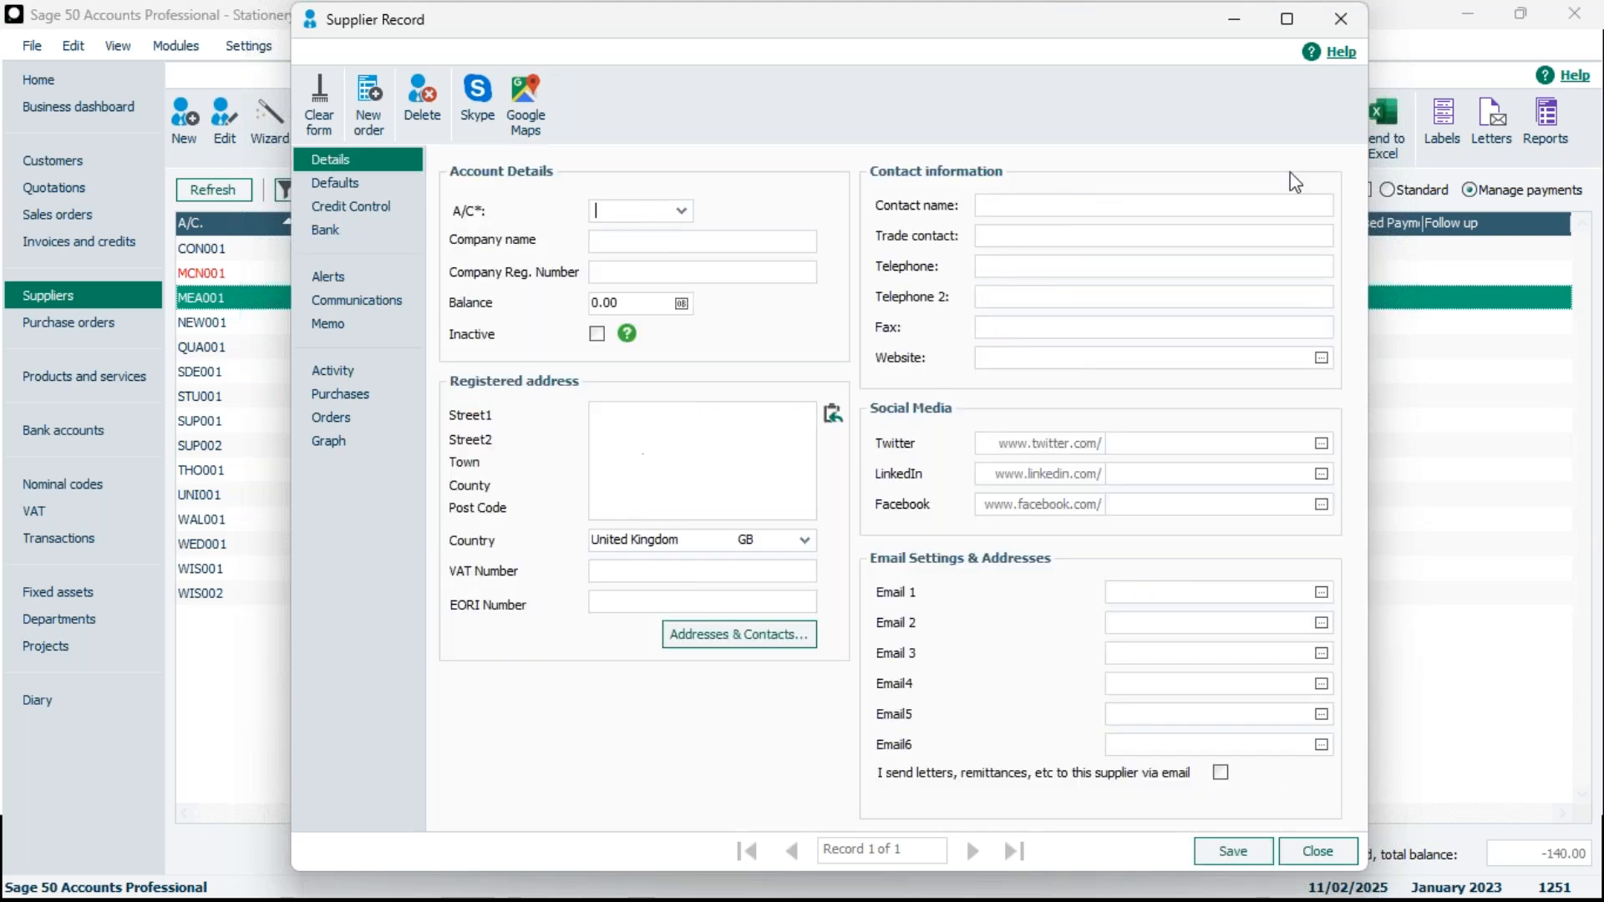
click(1342, 25)
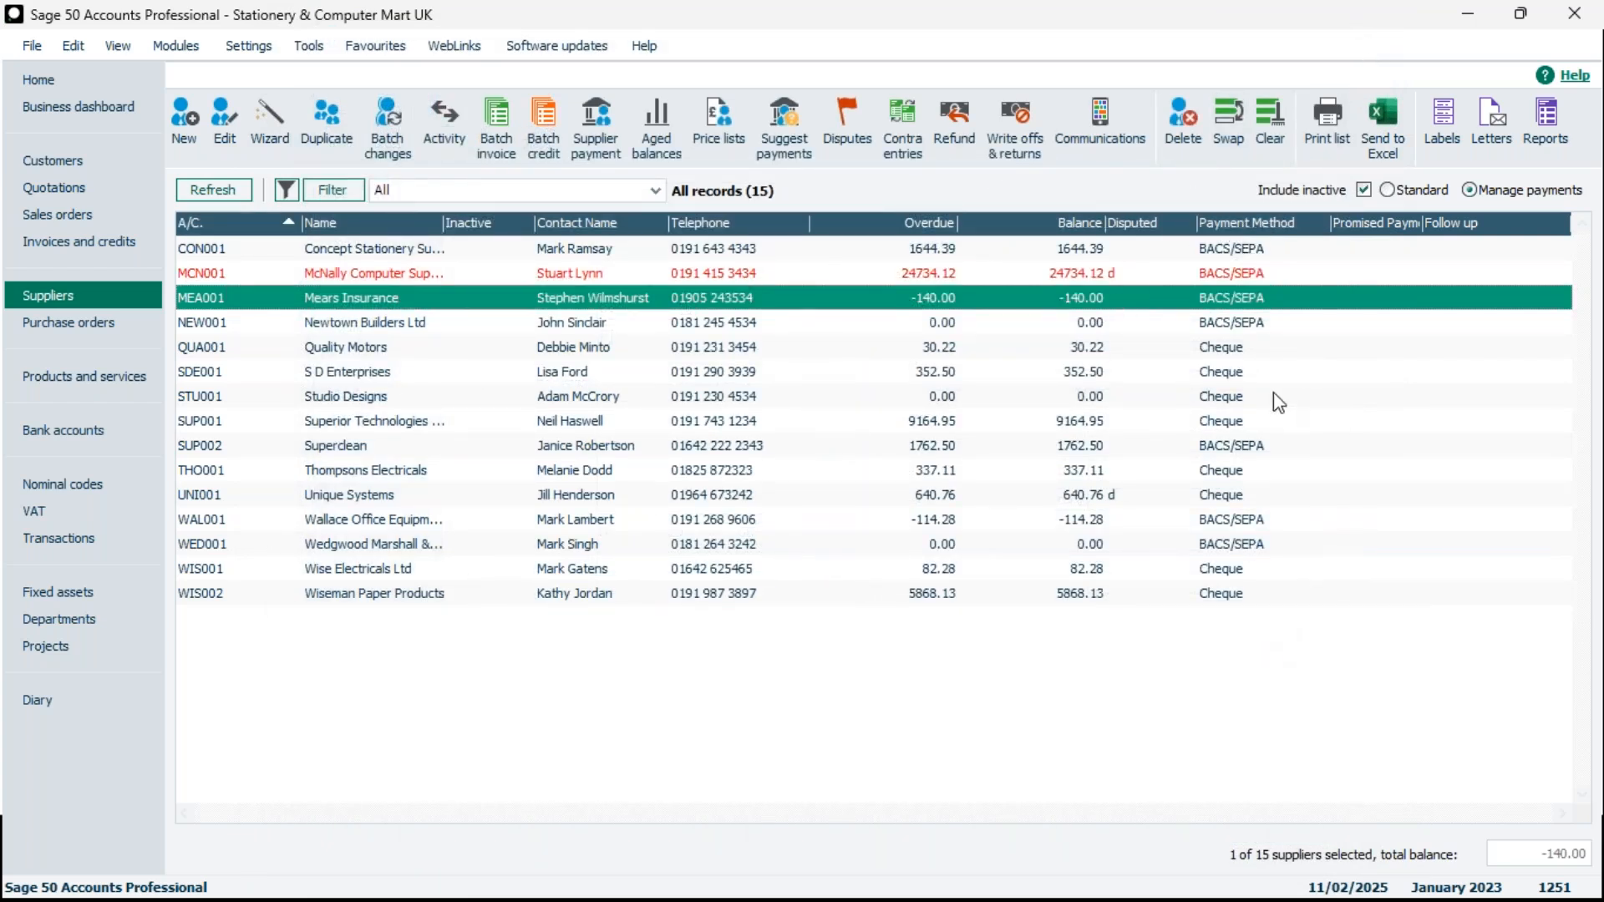
click(1239, 351)
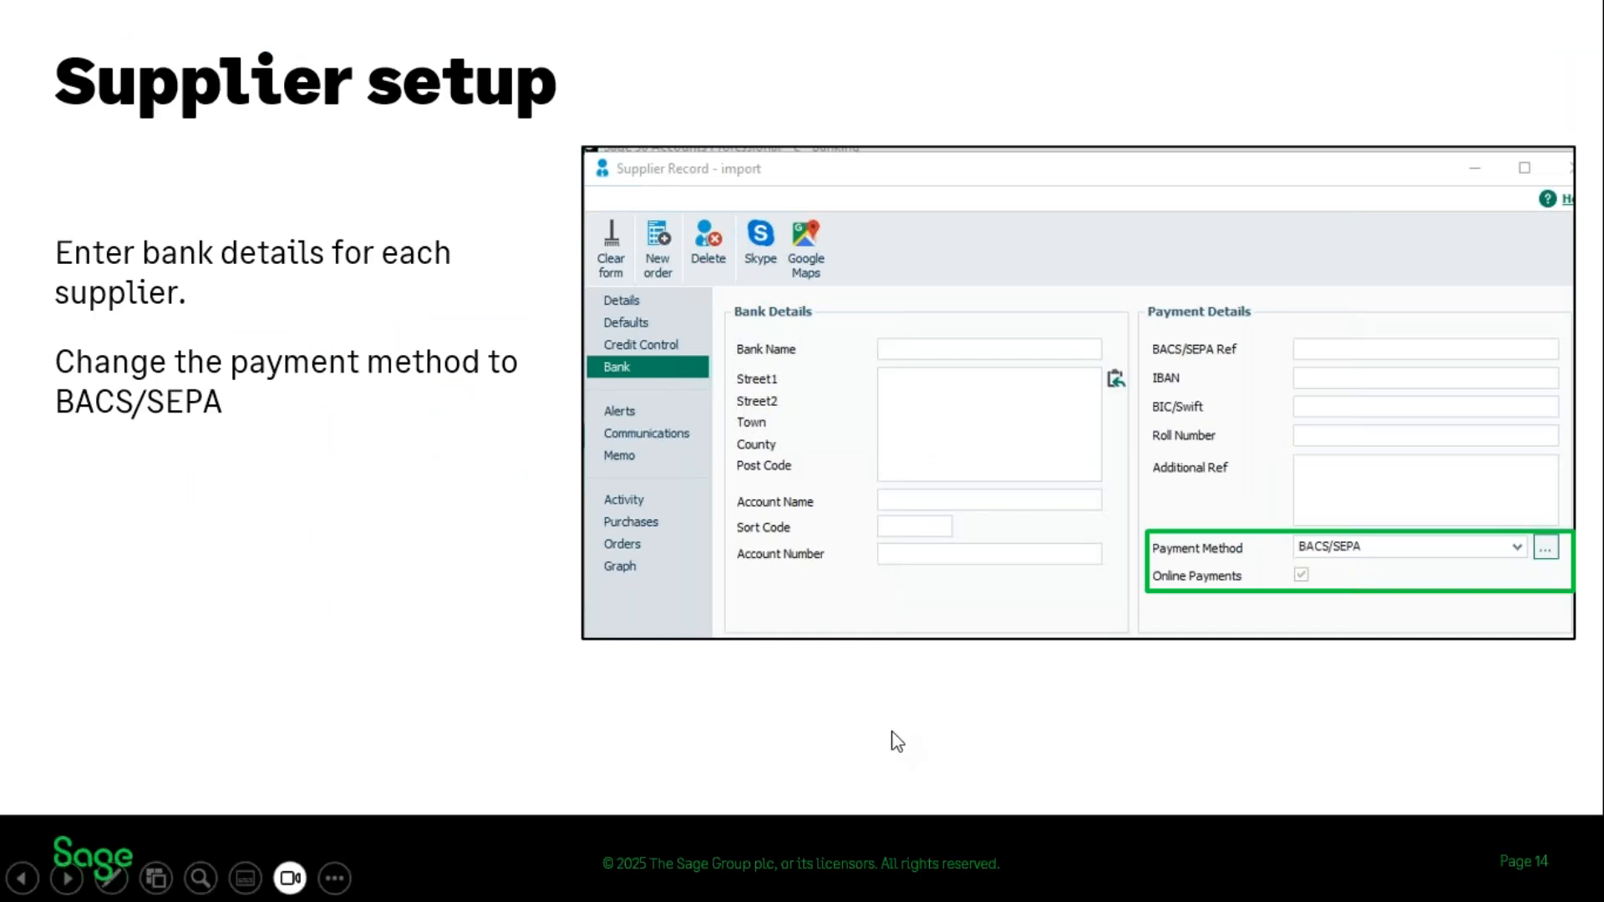
click(869, 764)
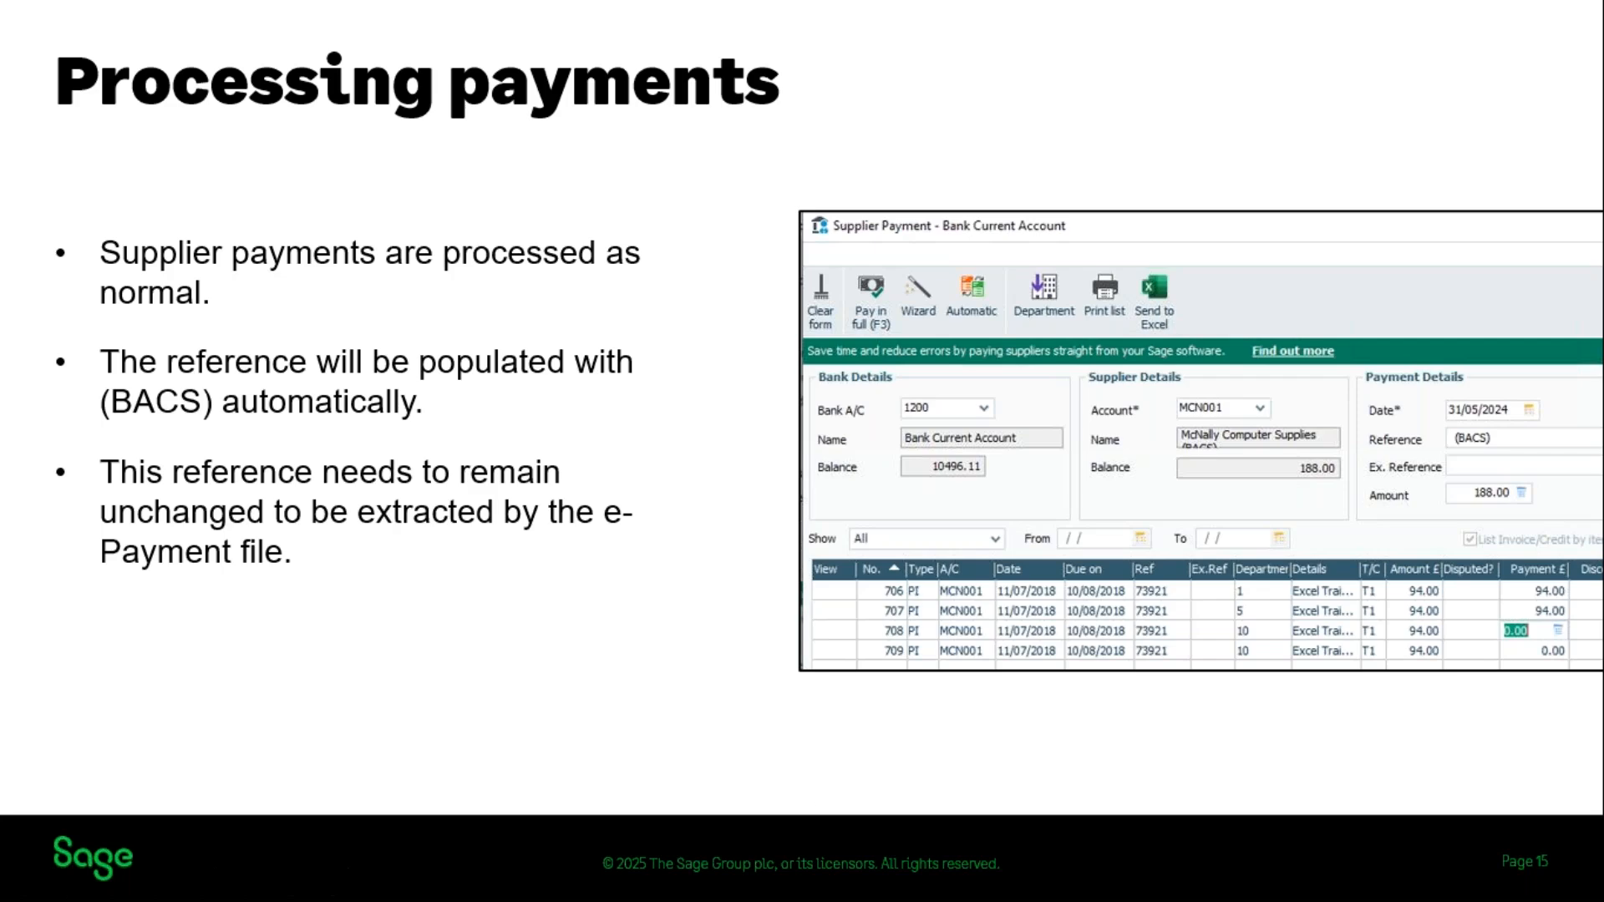
key(alt+Tab)
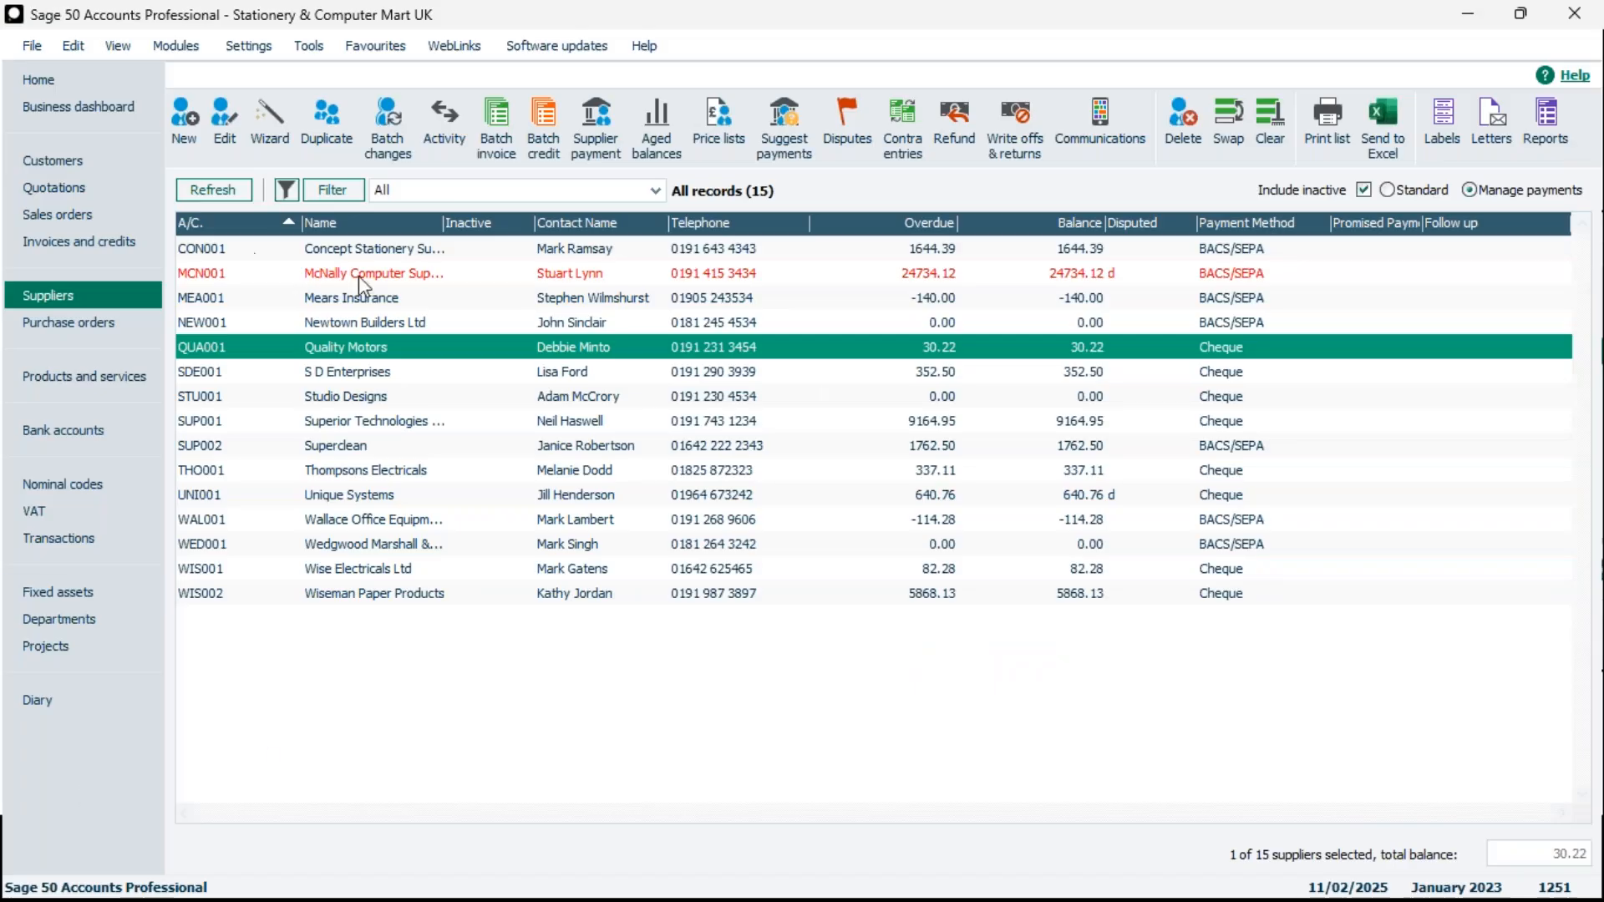
Start a supplier payment from bank account 1210 to supplier MEA001, Mears Insurance
click(291, 299)
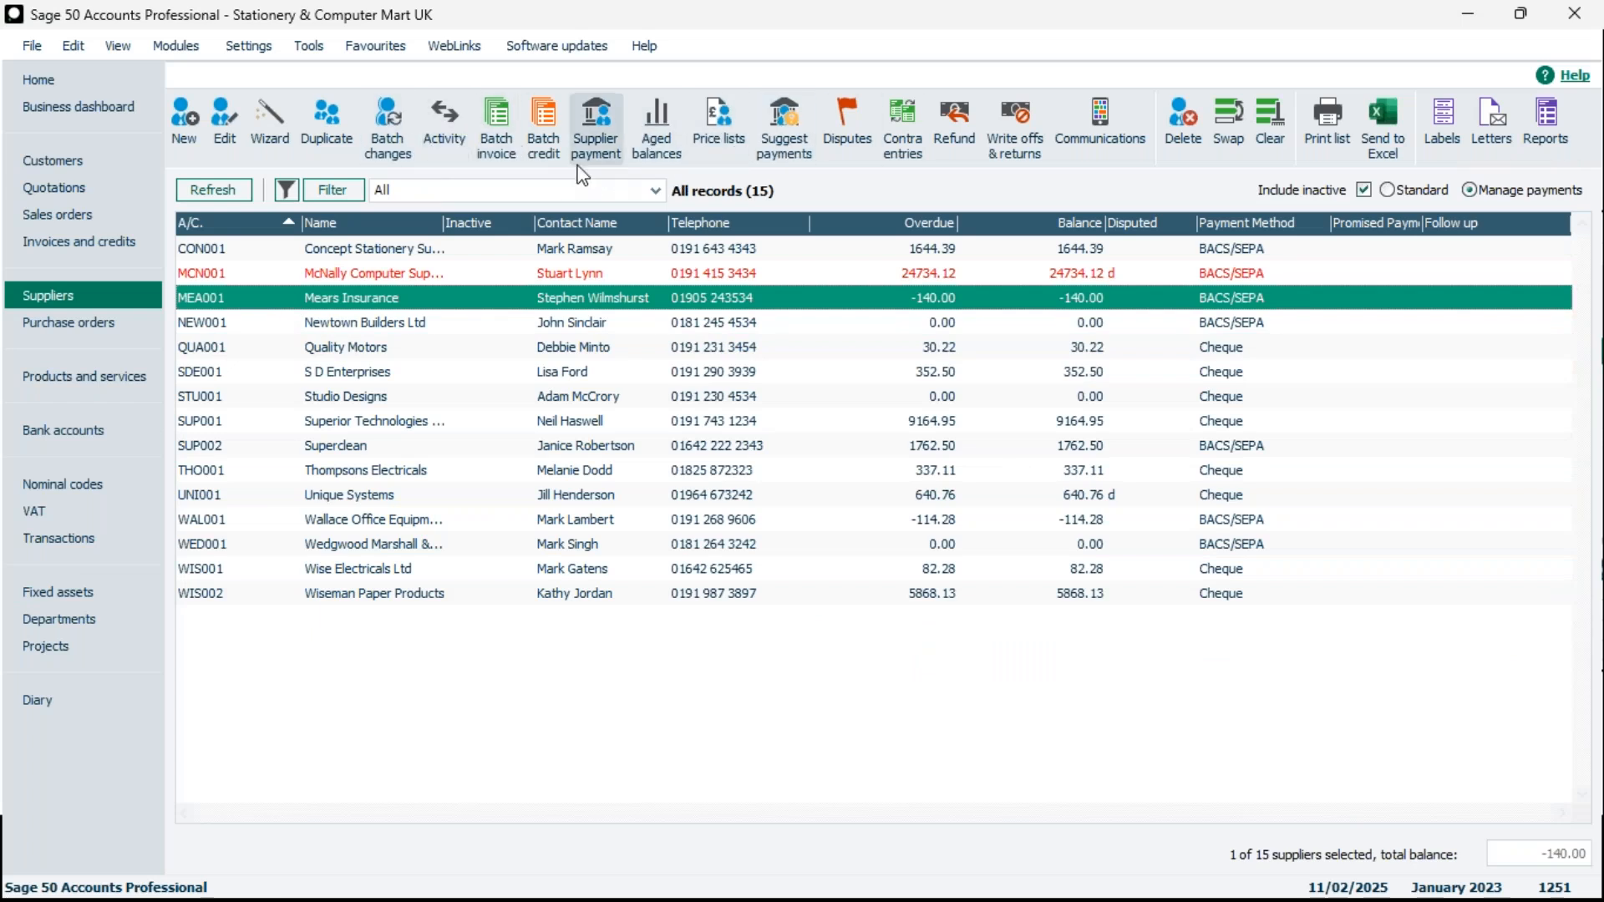
click(589, 148)
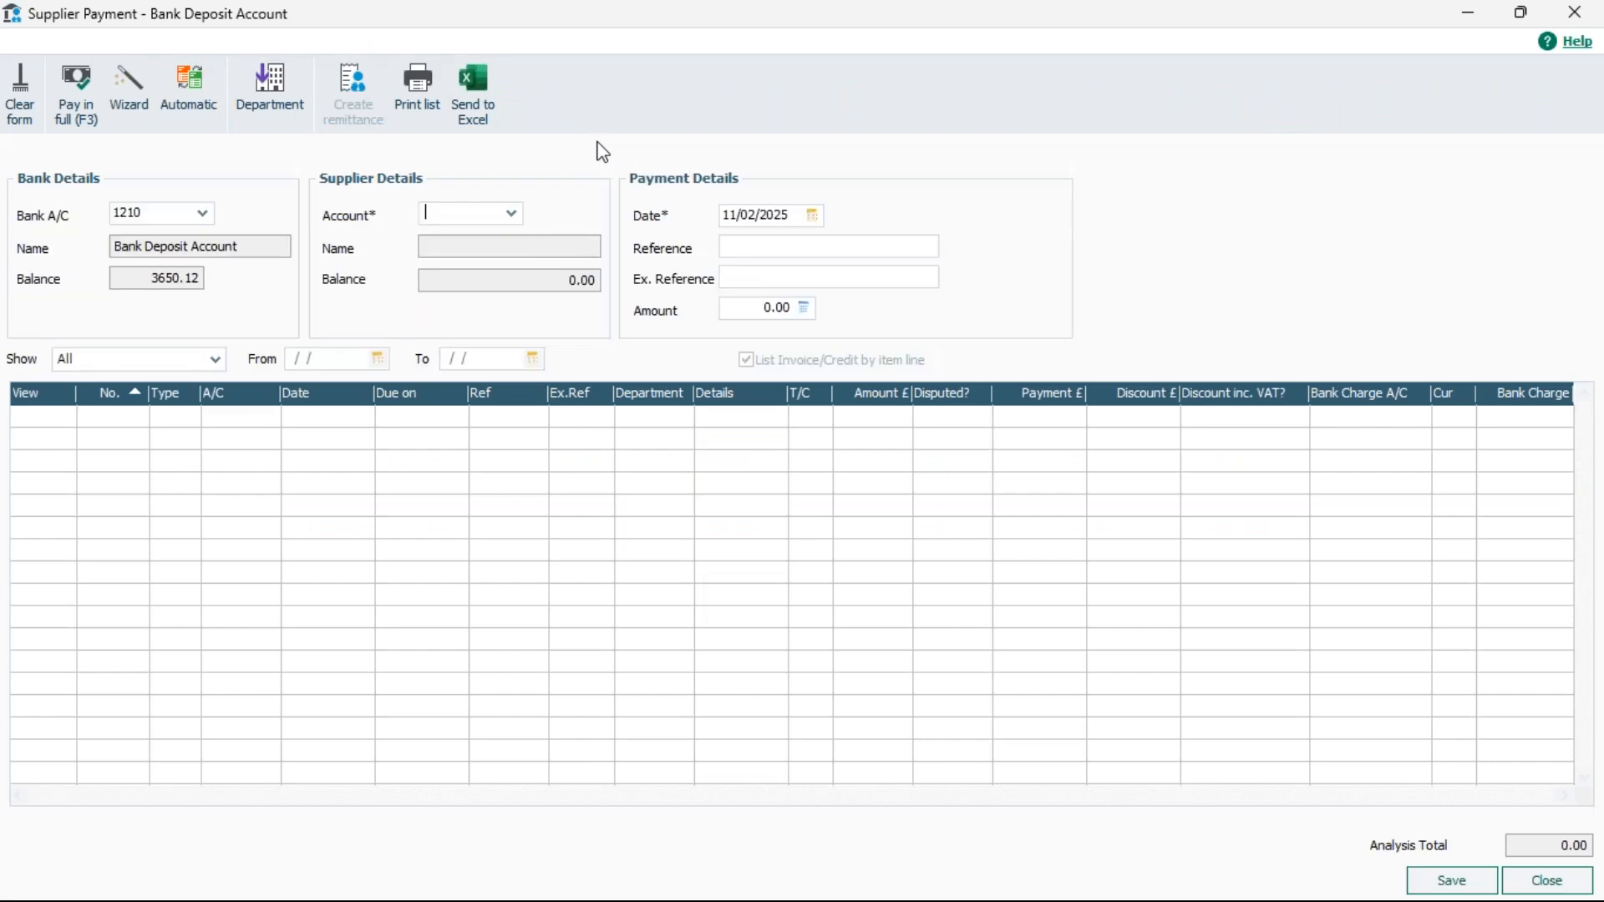
click(513, 214)
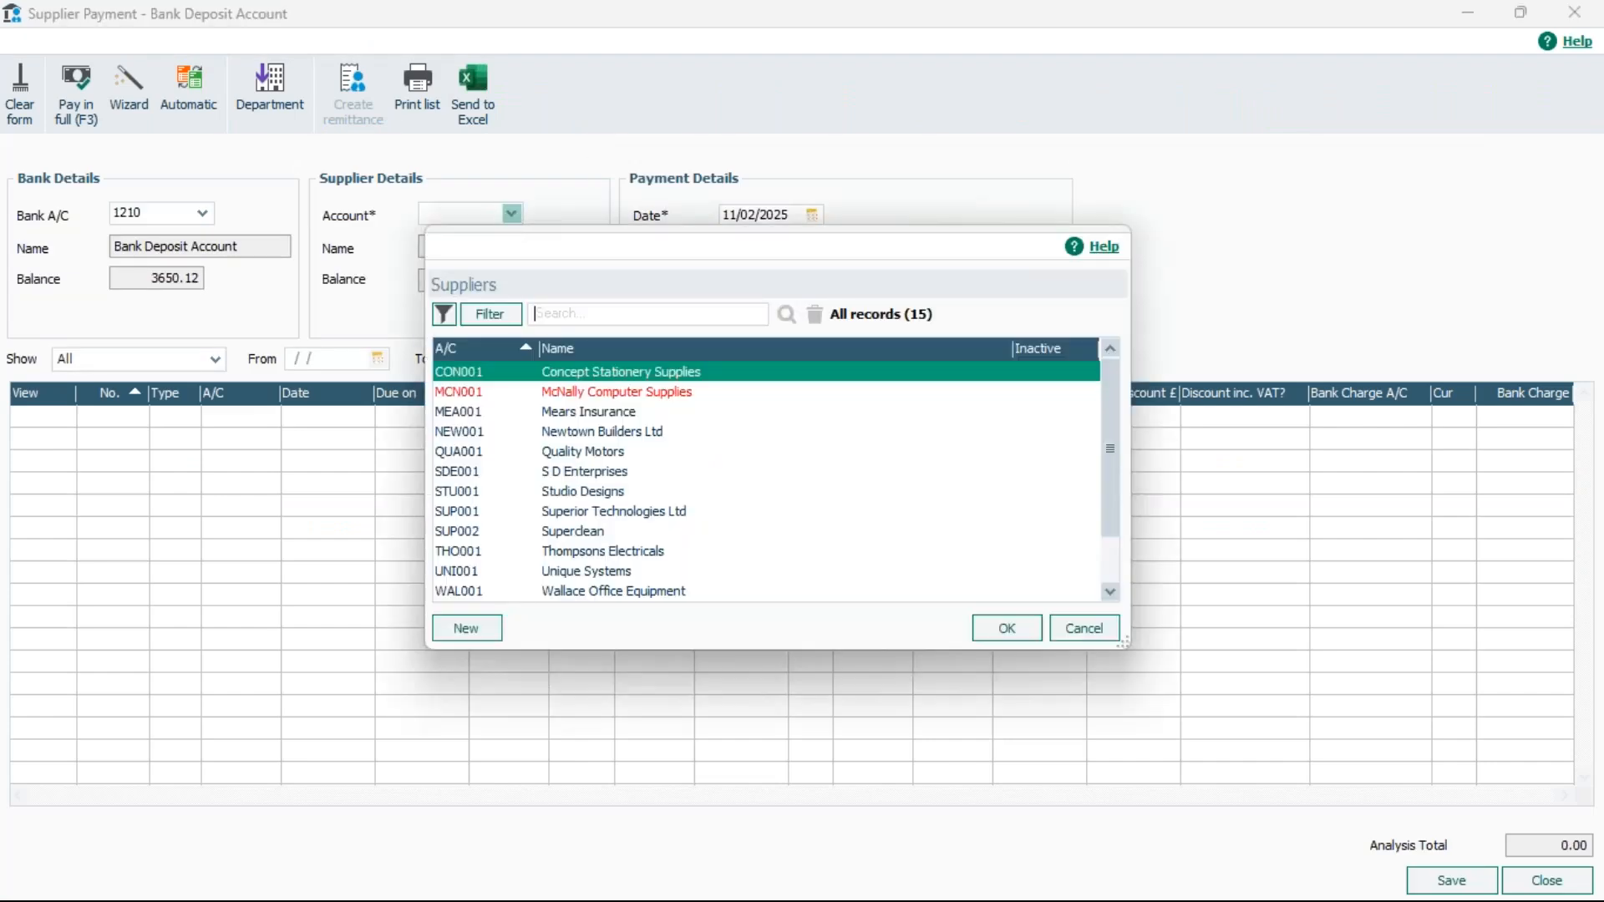
click(573, 413)
click(1007, 629)
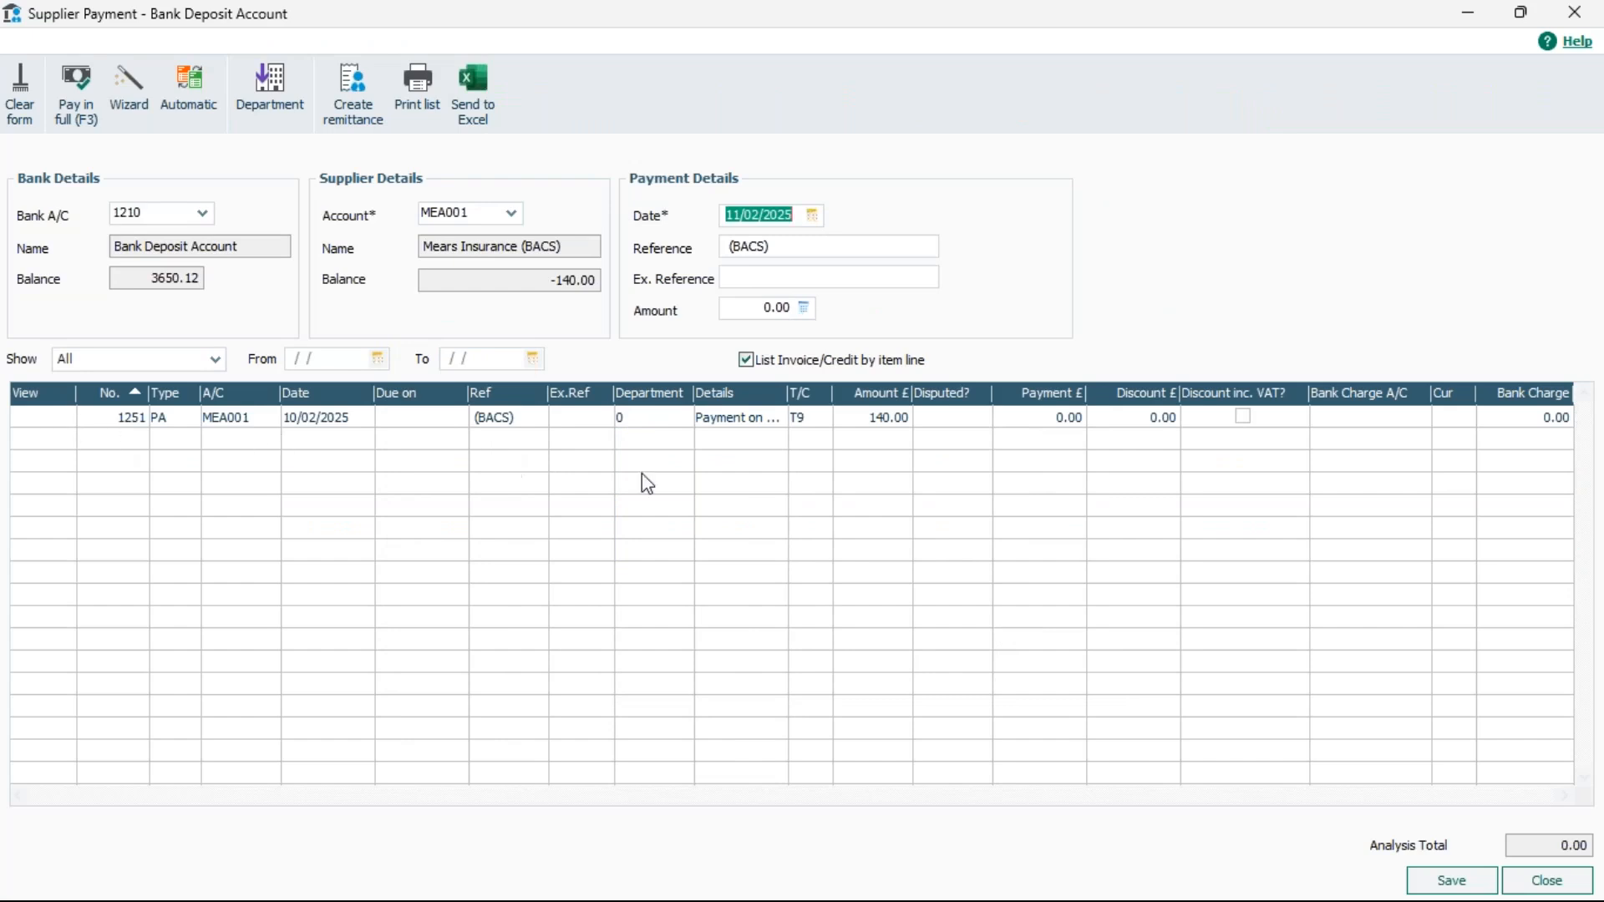
Set the payment amount to 220.00 and post it as a payment on account, accepting the date outside the financial year
click(752, 311)
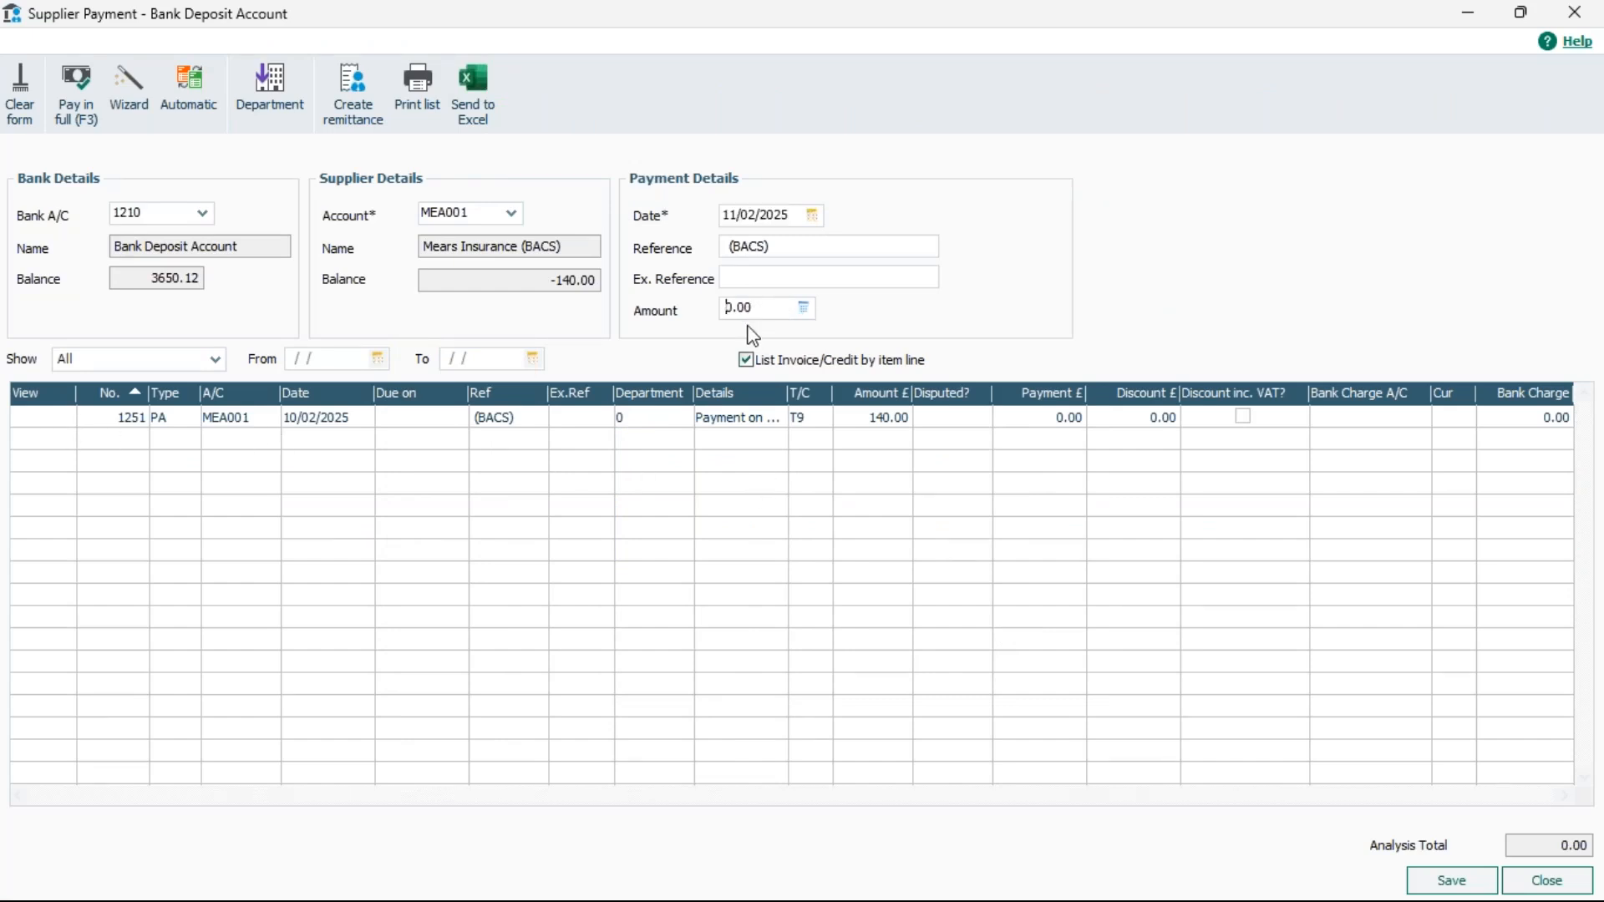
text(22)
click(1448, 884)
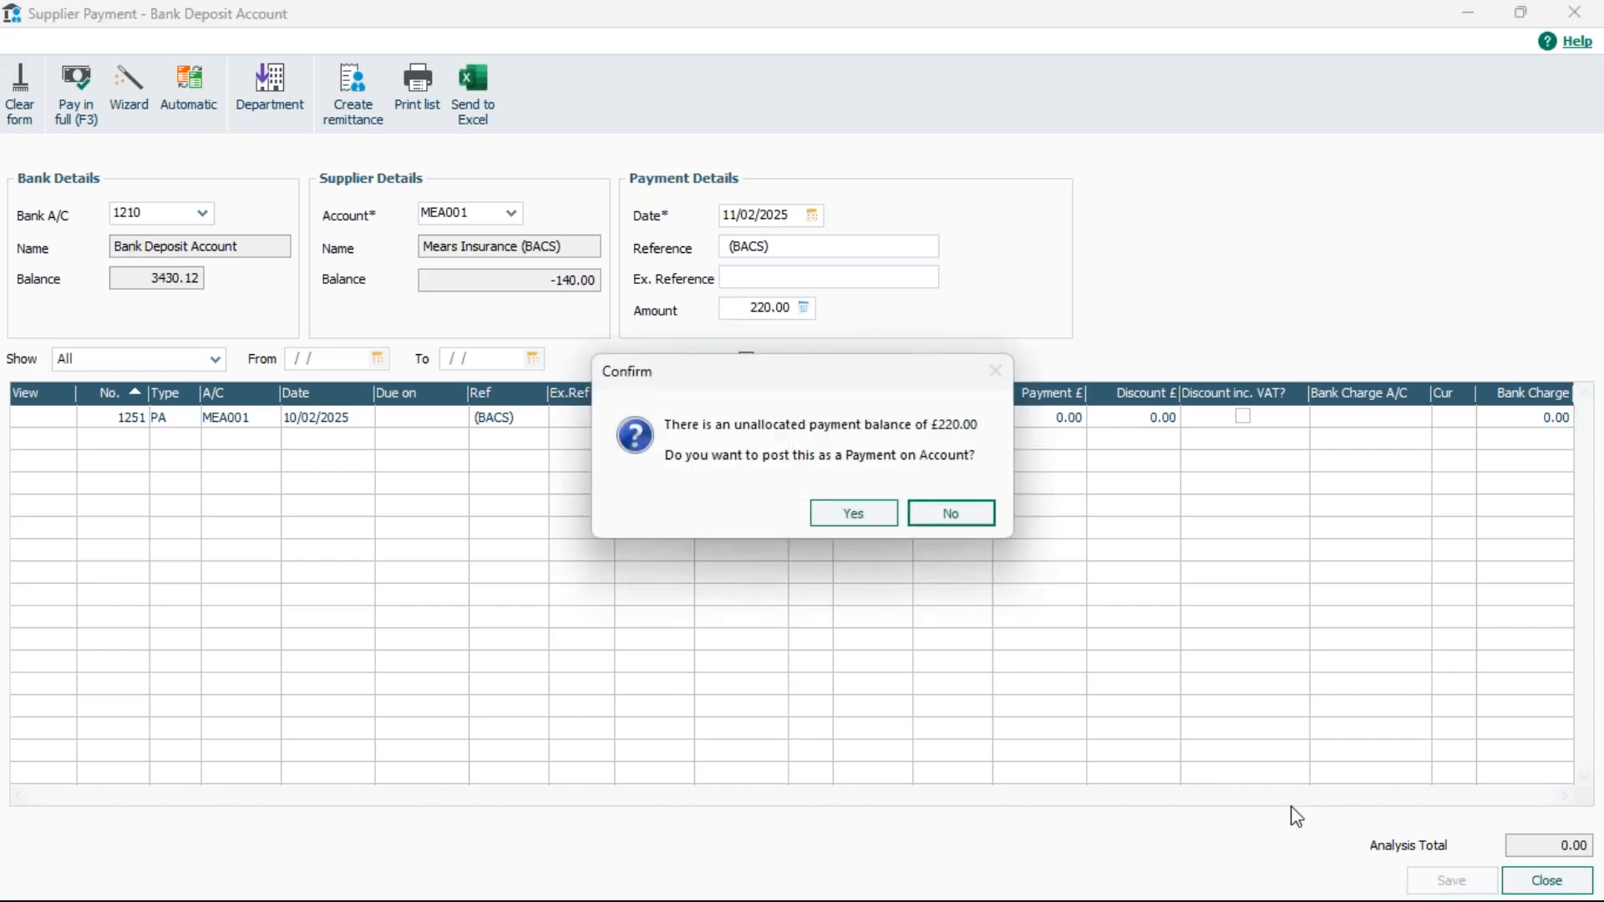
click(856, 511)
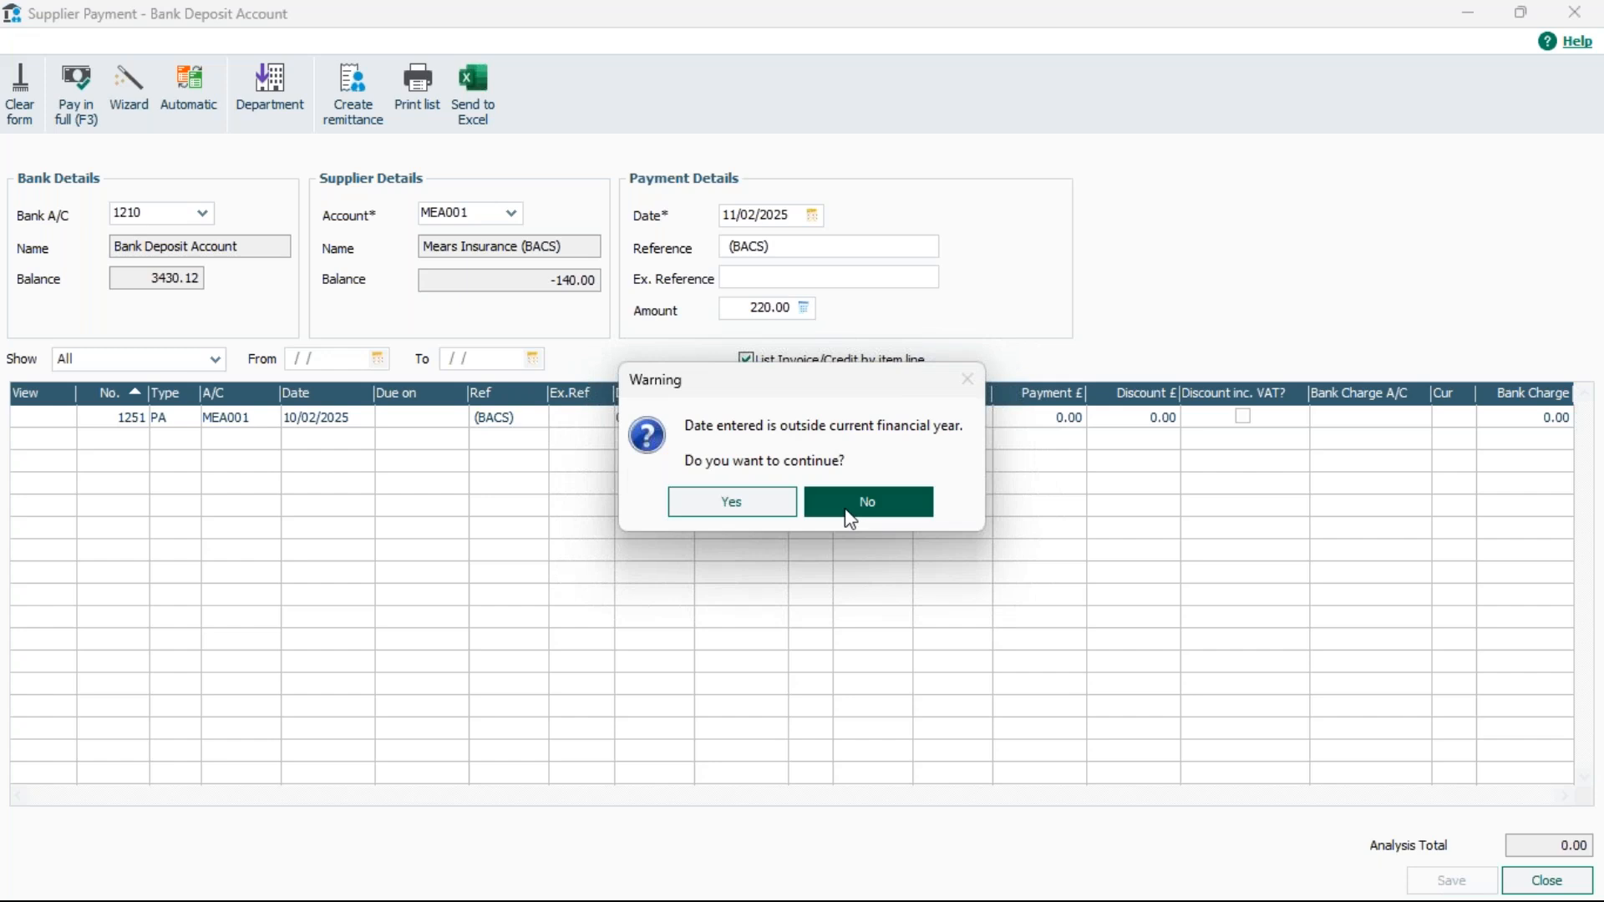
click(754, 513)
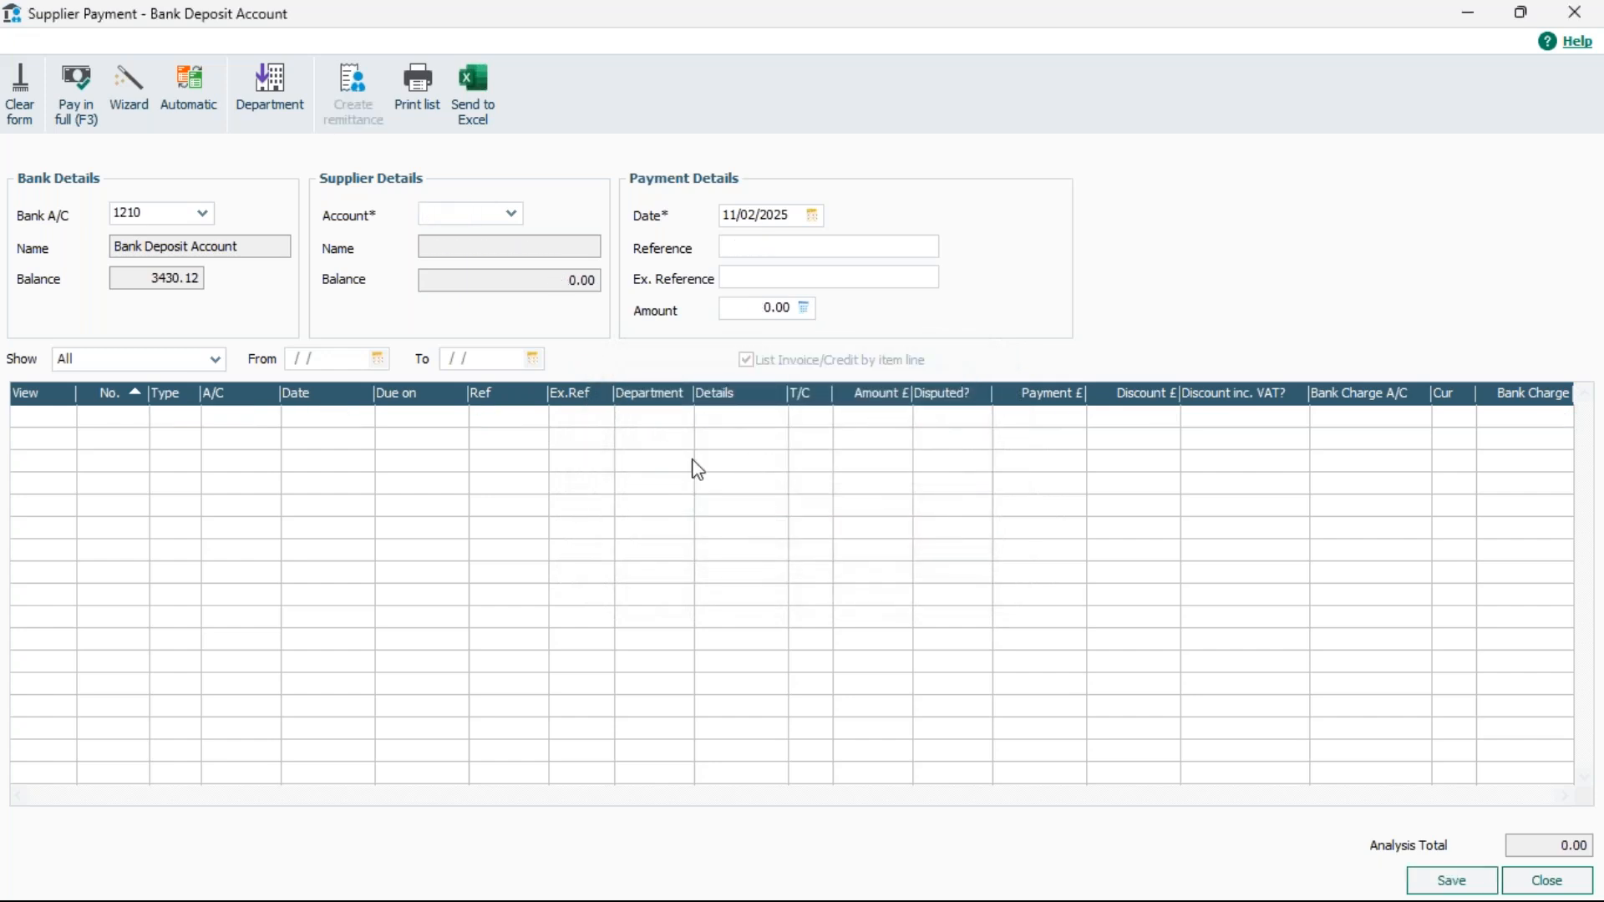
Enter a second payment to supplier MEA001, keeping the (BACS) reference and setting the amount to 330.00
click(512, 214)
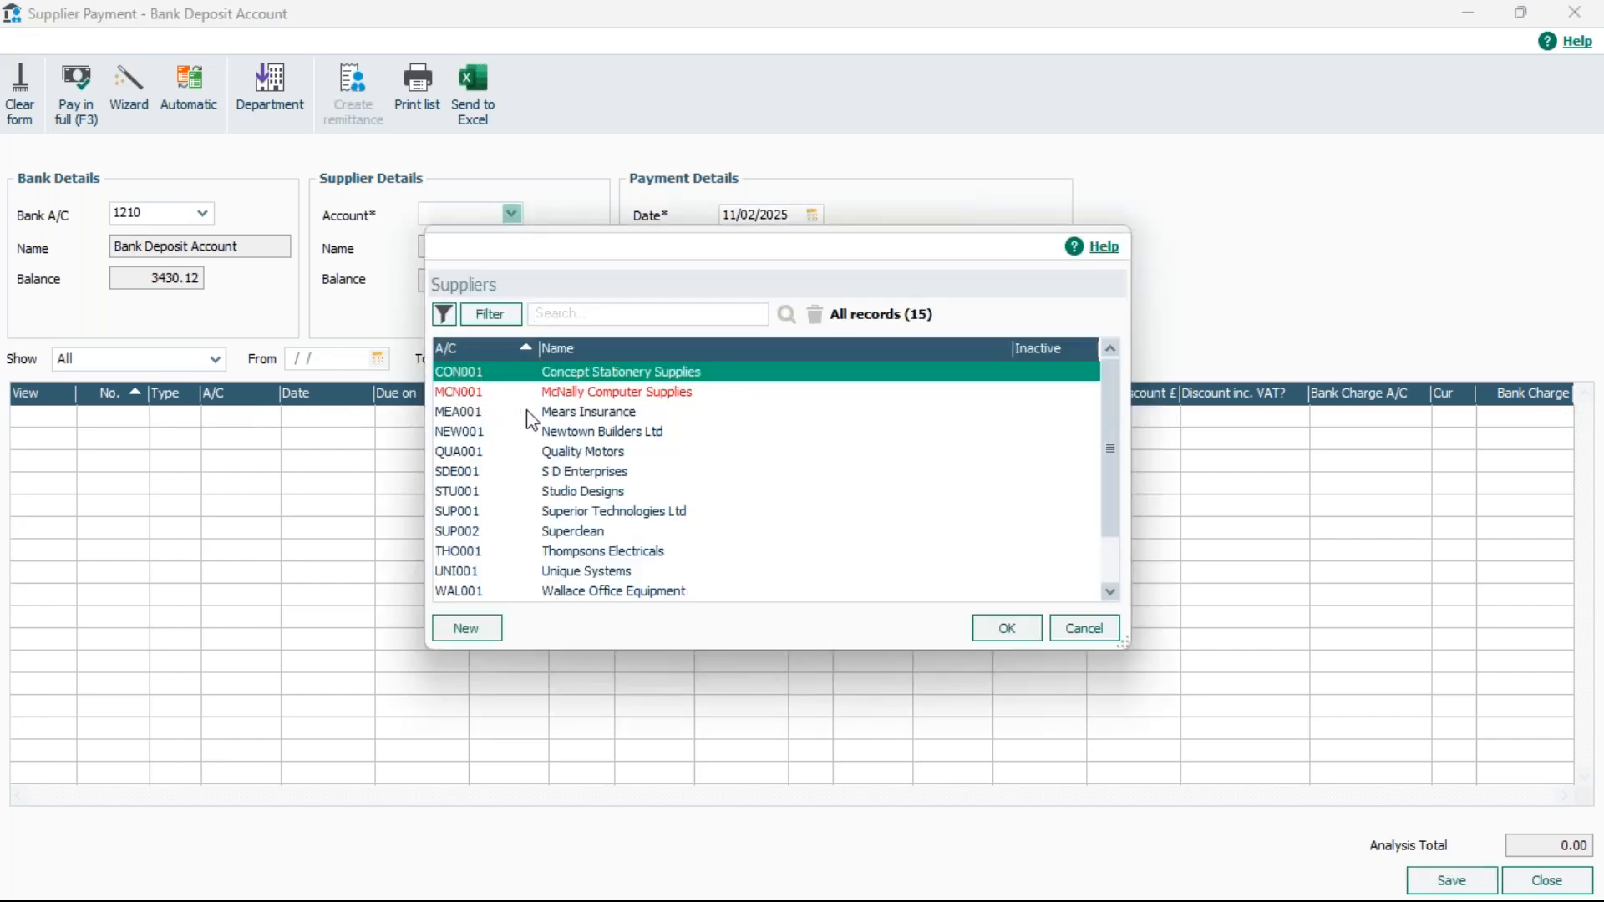
click(530, 413)
click(1006, 629)
key(Tab)
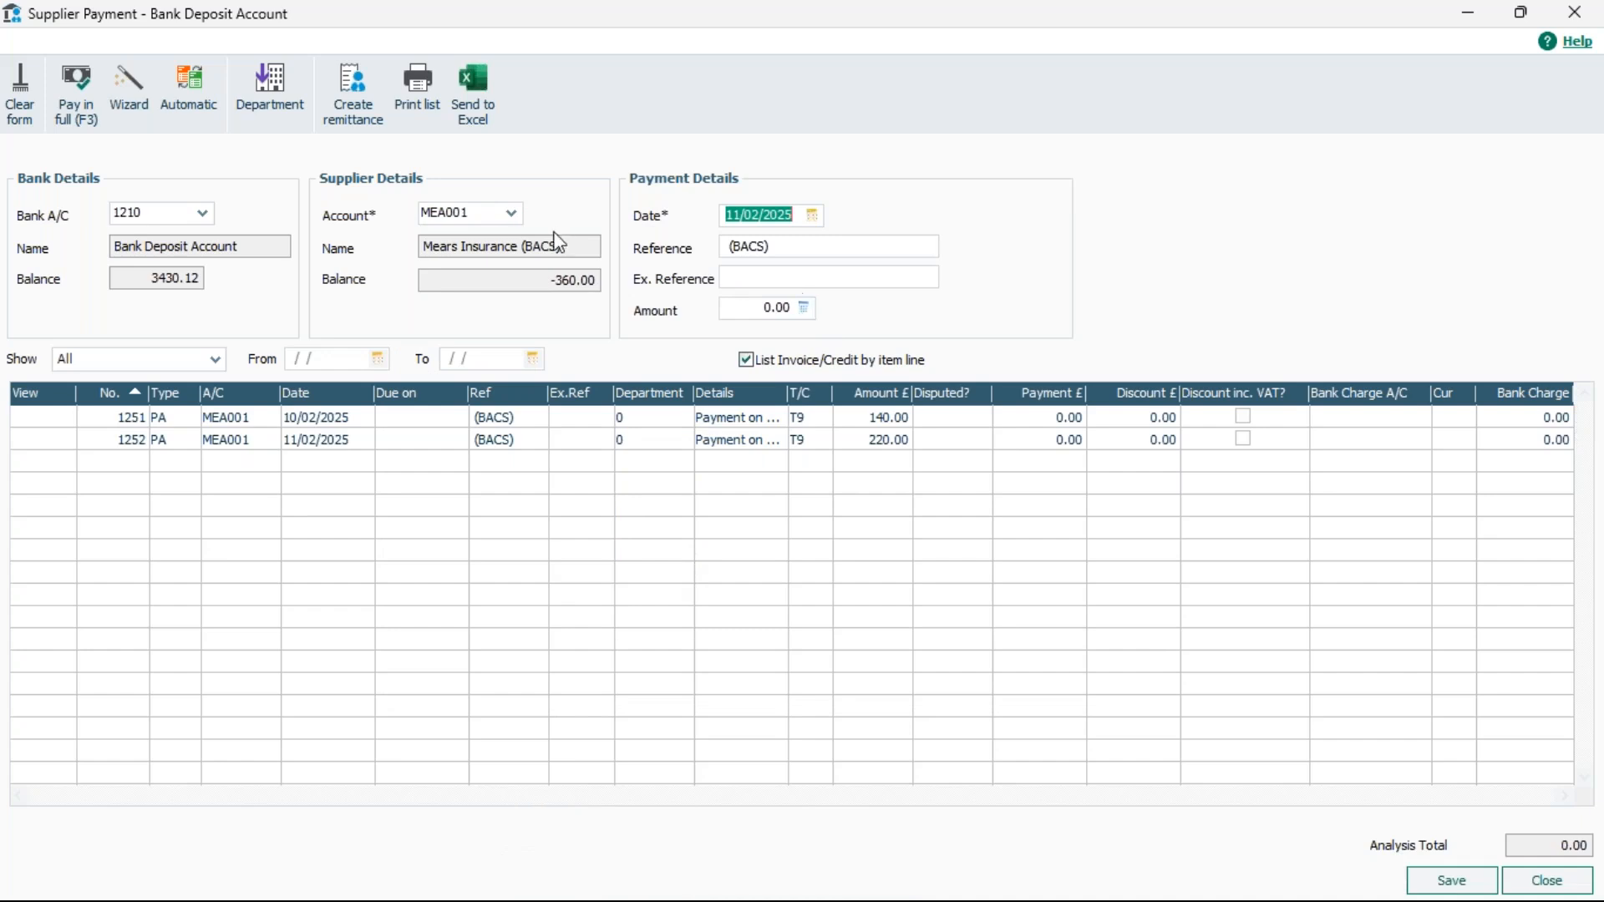
click(779, 249)
drag(790, 251, 723, 253)
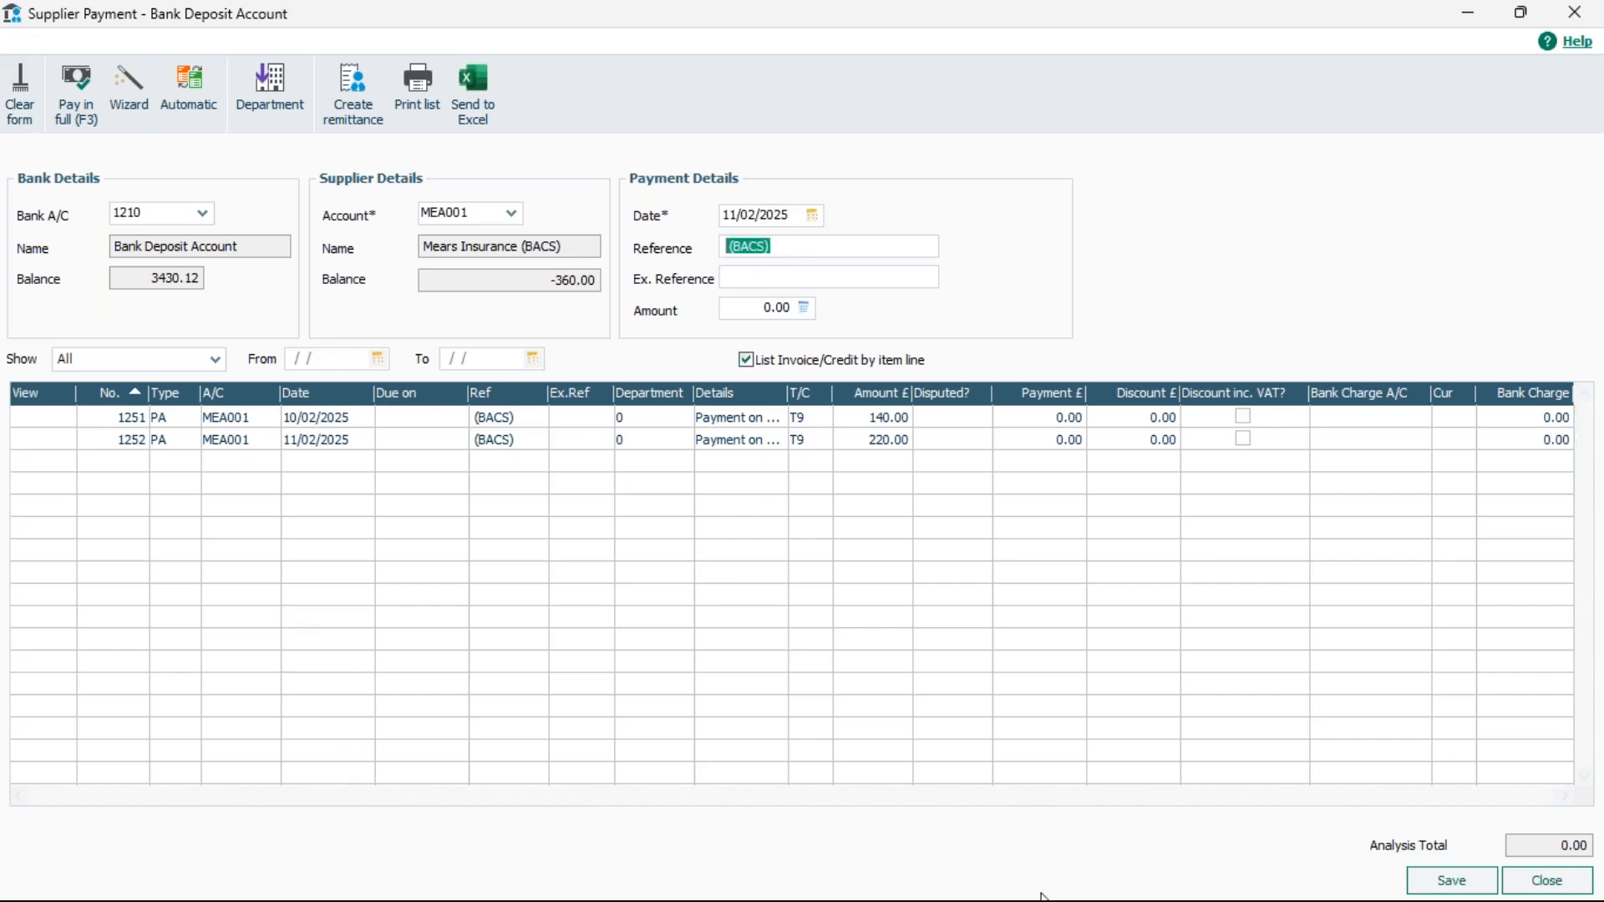
click(767, 310)
text(33)
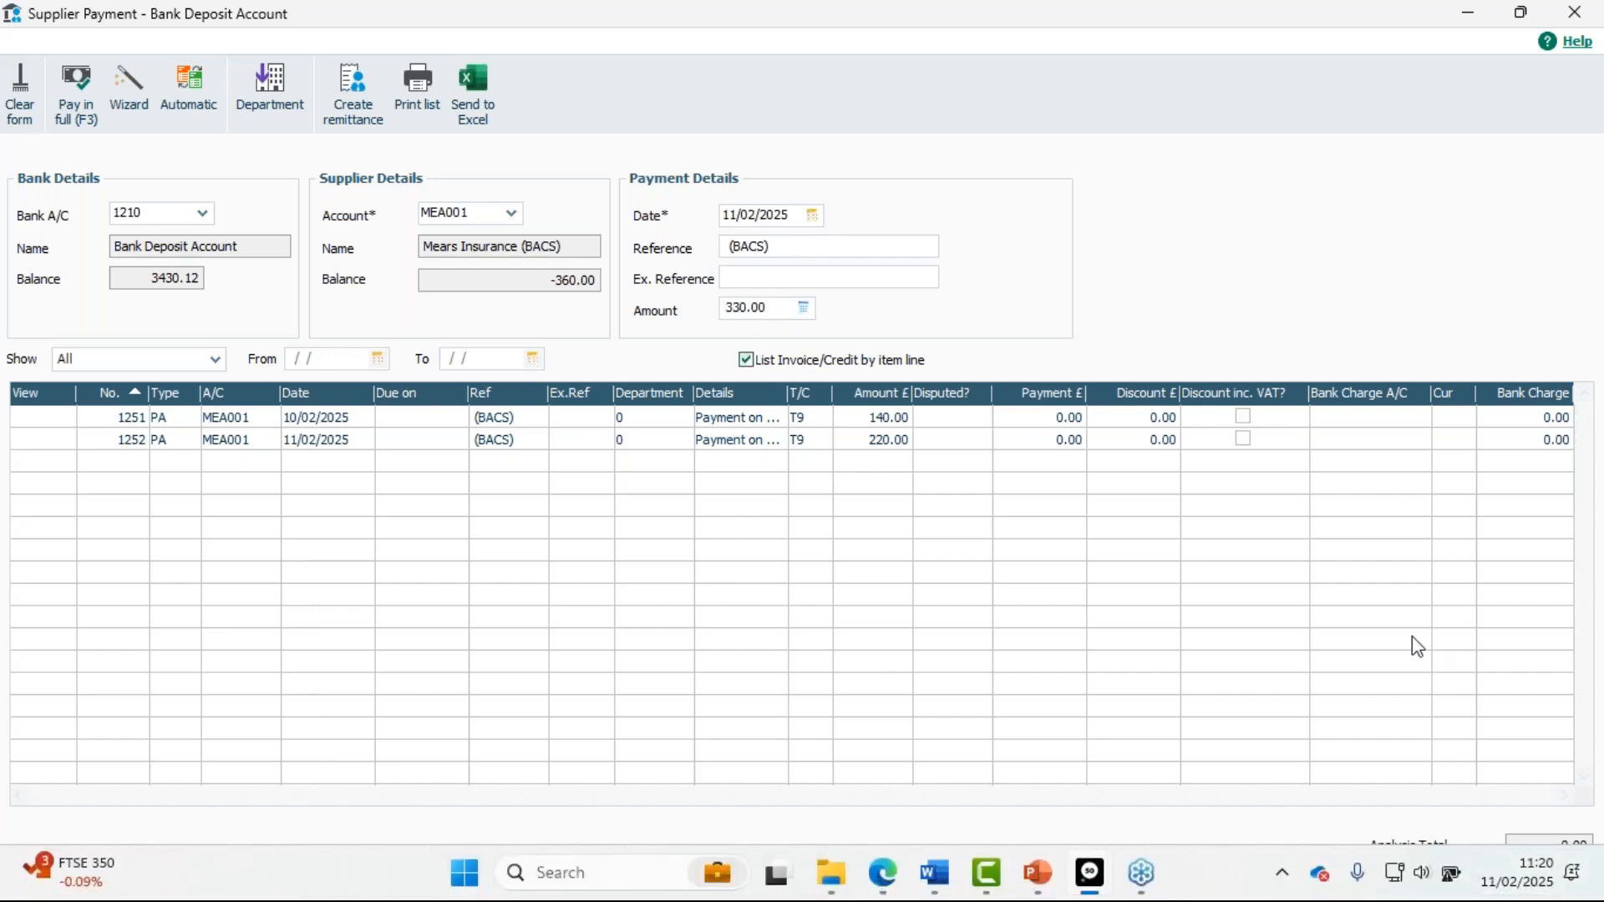
click(1455, 884)
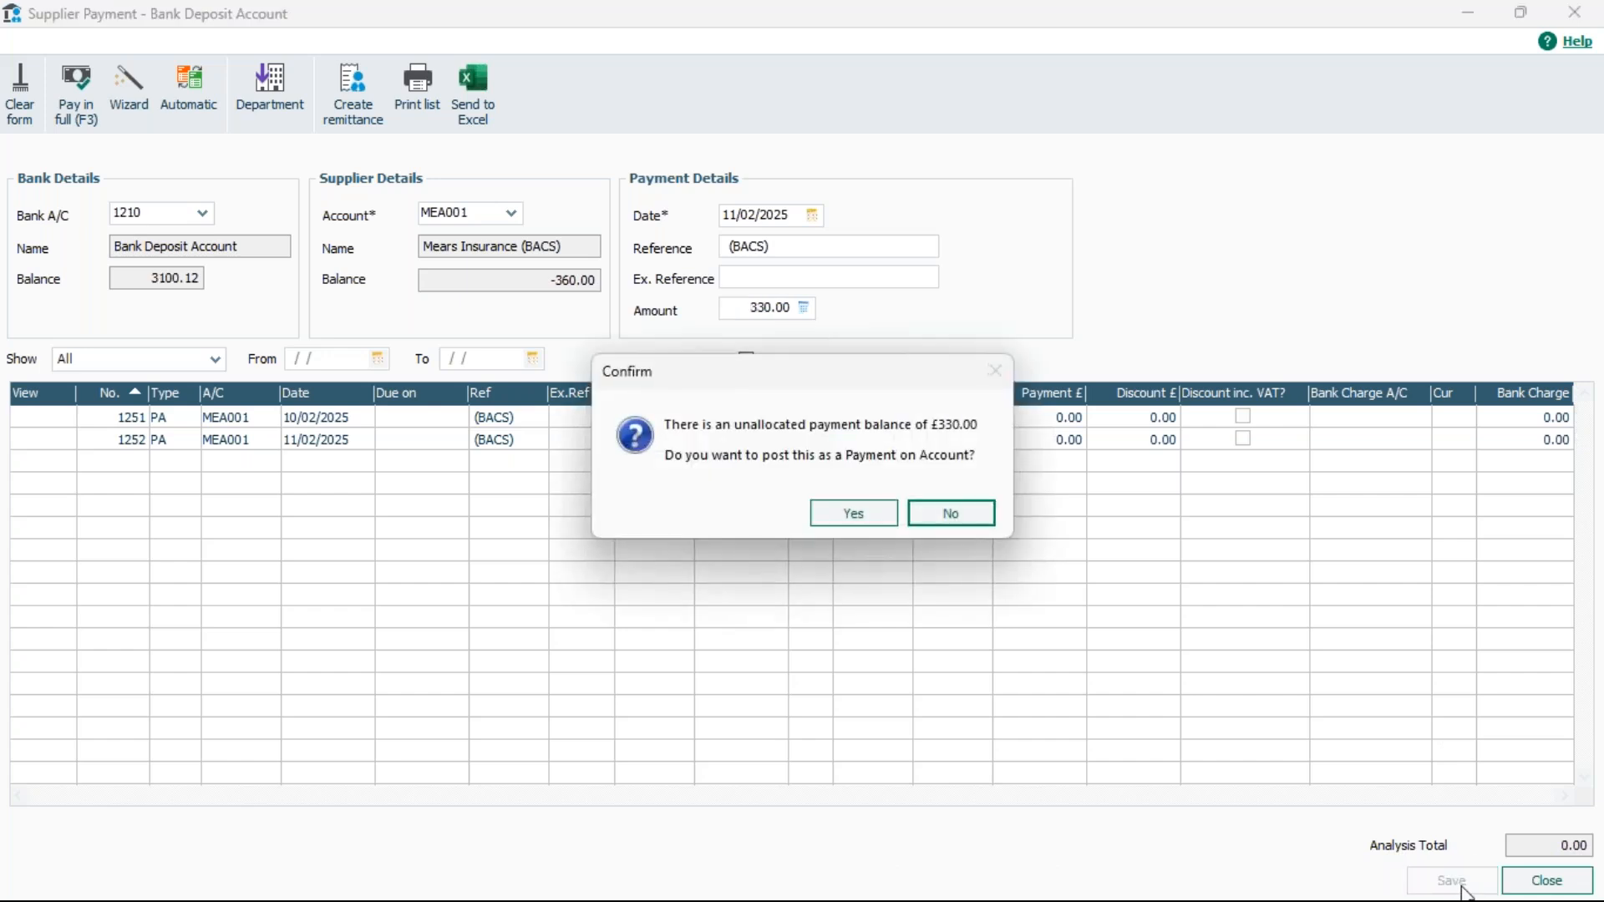
click(853, 512)
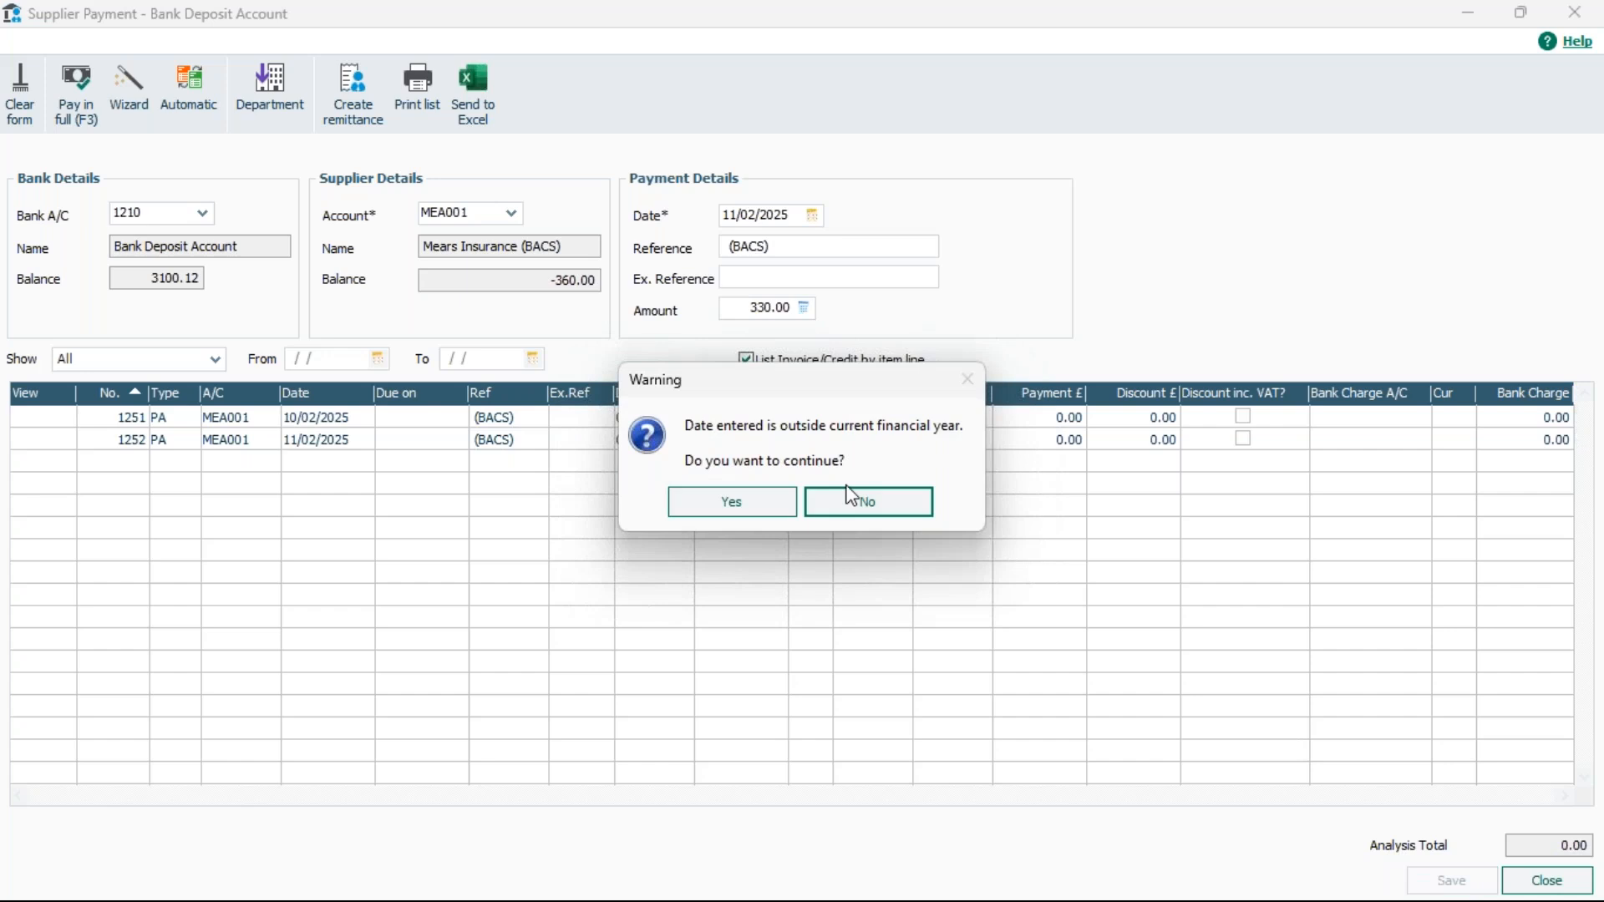
click(849, 494)
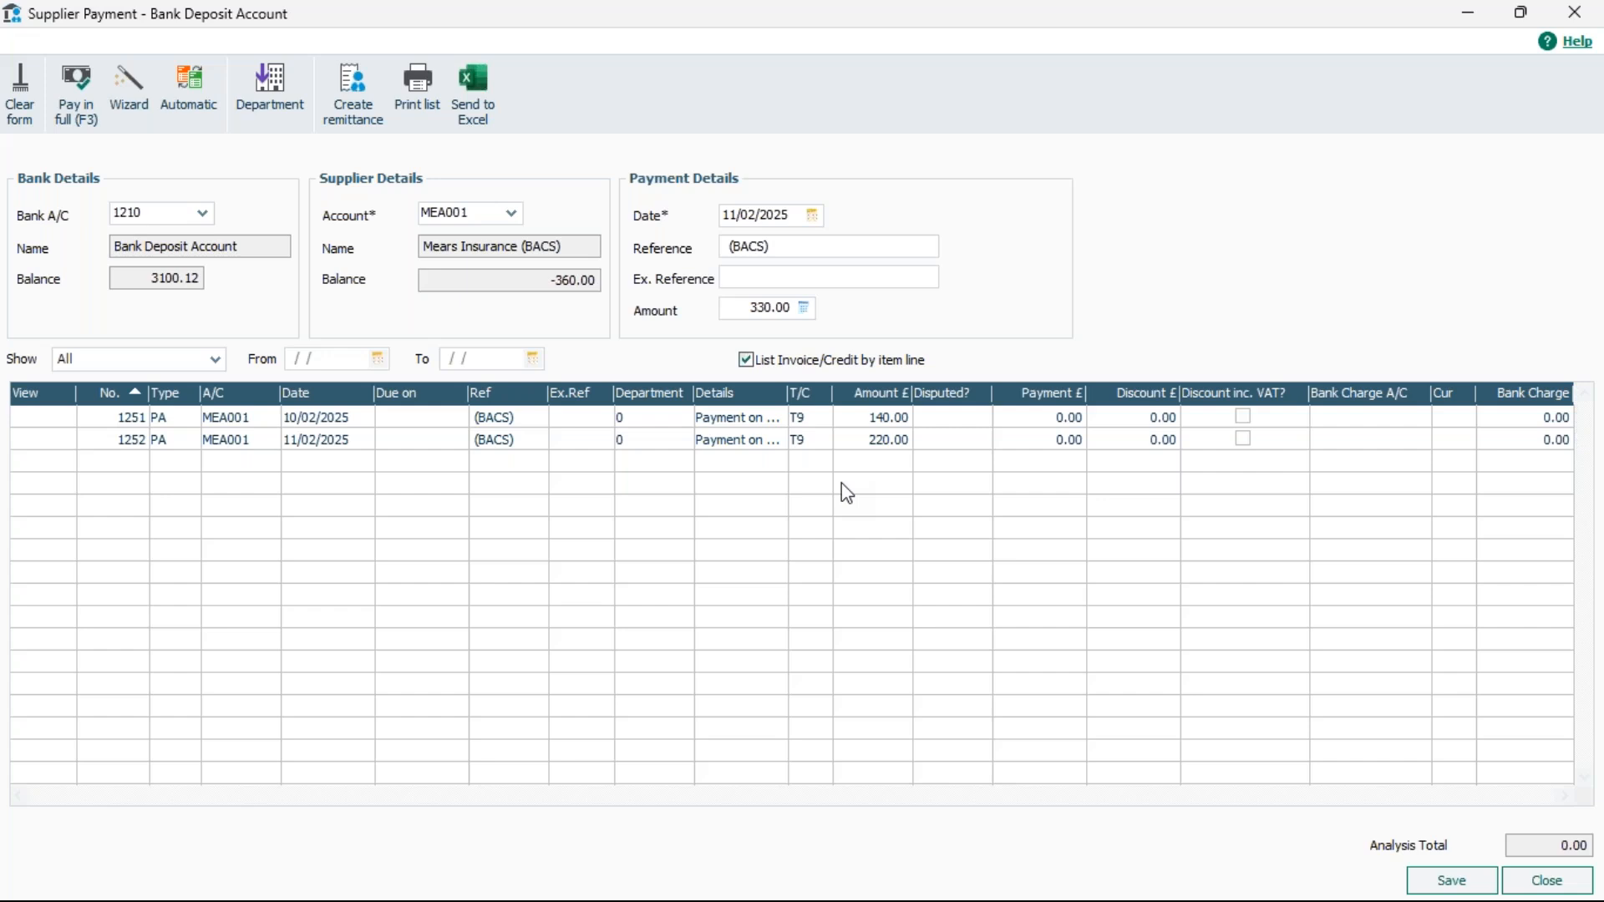
Close the supplier payment form, saving the 330.00 as a payment on account and accepting the date outside the financial year
mouse_move(1542, 899)
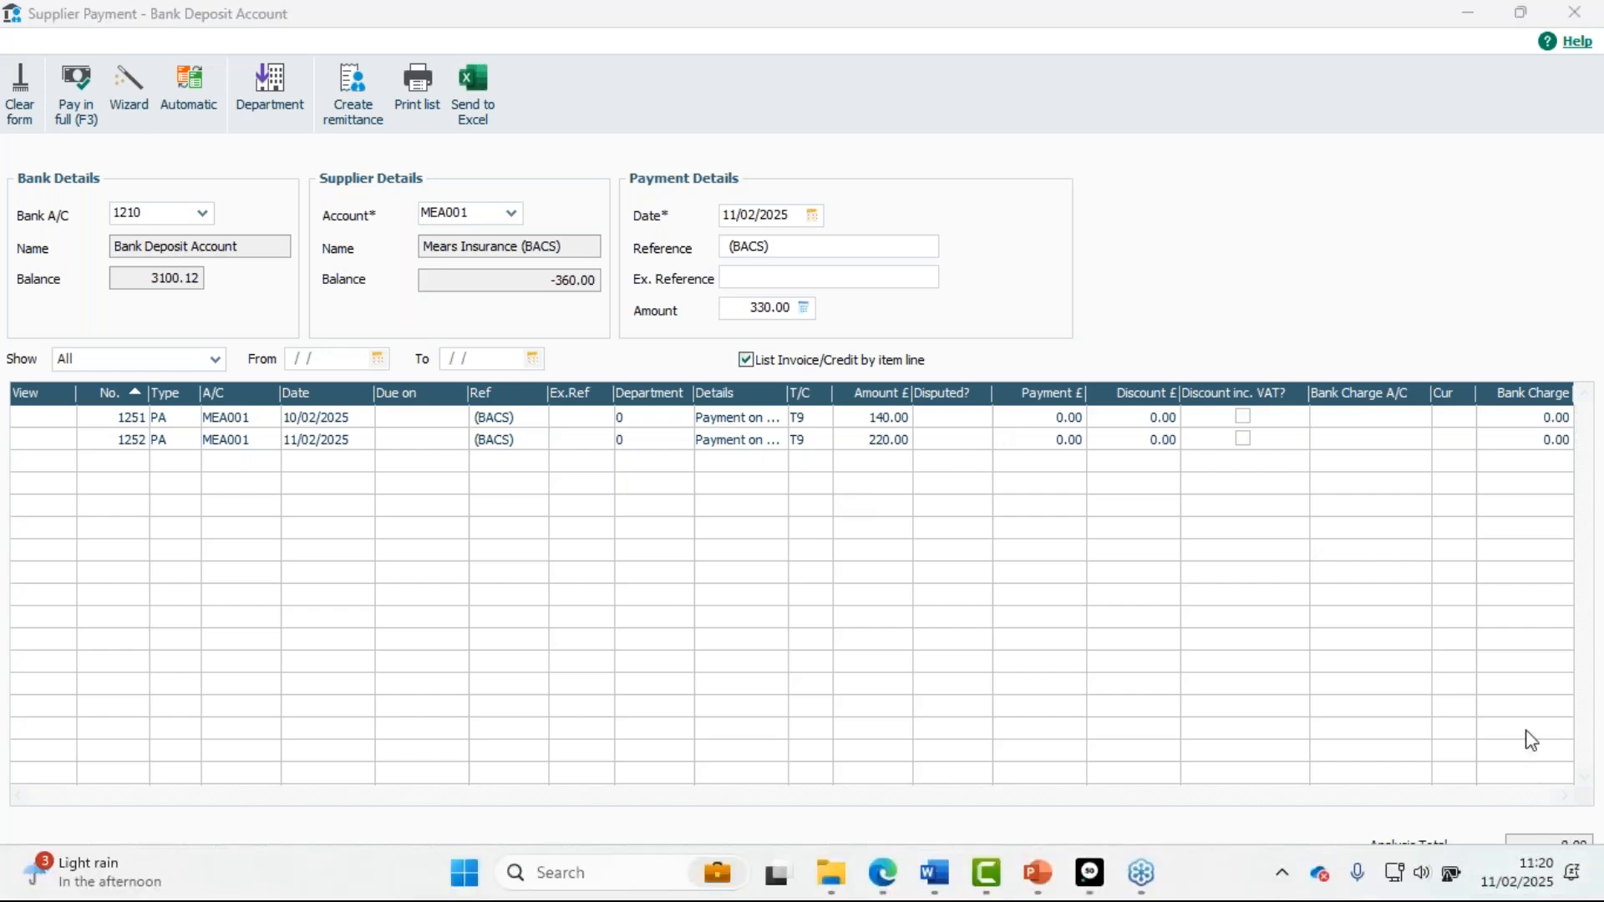
click(1547, 881)
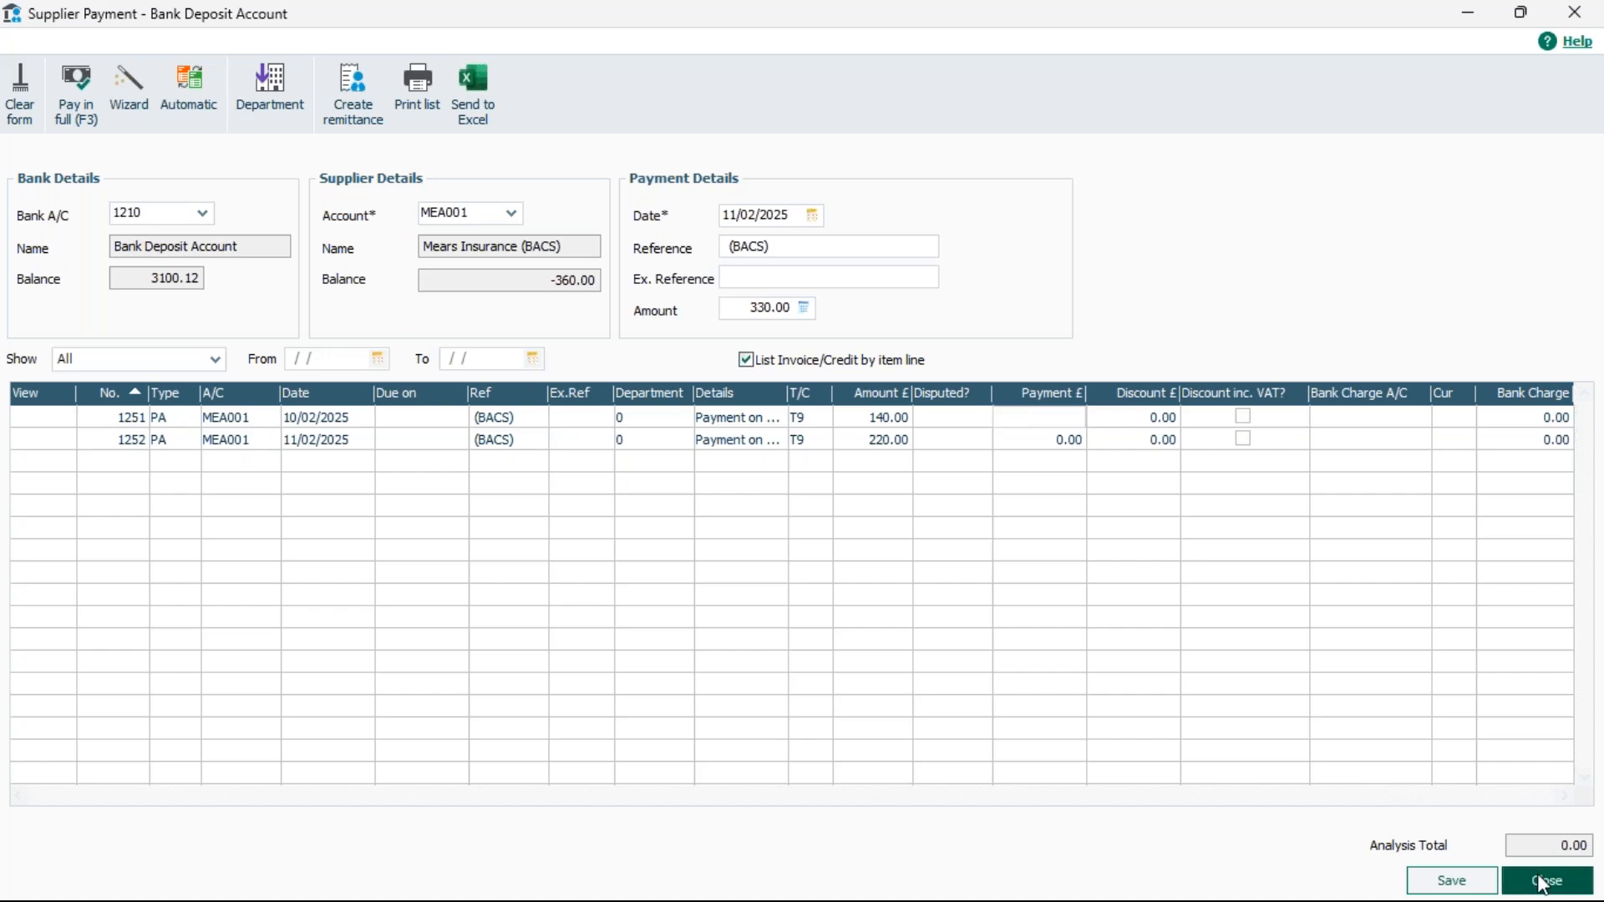
click(716, 511)
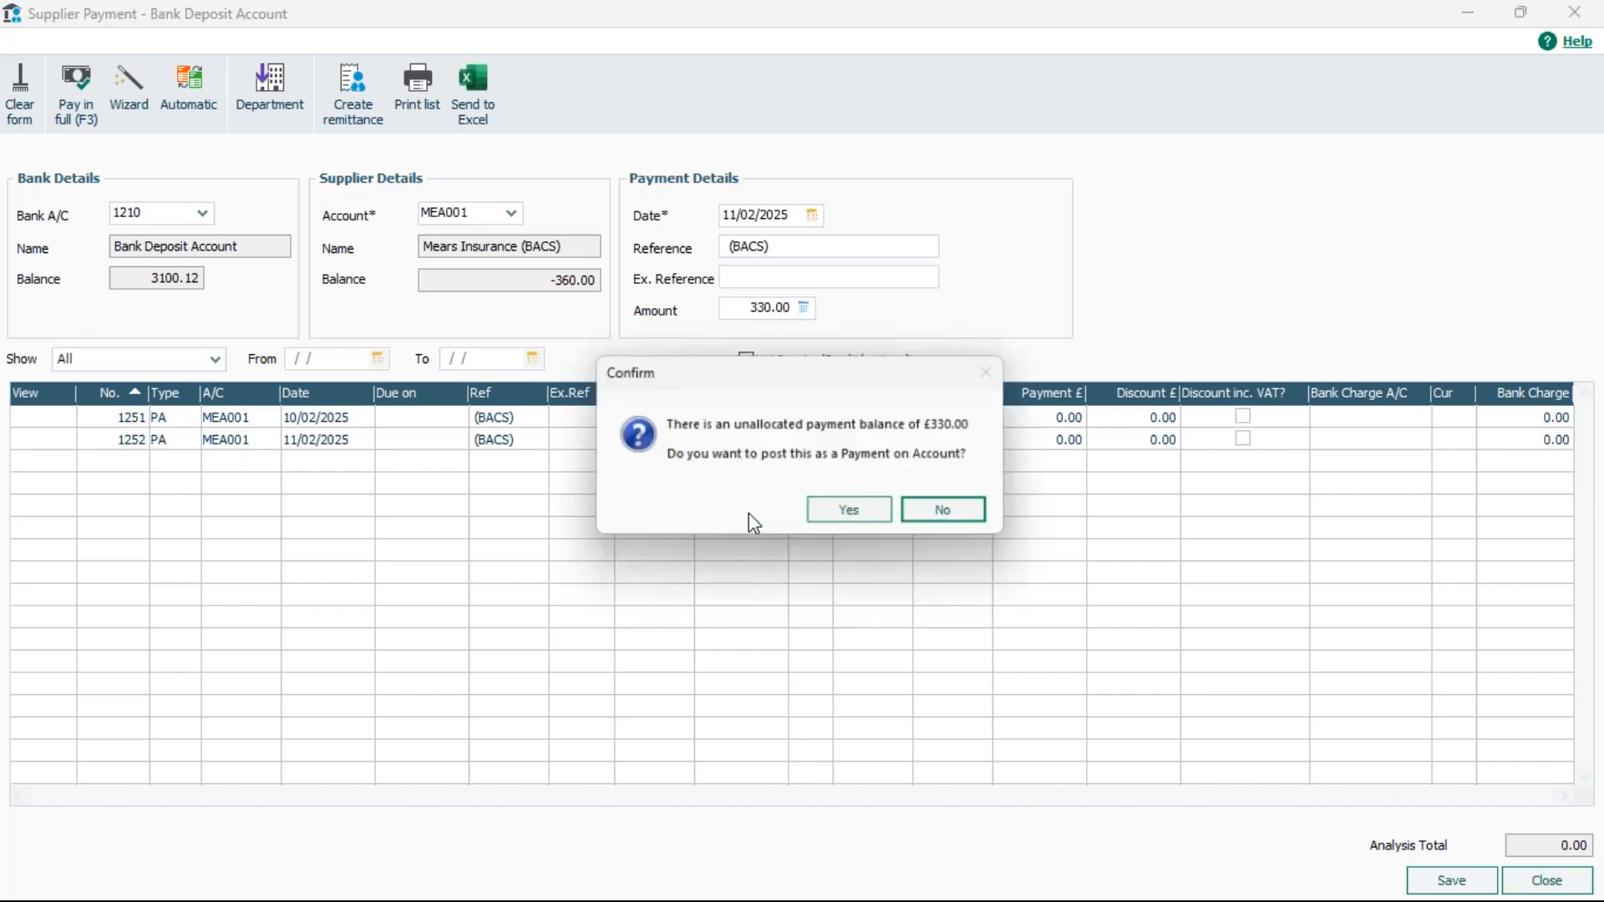
click(844, 510)
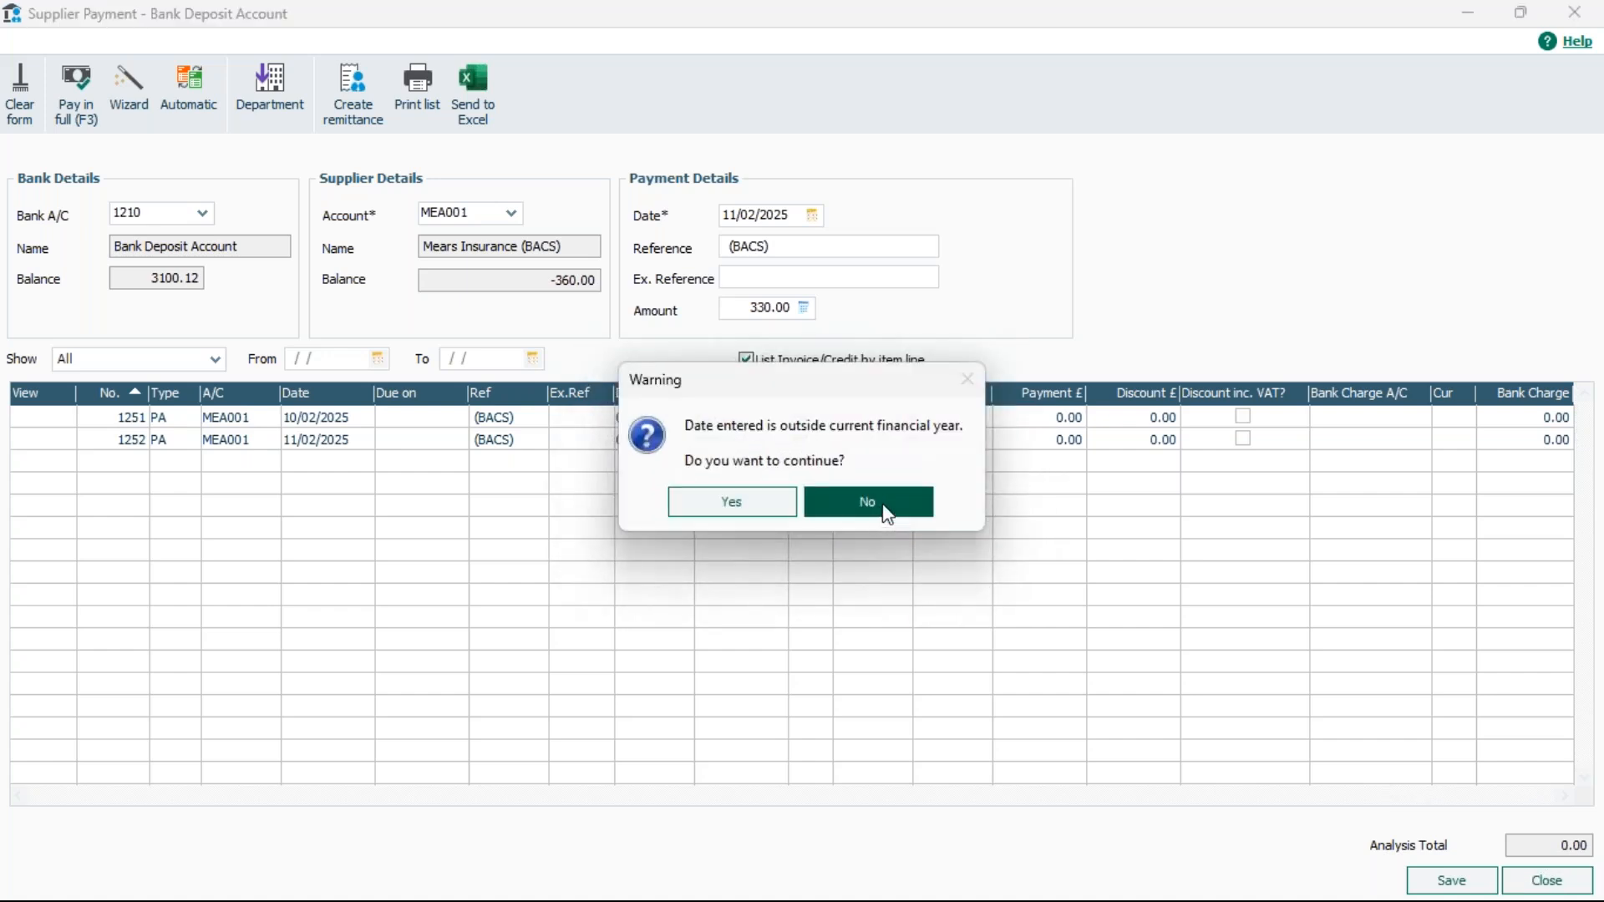
click(766, 502)
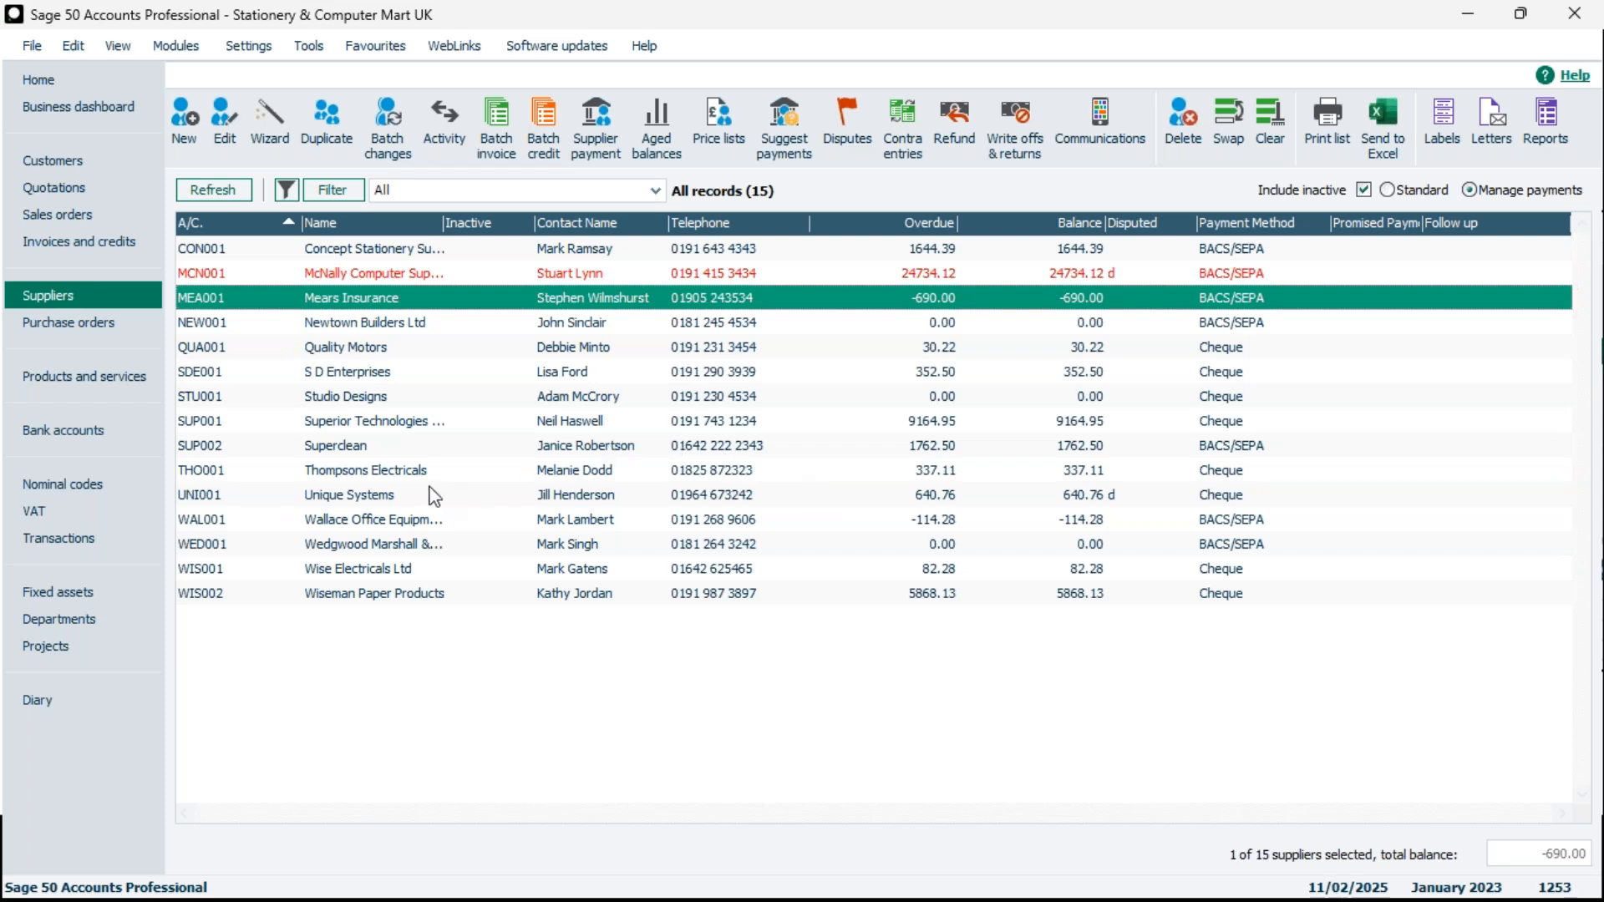
Open the e-payments list for the Bank Deposit Account and bring its window fully into view
click(97, 439)
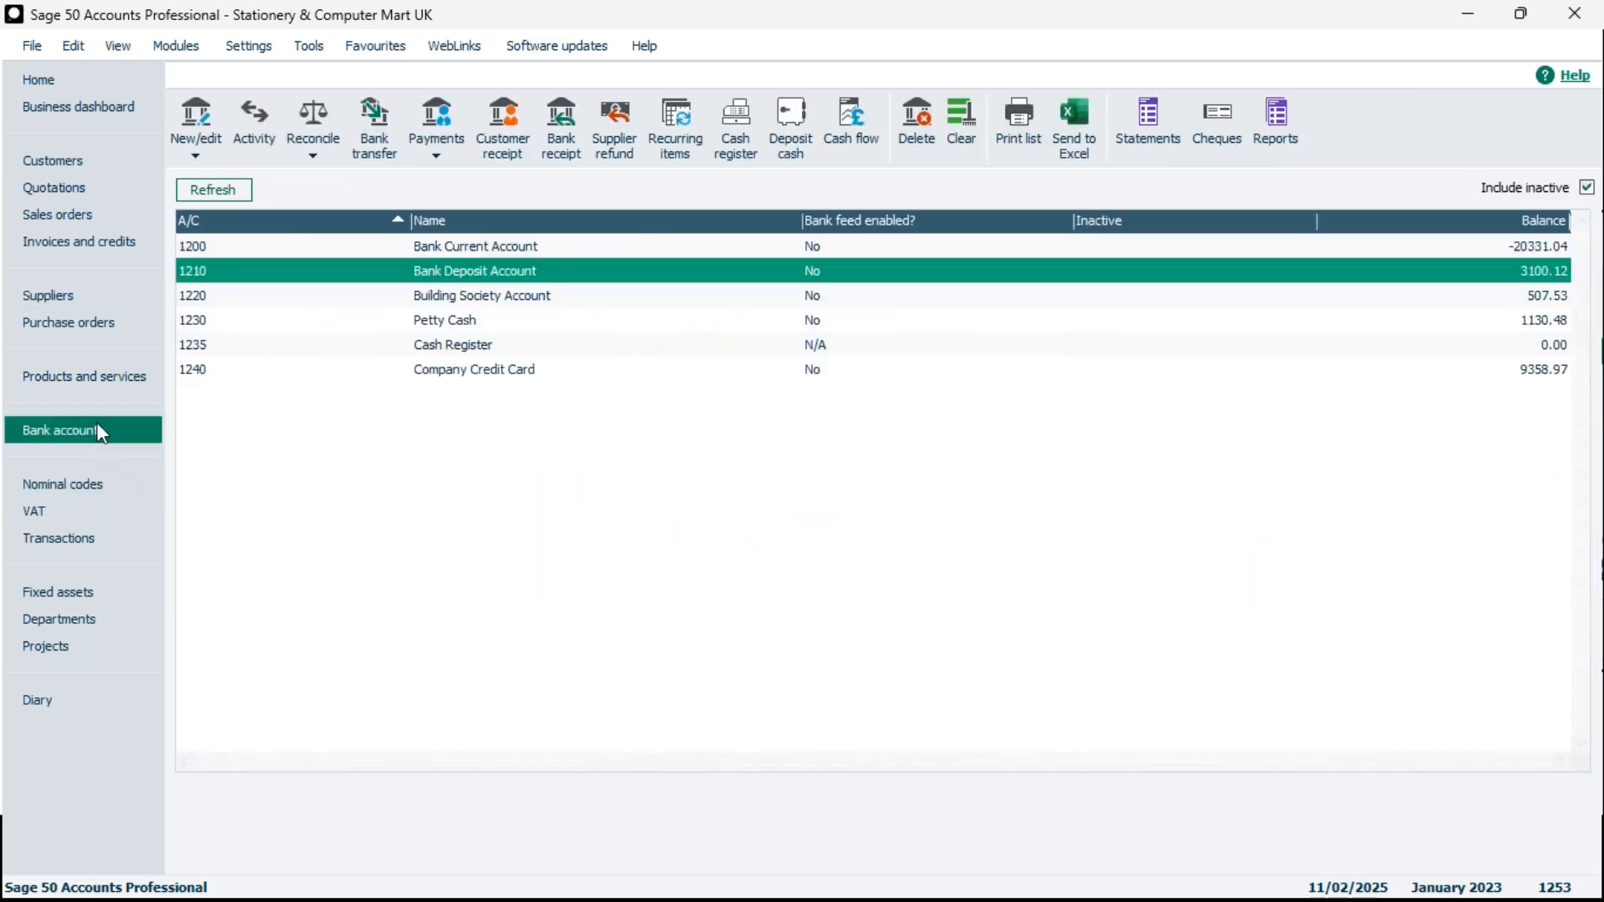
click(452, 166)
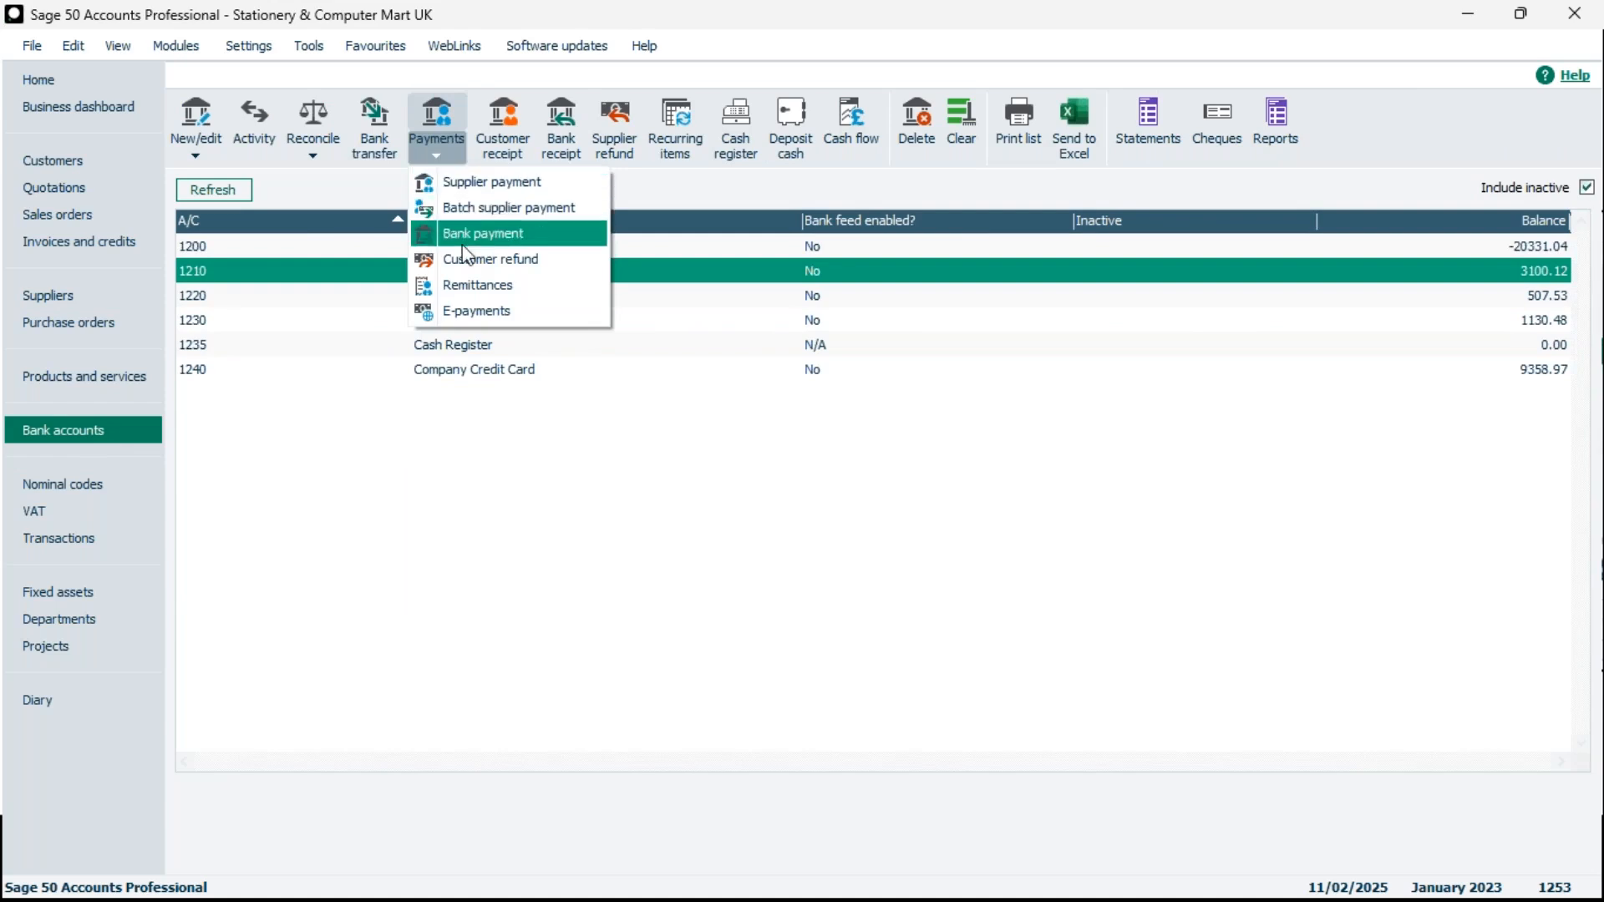
click(484, 311)
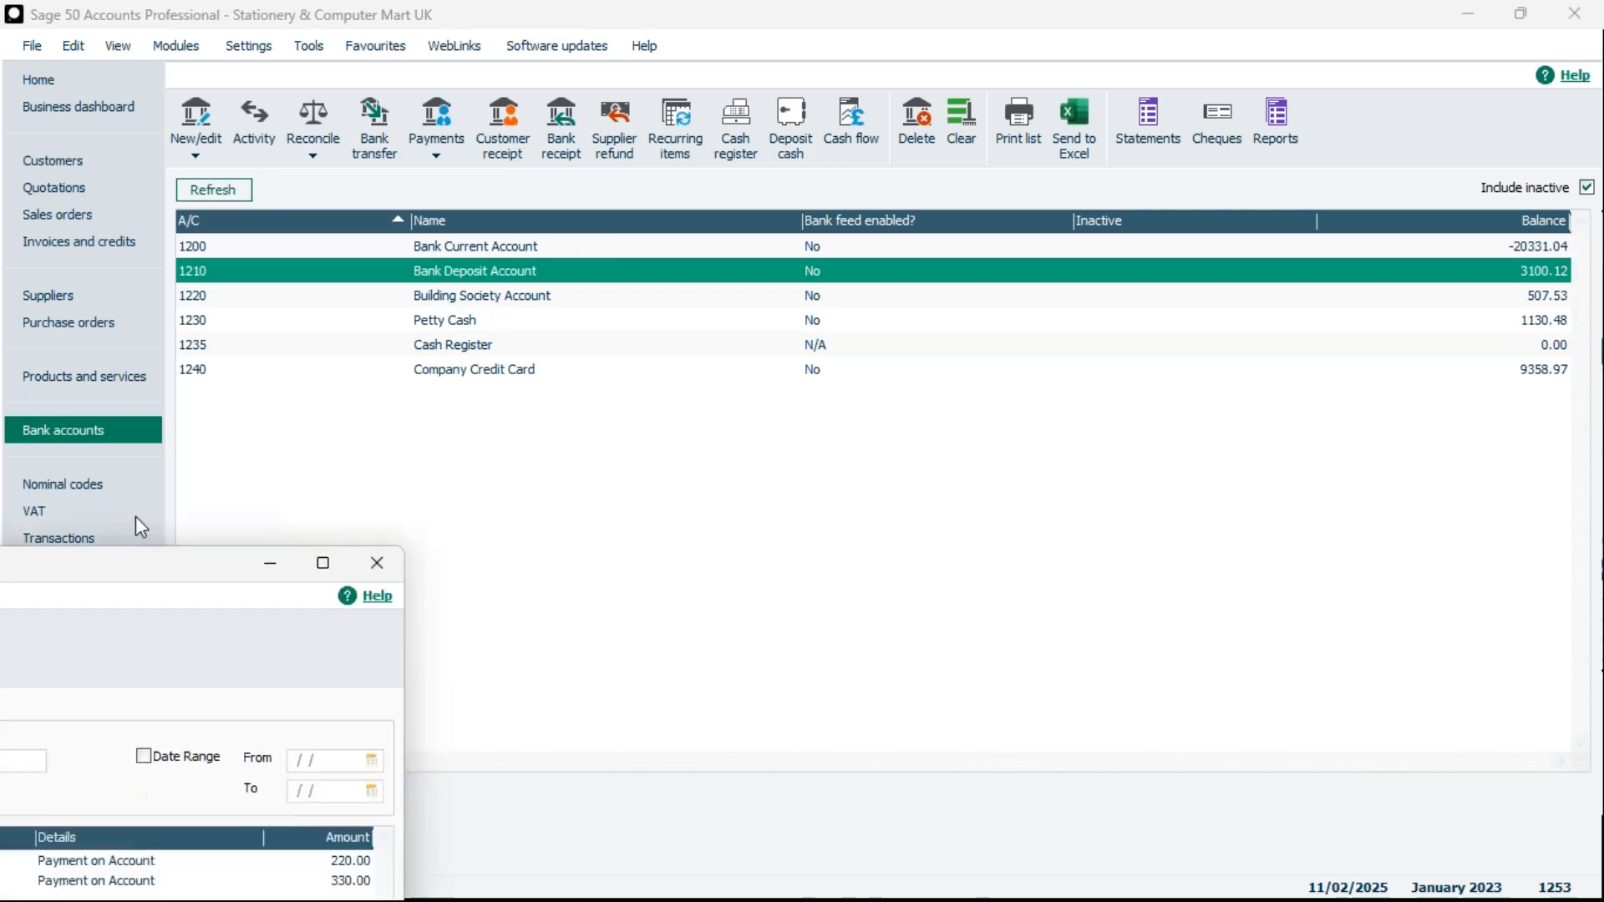
drag(635, 214, 709, 149)
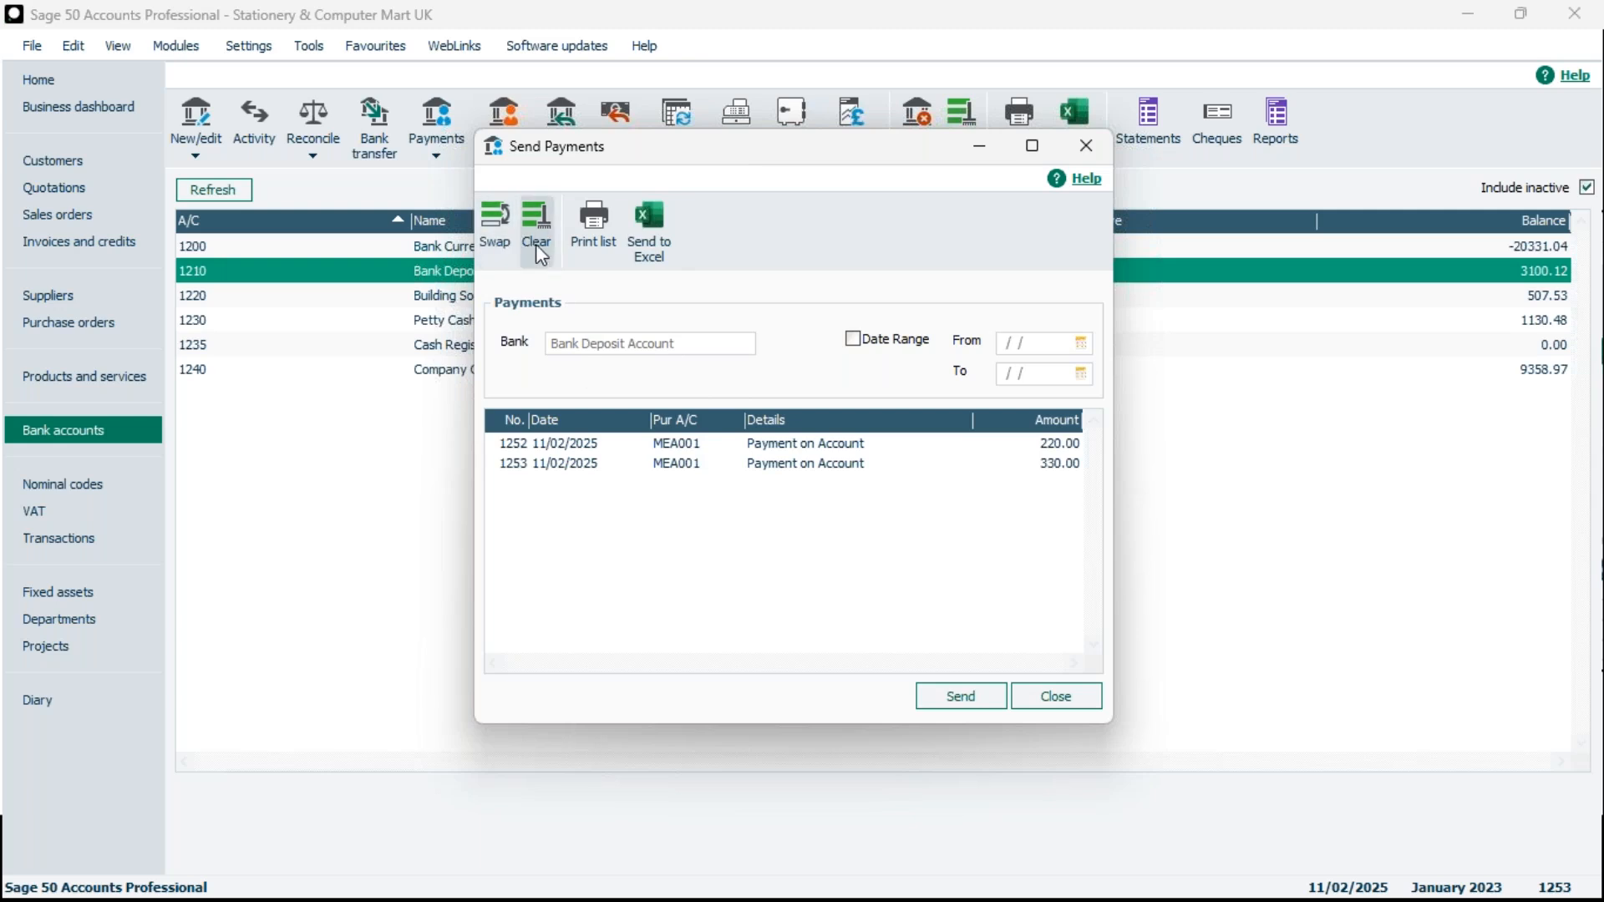
Select both listed MEA001 payments and try to send them as e-payments from the Bank Deposit Account
click(495, 225)
mouse_move(261, 896)
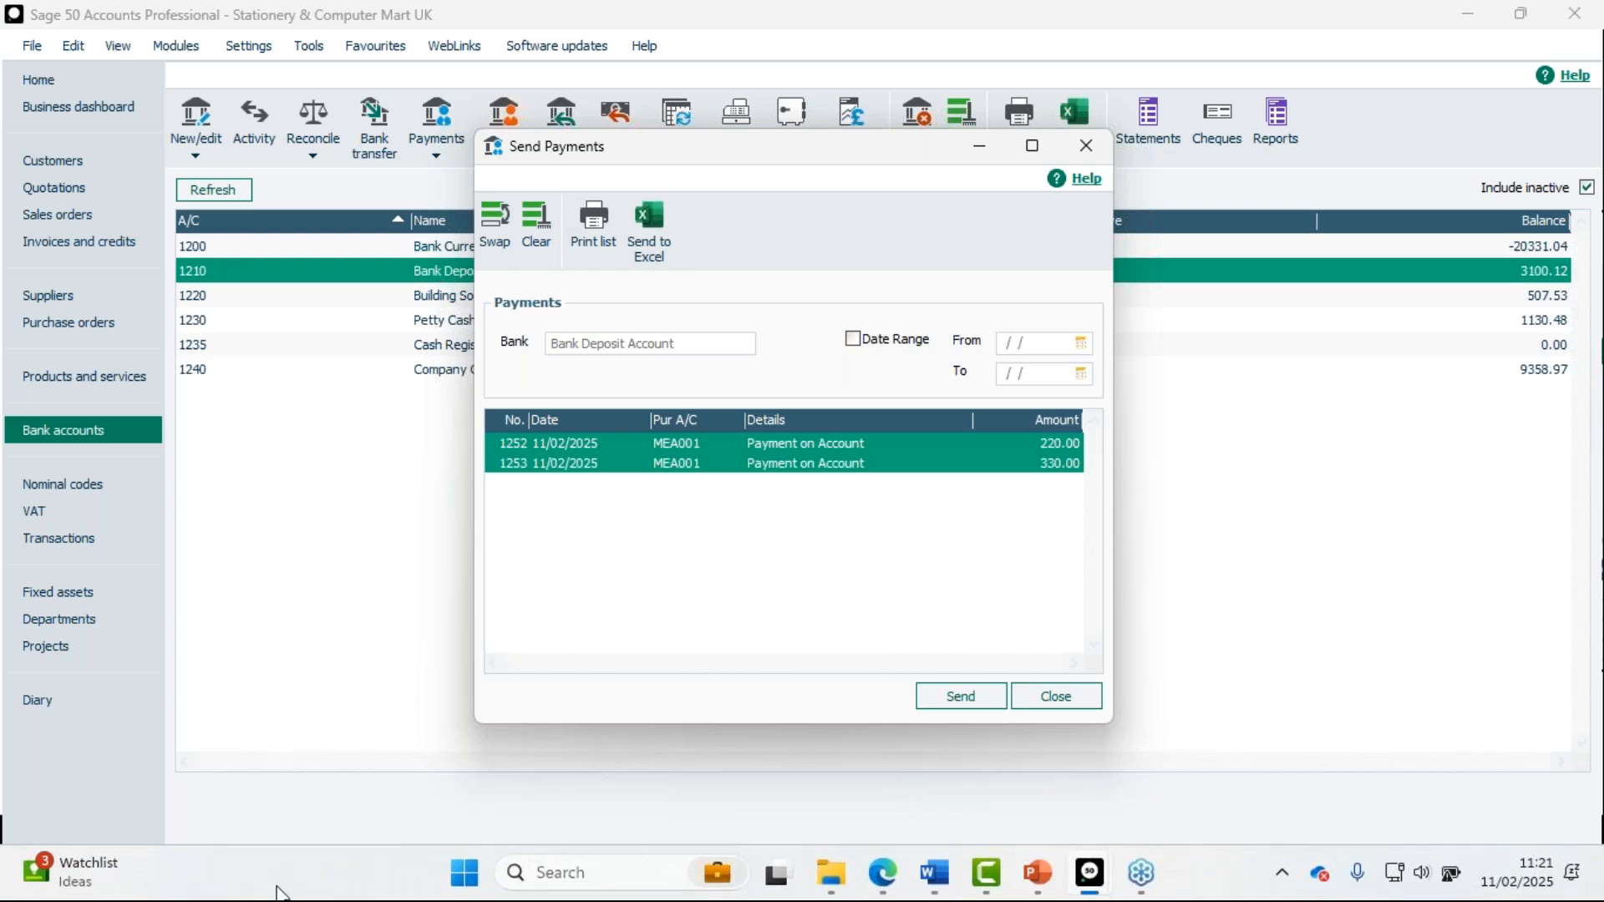
click(967, 693)
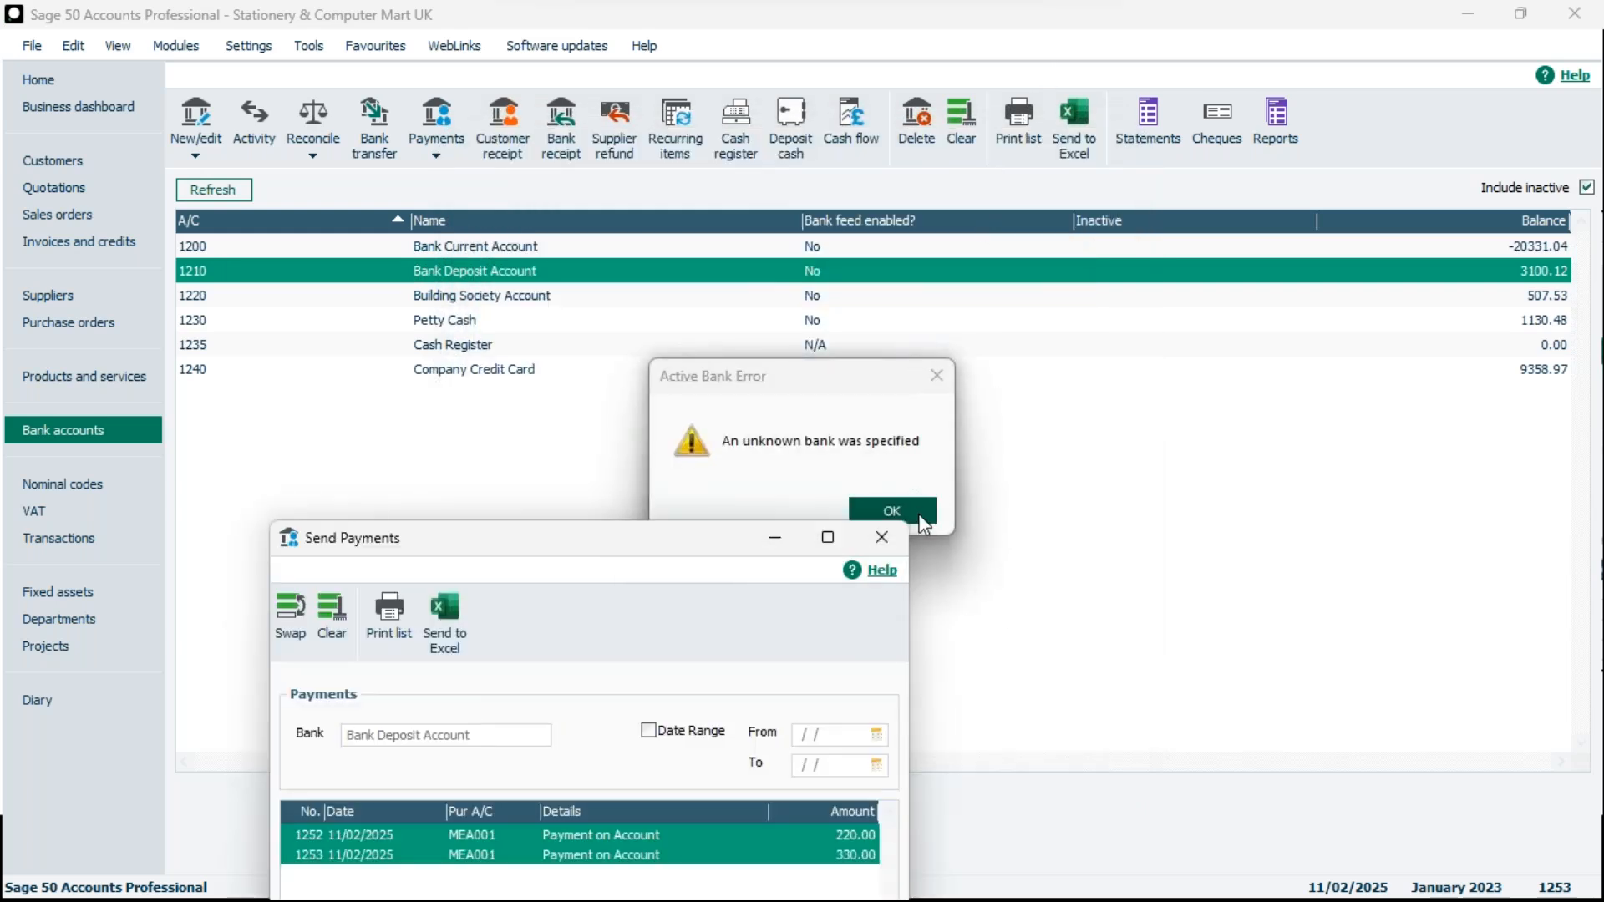
Dismiss the bank error, then close the Bank Deposit Account's e-payments list and the information message
click(918, 515)
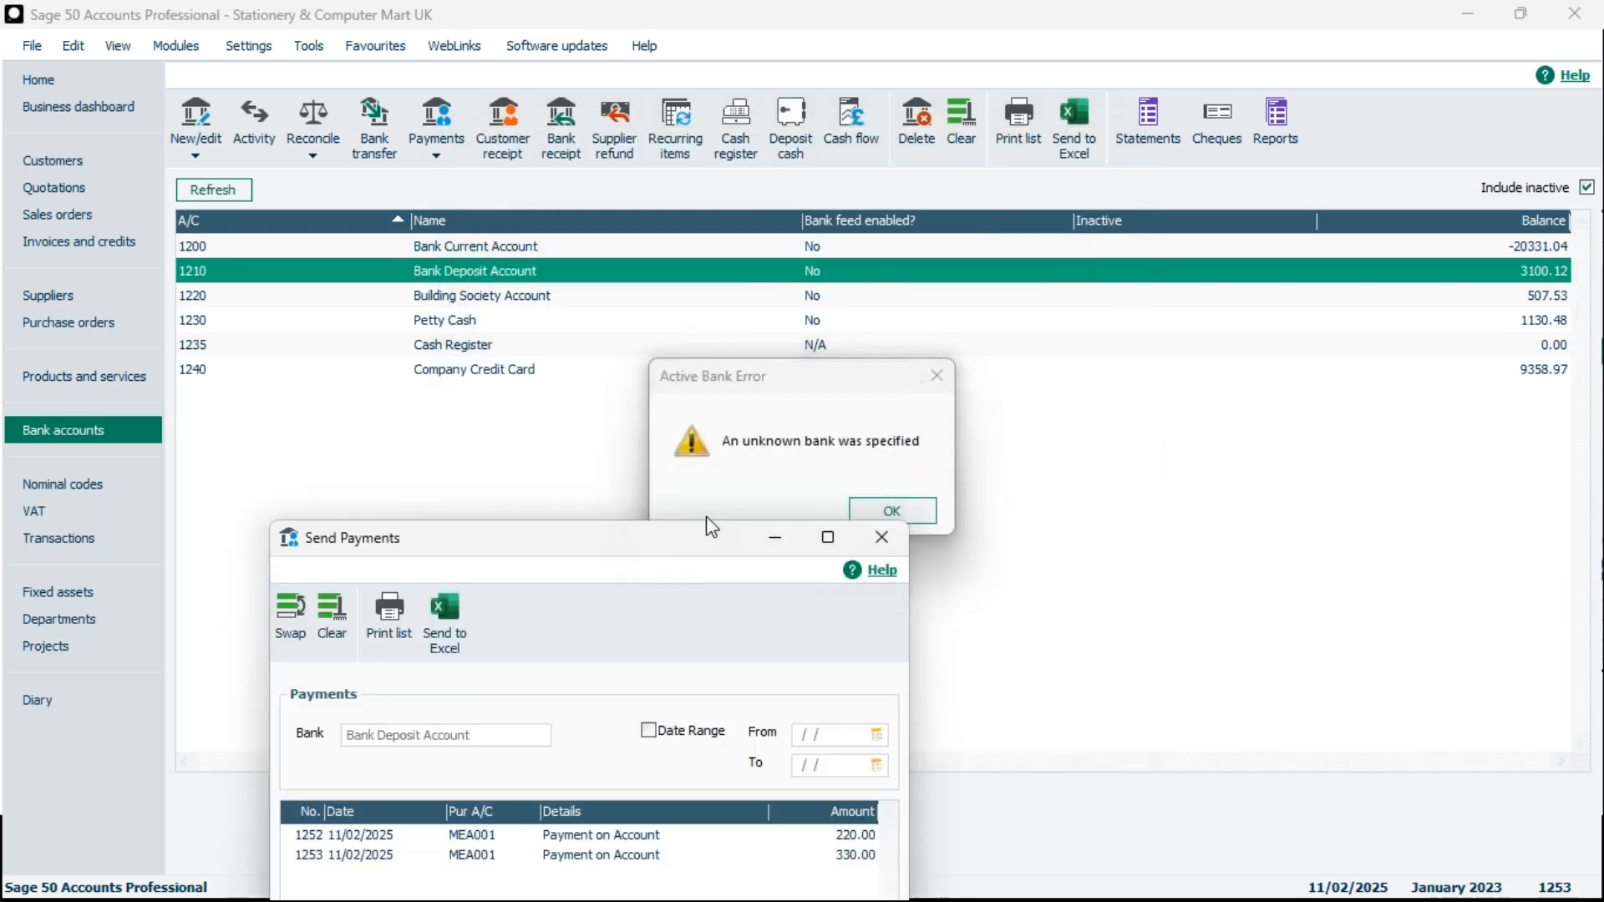
drag(651, 543, 630, 376)
click(914, 517)
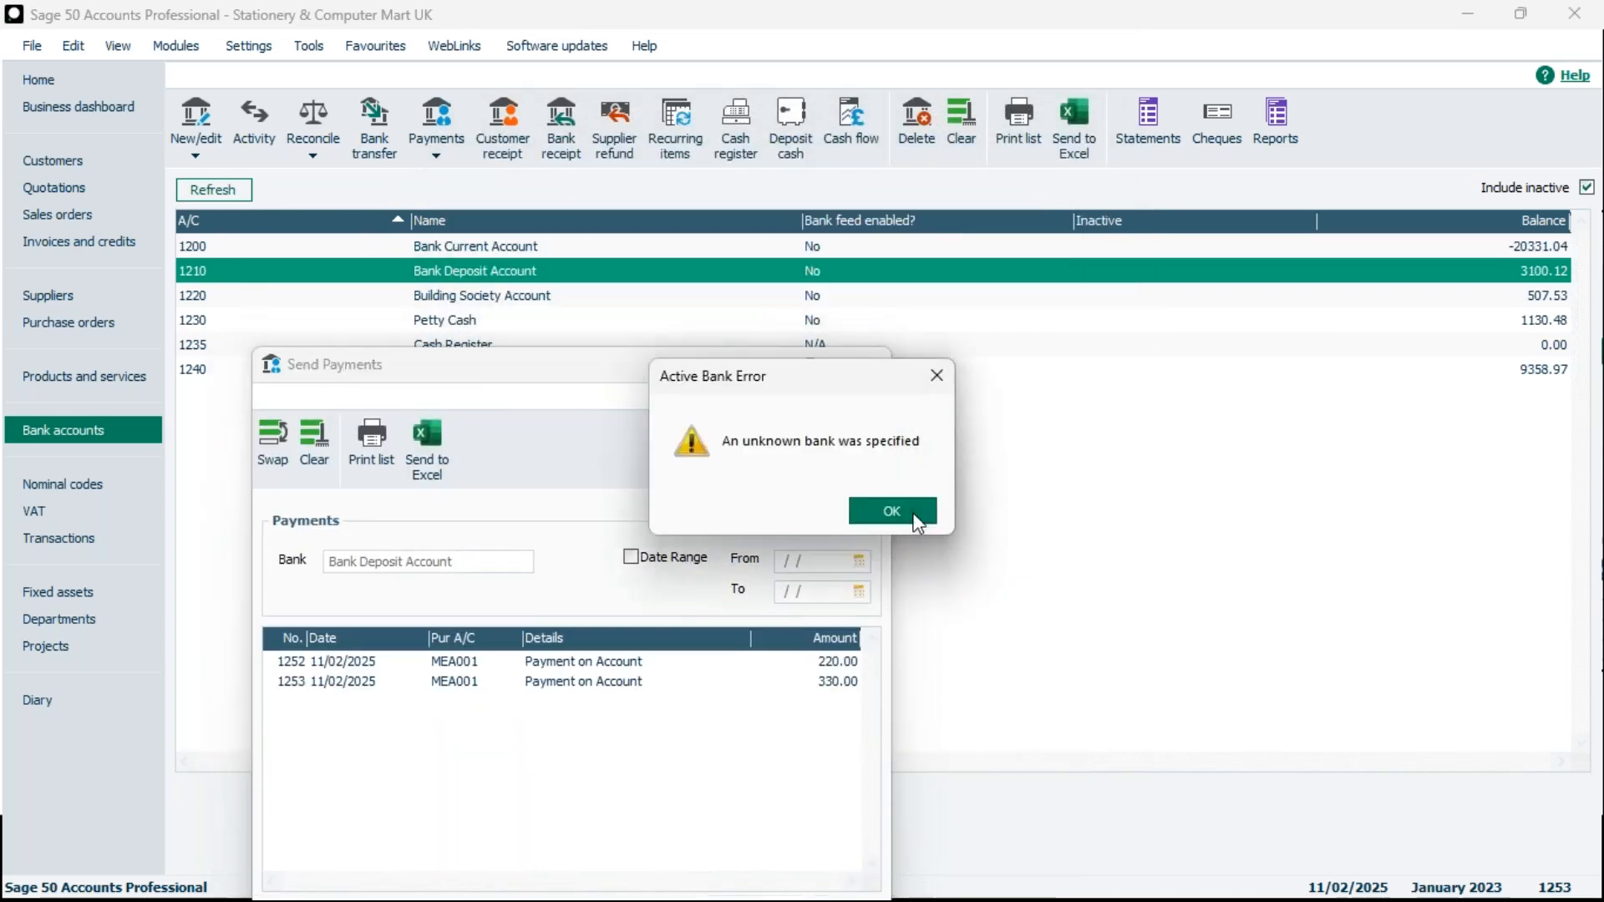
click(877, 364)
click(918, 513)
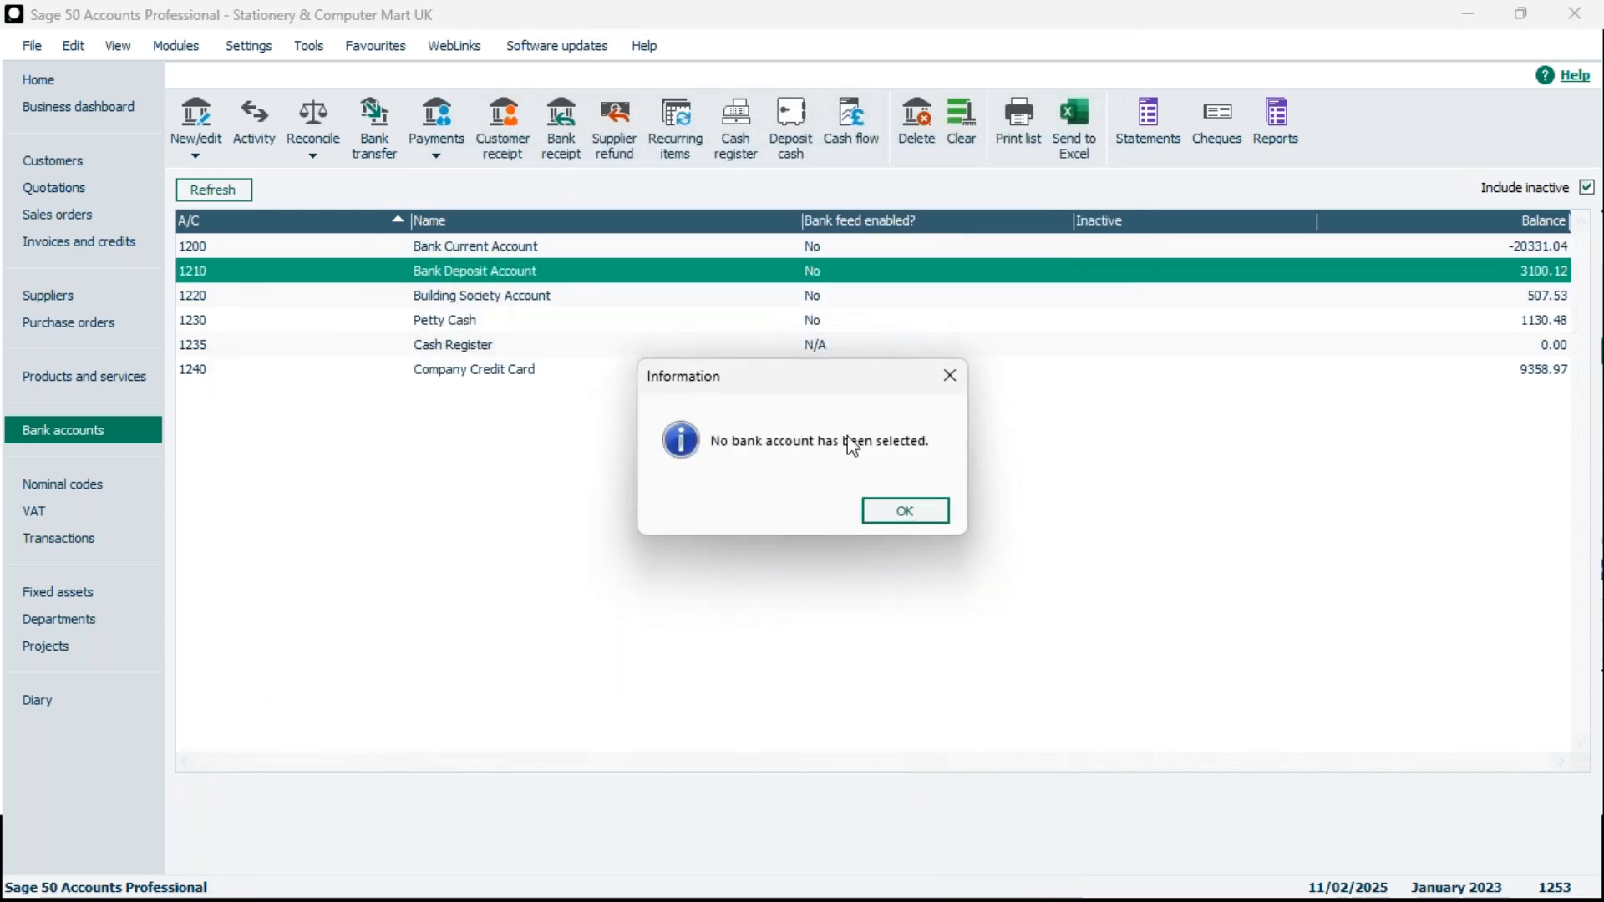
click(905, 511)
Open the e-payments list for the Bank Current Account and select the MEA001 payment on account of 140.00
click(436, 133)
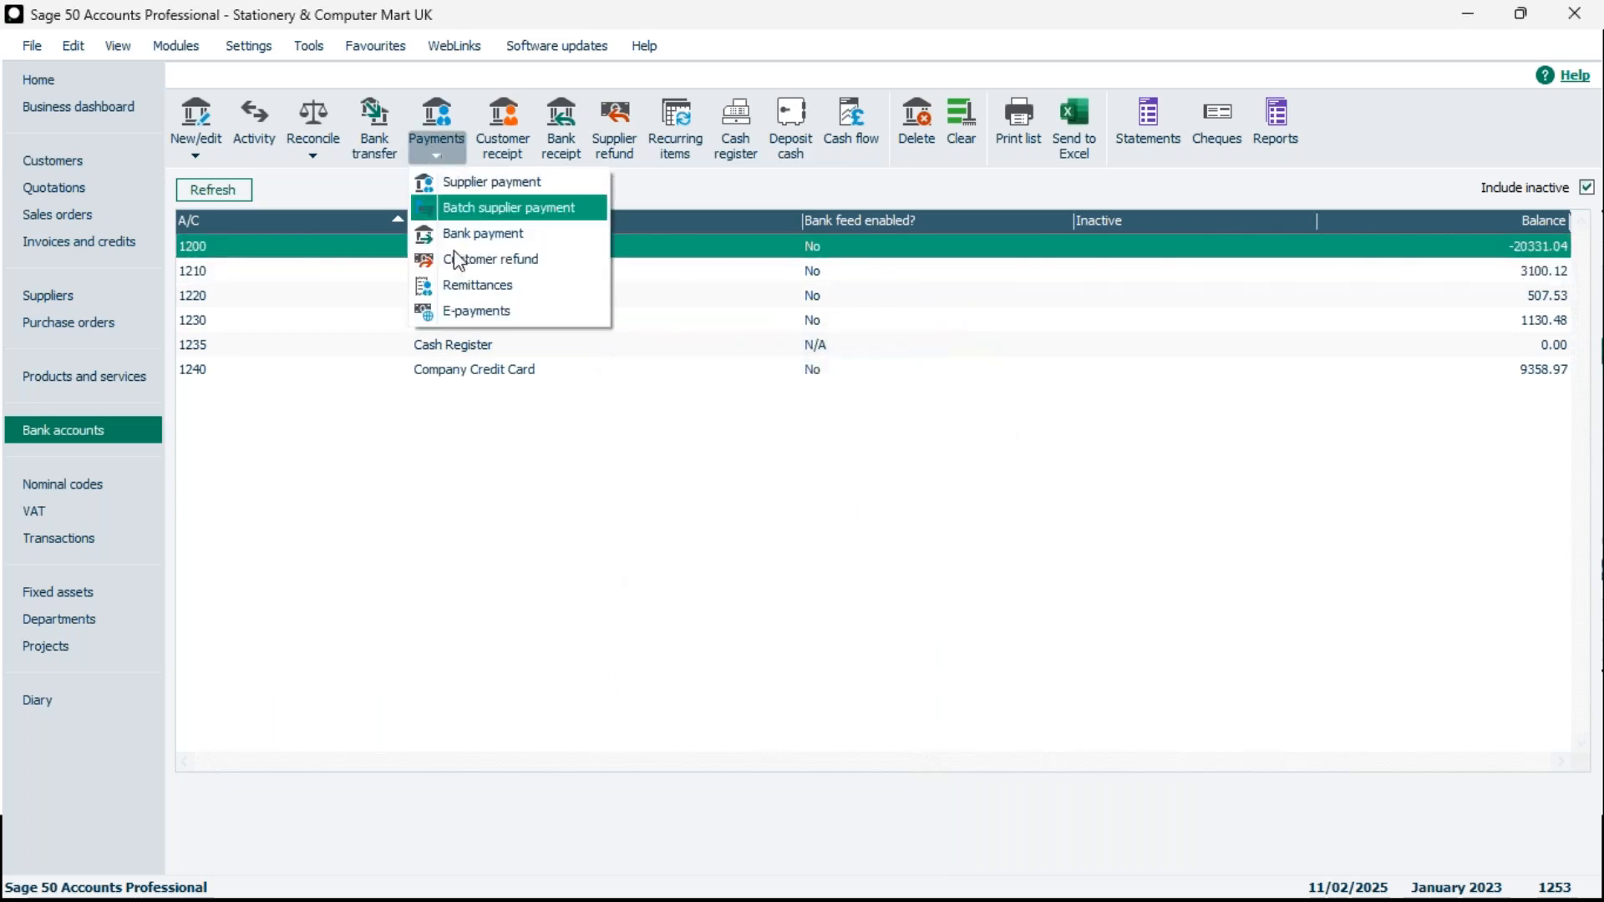
click(500, 314)
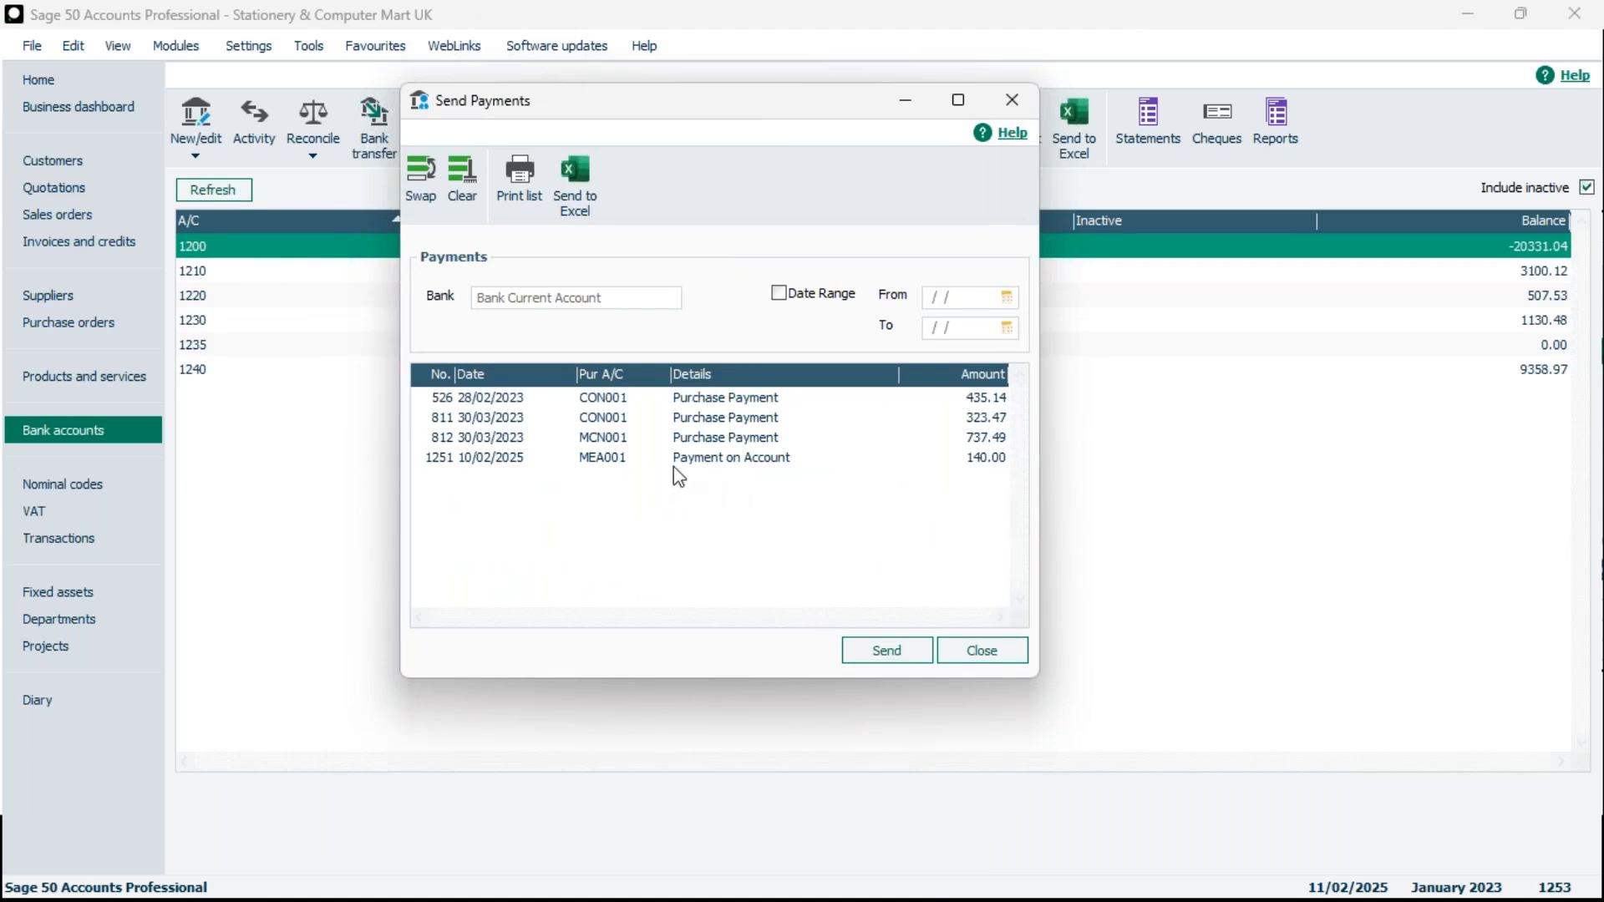
click(604, 466)
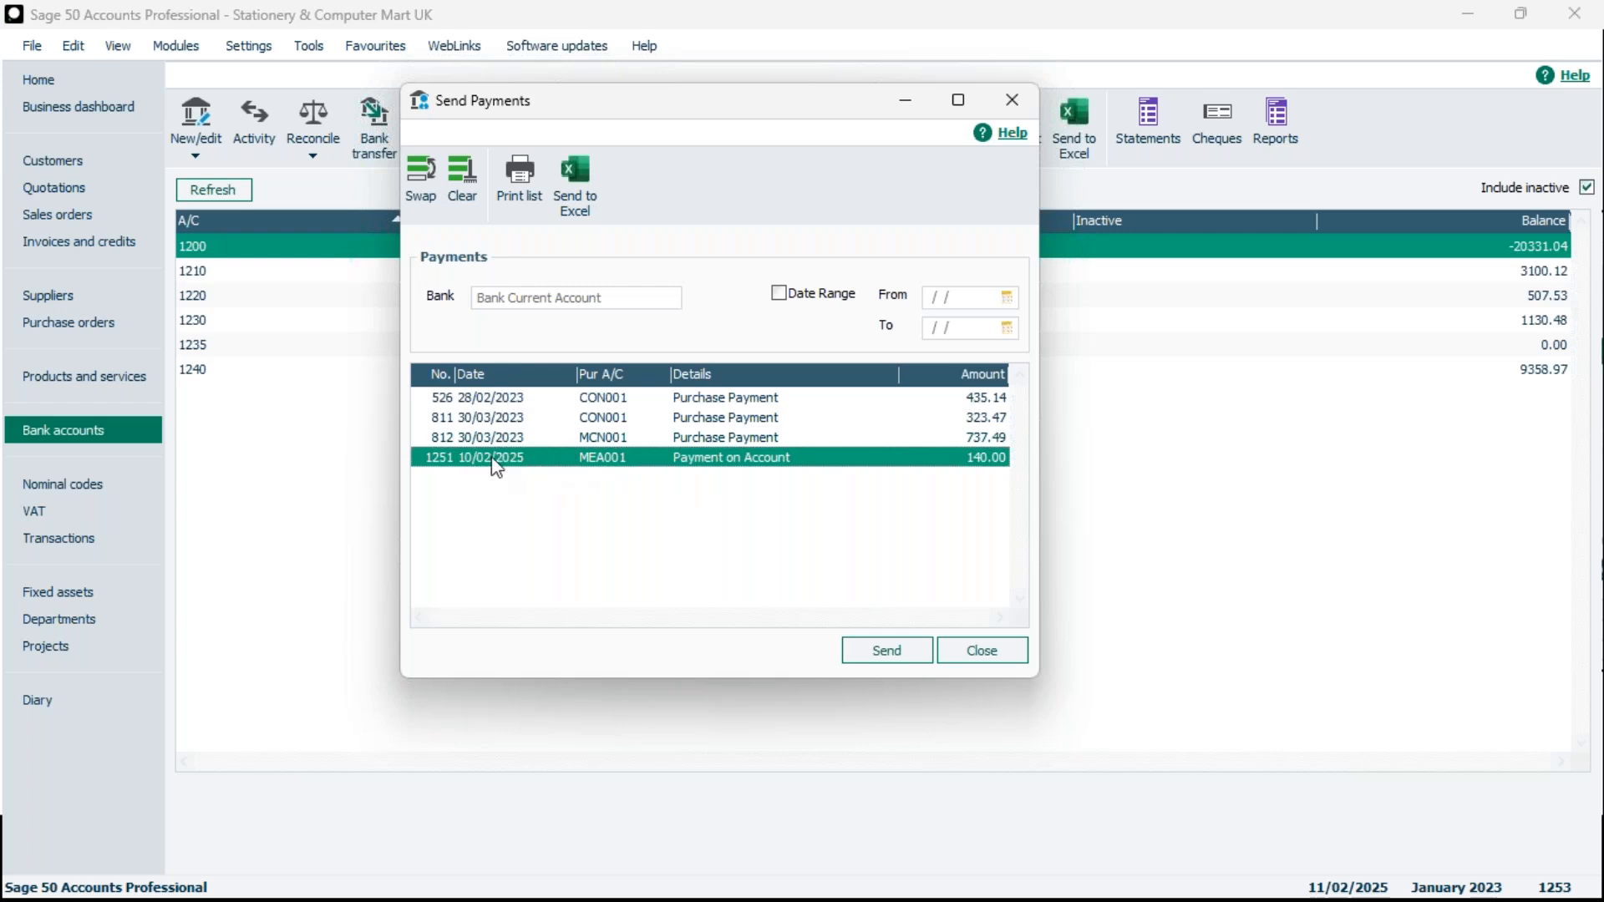
Start sending the selected MEA001 payment and show its details in the payment confirmation
click(877, 657)
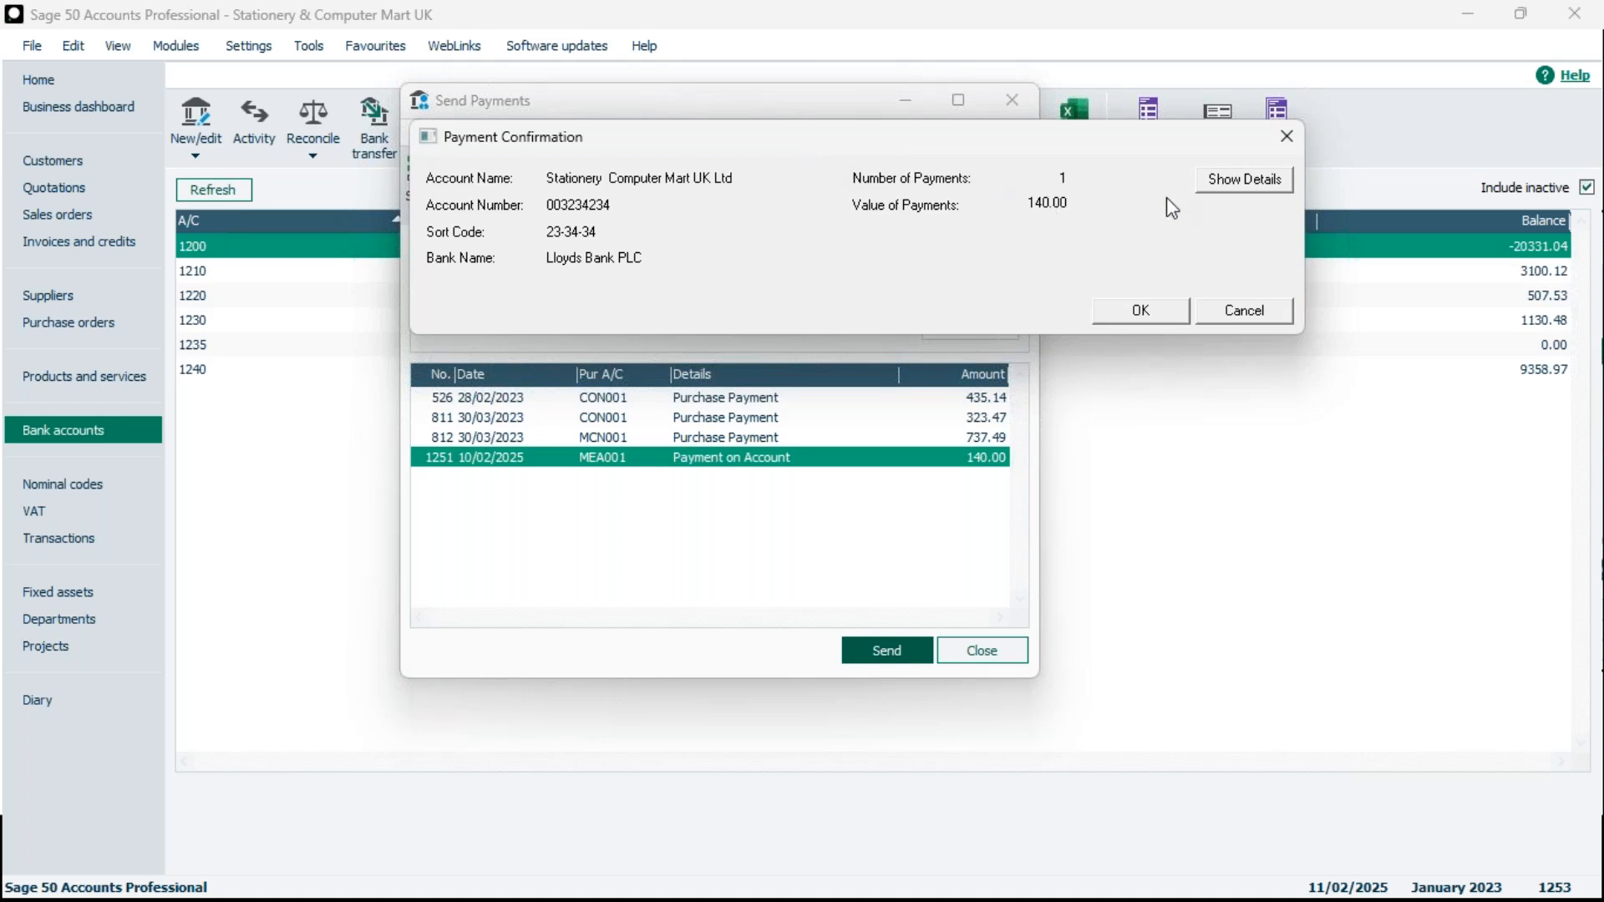
click(1223, 187)
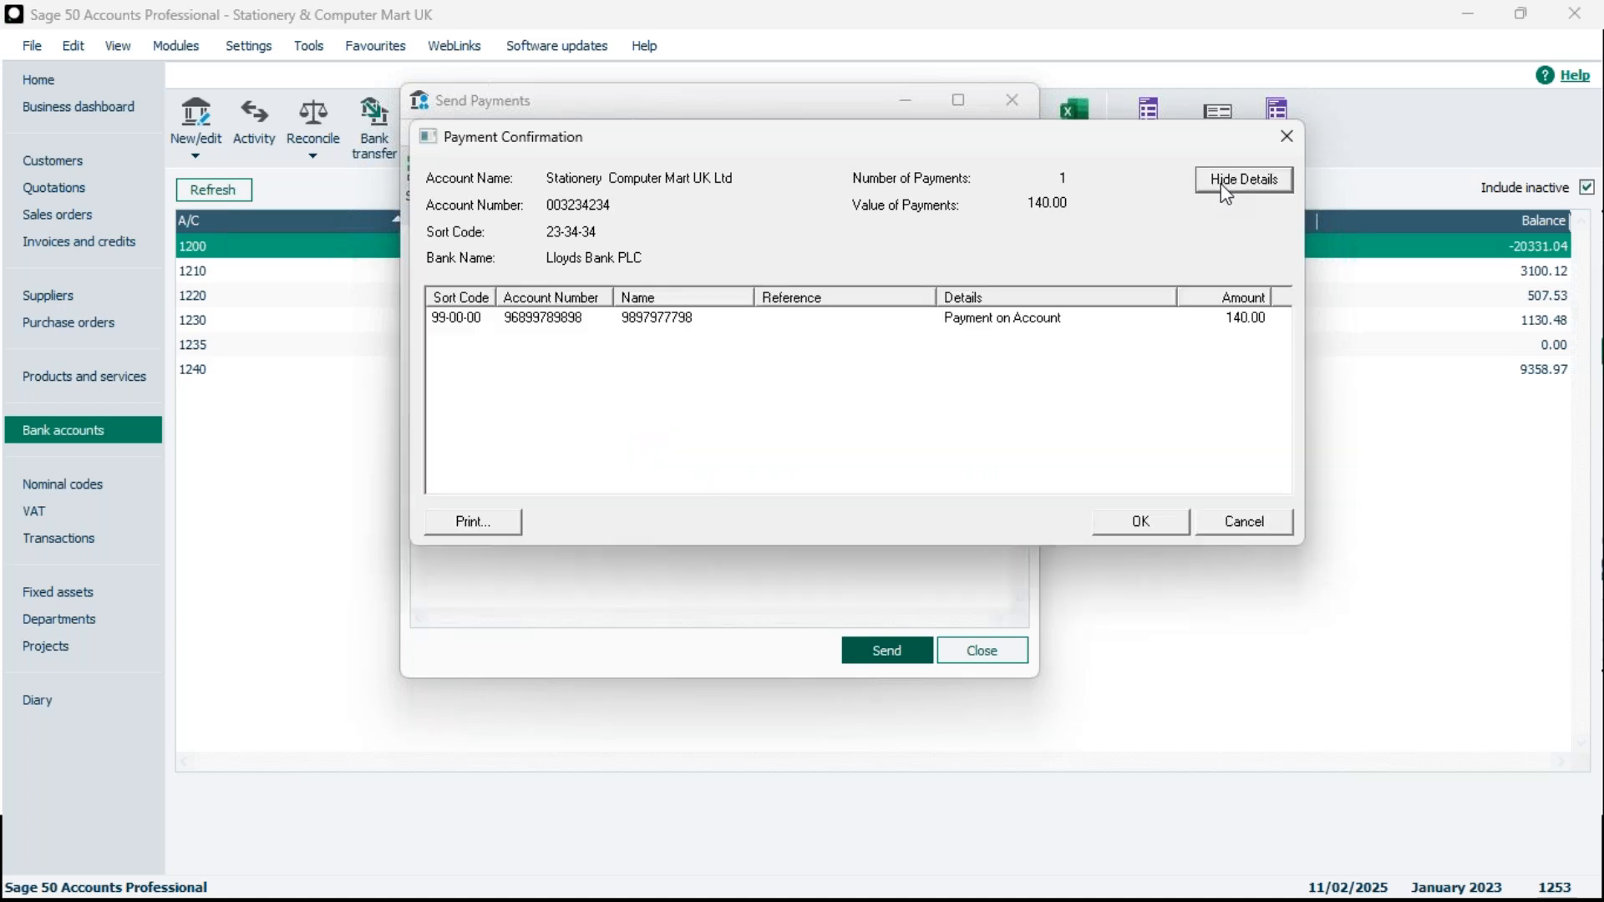
click(669, 321)
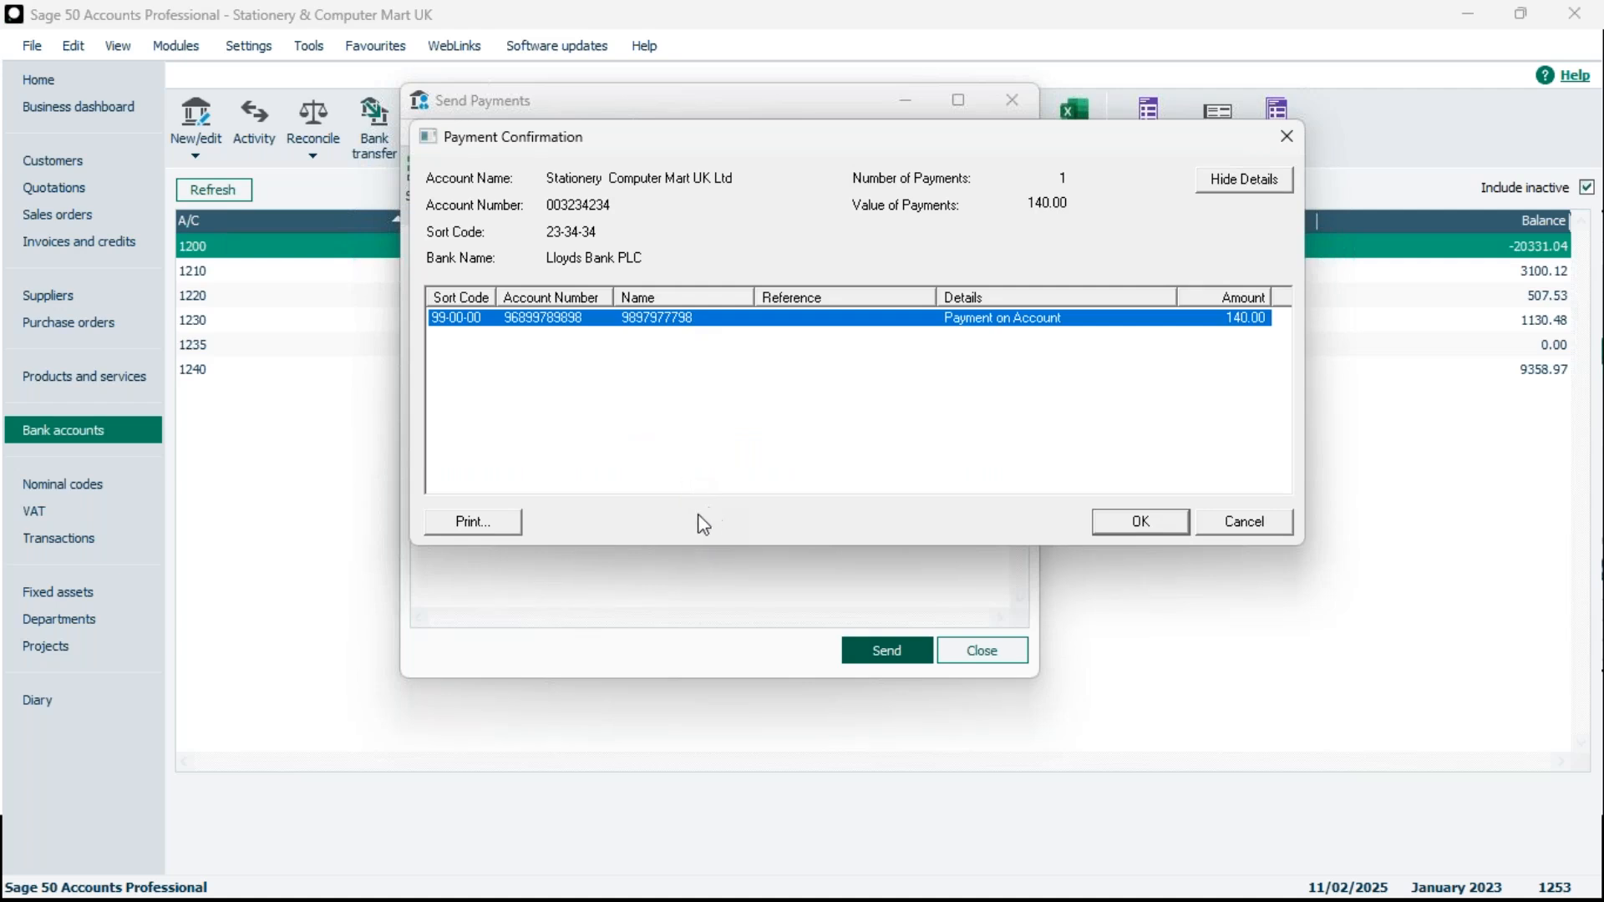
Confirm the payment in Standard Domestic/IATs format and save the payment file as 11022025 in Documents
click(1155, 528)
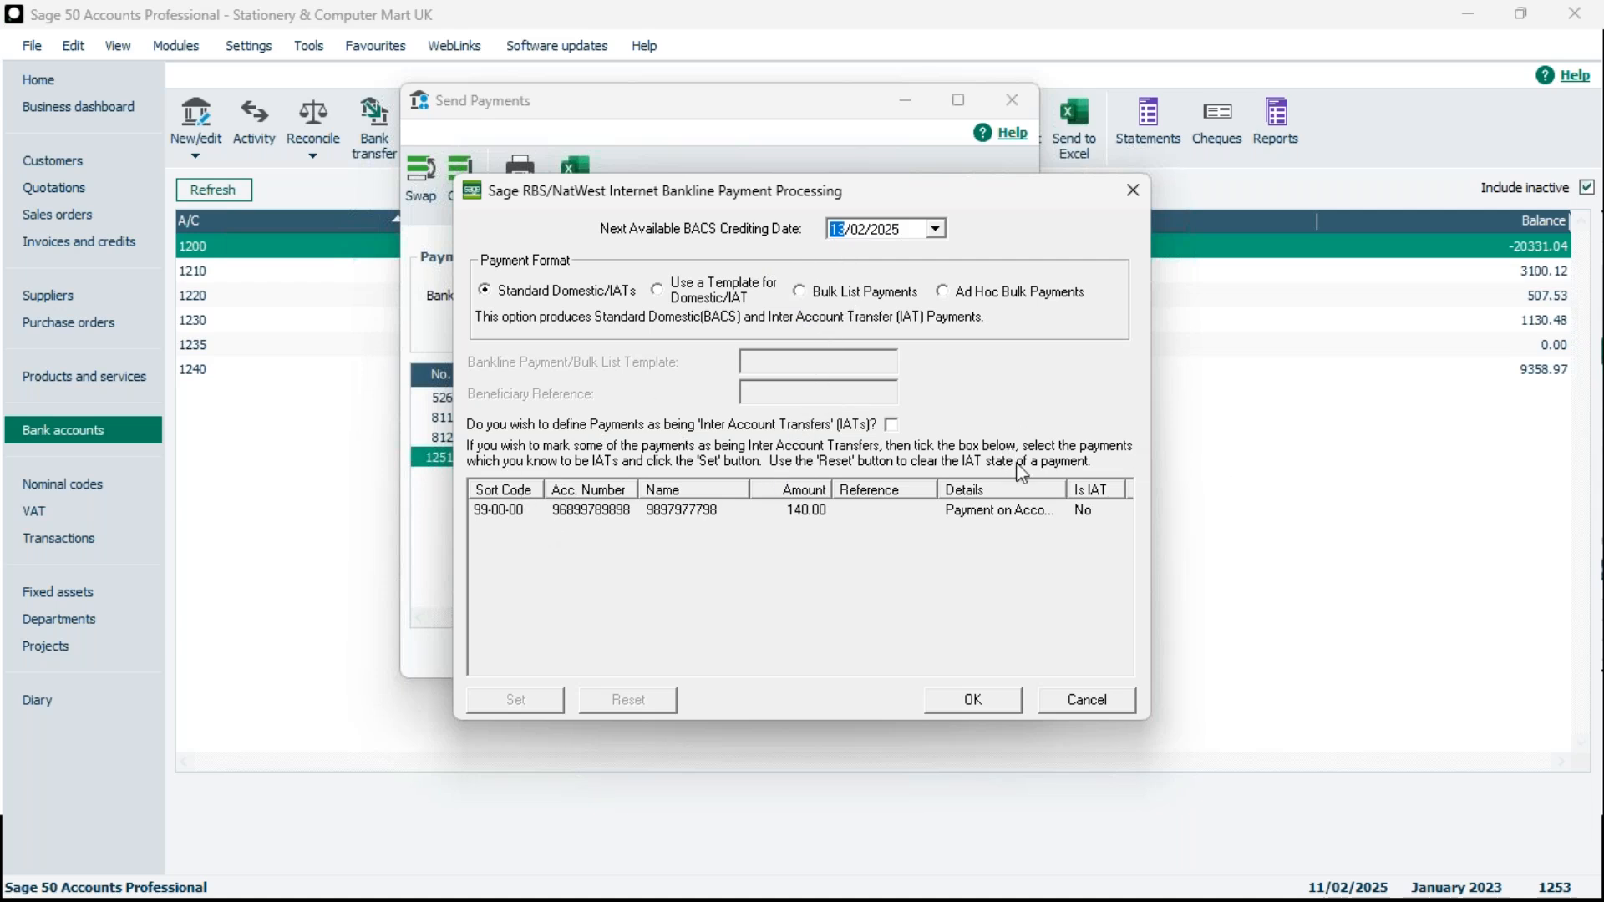
click(973, 702)
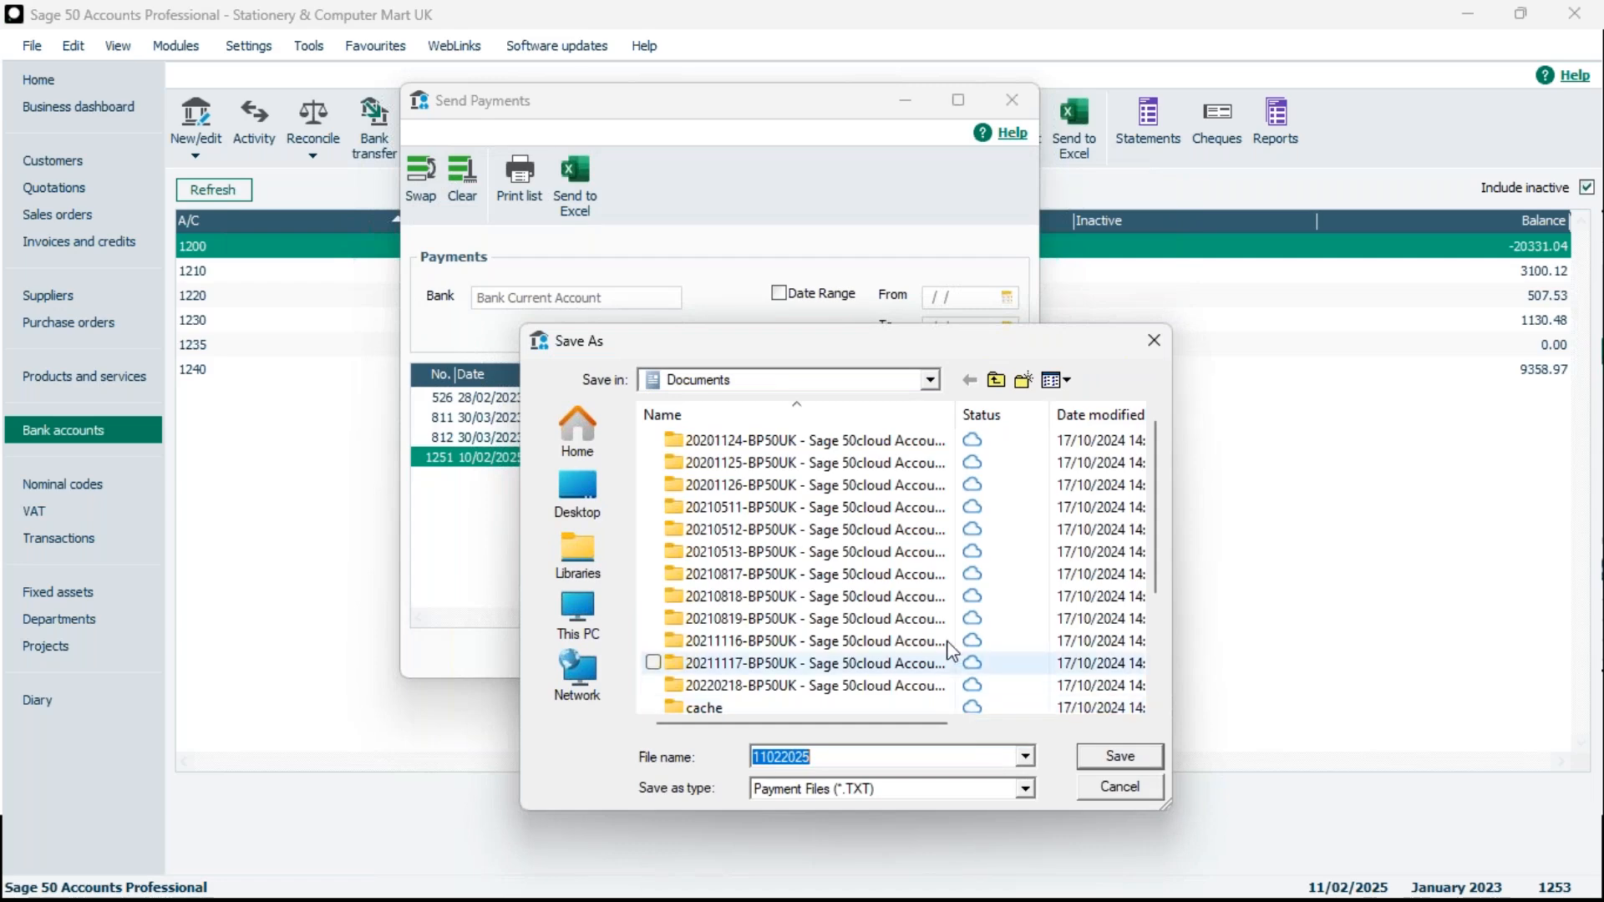
drag(857, 344, 850, 198)
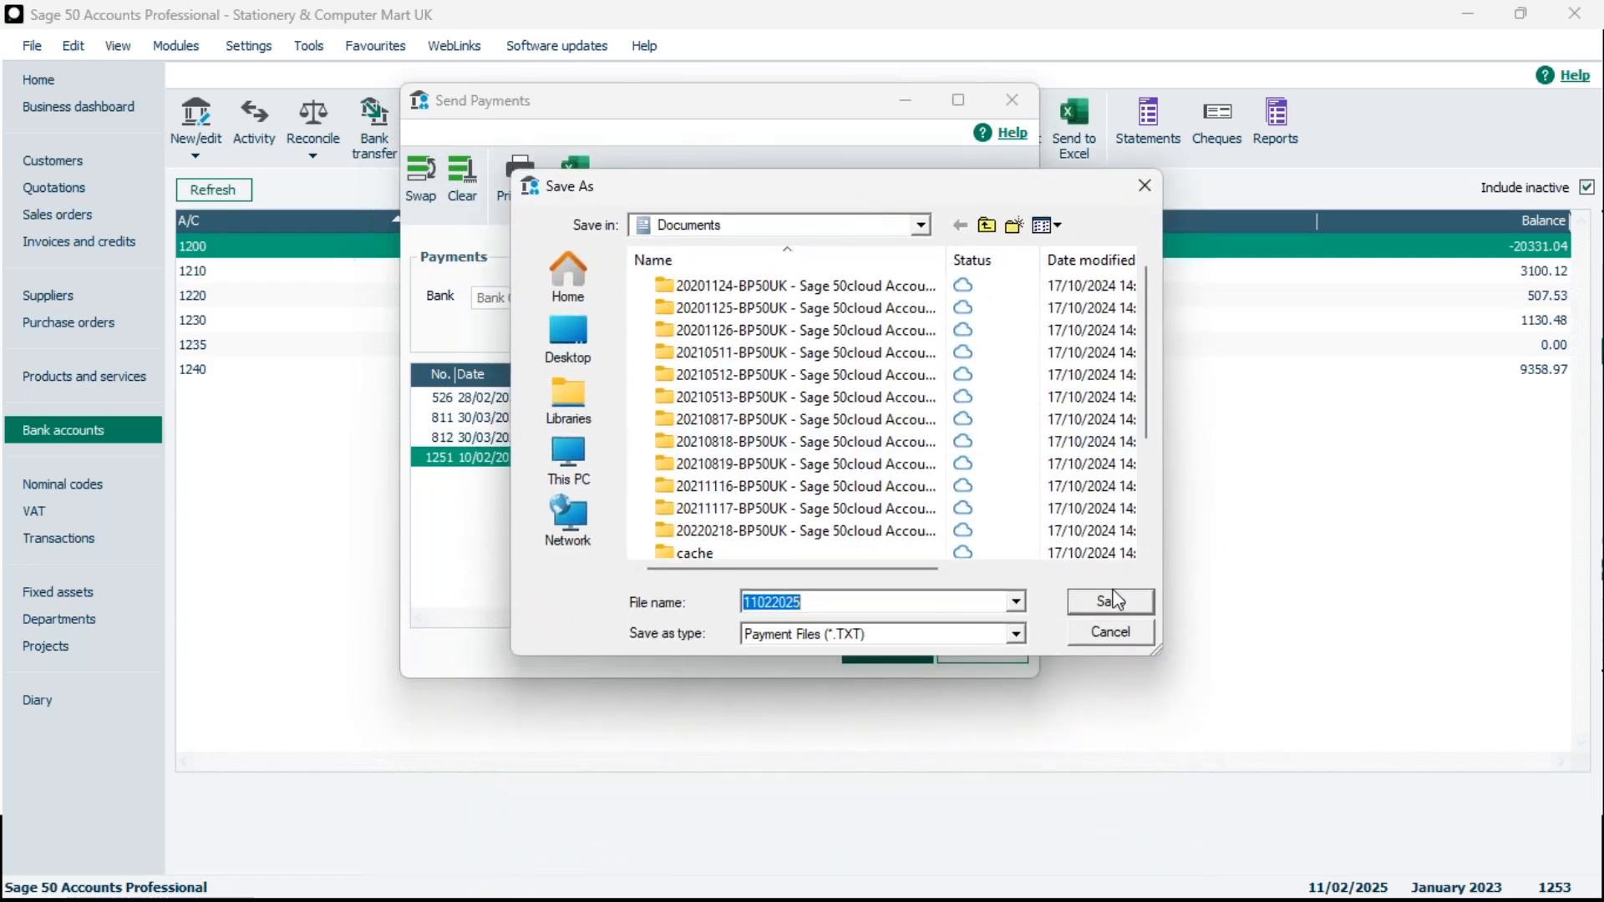
click(1111, 603)
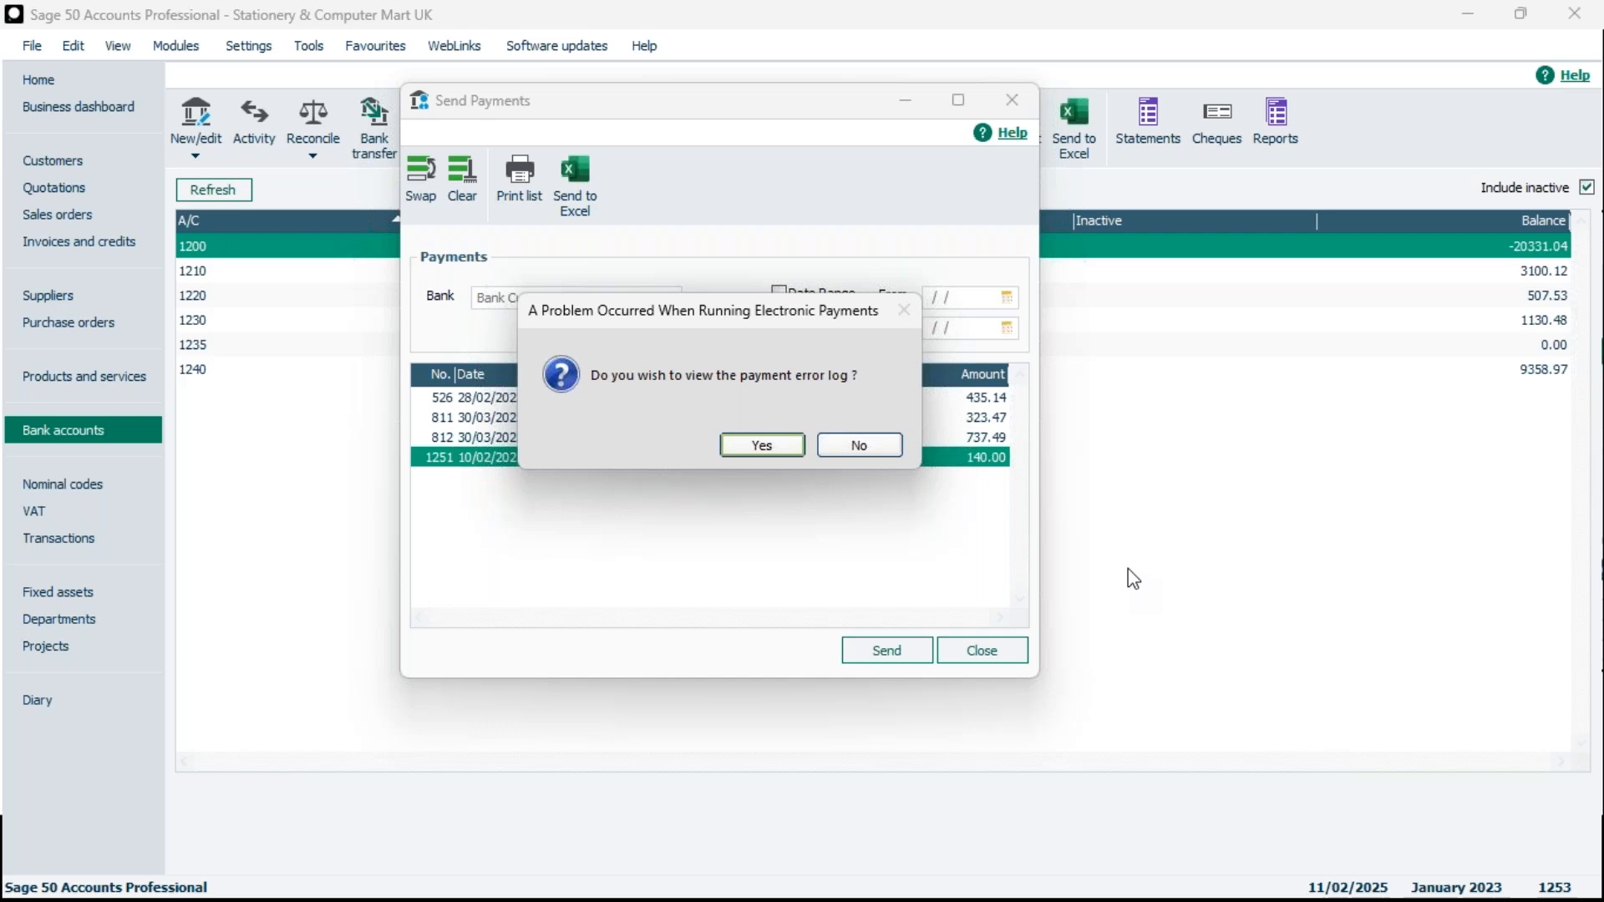
View the payment error log, reloading the file from disk, and examine why the payer and payee records failed
click(772, 451)
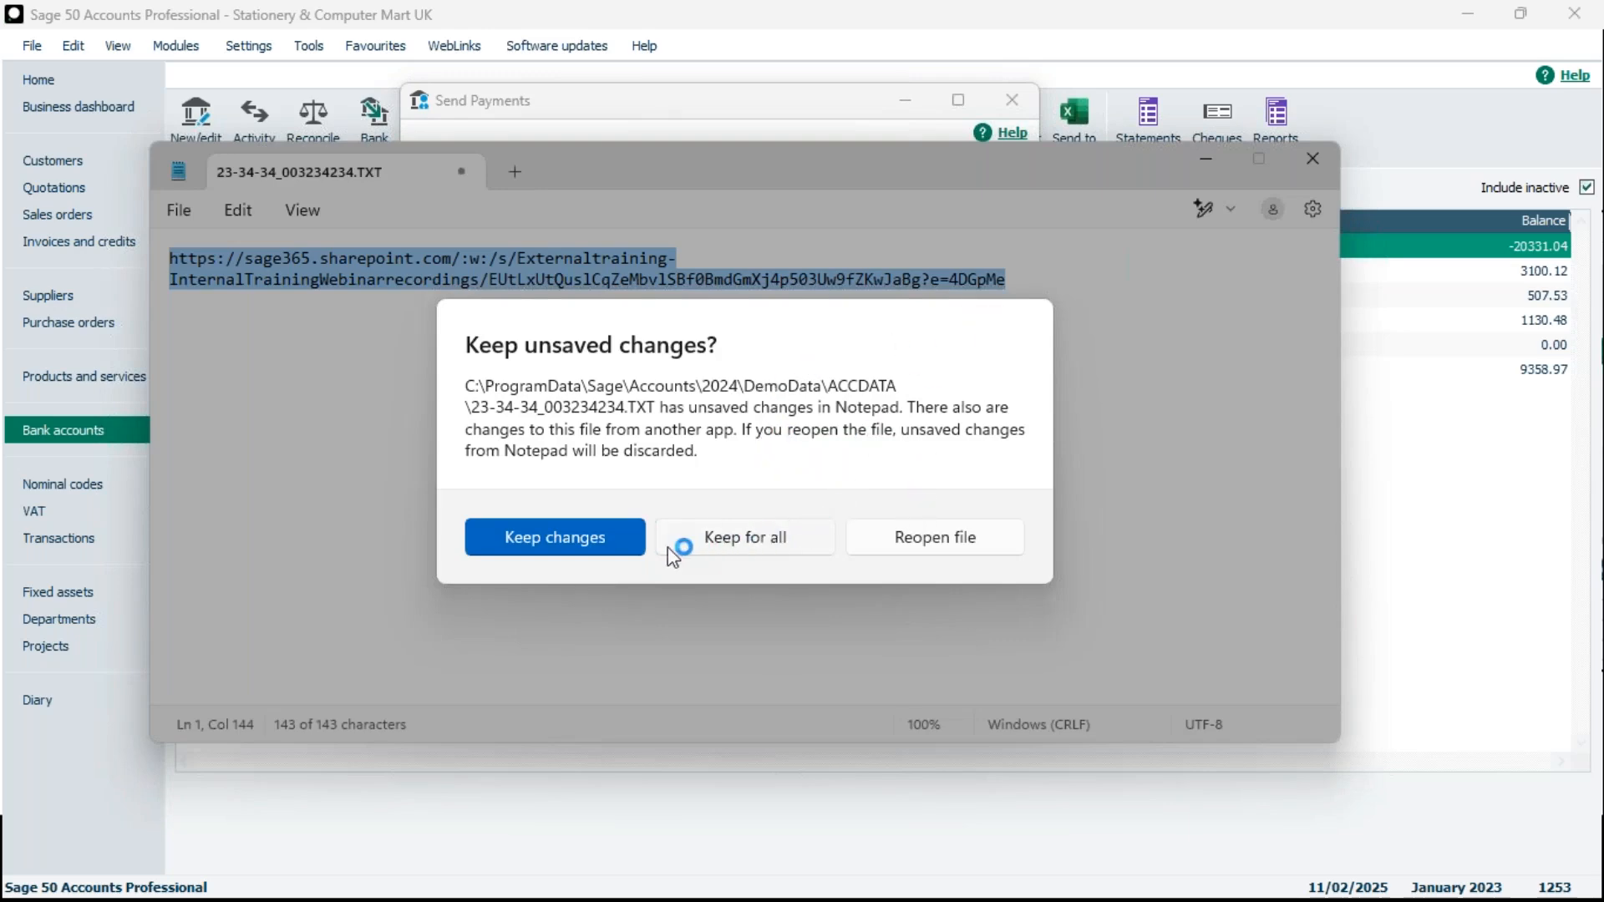
click(953, 542)
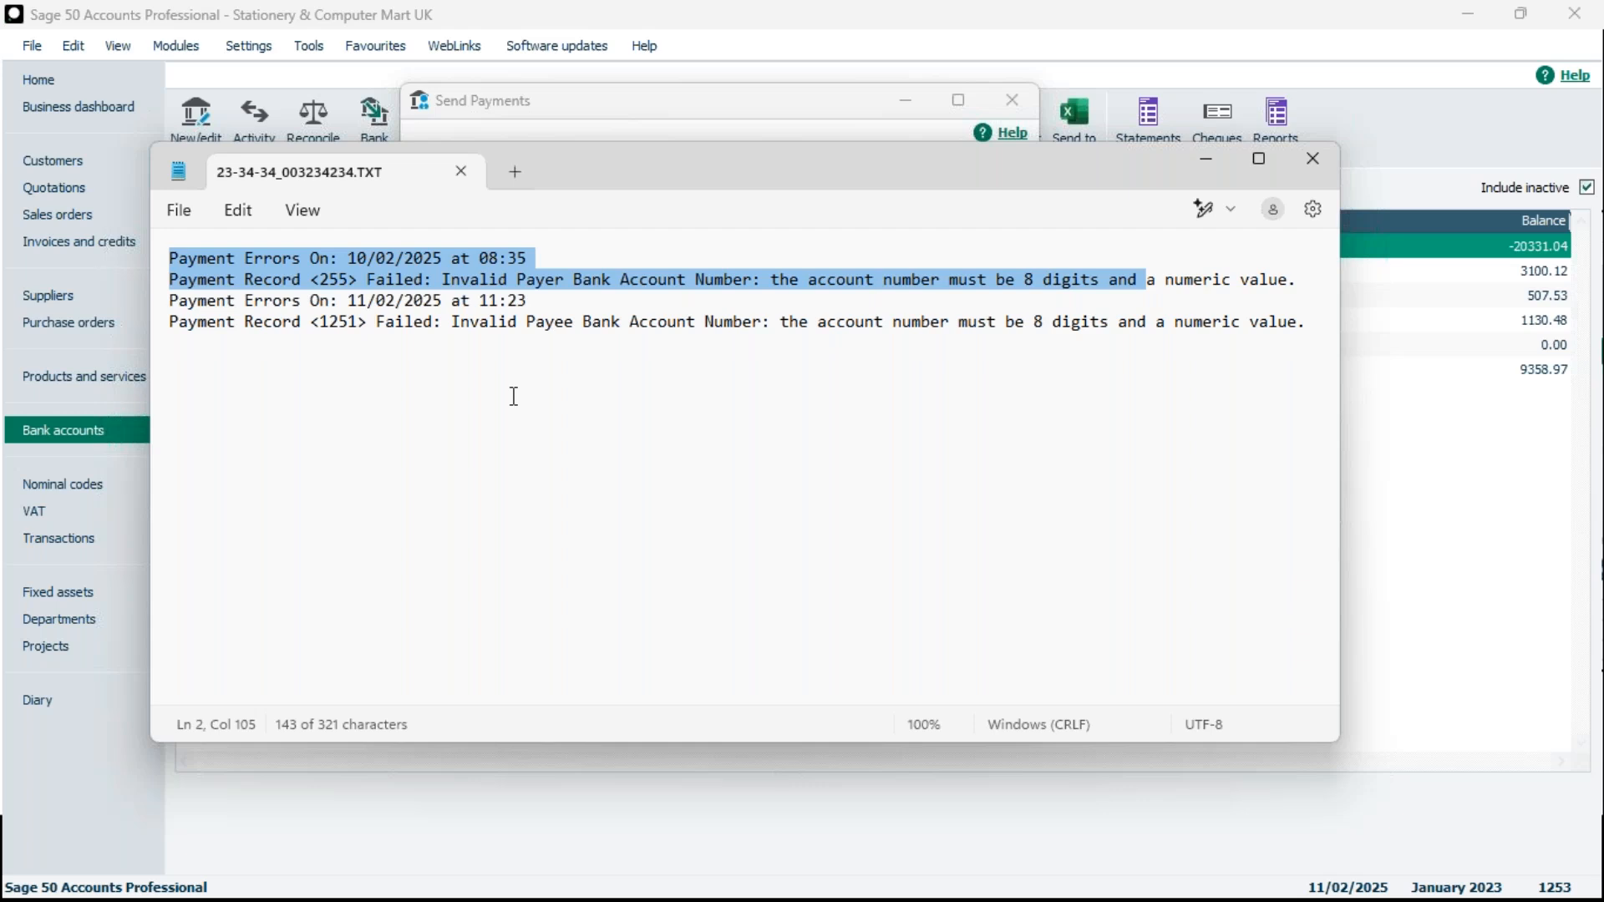
click(464, 329)
drag(465, 331, 1320, 328)
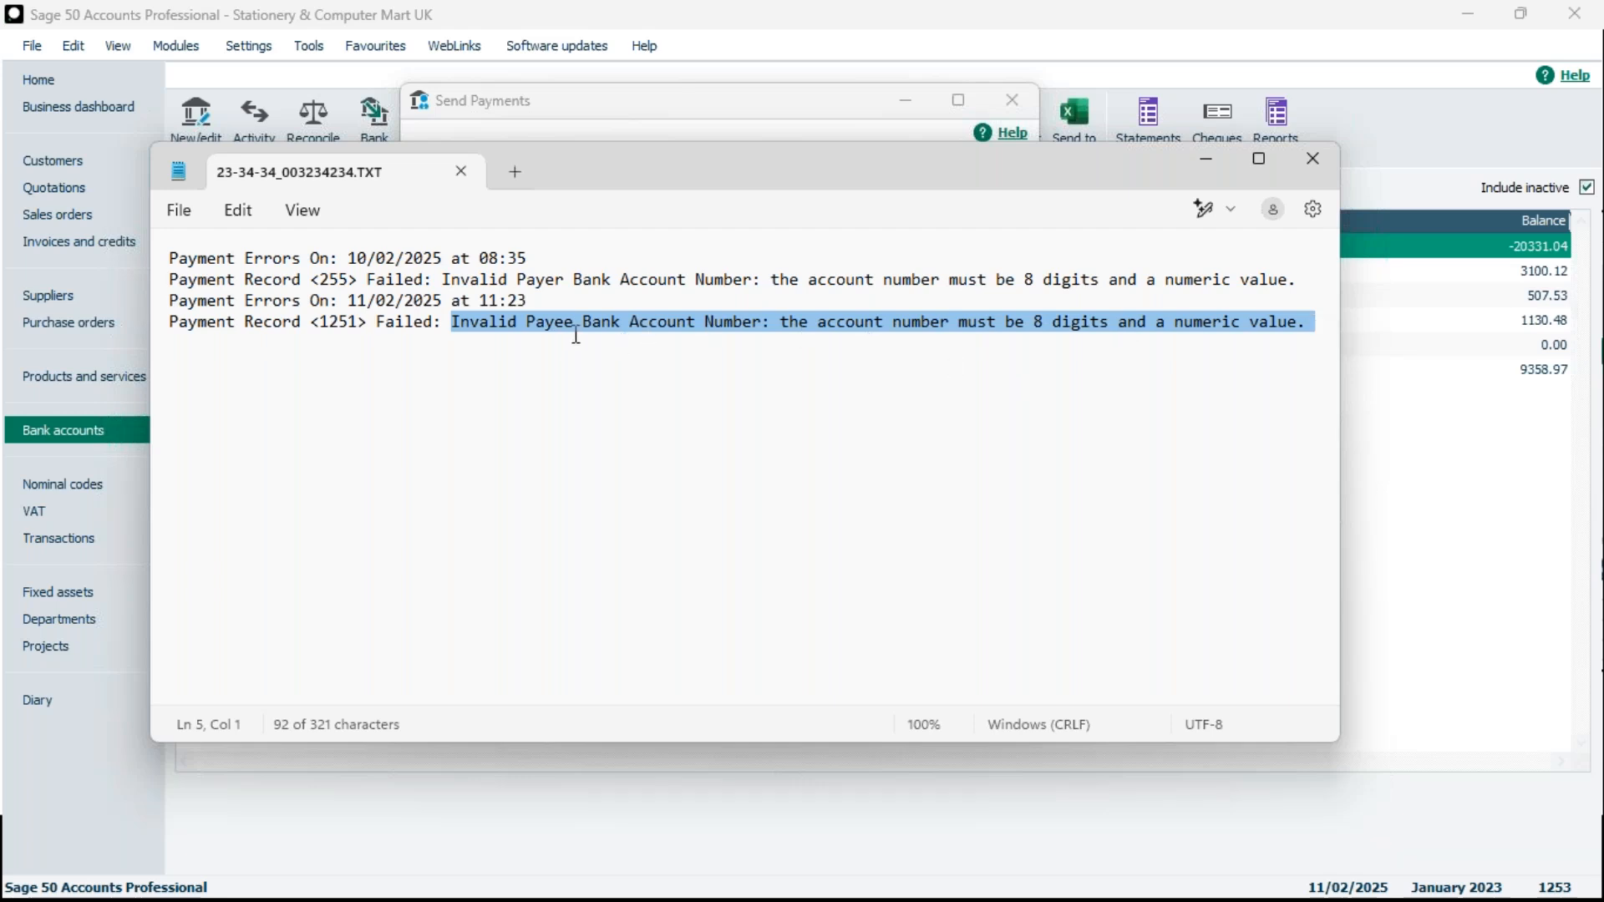
click(566, 281)
drag(570, 289, 556, 289)
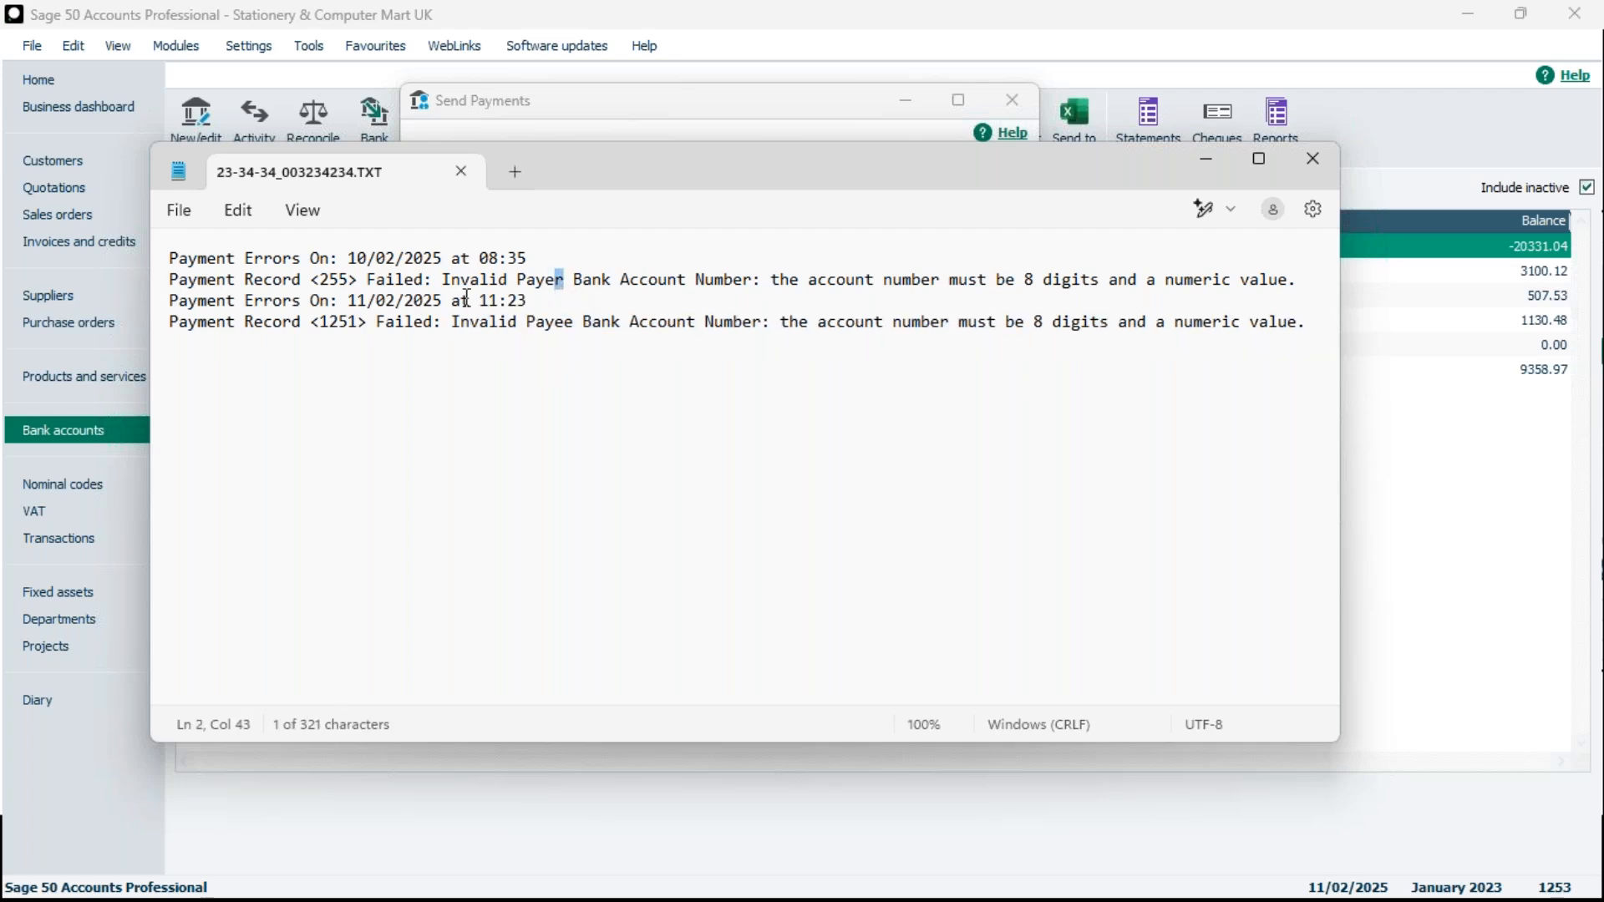
click(576, 324)
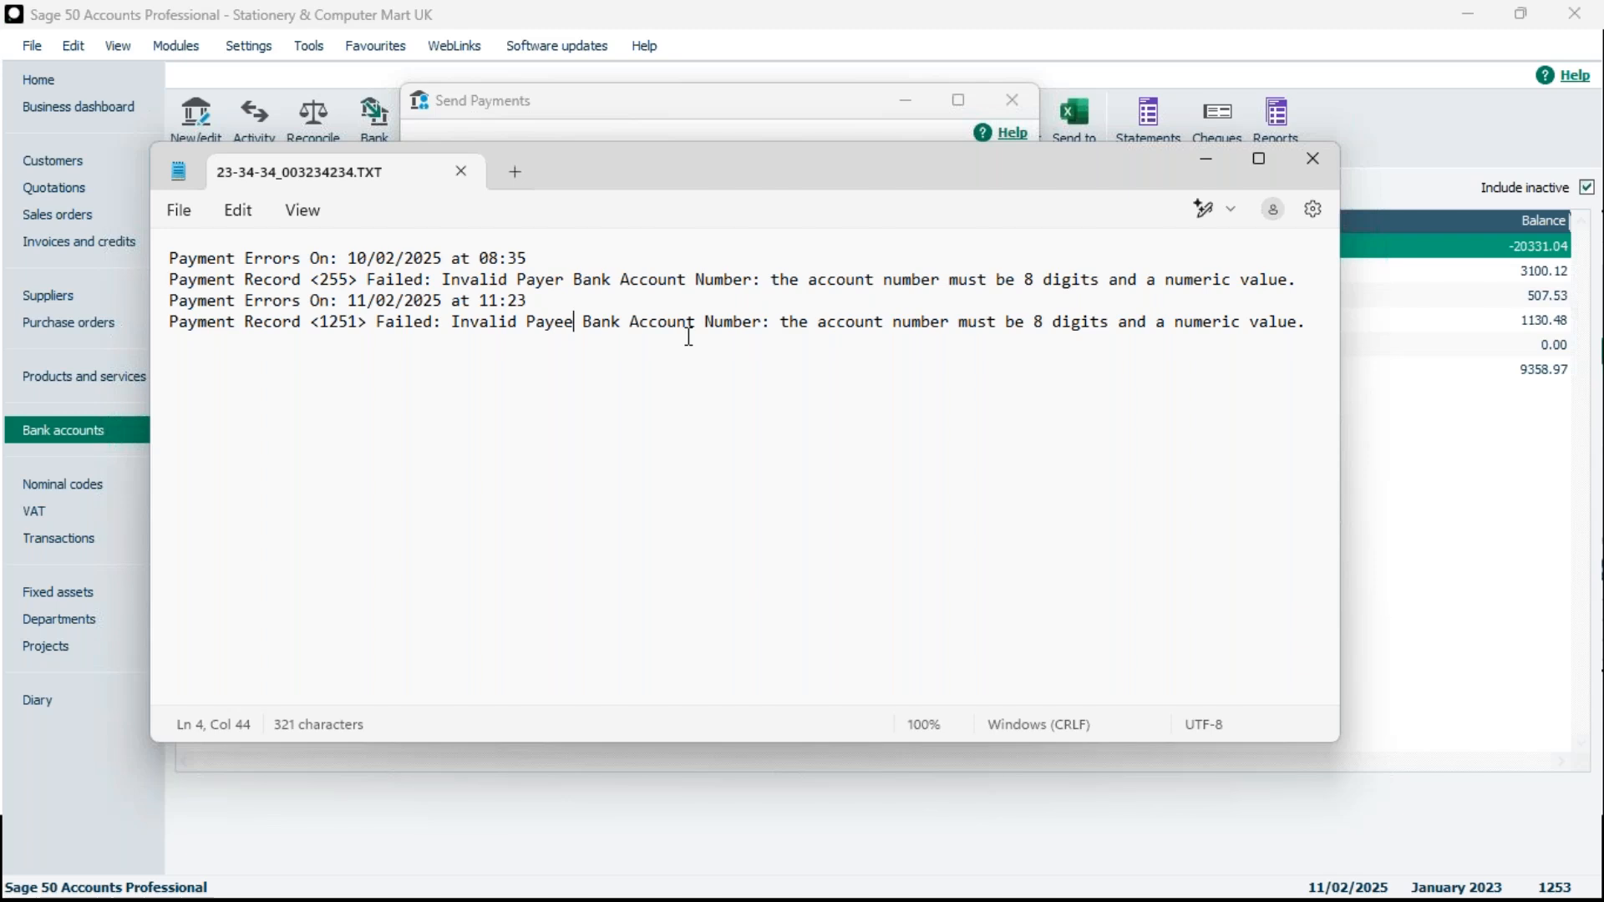
click(1312, 167)
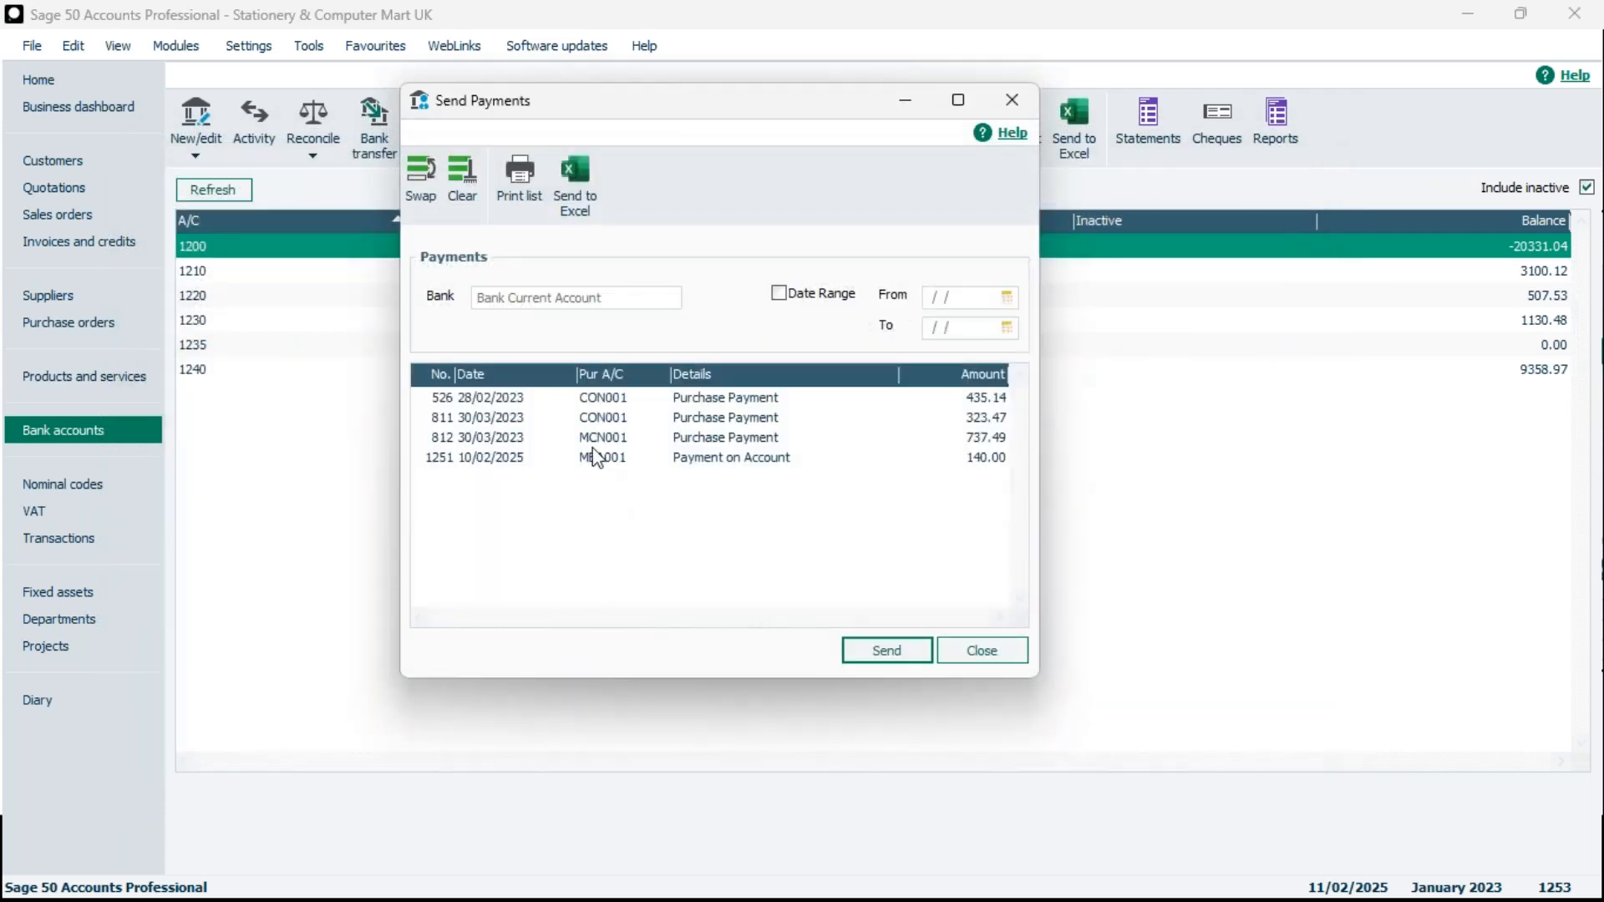
Try to send the CON001 purchase payment of 435.14 as an e-payment, replacing the existing 11022025.TXT payment file
click(609, 398)
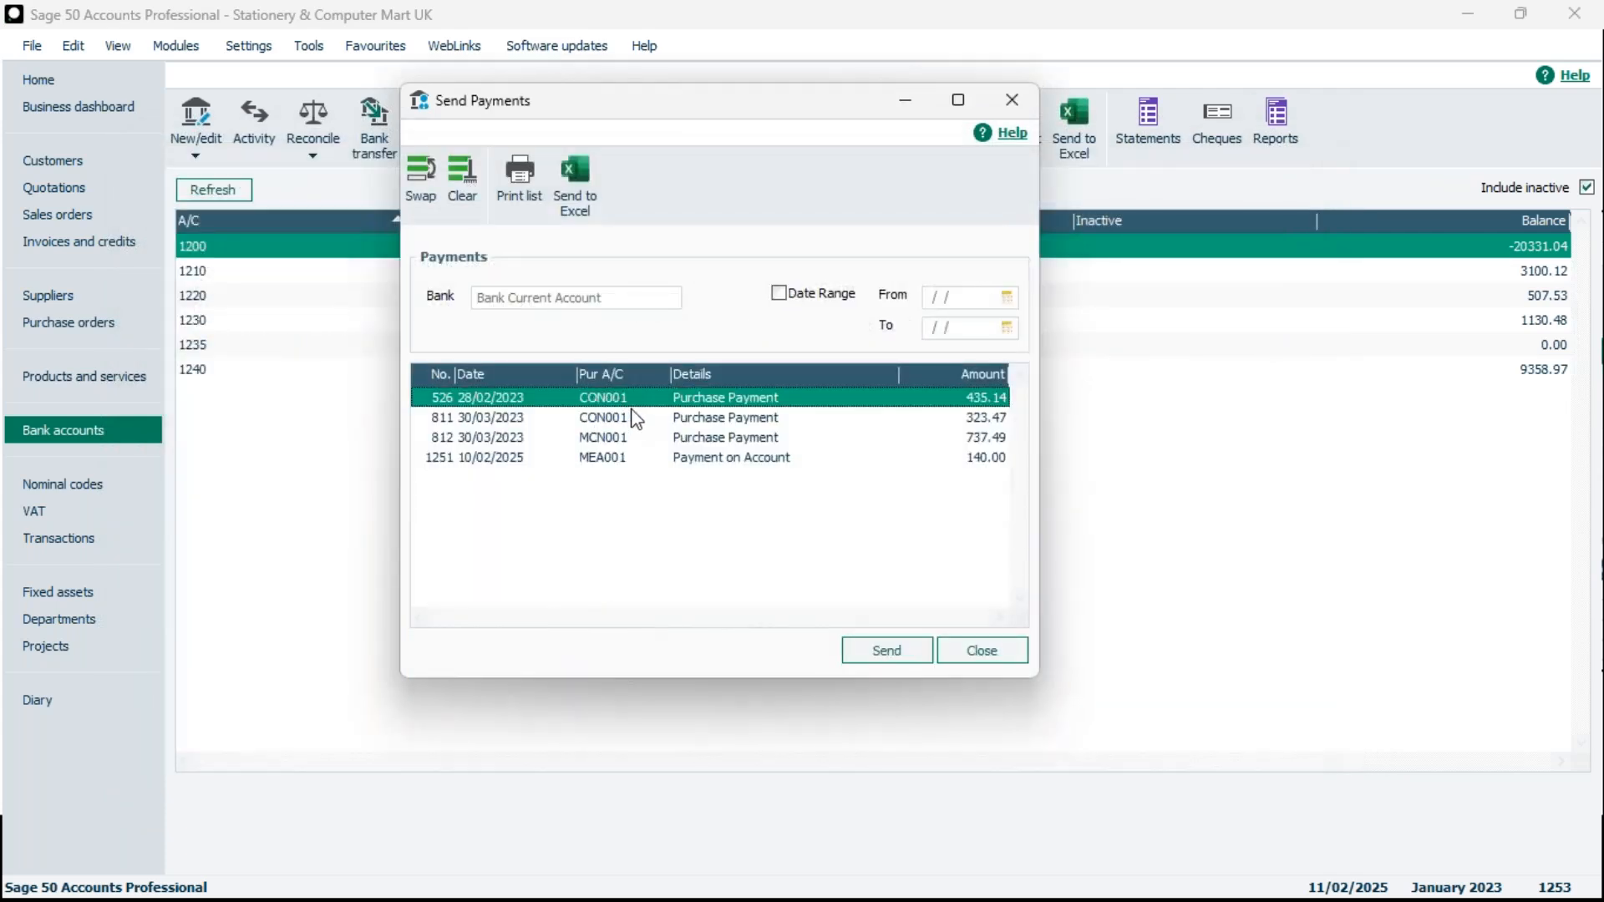
click(890, 658)
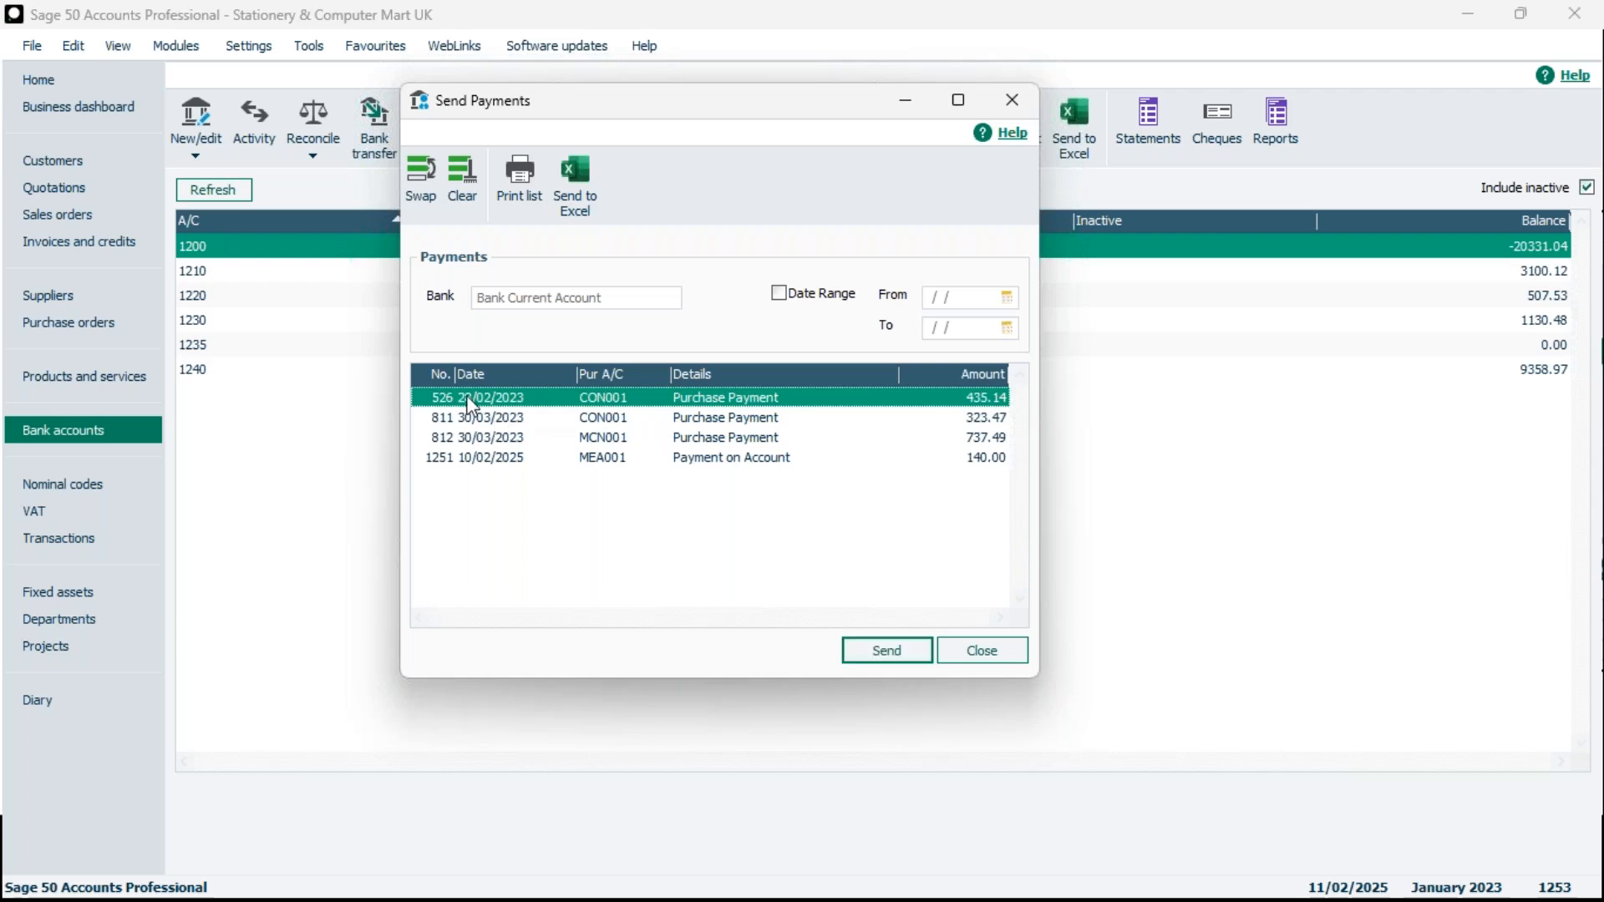
click(887, 650)
click(1138, 310)
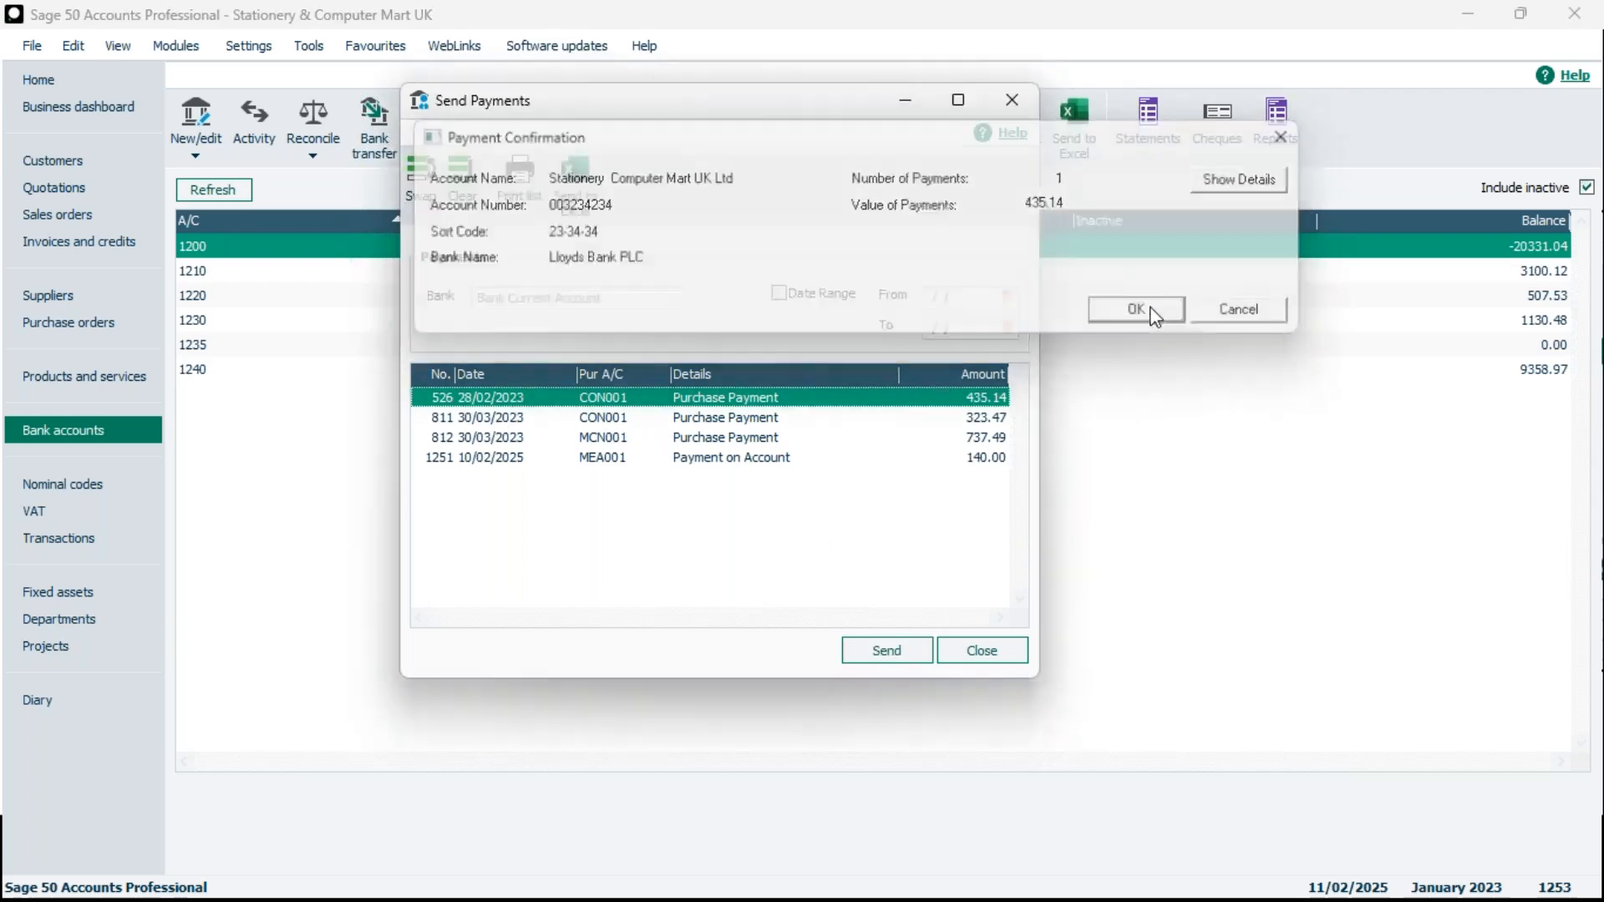
click(974, 698)
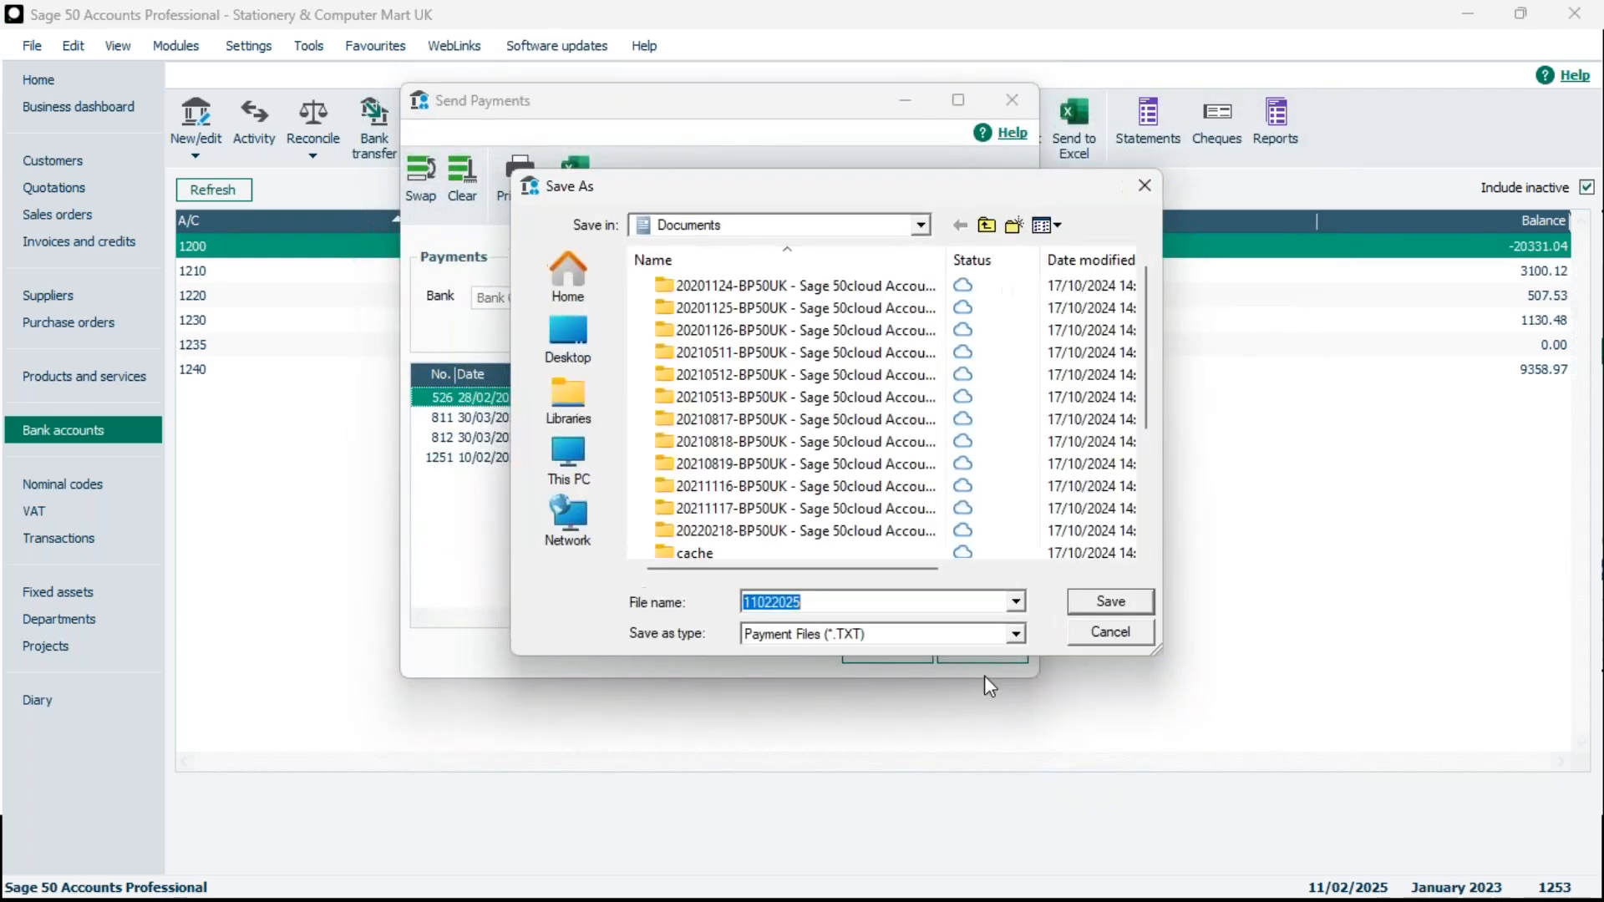
click(1096, 605)
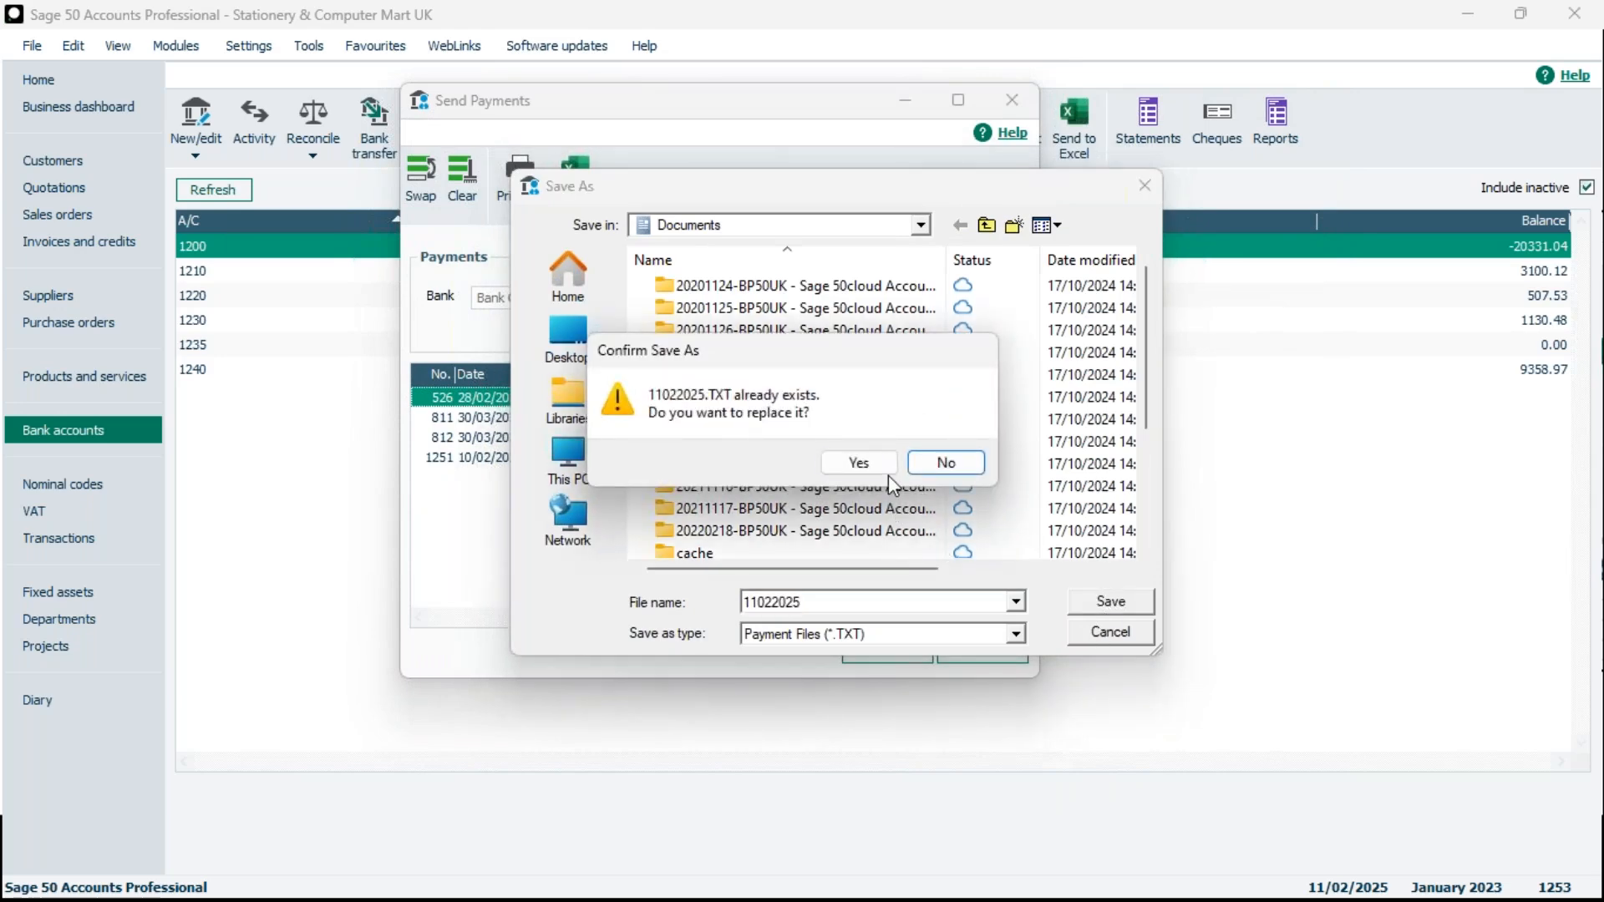
click(867, 465)
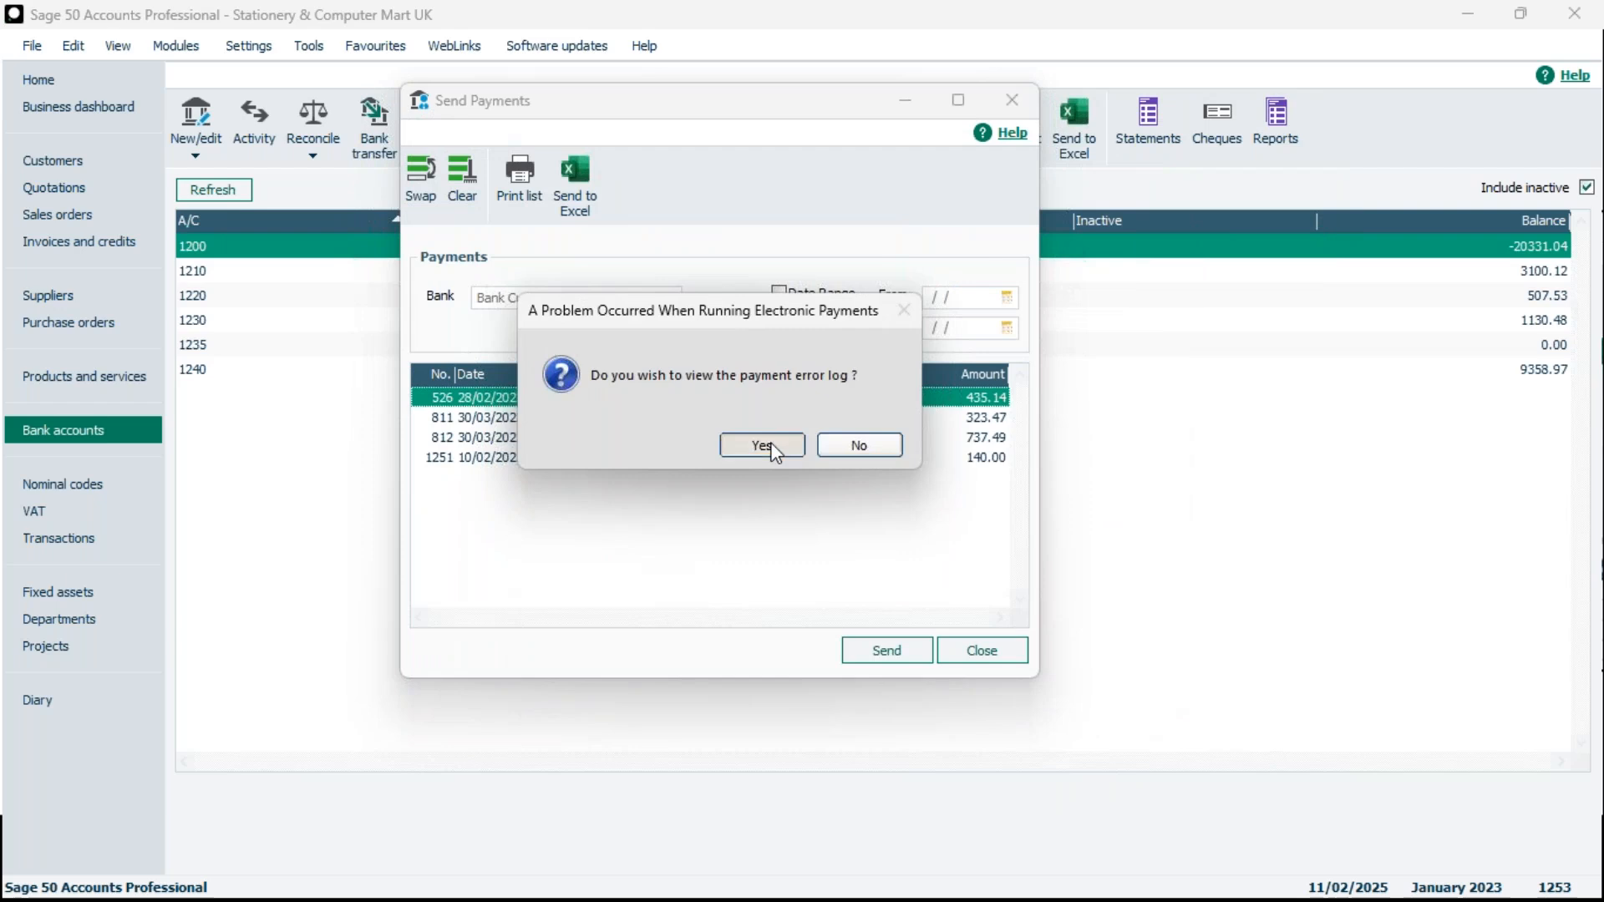
Check the error log for the CON001 payment's failure reason, then close the log and the e-payments list
click(773, 444)
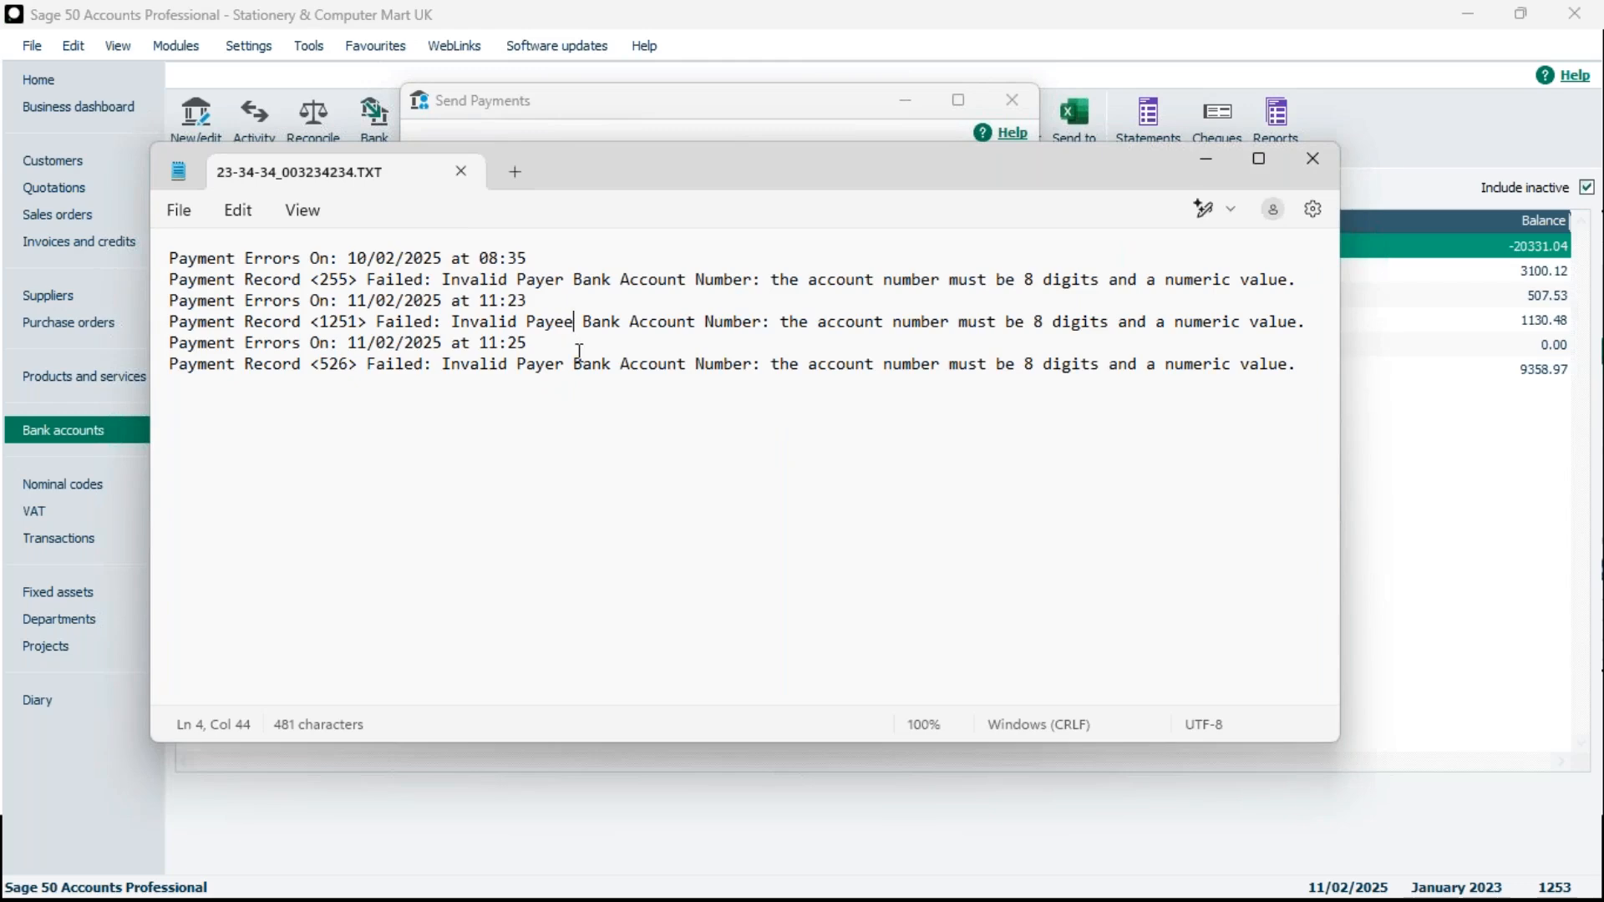
drag(1126, 323, 996, 322)
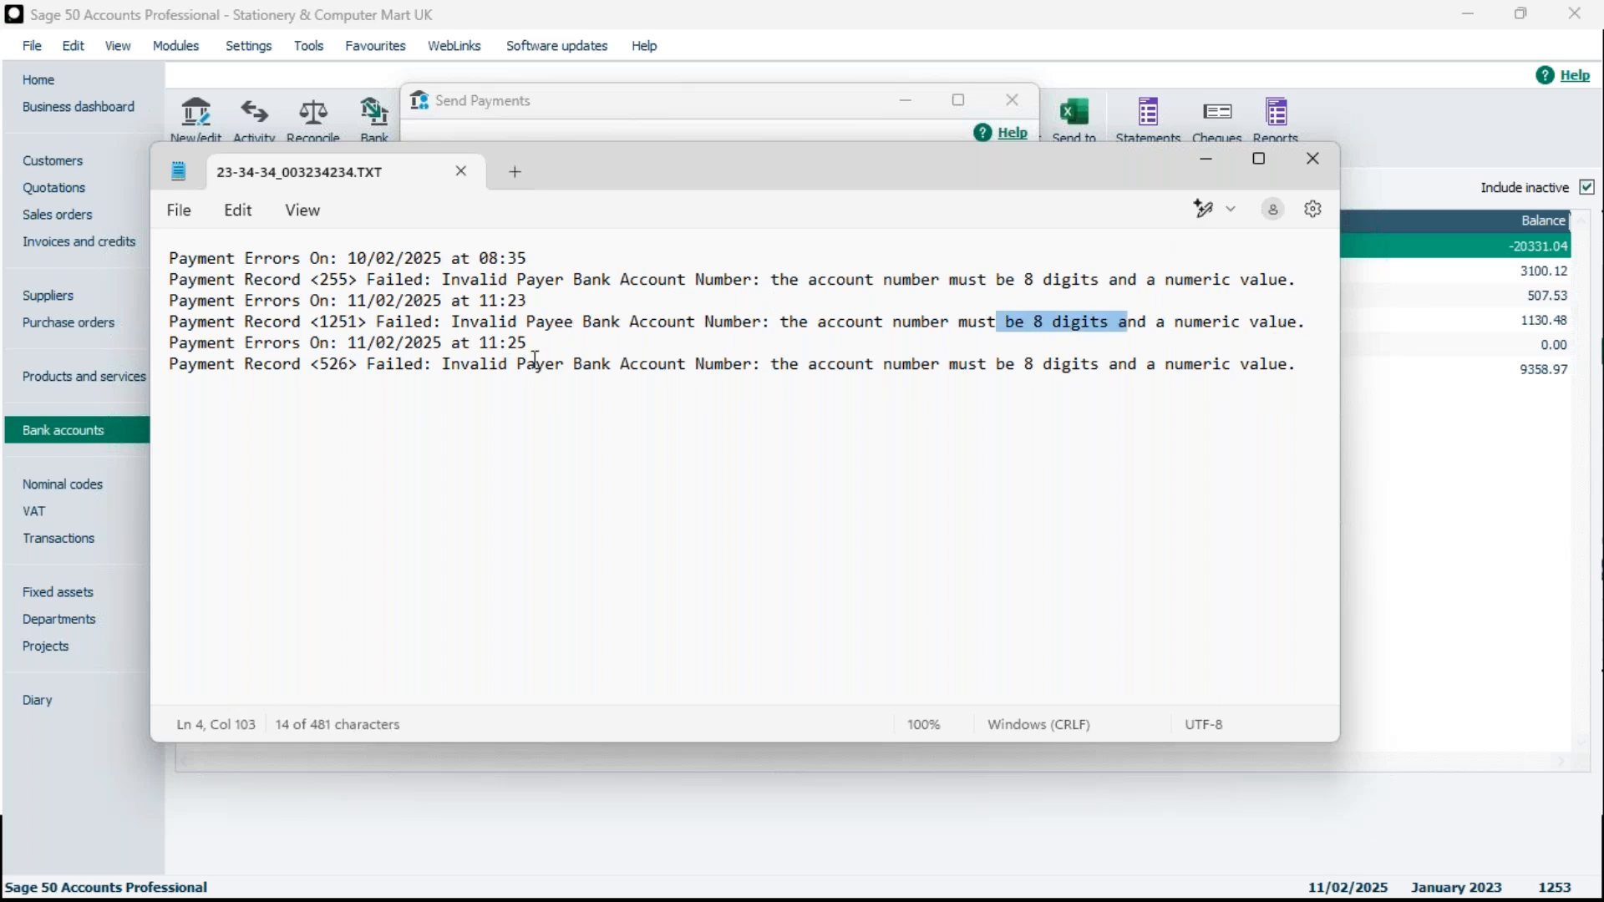
click(535, 363)
click(190, 398)
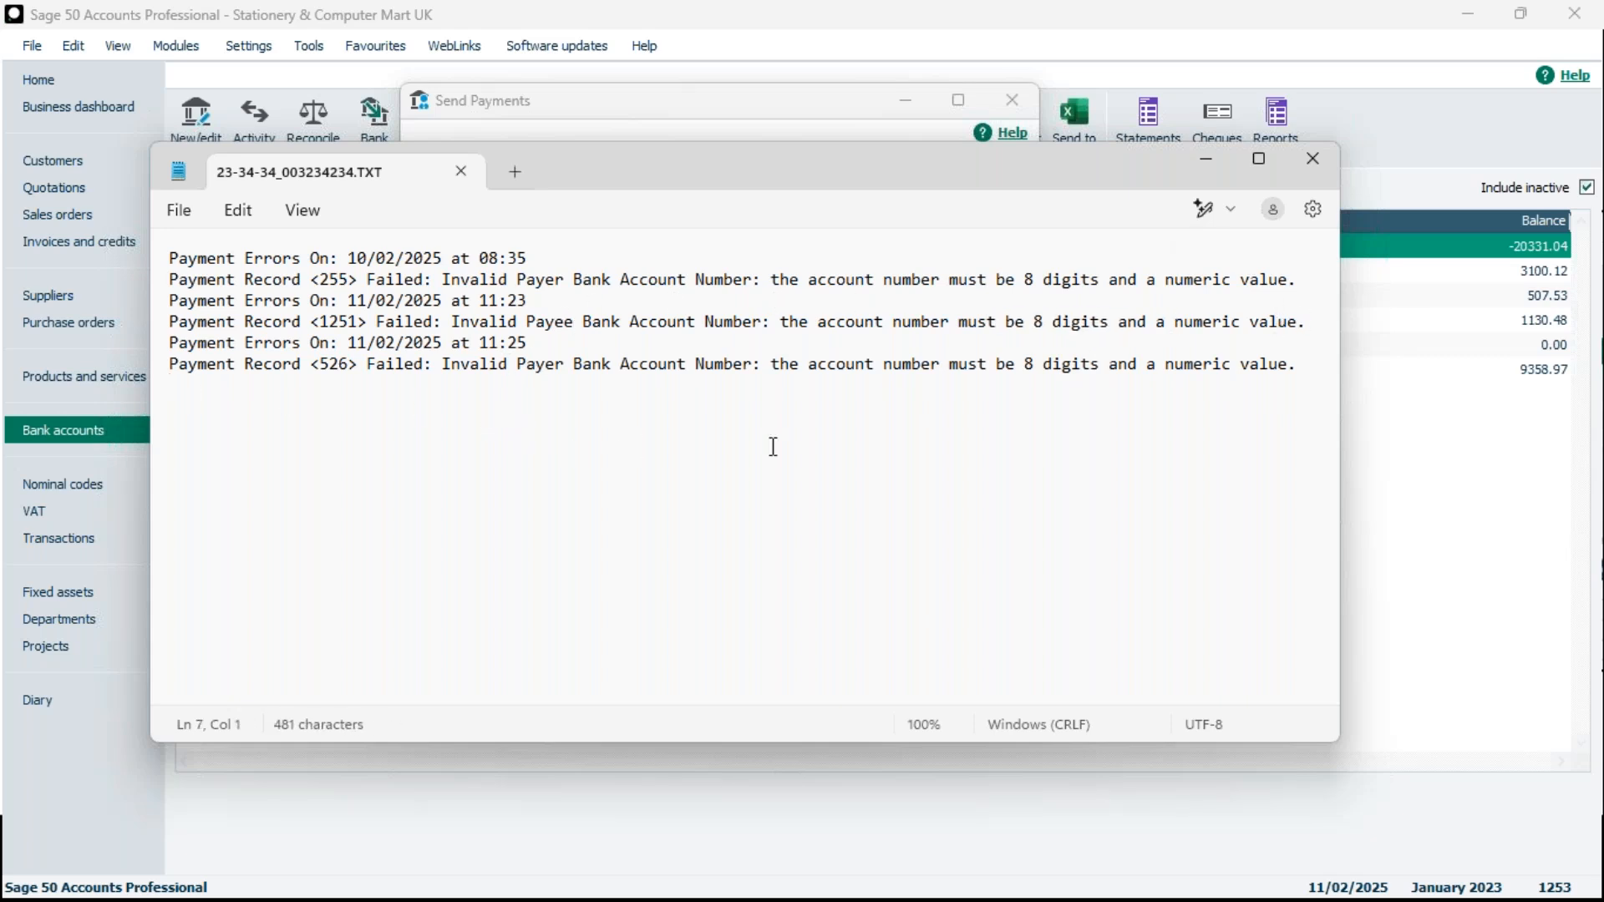
click(1314, 160)
click(1011, 99)
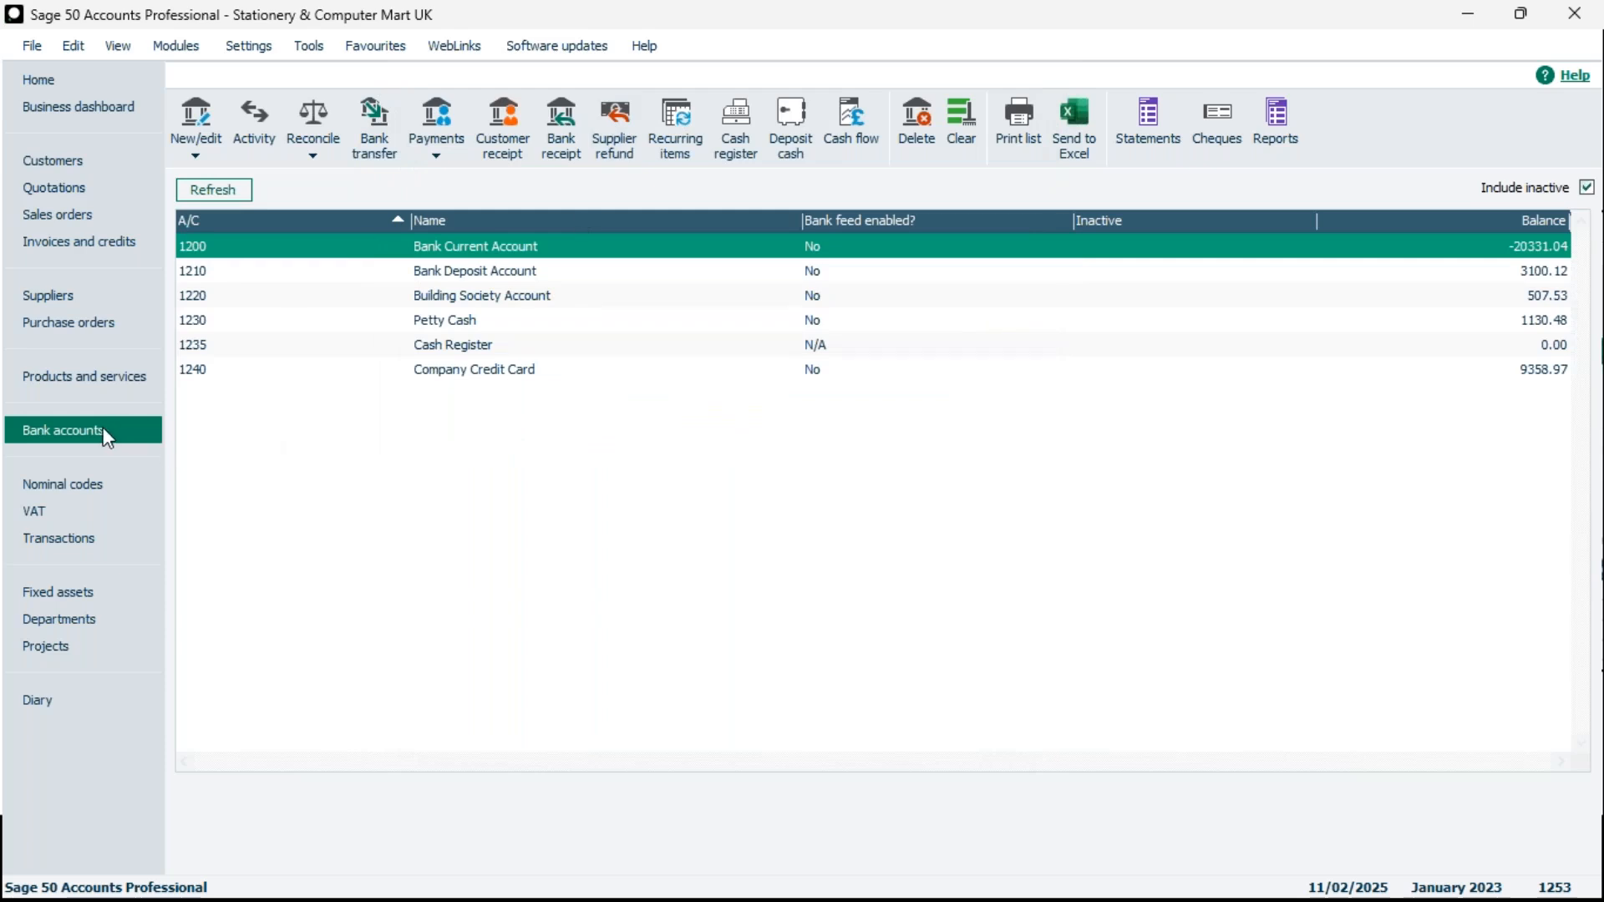
Remove one leading zero from the account number in the Bank Current Account's bank details, then save and close the record
click(584, 249)
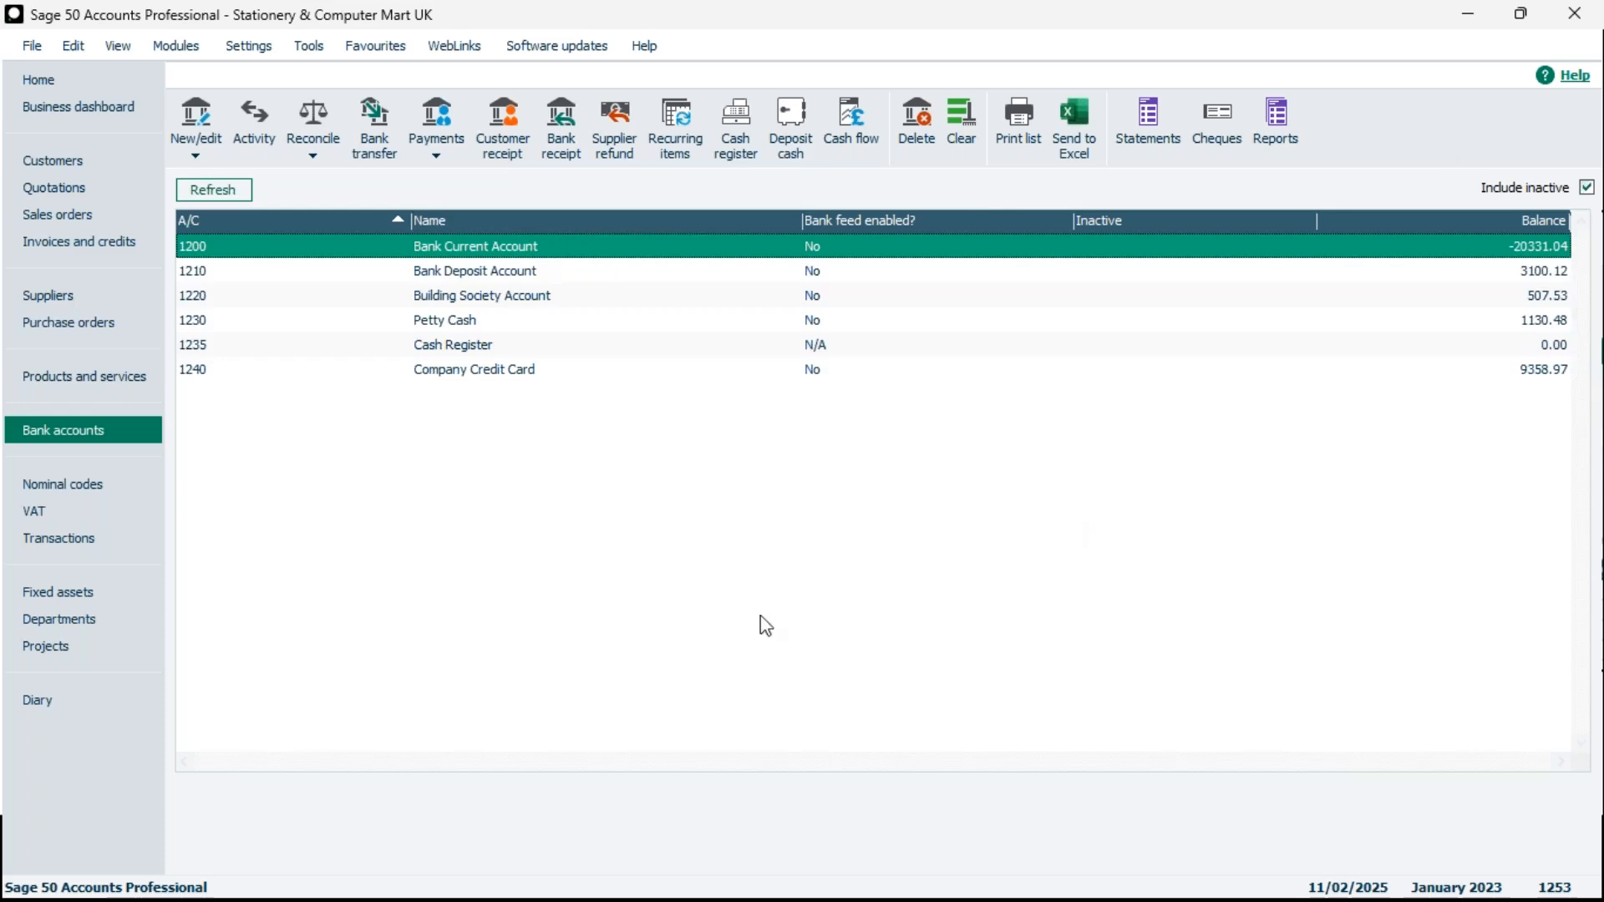
double_click(552, 252)
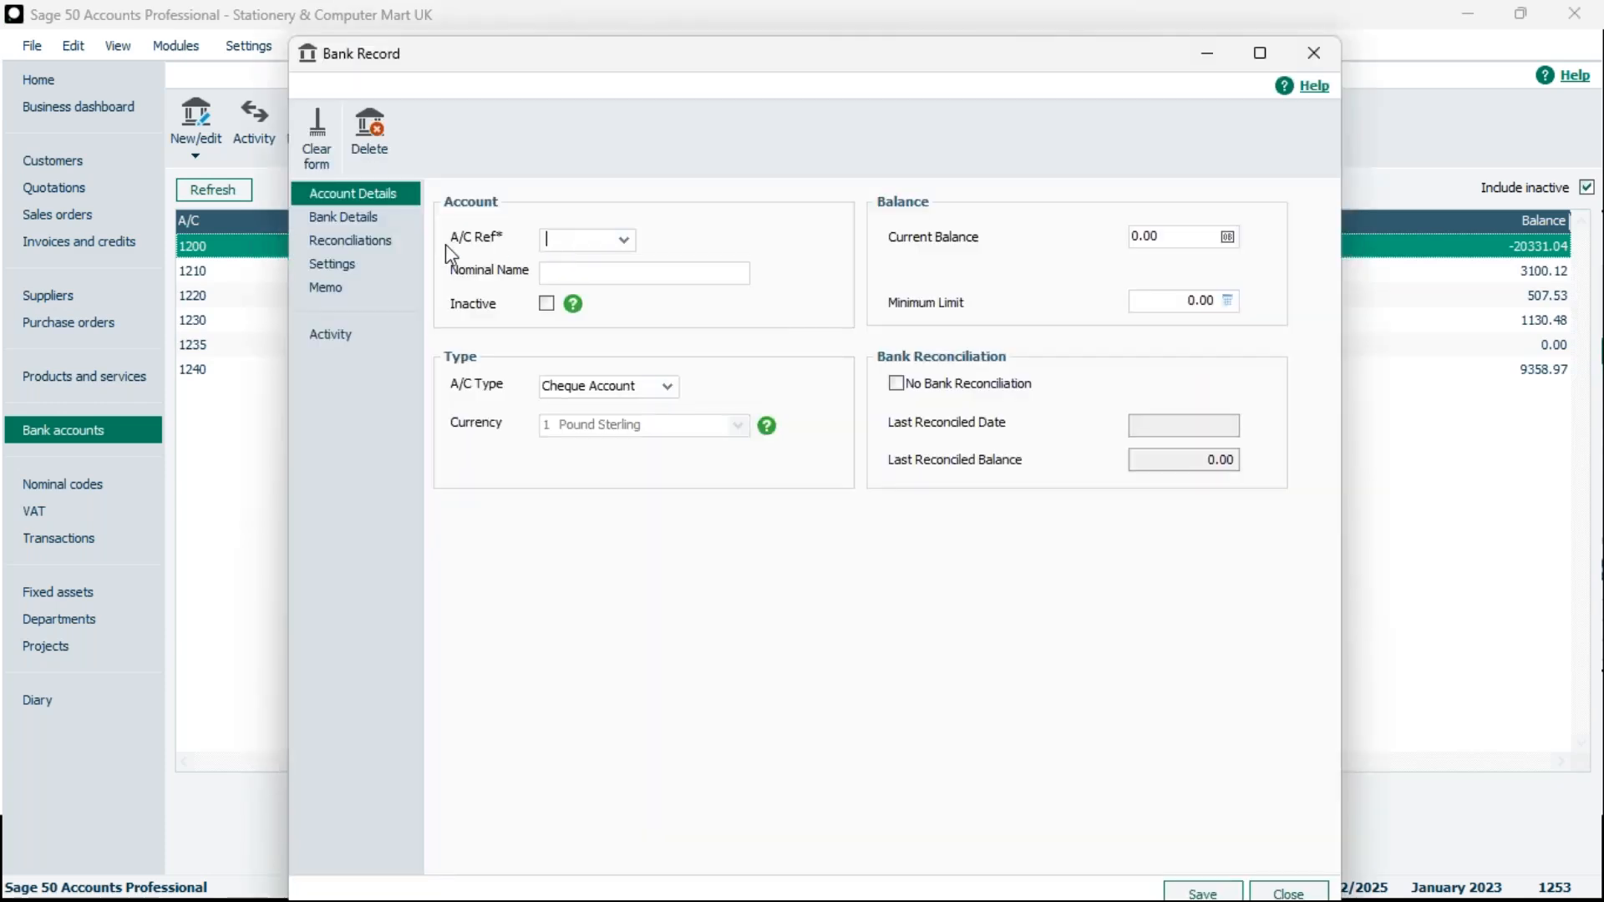
click(347, 219)
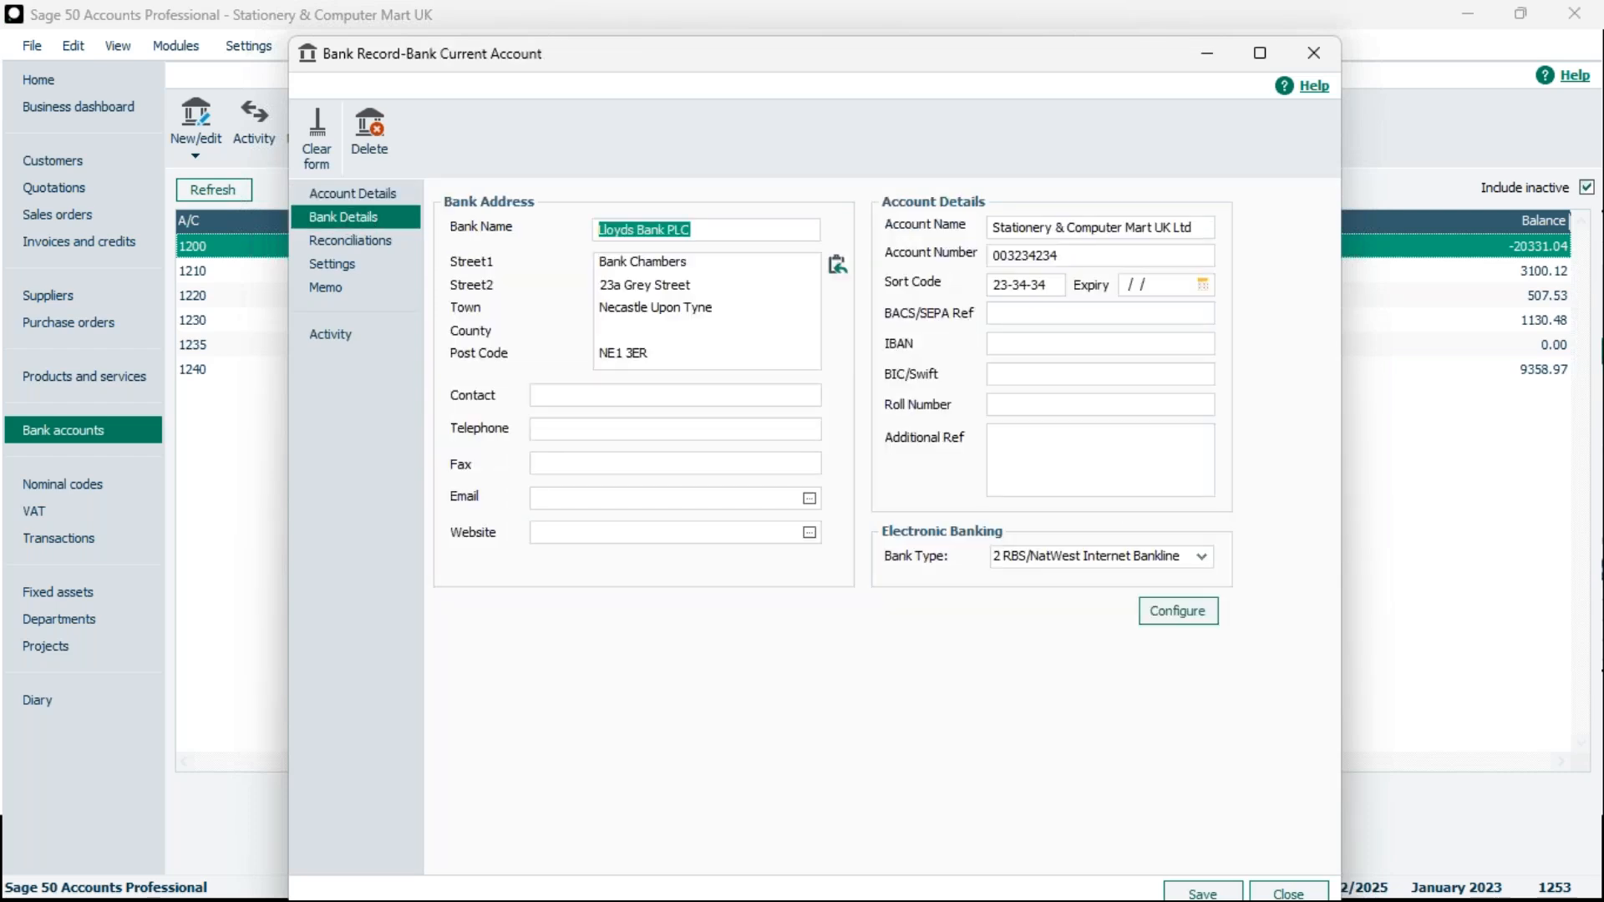
click(998, 256)
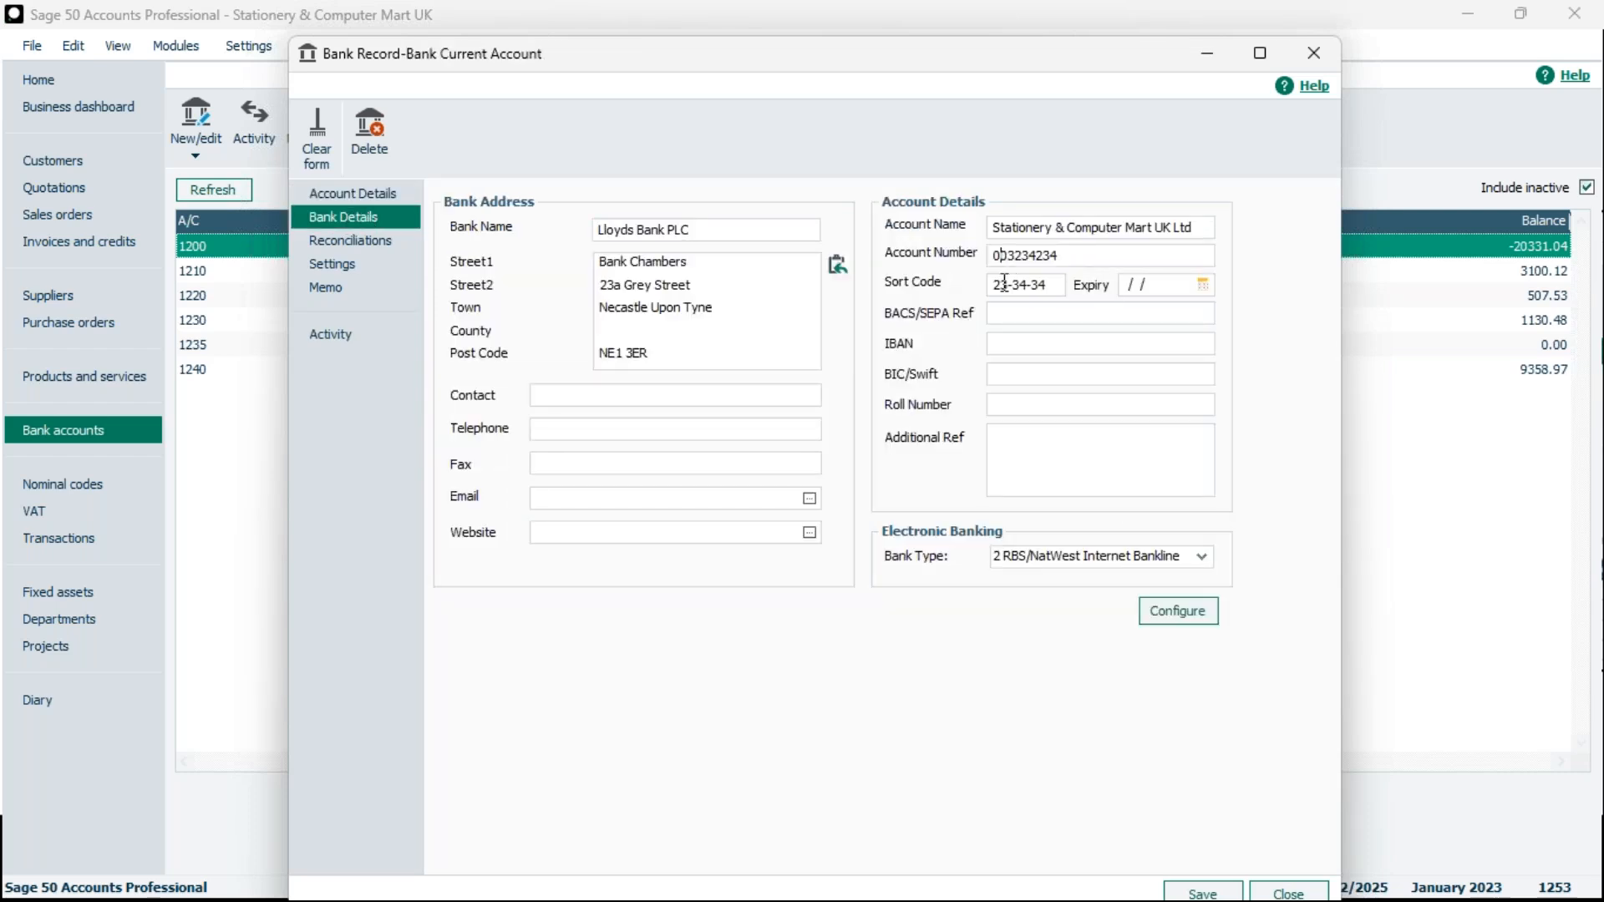
click(1062, 255)
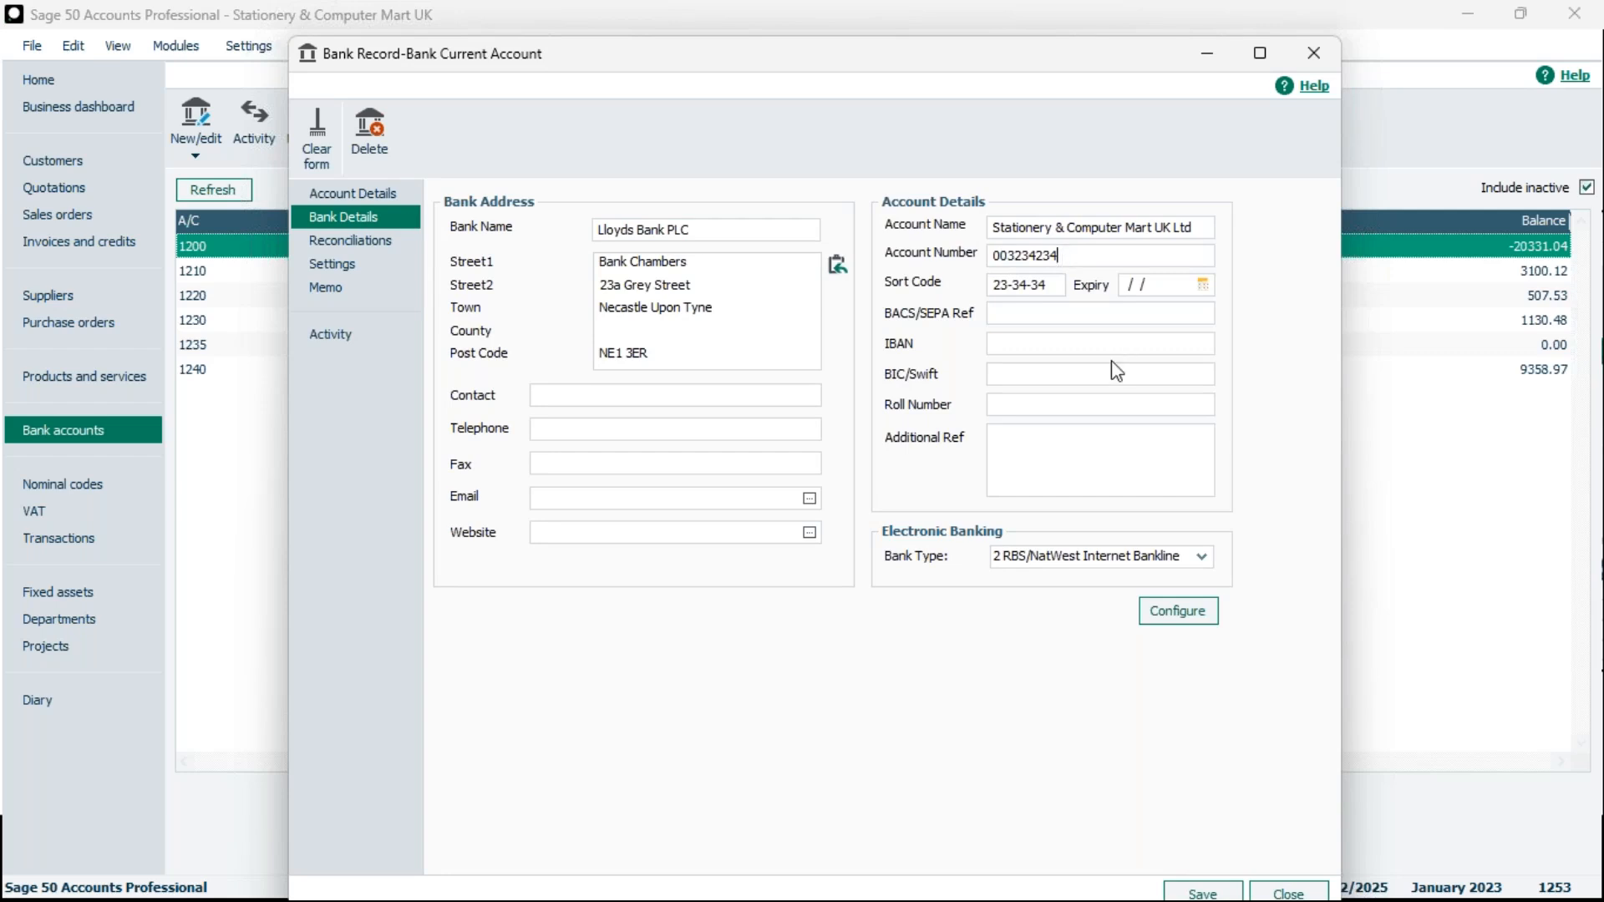
click(1005, 255)
key(BackSpace)
drag(1075, 65, 1067, 44)
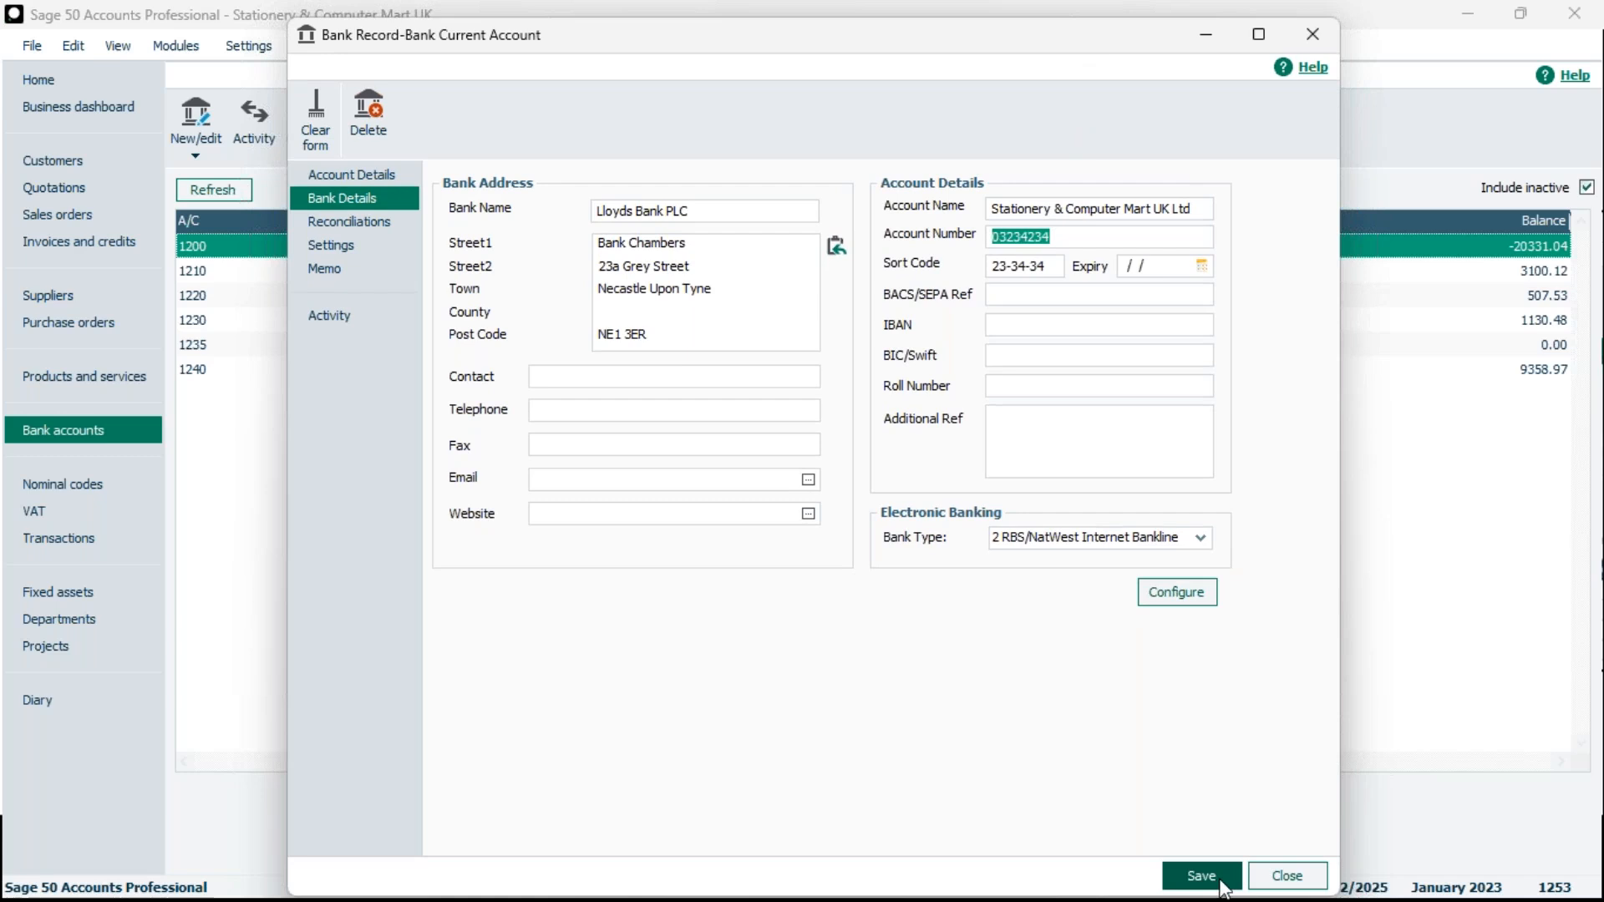
click(1219, 881)
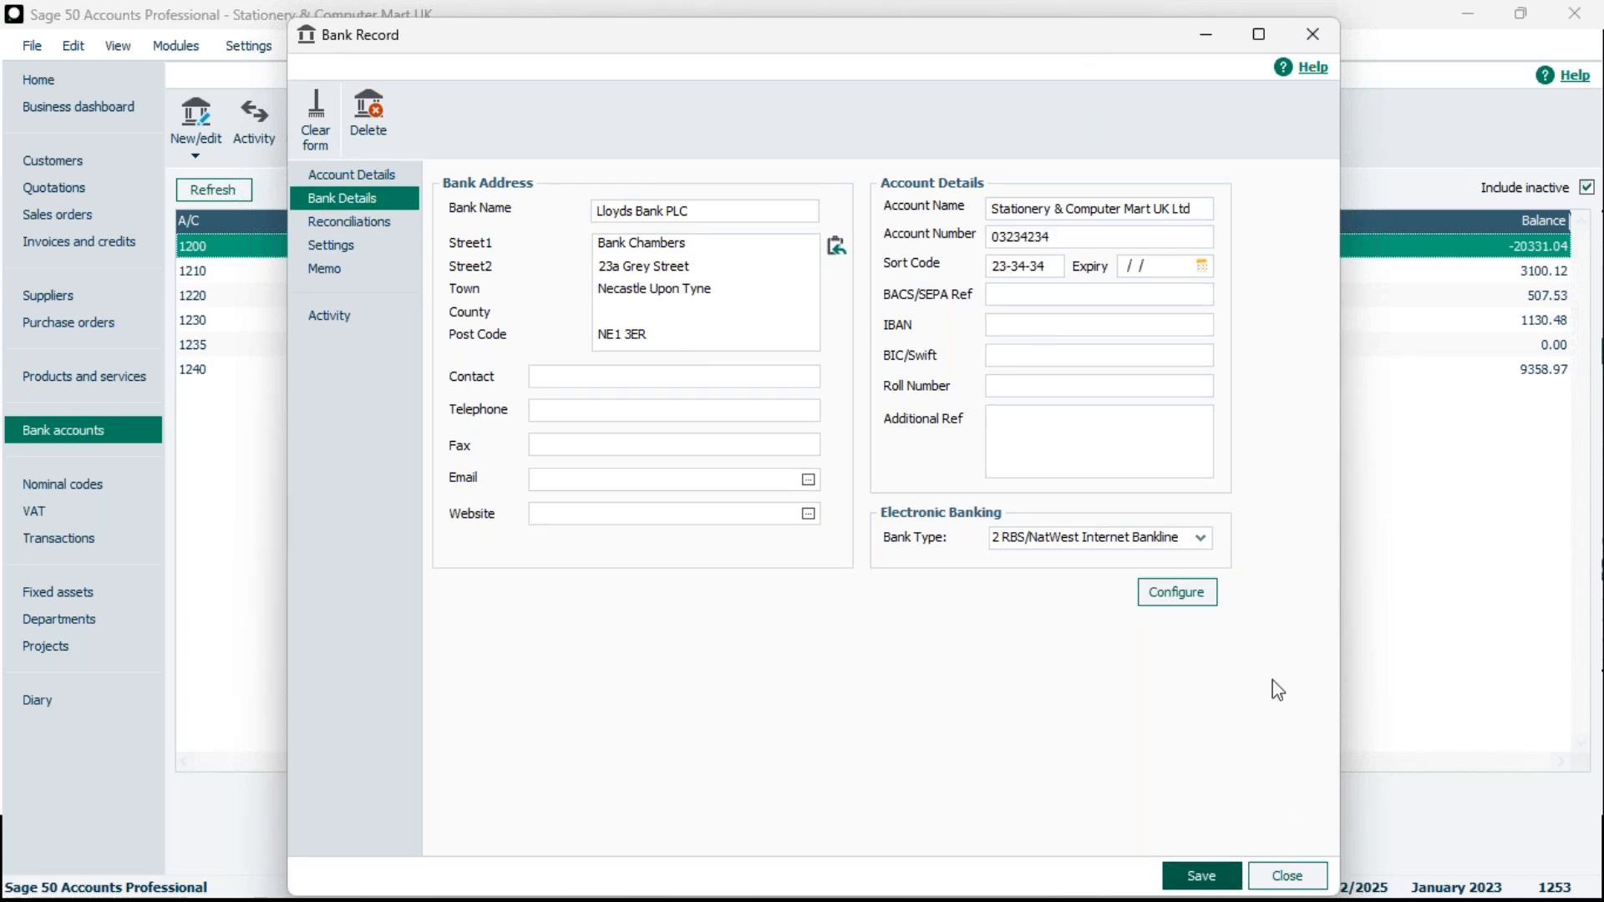
click(1273, 879)
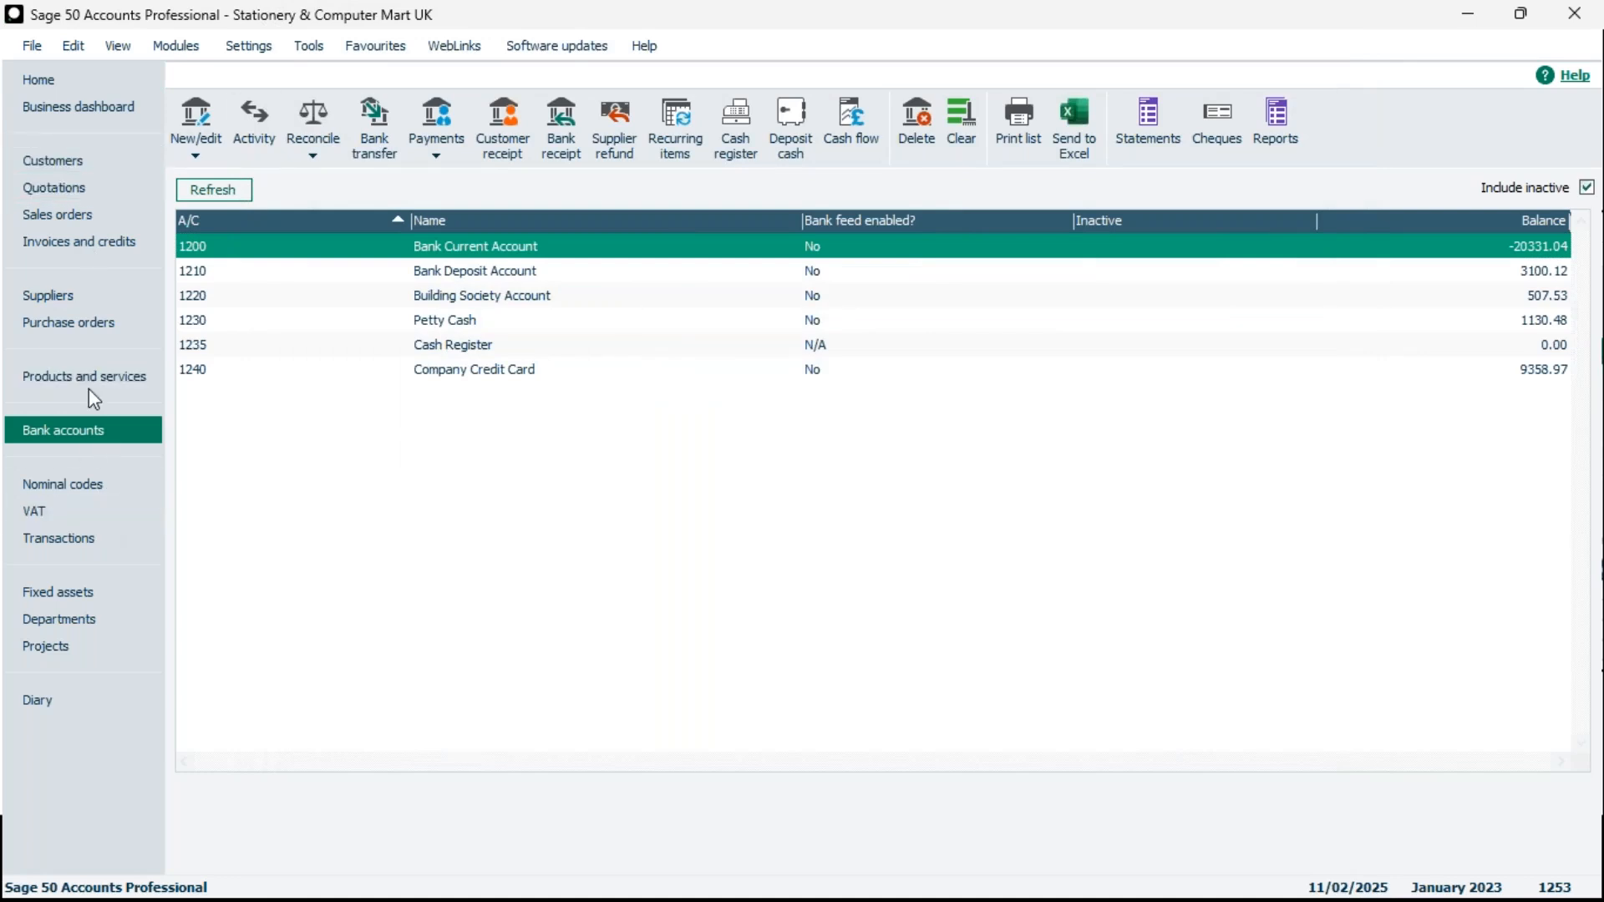
Delete the last three digits of supplier MEA001 Mears Insurance's bank account number, then save and close the supplier record
click(48, 296)
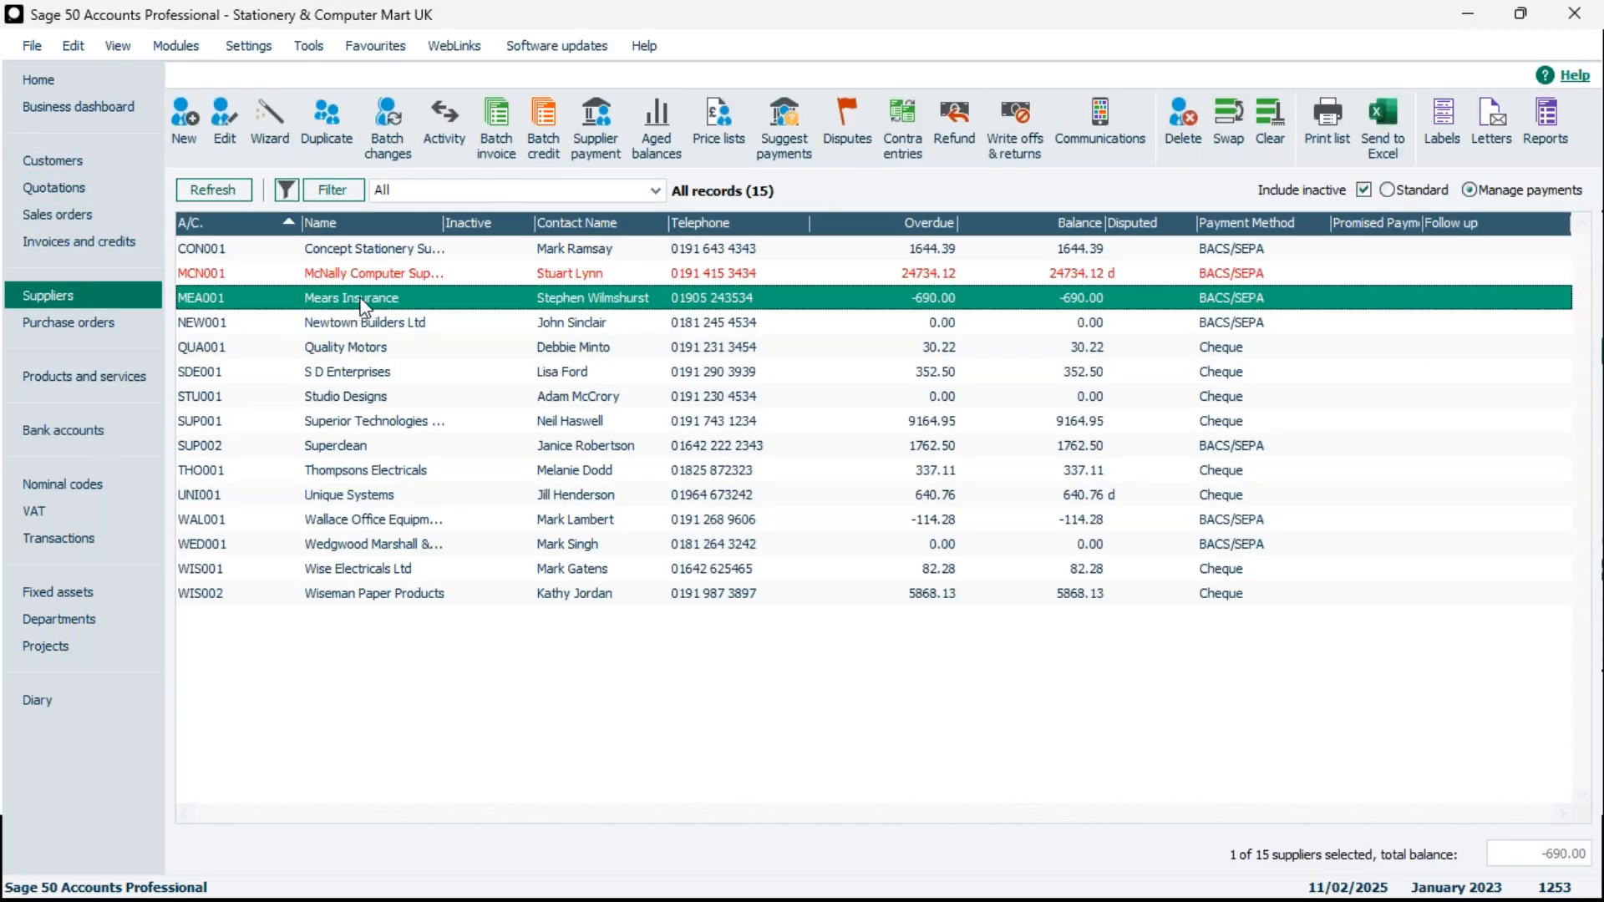
double_click(421, 303)
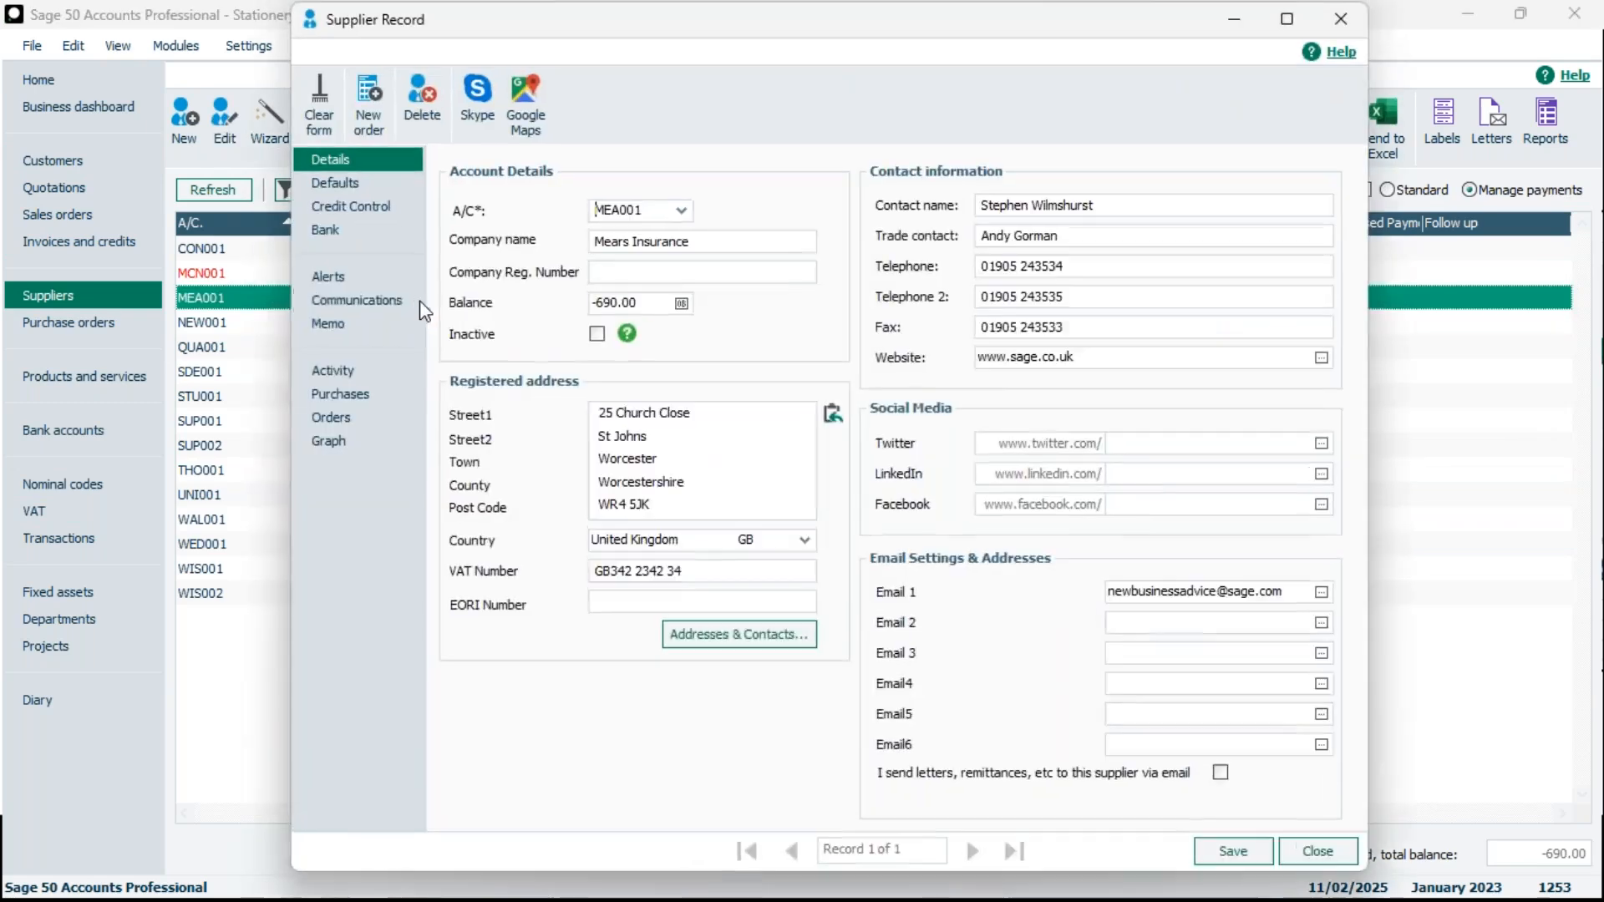
click(386, 238)
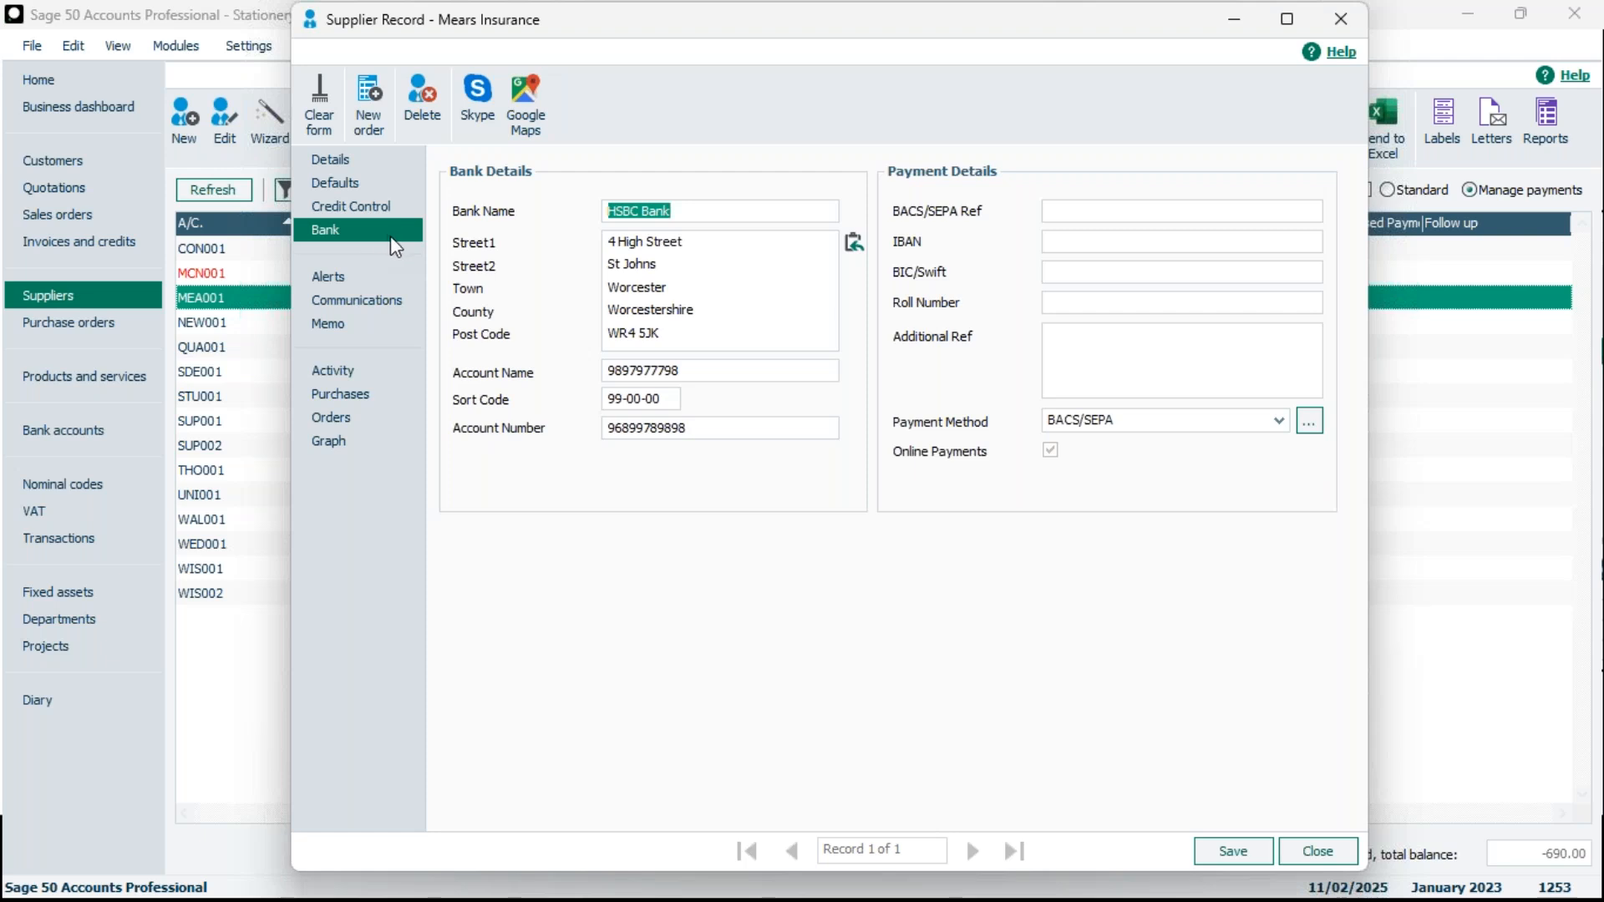
click(643, 427)
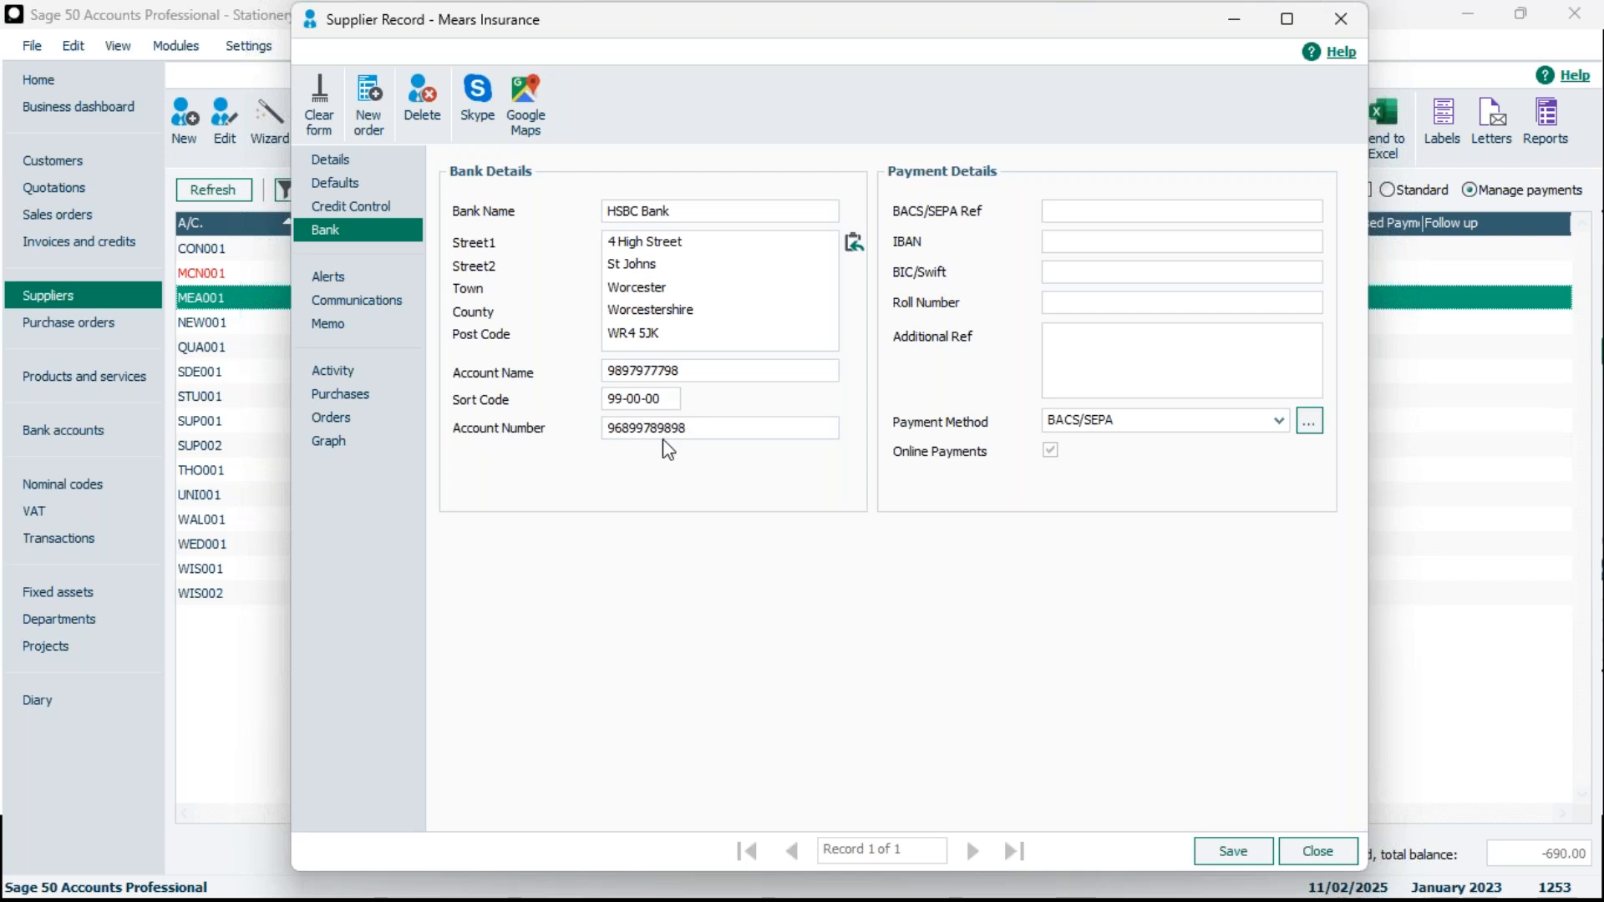
drag(691, 428, 665, 428)
key(BackSpace)
click(1253, 850)
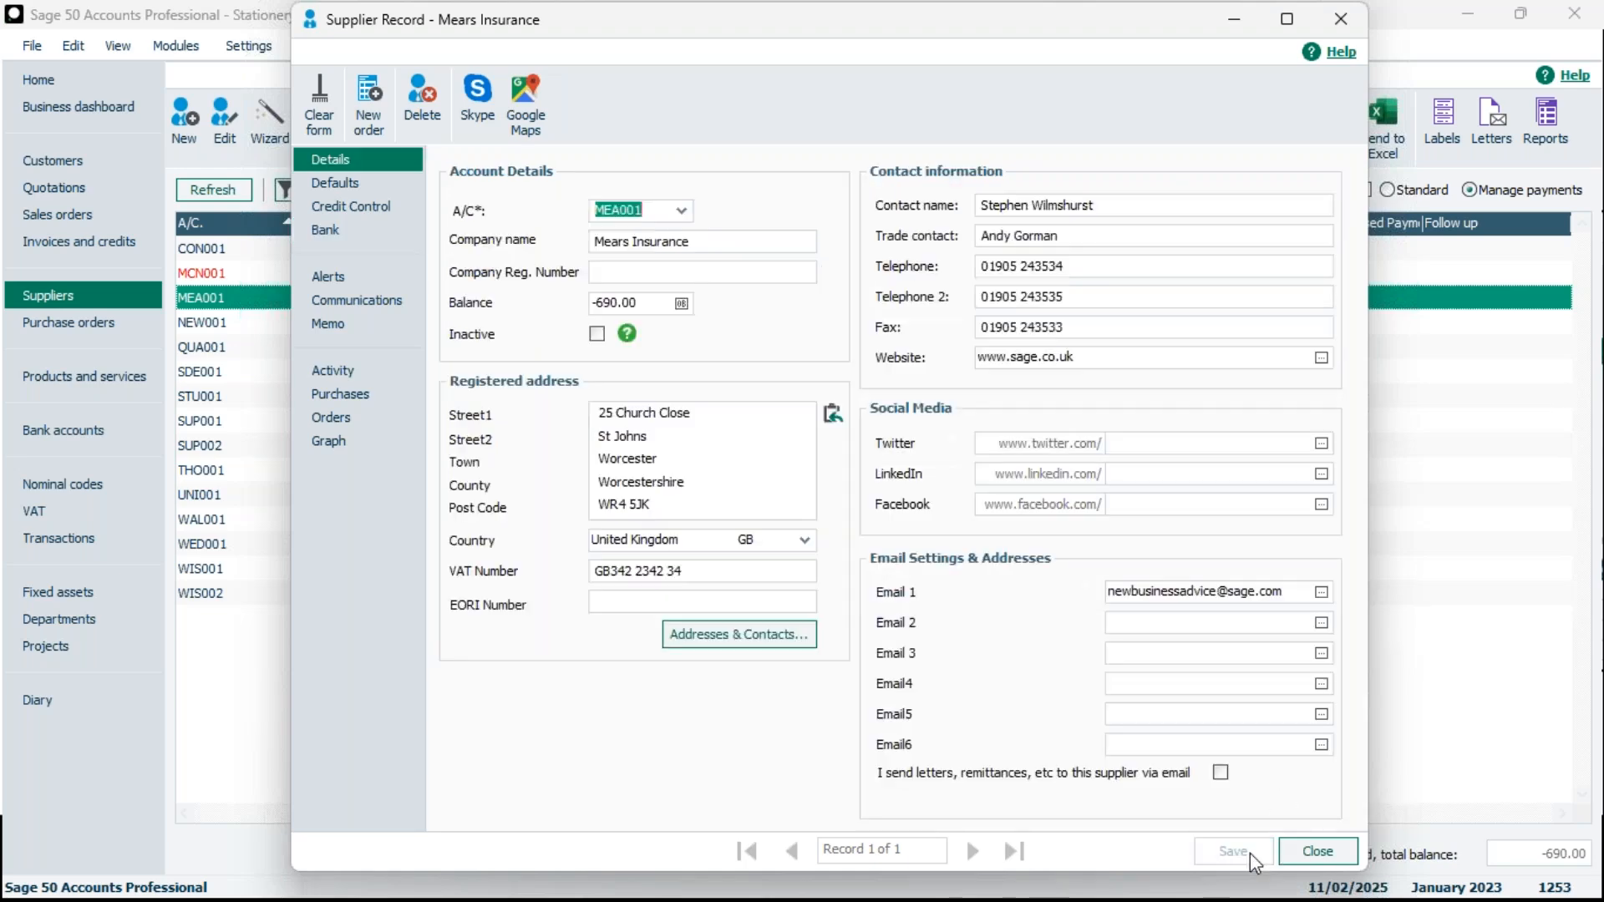
click(1311, 856)
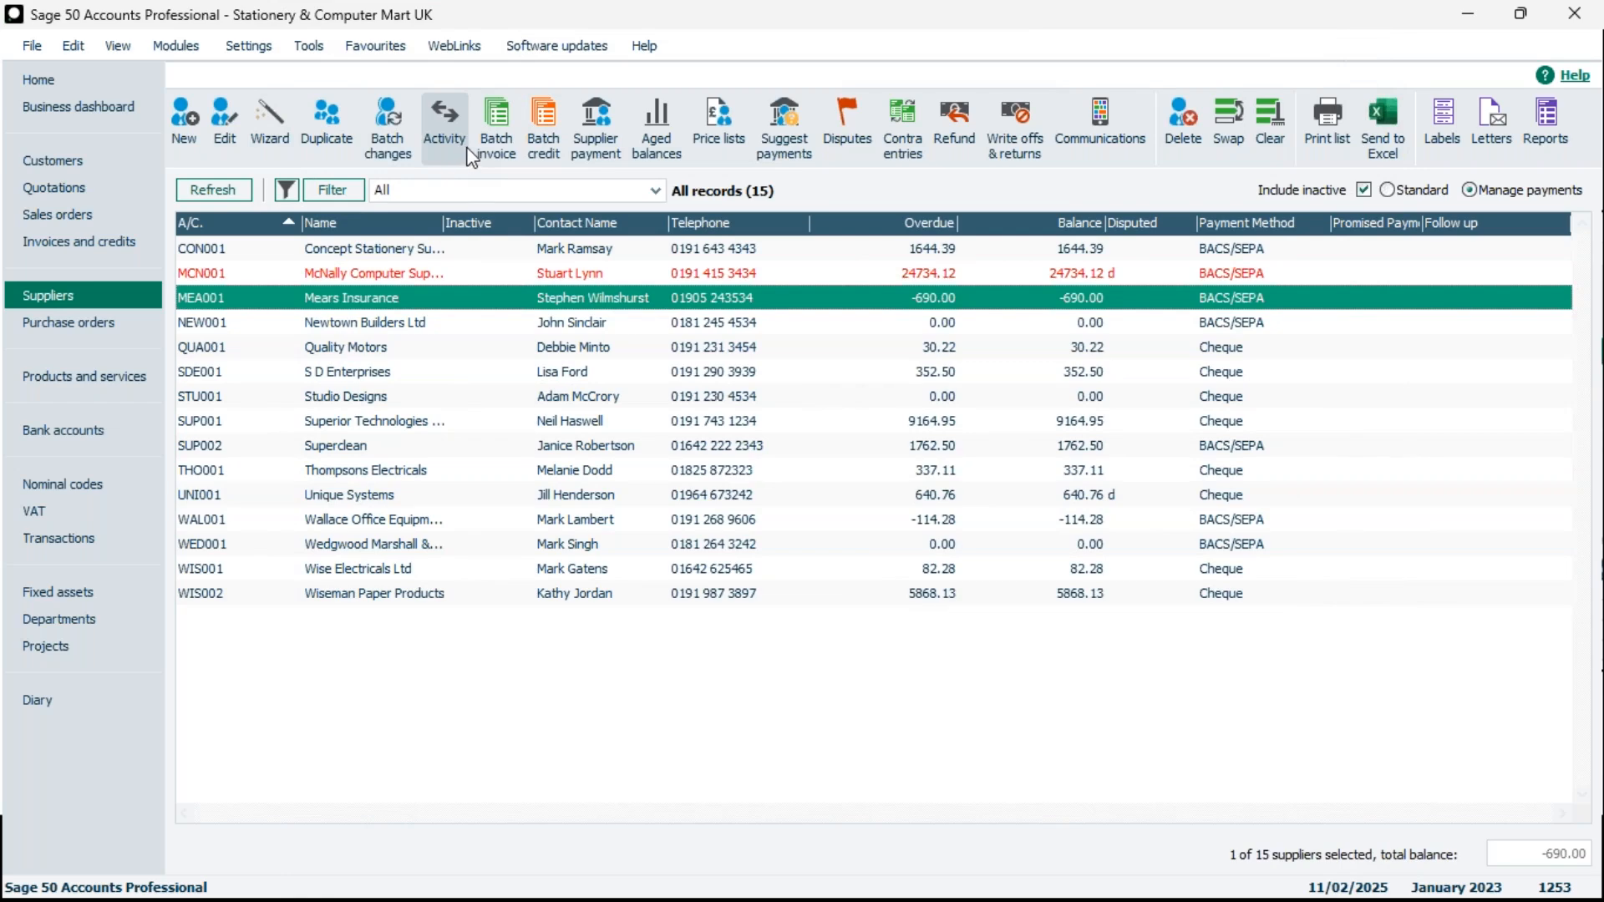
Send the CON001 purchase payment of 435.14 and the MEA001 payment on account of 140.00 as e-payments from the Bank Current Account
click(105, 430)
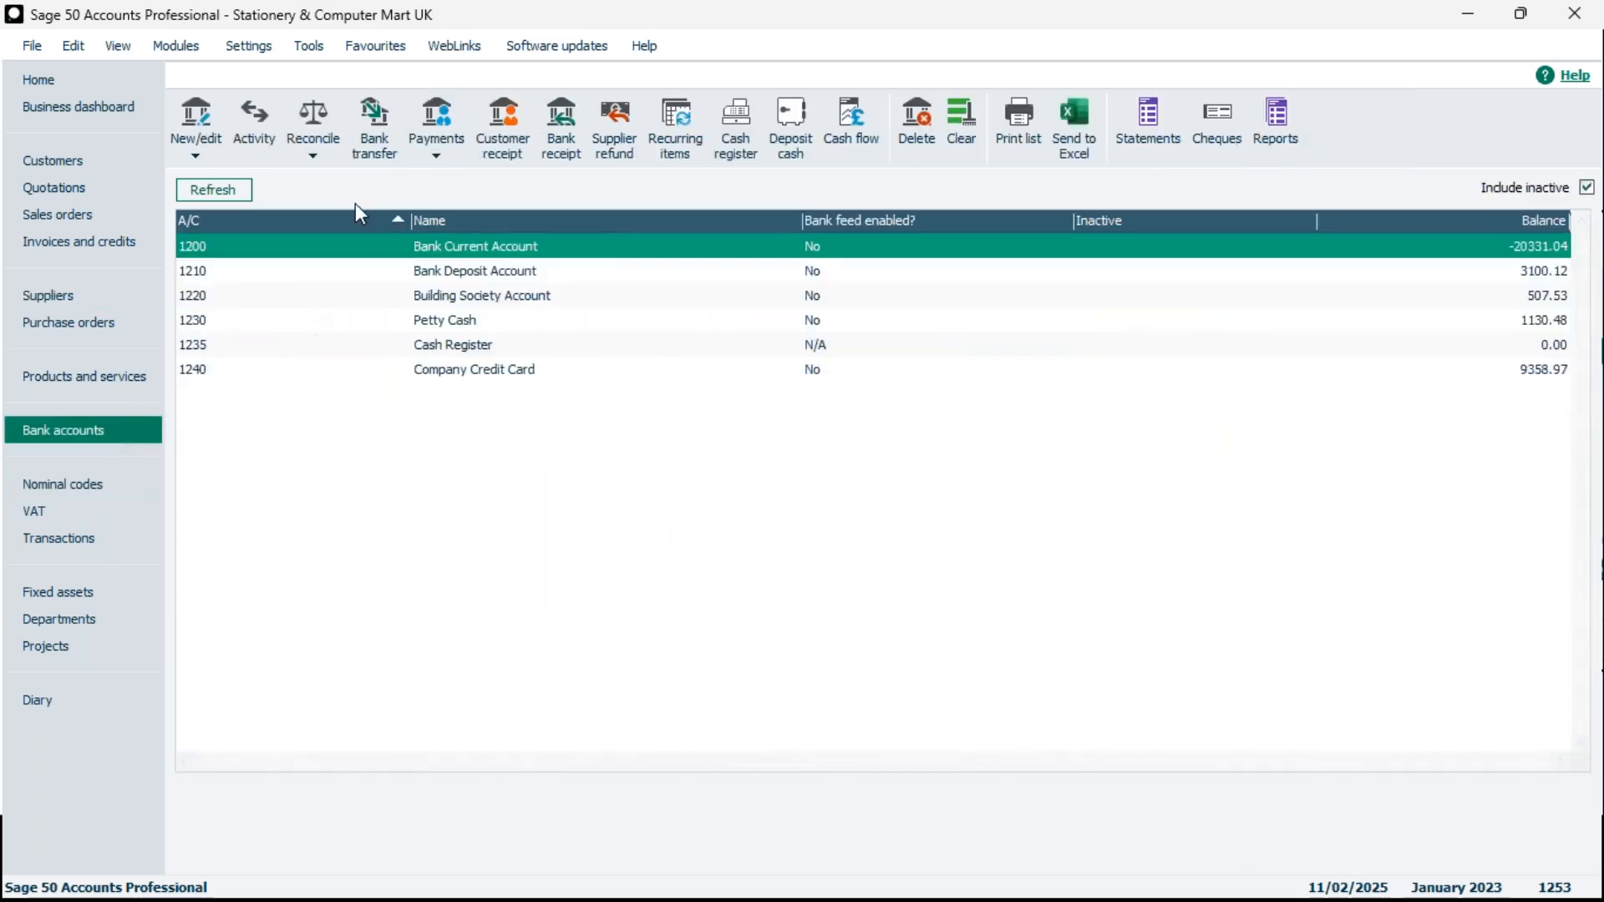
click(437, 133)
click(466, 311)
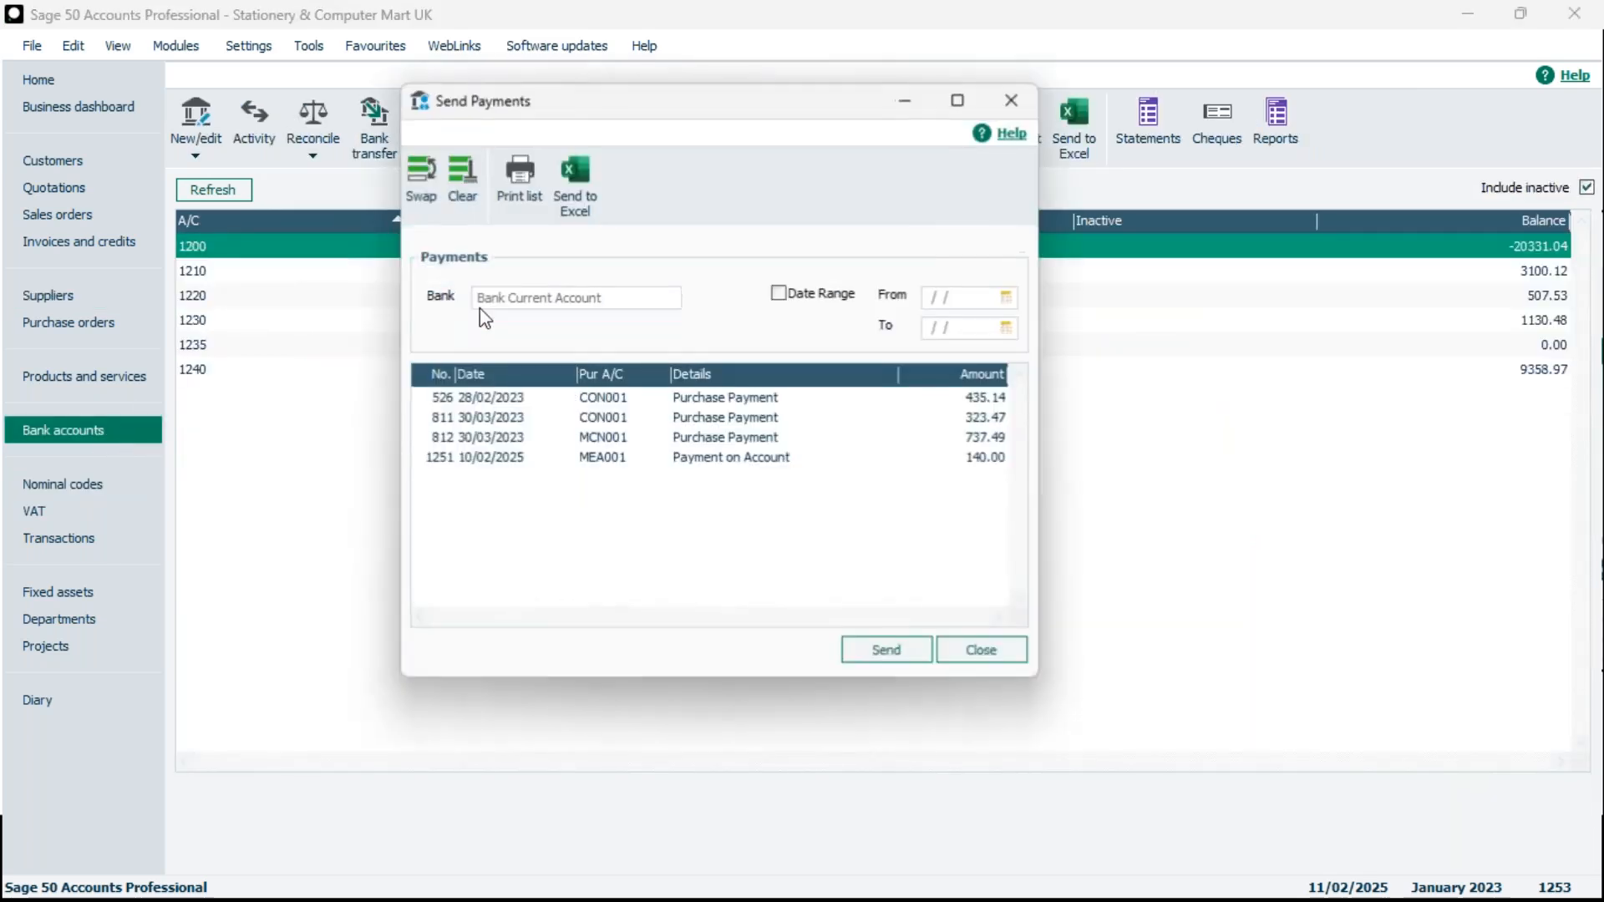
click(599, 400)
click(646, 458)
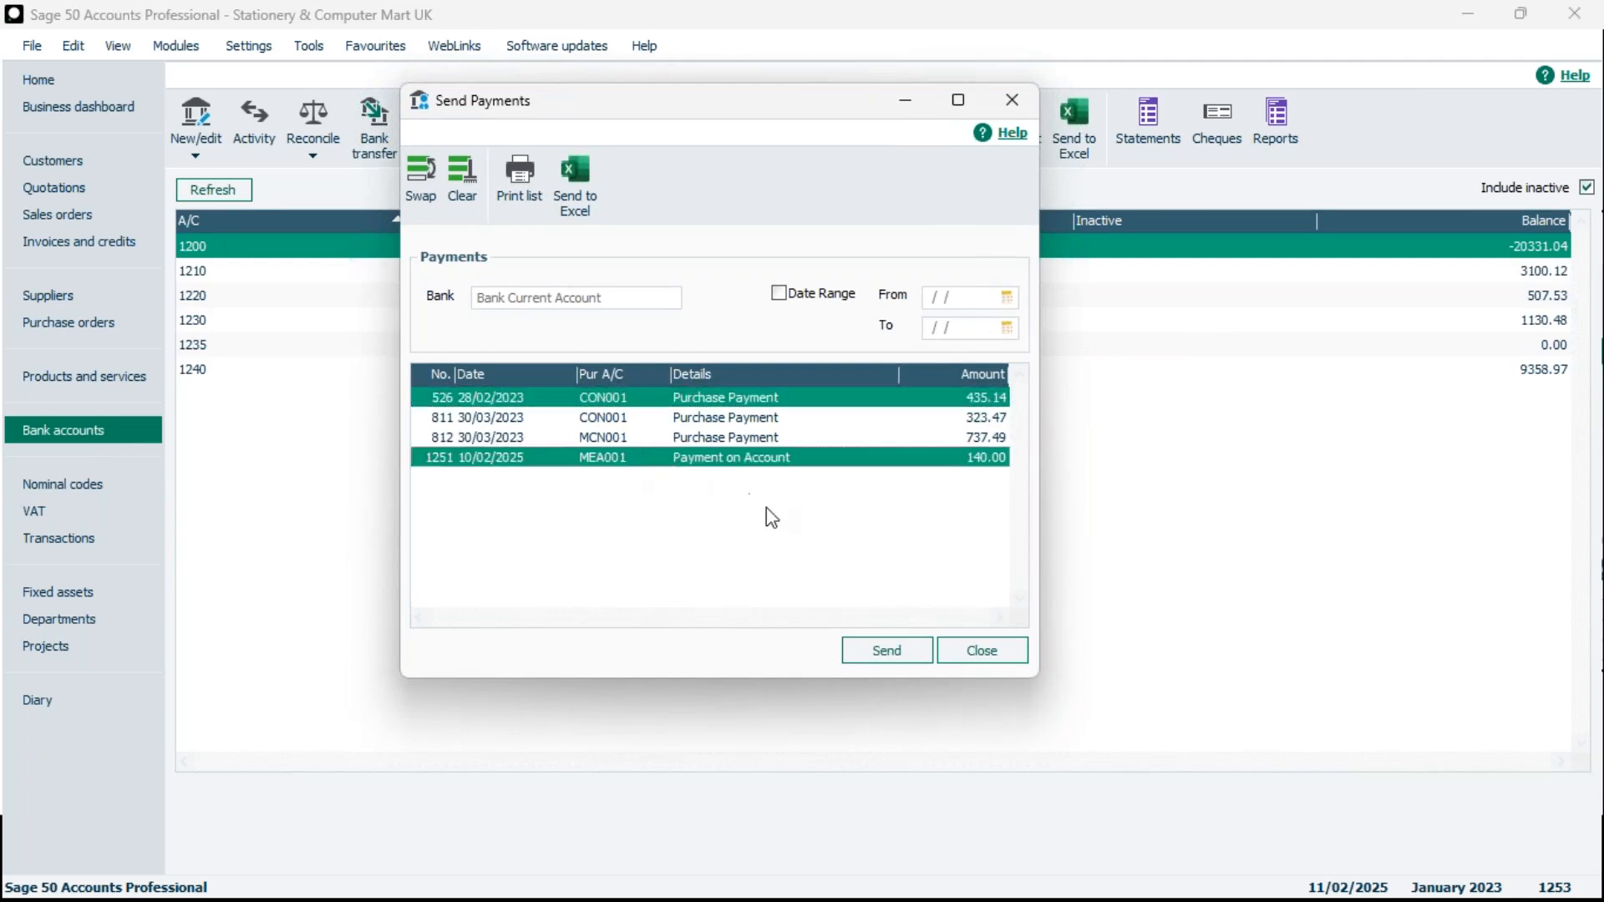
click(896, 655)
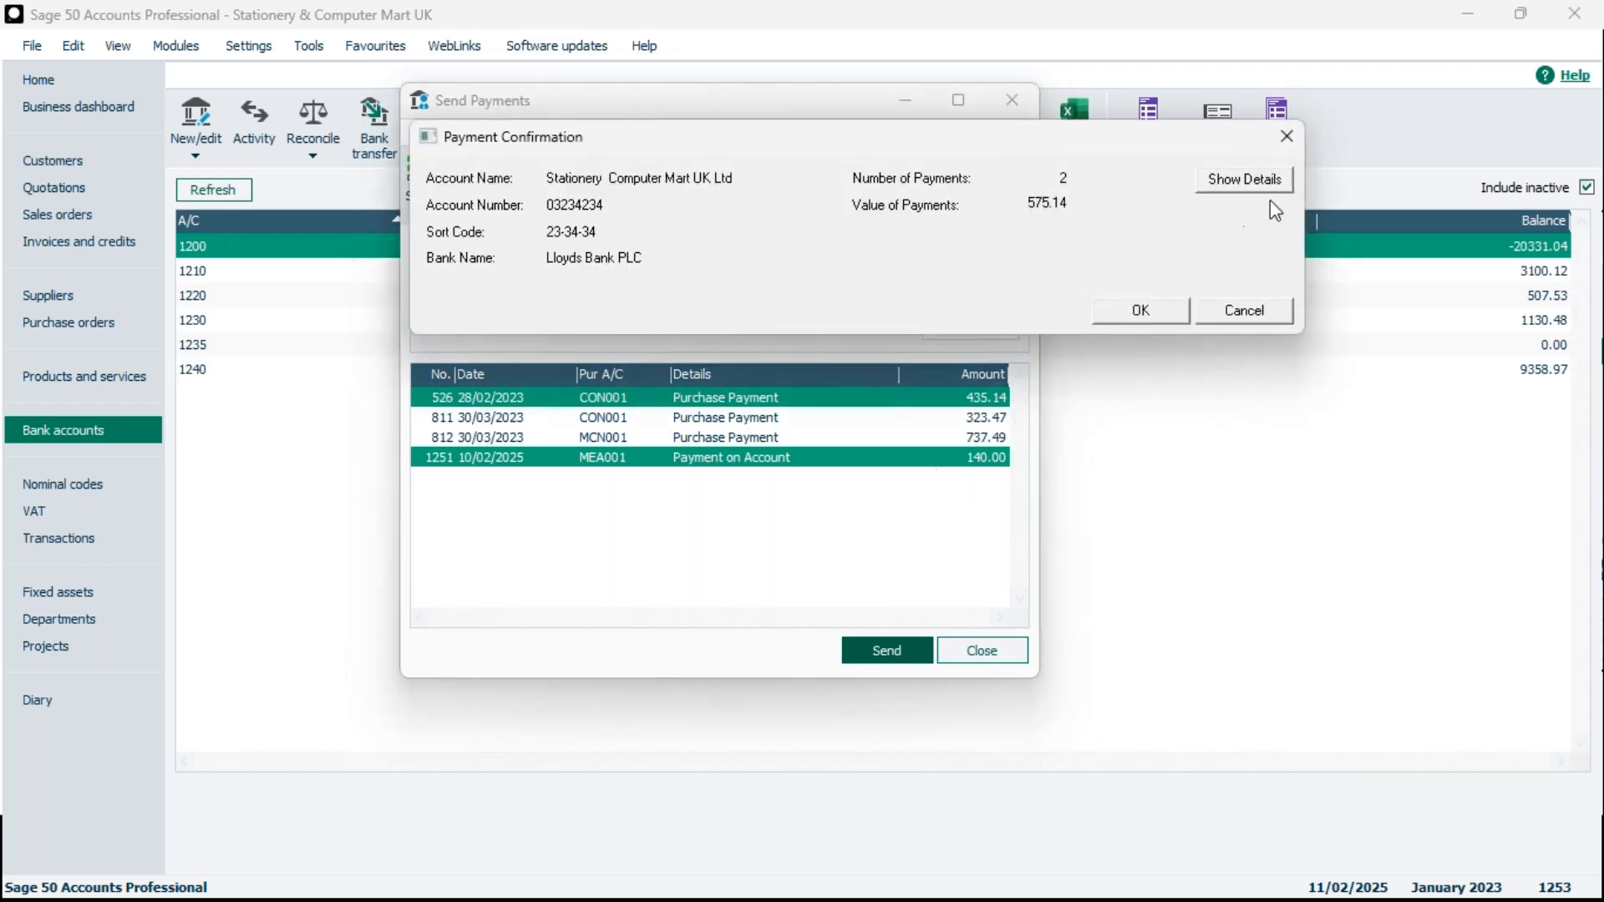
click(1142, 312)
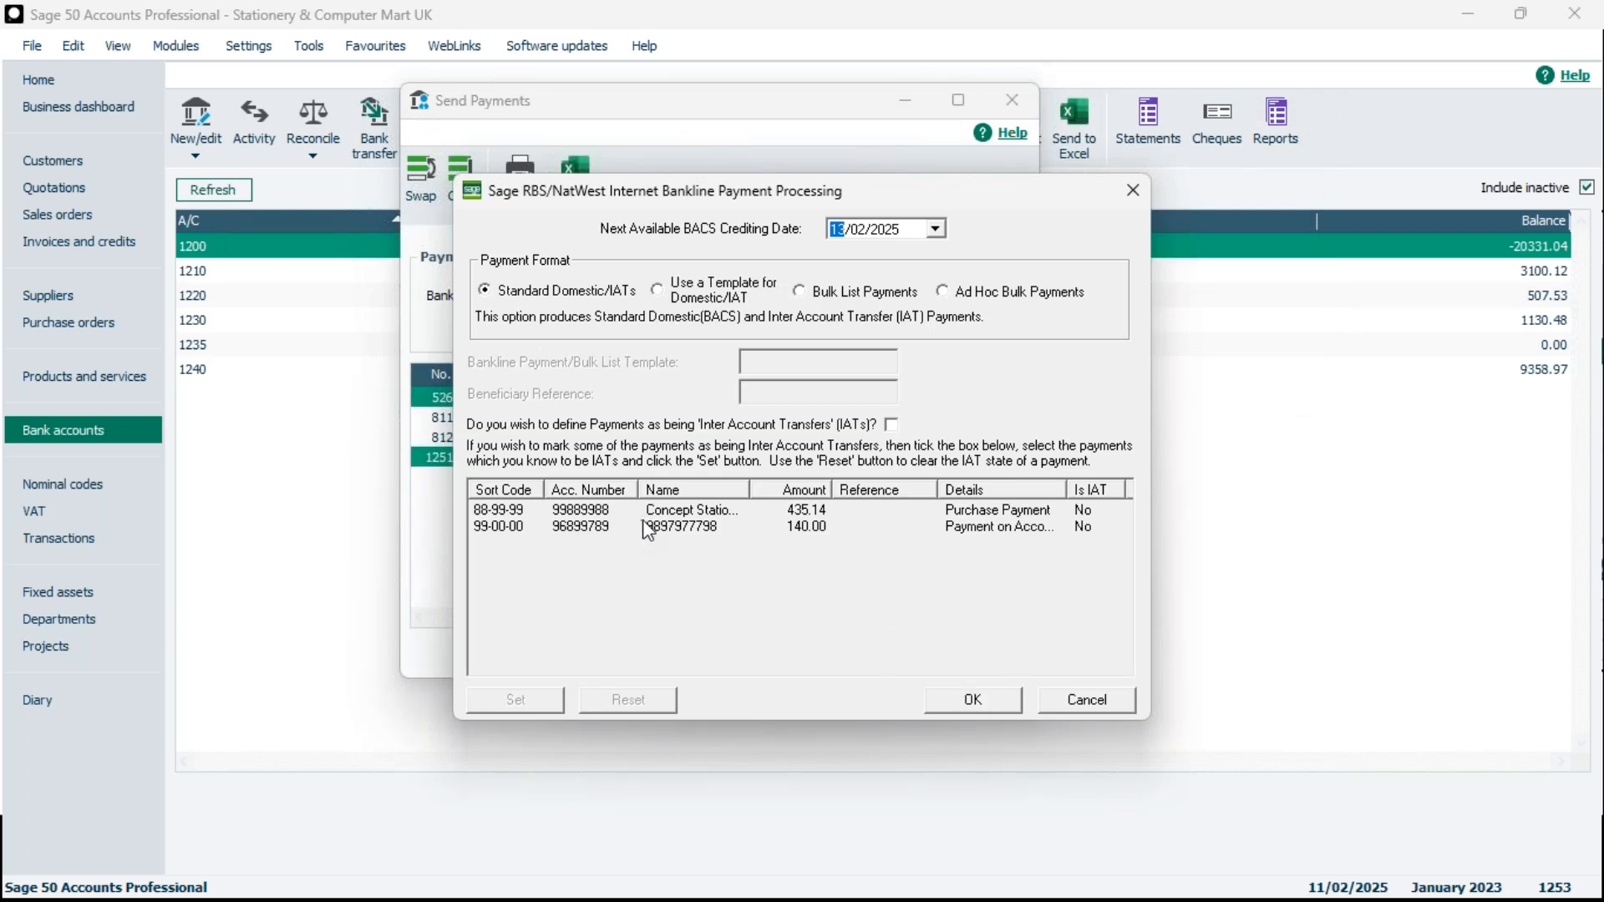
Accept the Standard Domestic/IATs format and save the payment file as 11022025 in Documents, replacing the existing file
click(979, 702)
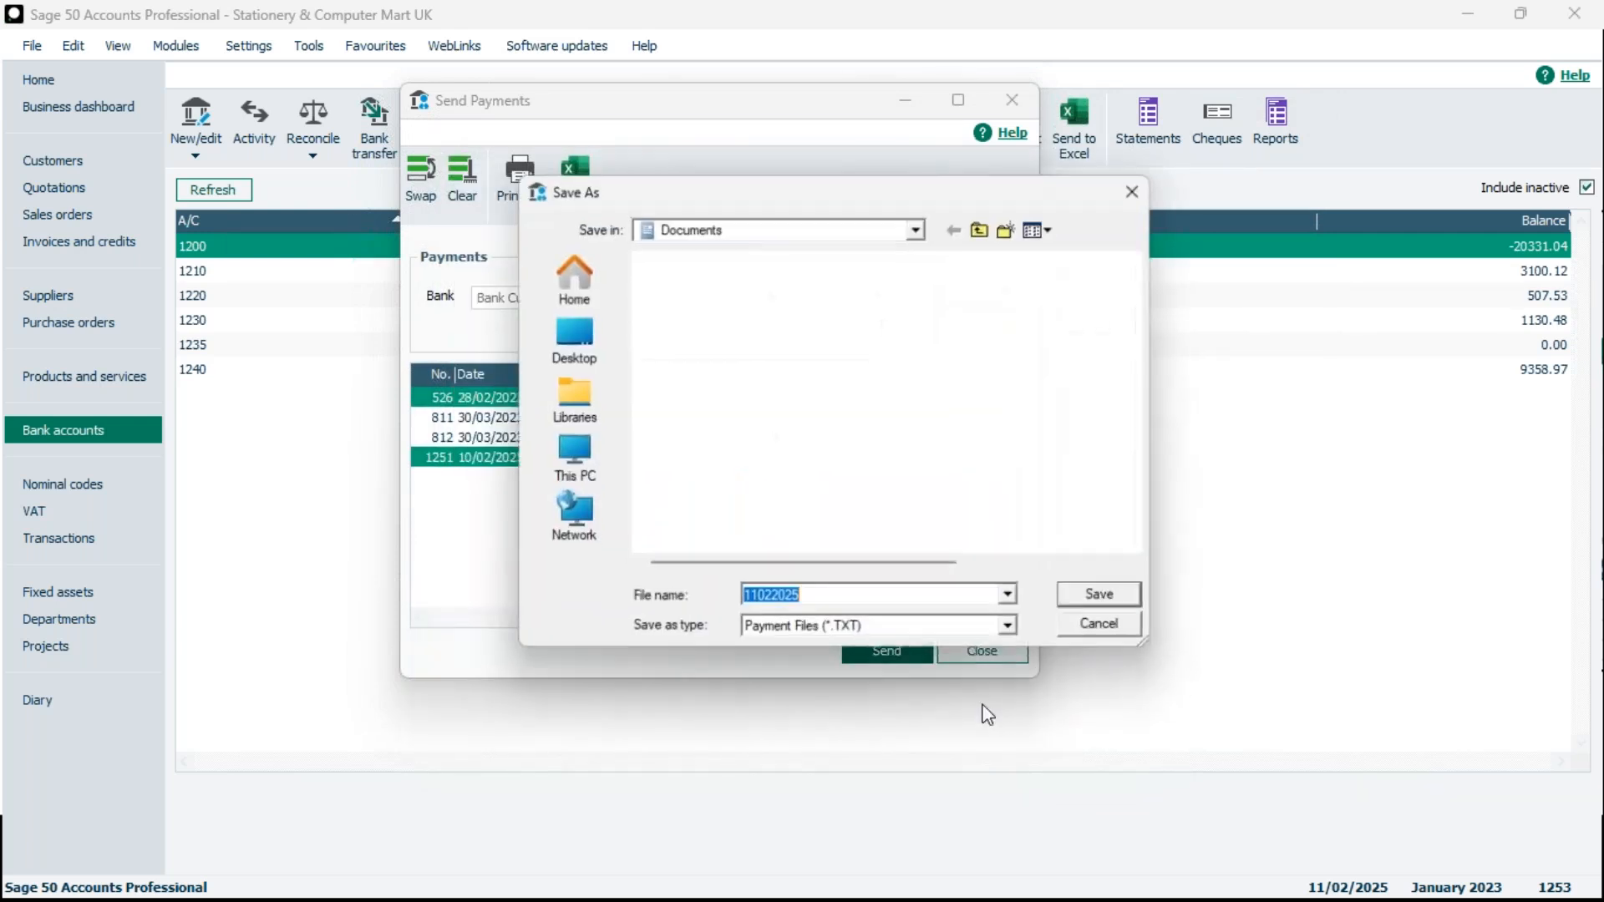
click(1120, 603)
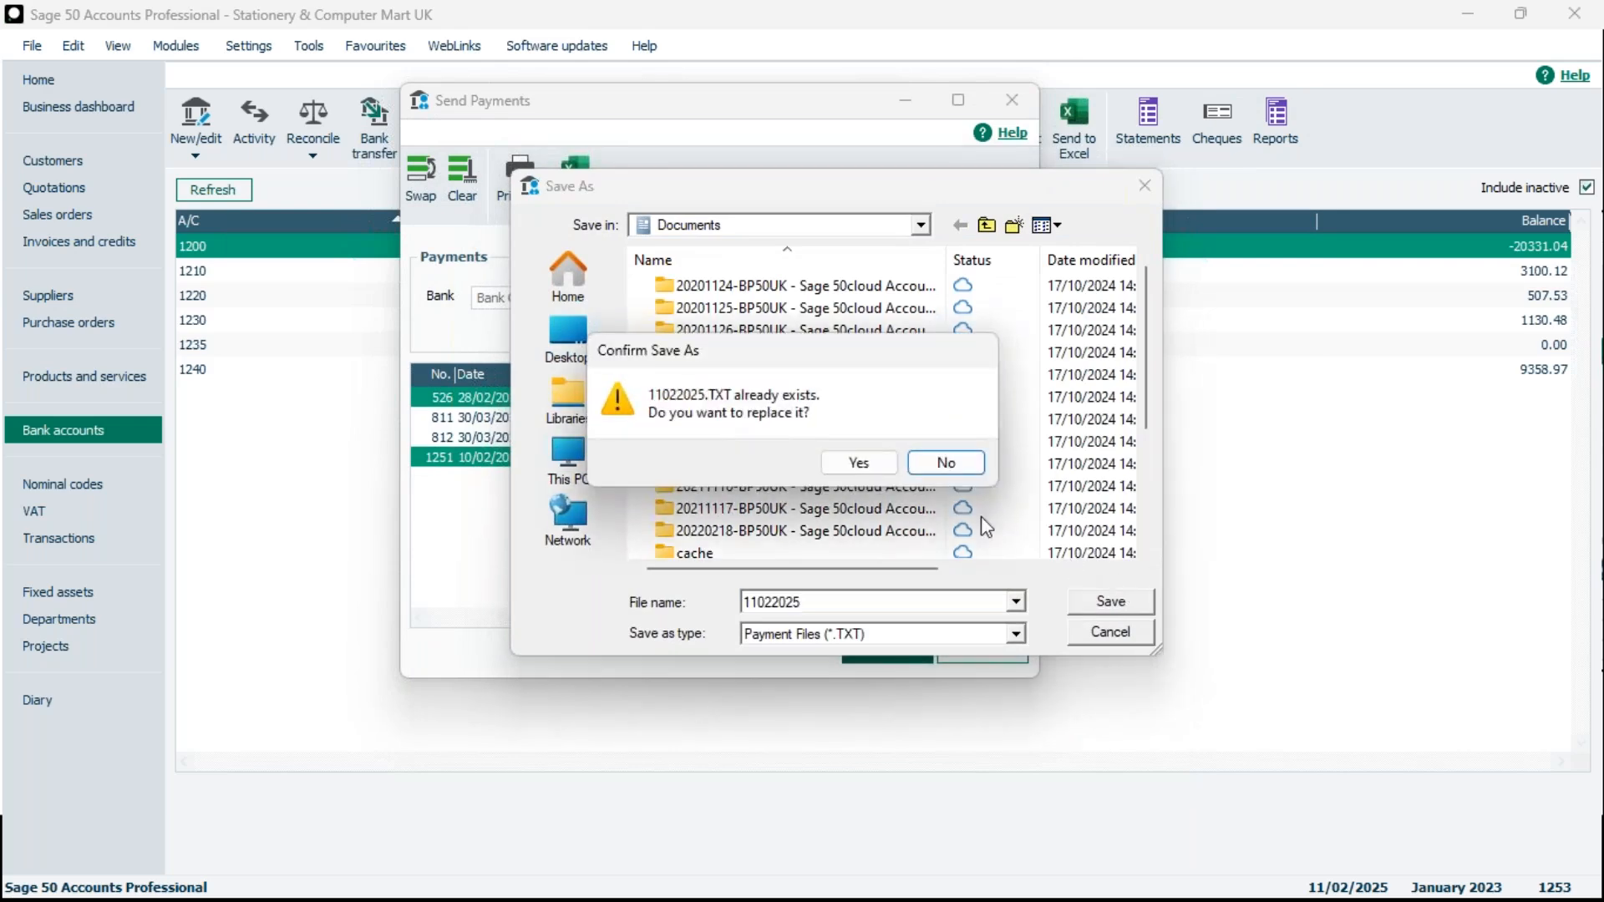
click(859, 466)
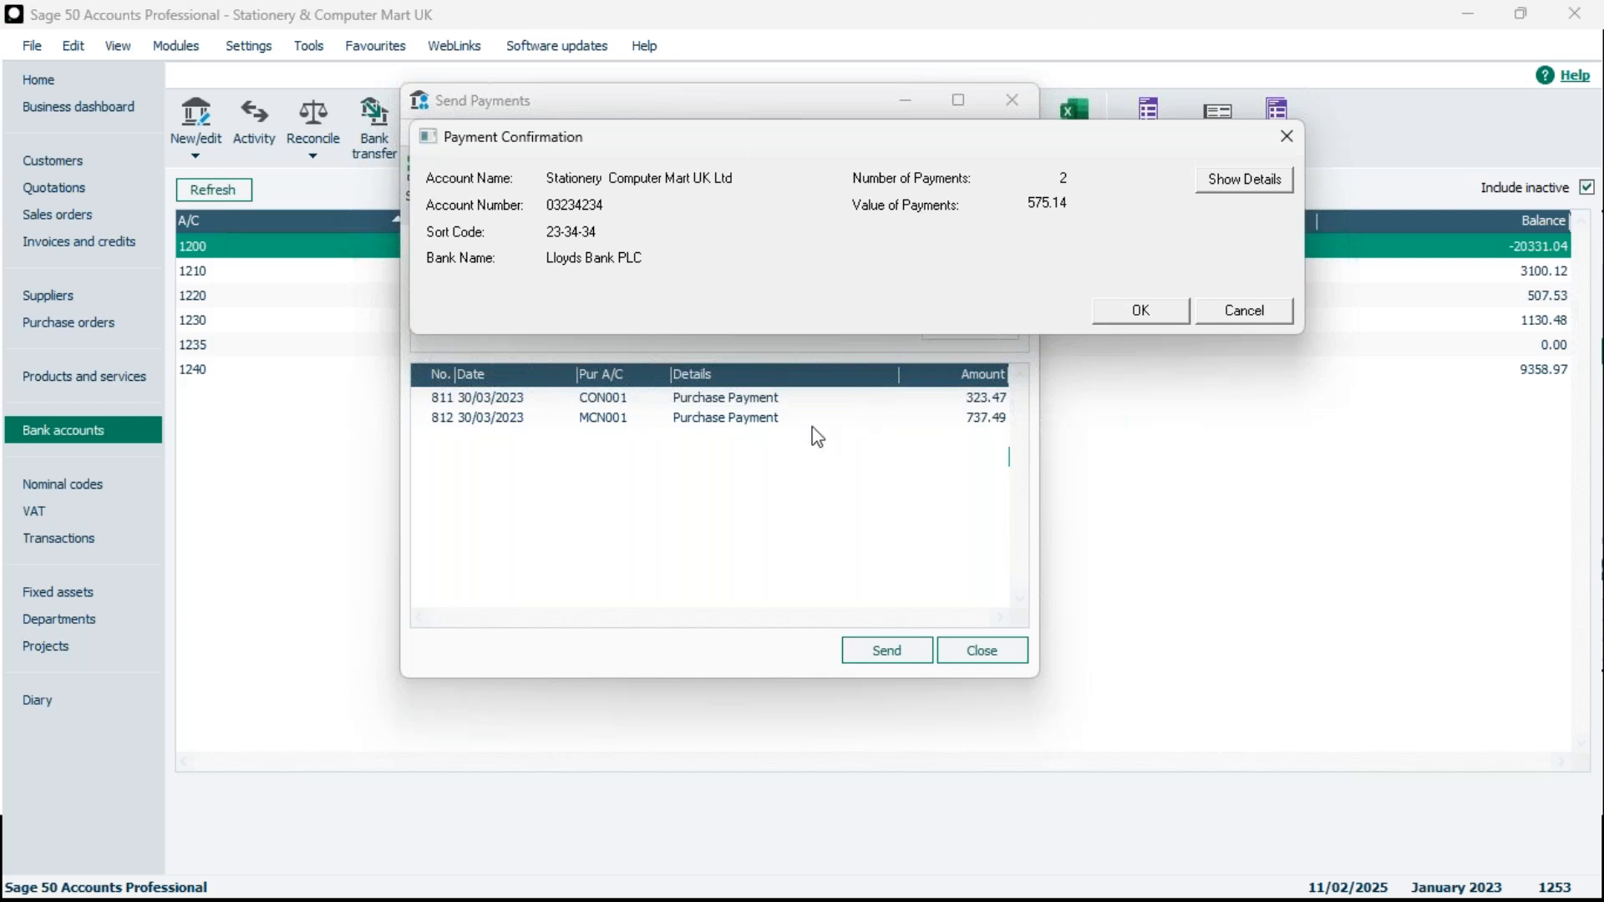
click(1271, 314)
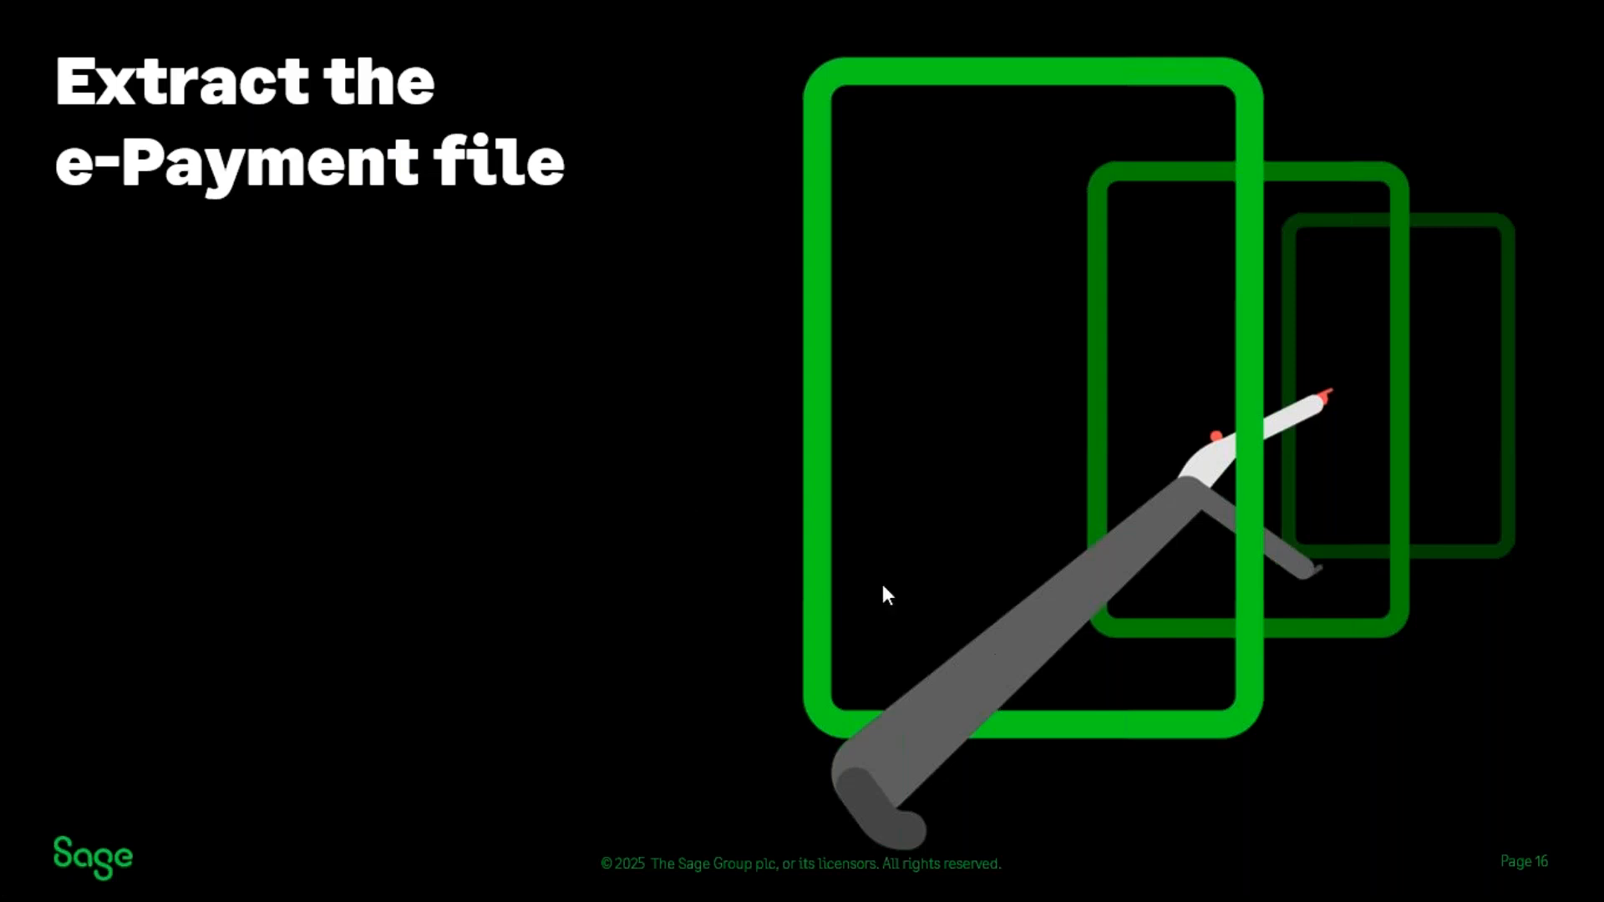
click(677, 470)
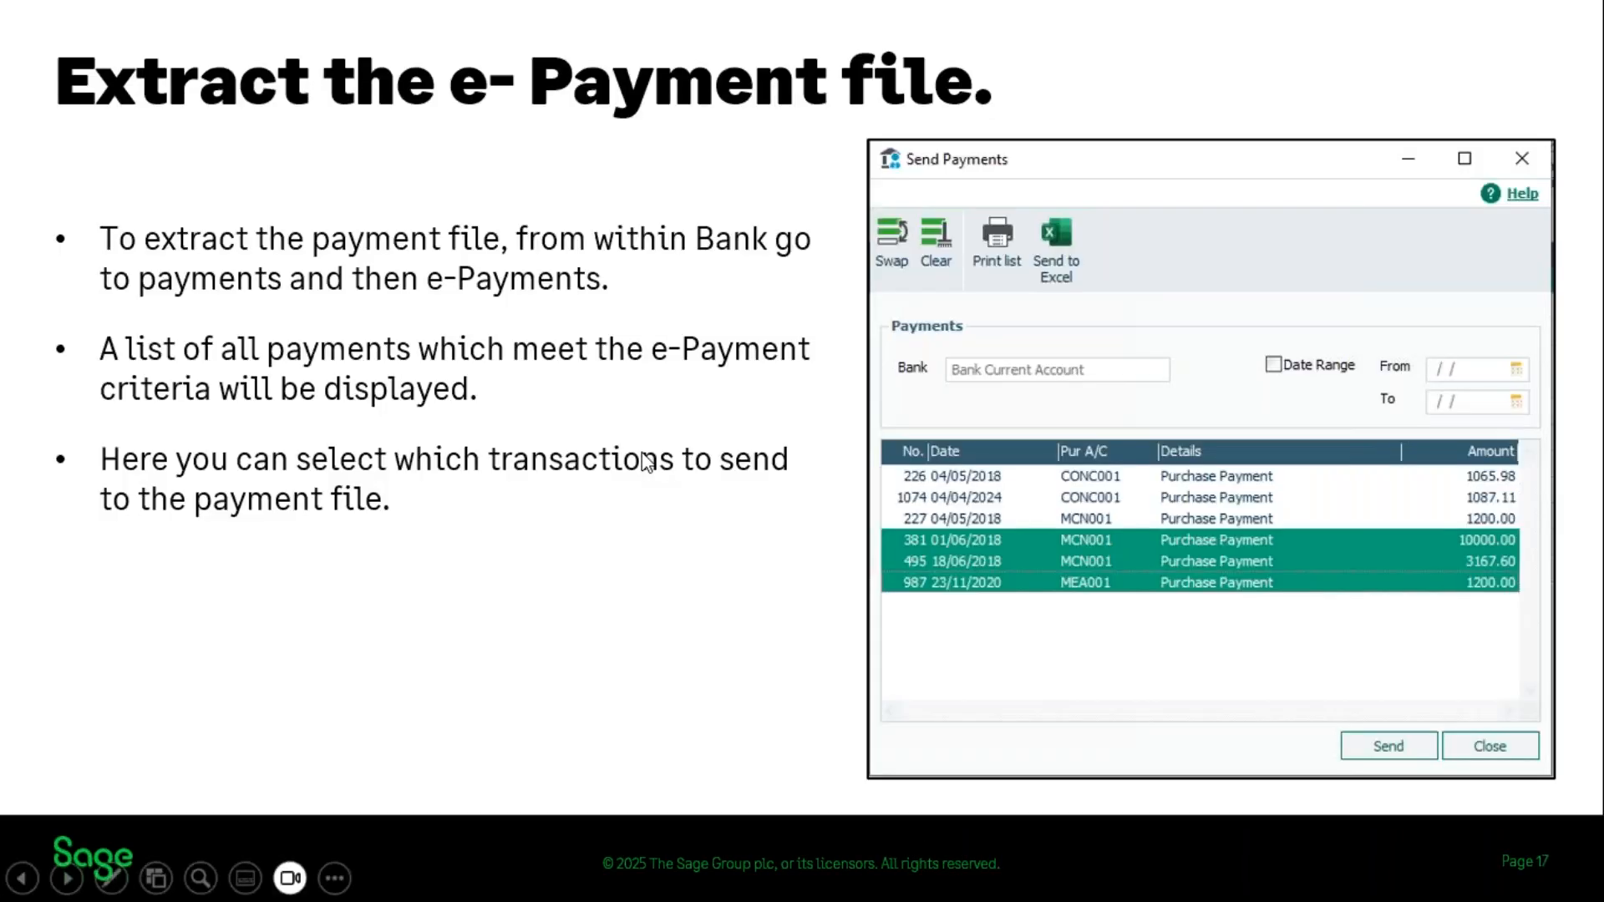
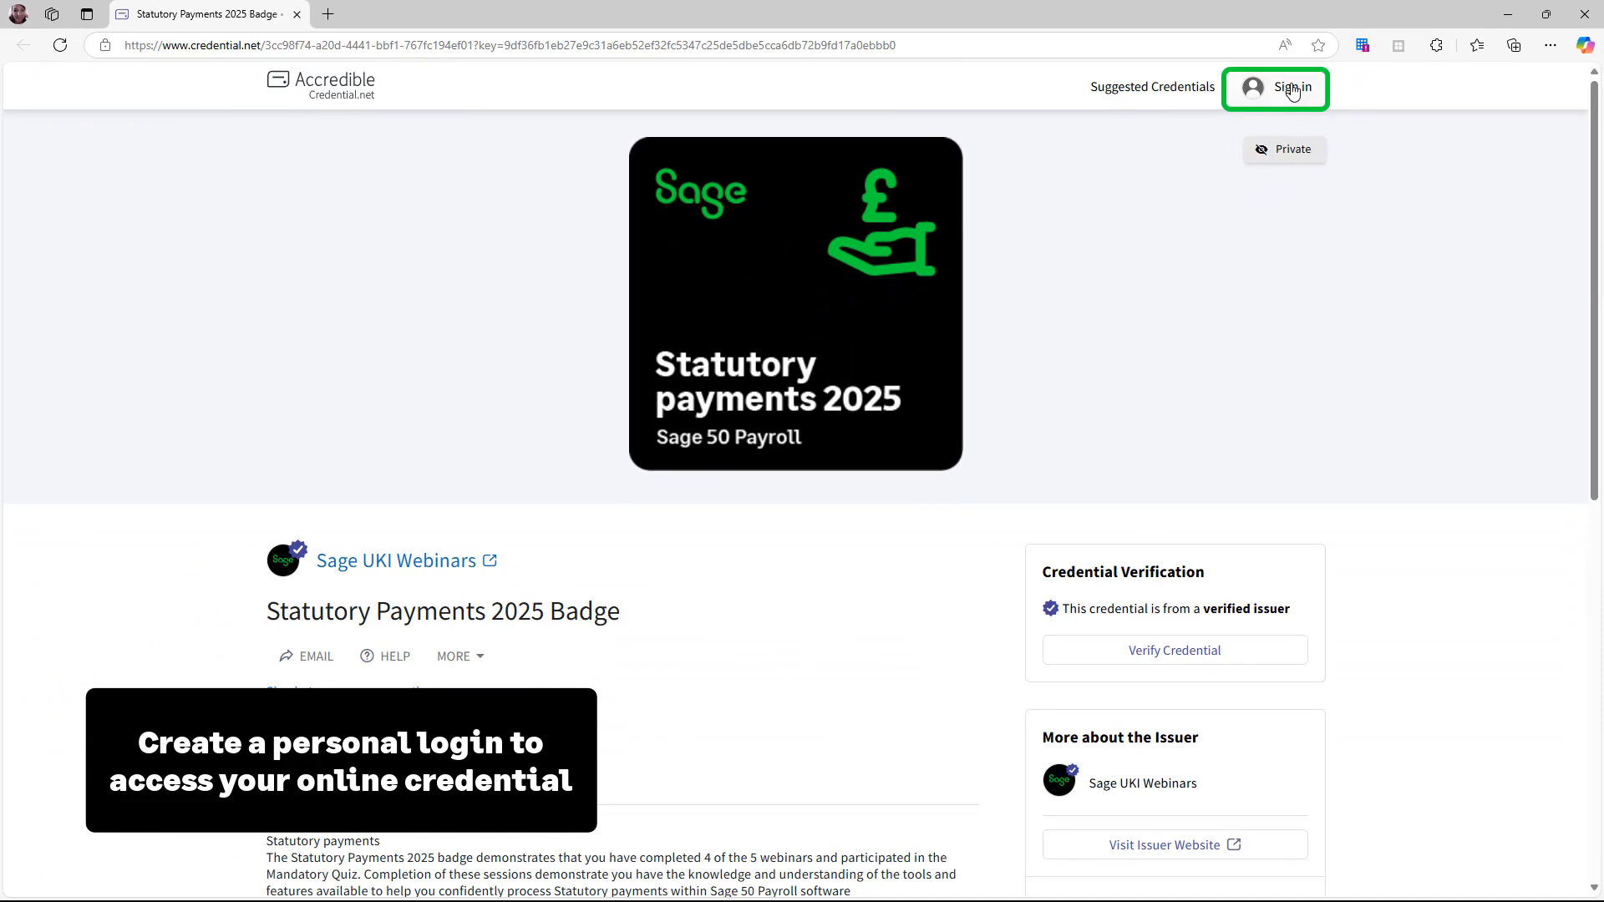
Sign in to Accredible from the Statutory Payments 2025 Badge page with the account e-mail and password
click(1287, 87)
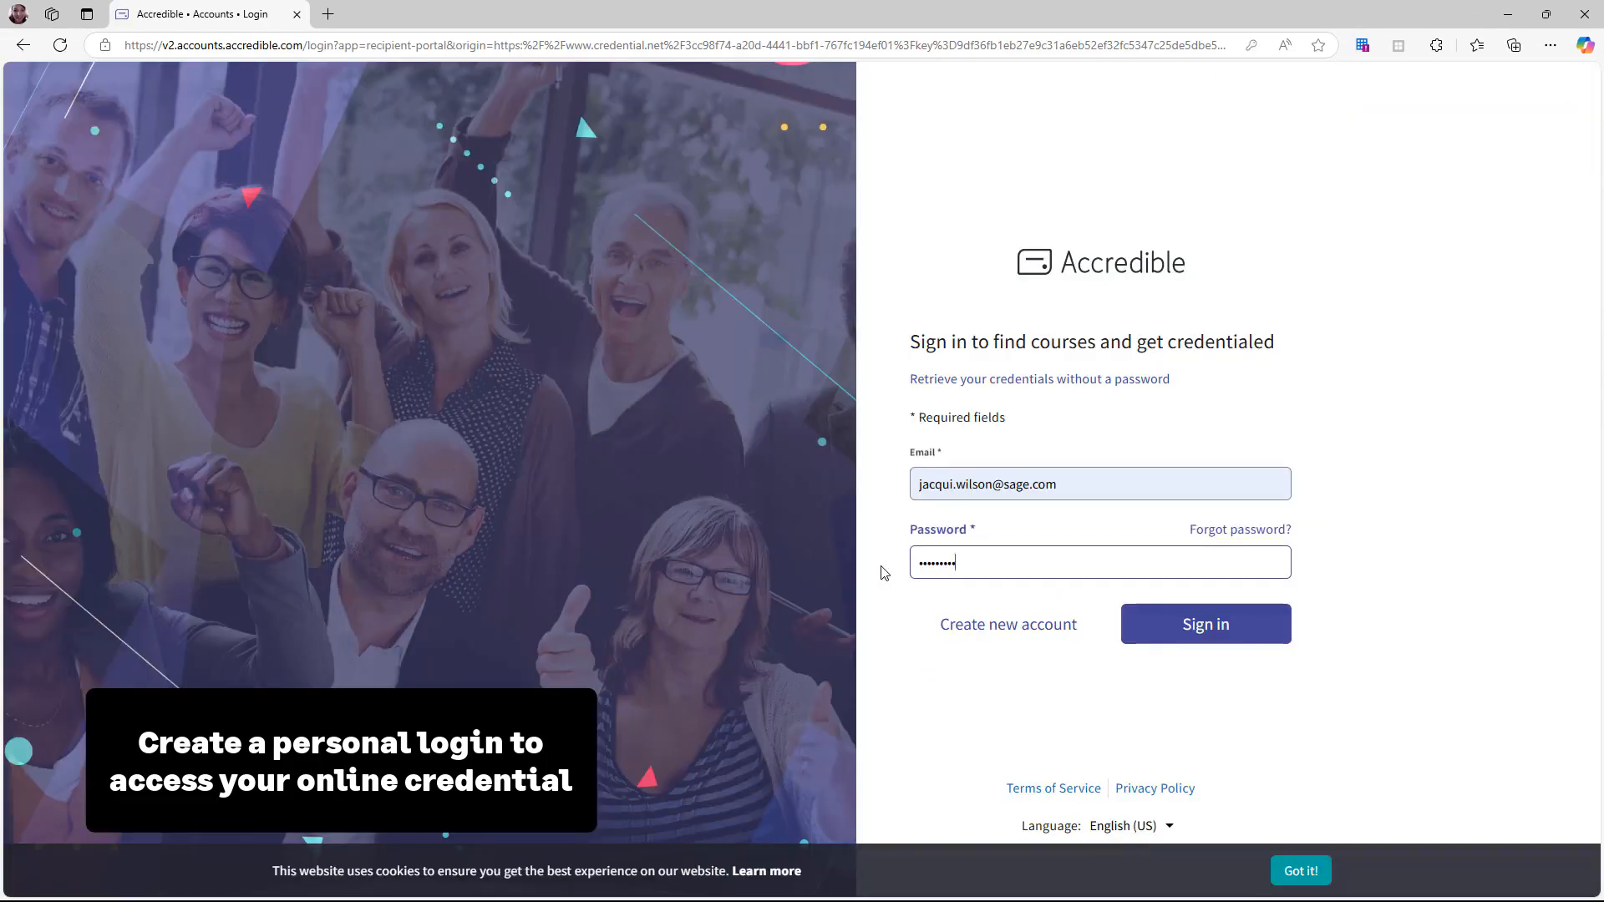
text(••)
key(Return)
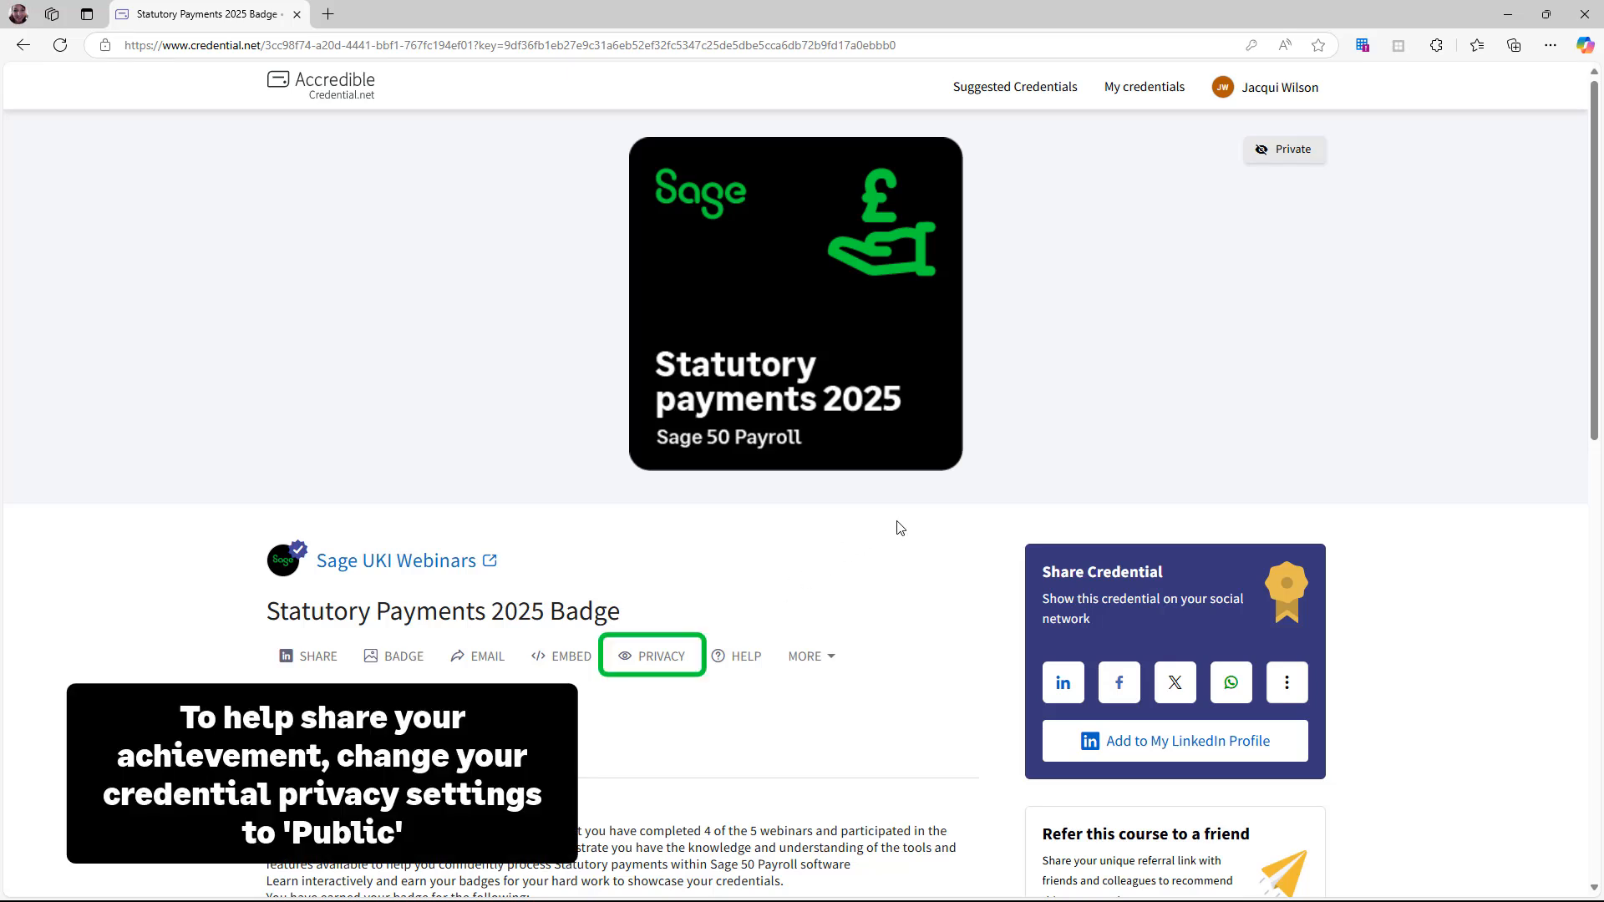
Change the Statutory Payments 2025 Badge credential's privacy to Public and dismiss the notification
click(657, 655)
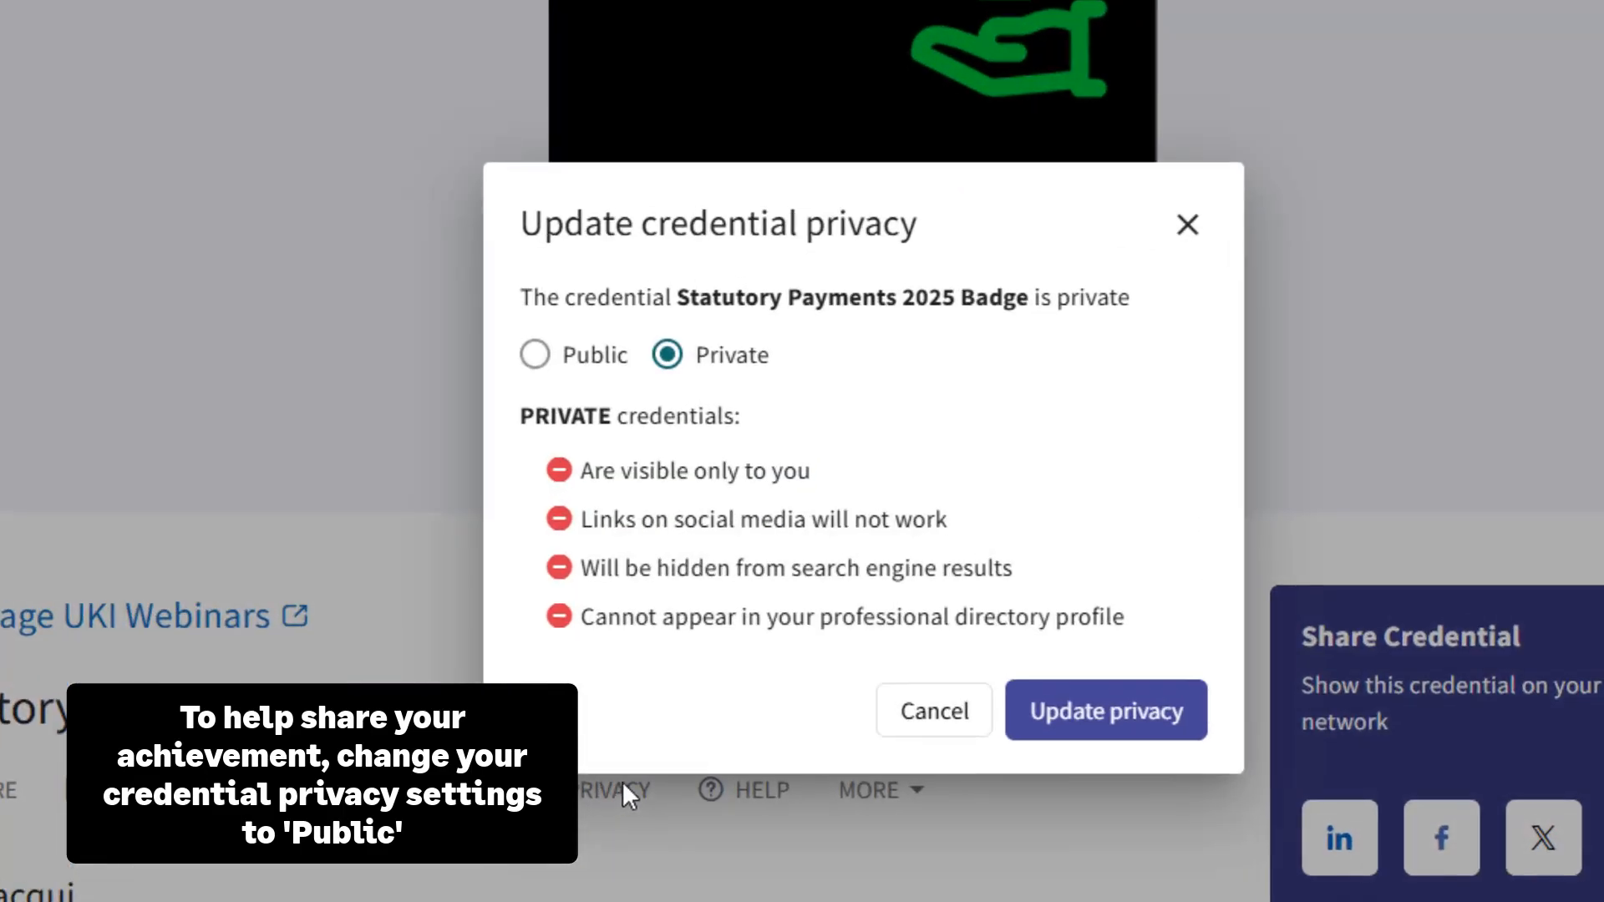
click(535, 354)
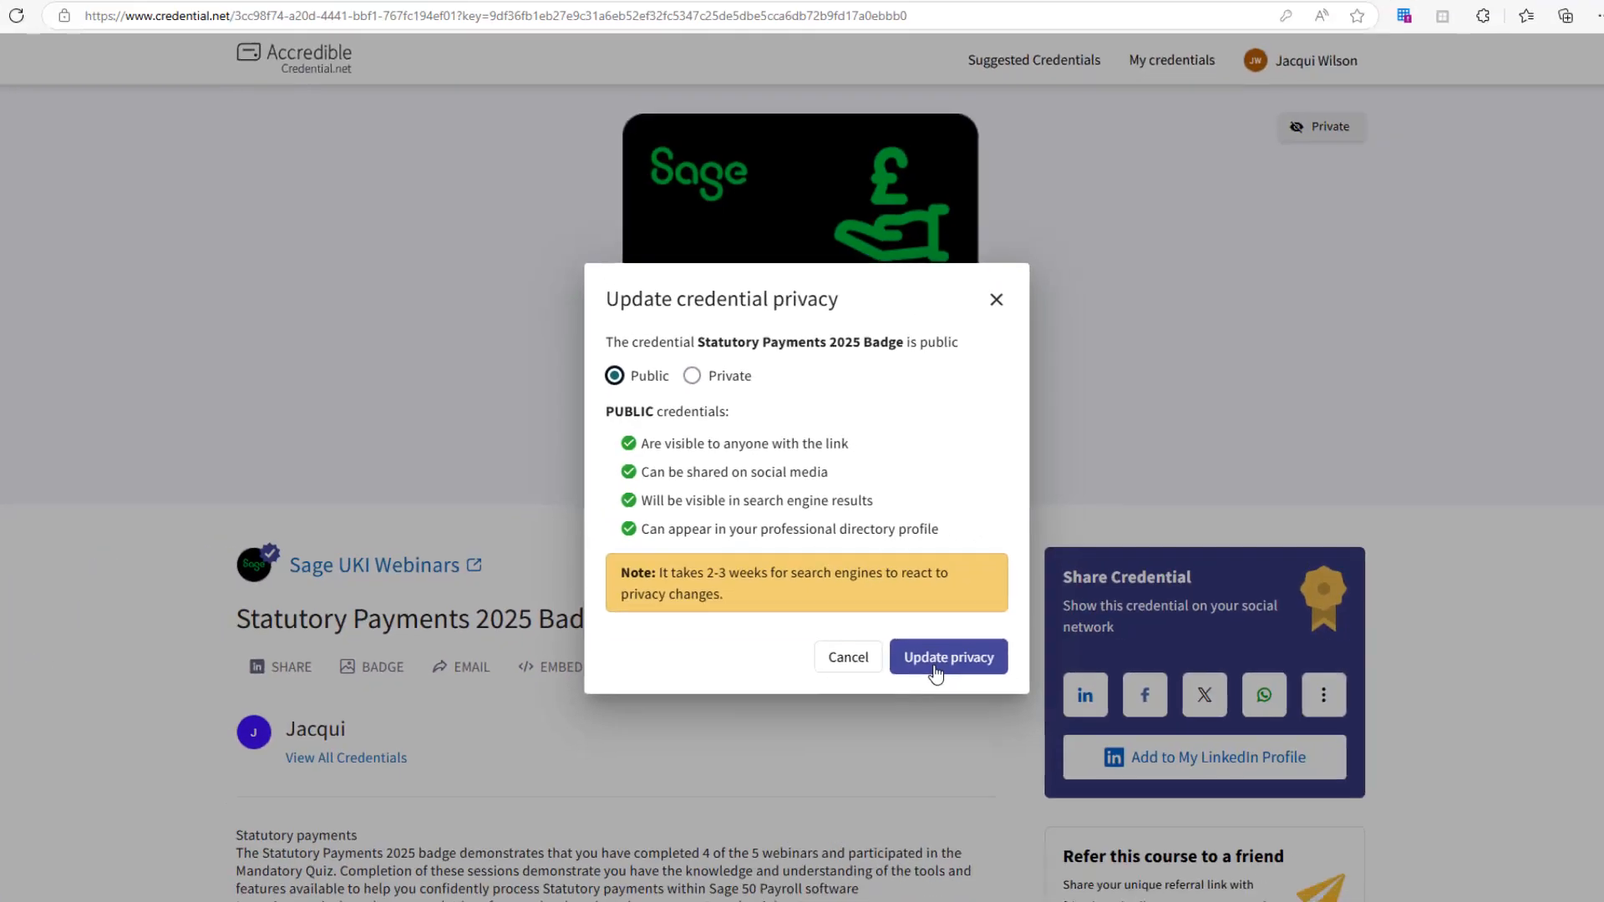
click(1106, 773)
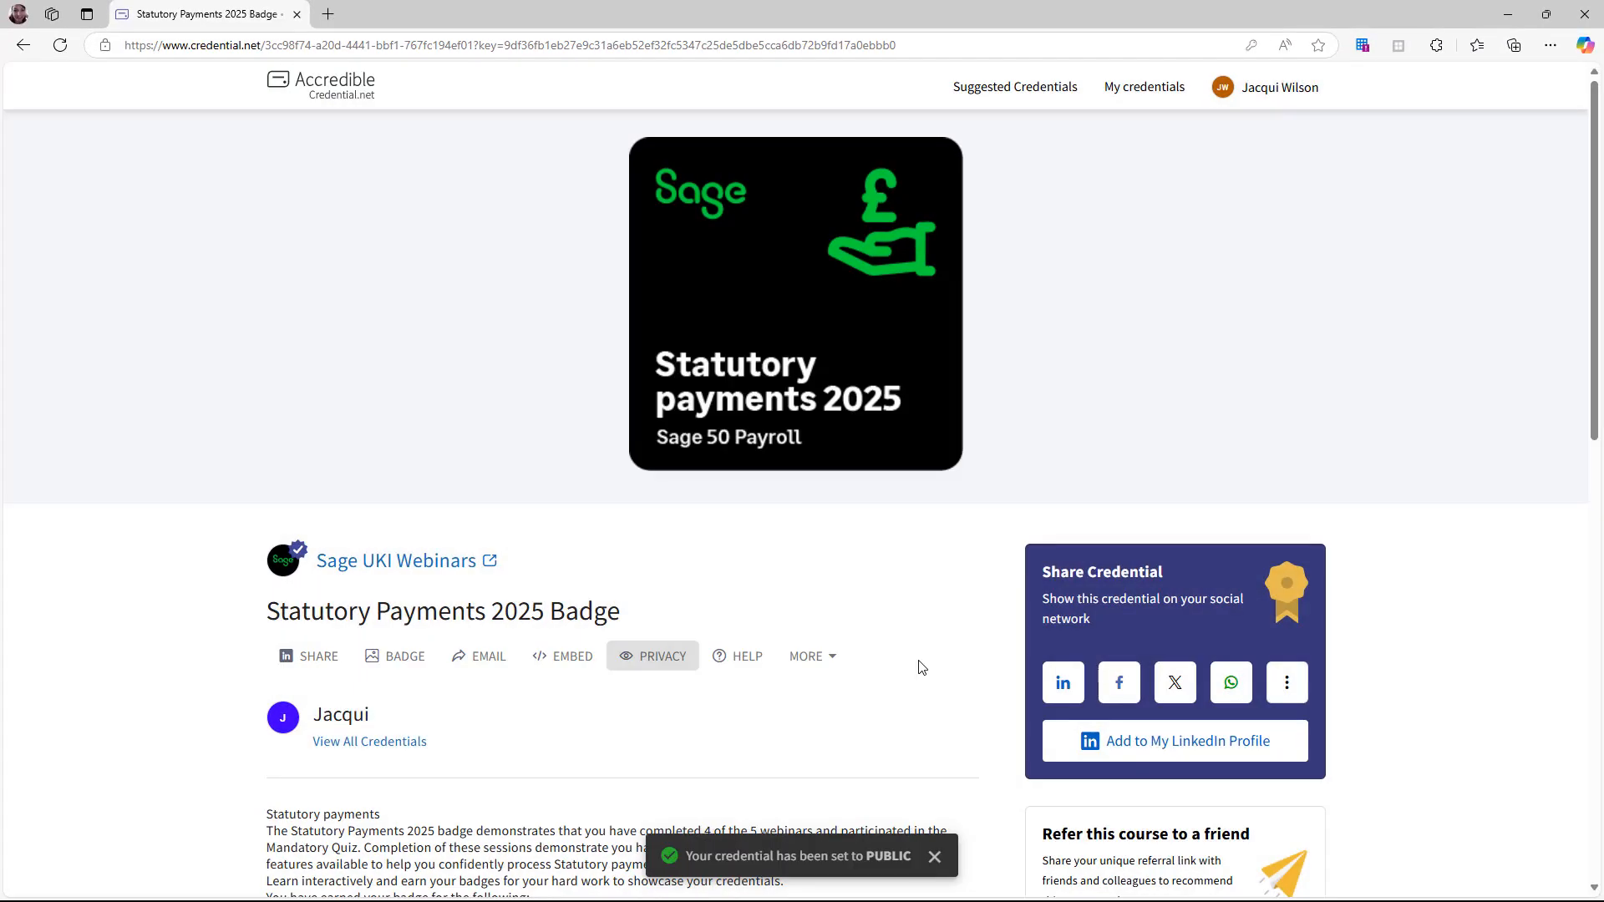
click(935, 856)
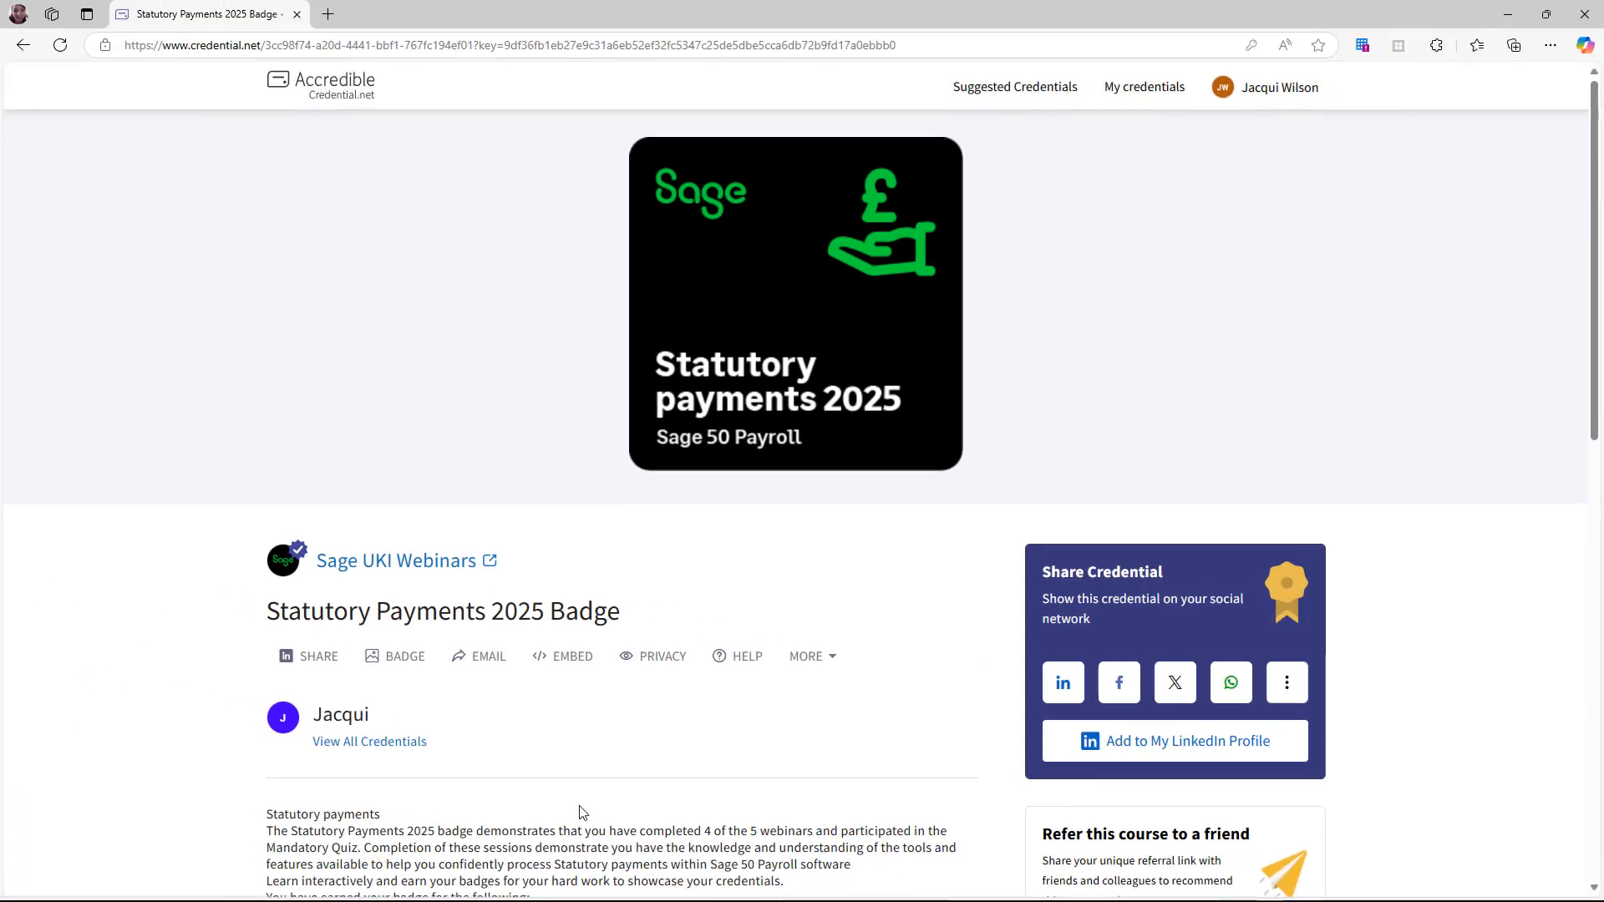
Add the Statutory Payments 2025 Badge to the LinkedIn profile as a certification issued by Sage UKI Webinars, and save it
click(1150, 752)
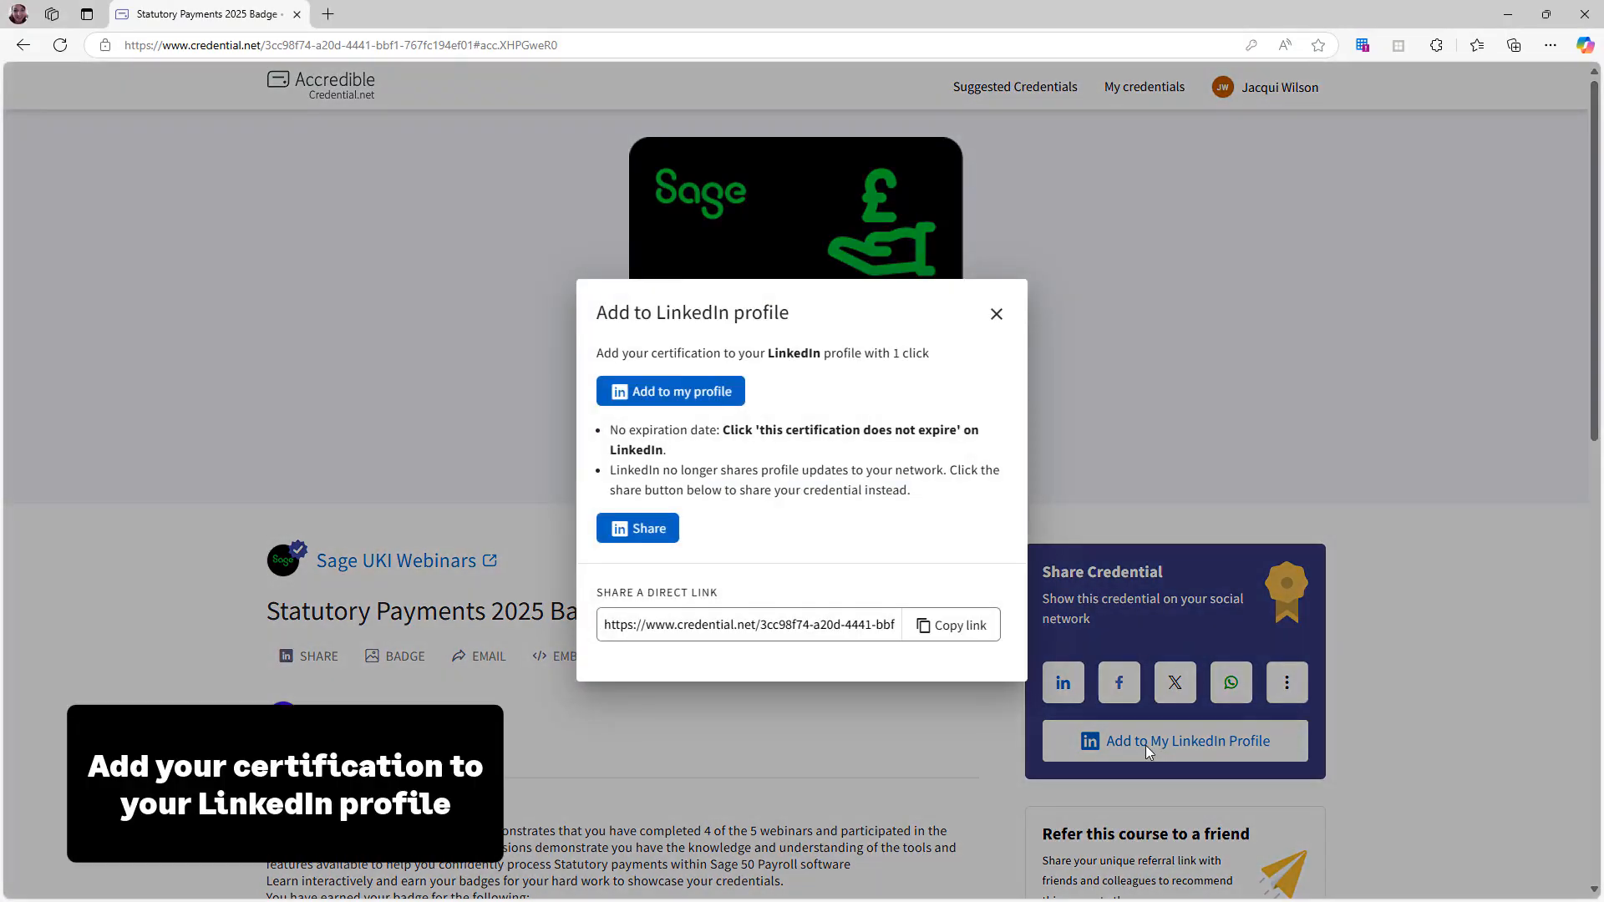
click(717, 394)
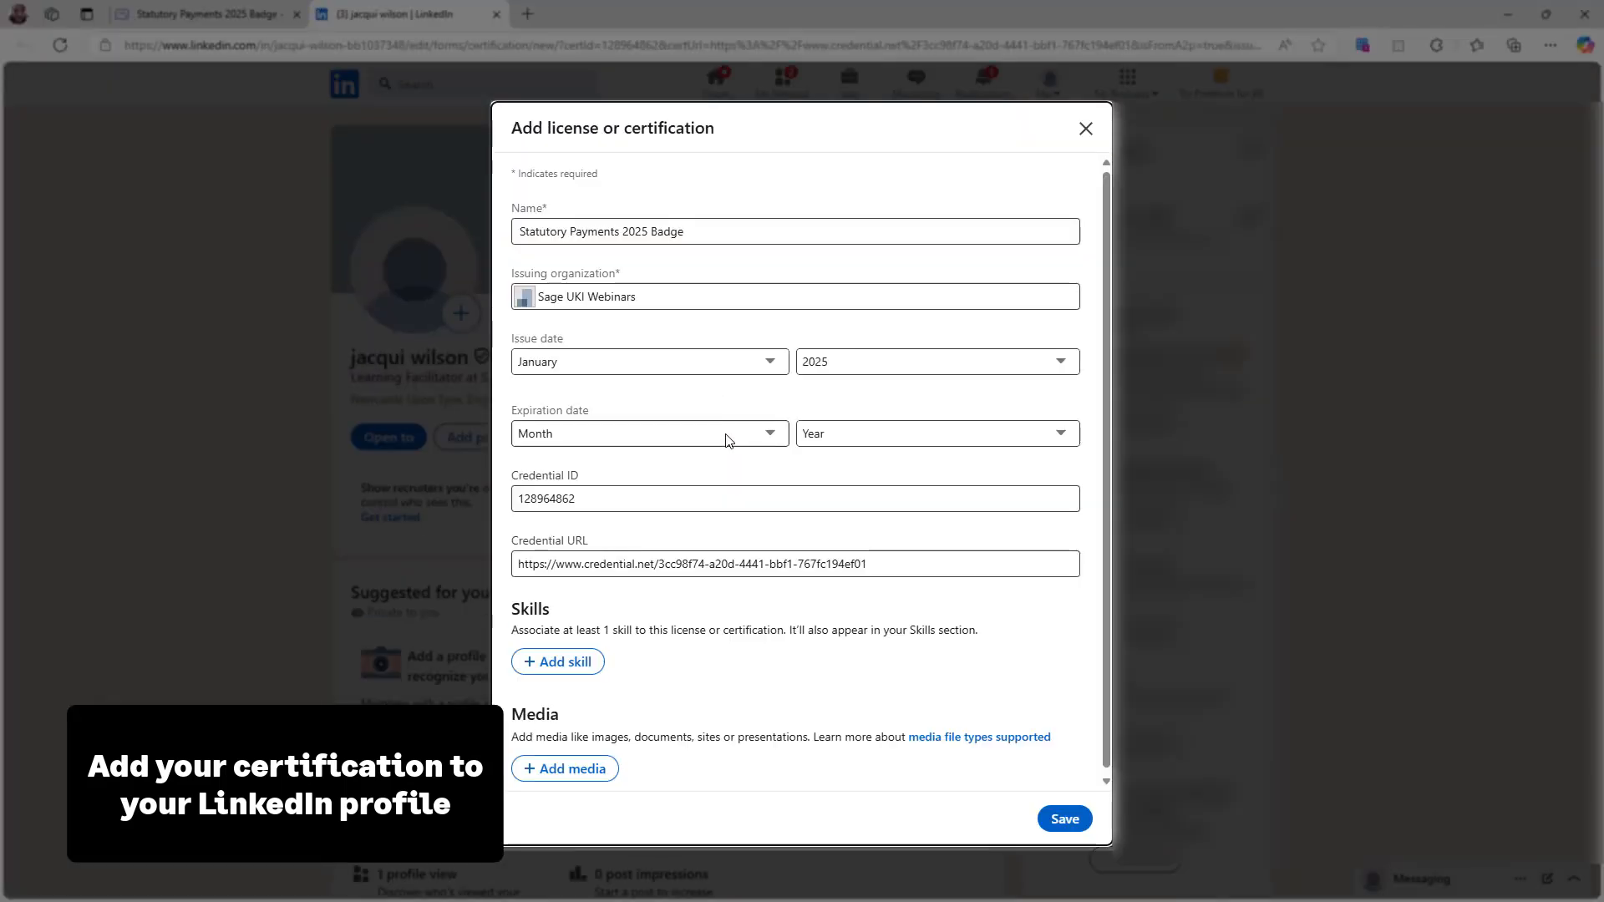
click(1064, 821)
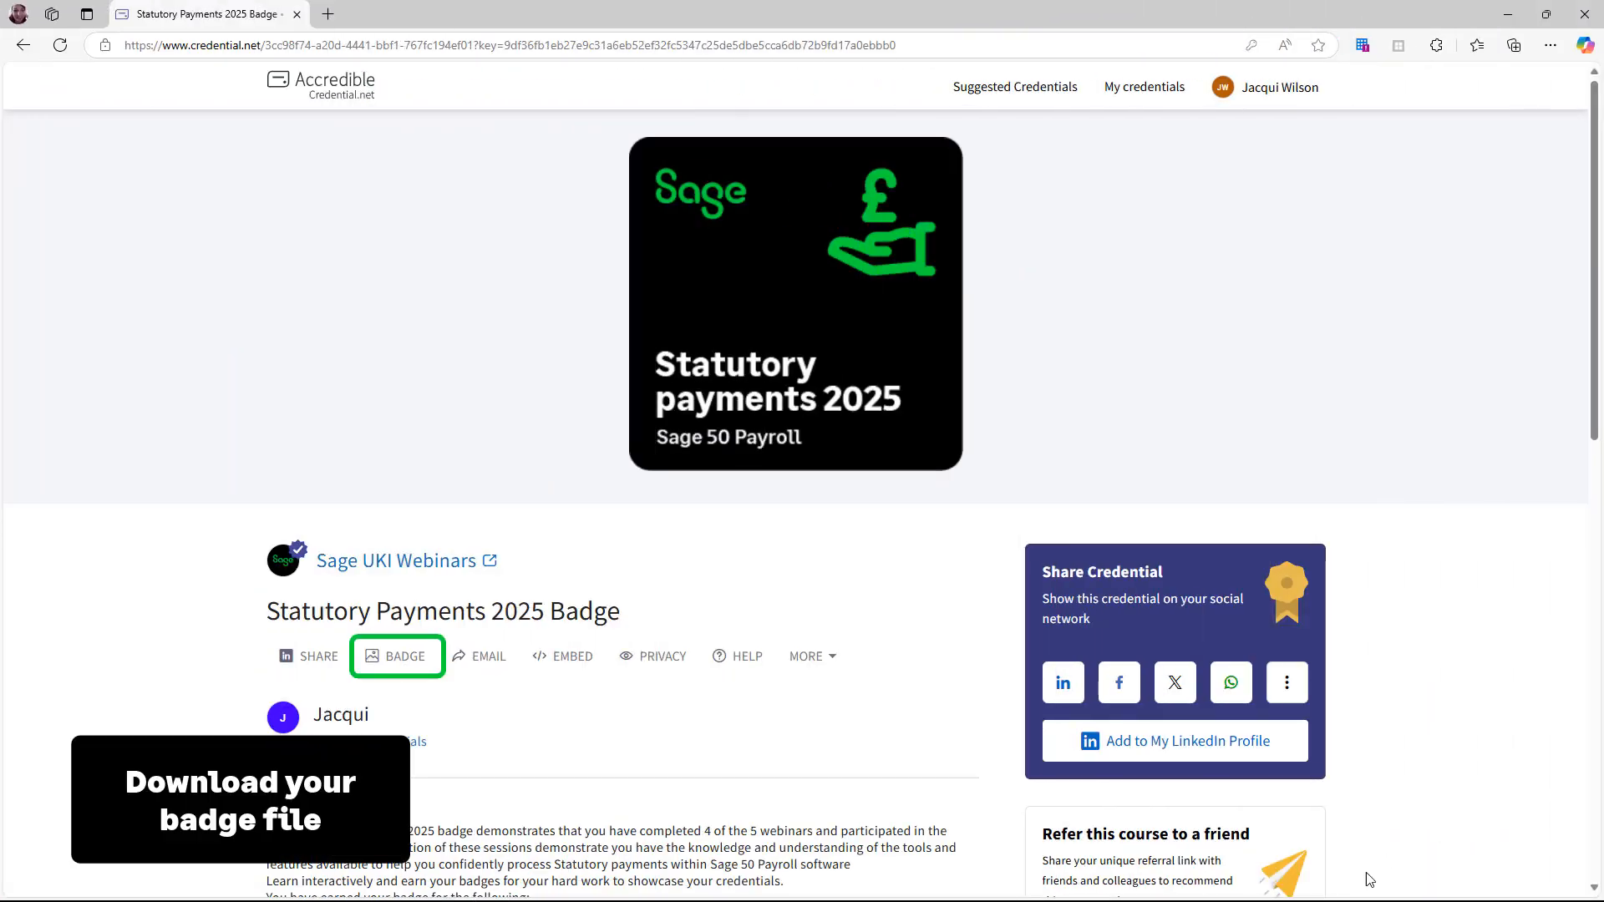
Share the Statutory Payments 2025 Badge credential by e-mail, entering the recipient's e-mail address and sending the link
click(496, 660)
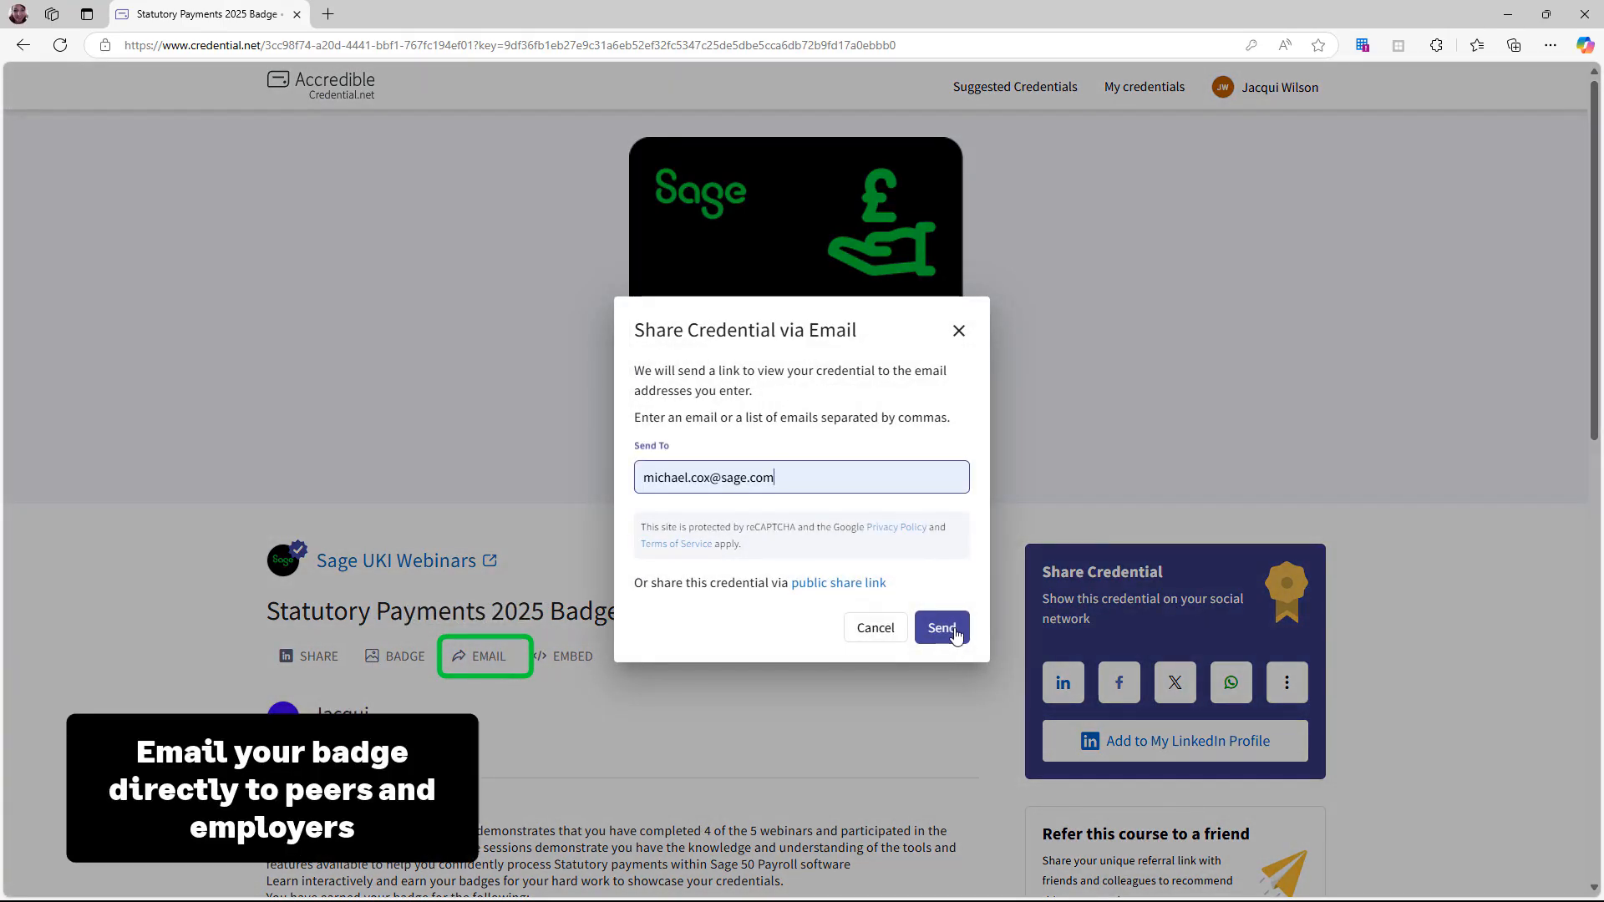
click(942, 629)
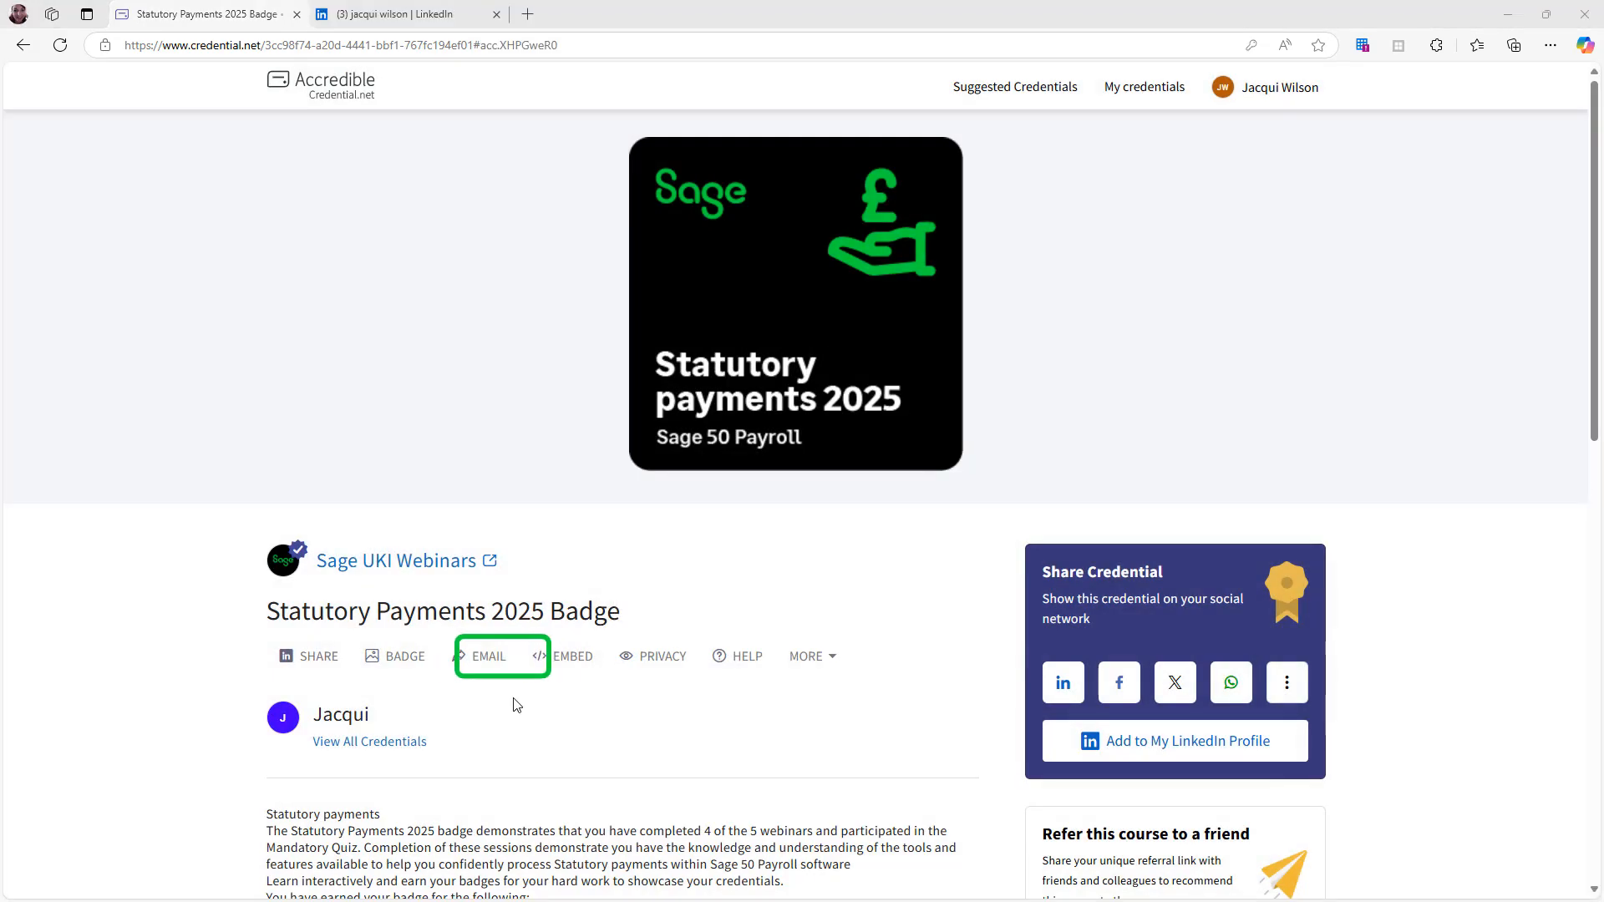
View the badge's Outlook signature and image embedding options, and open the list of earned credentials
click(575, 662)
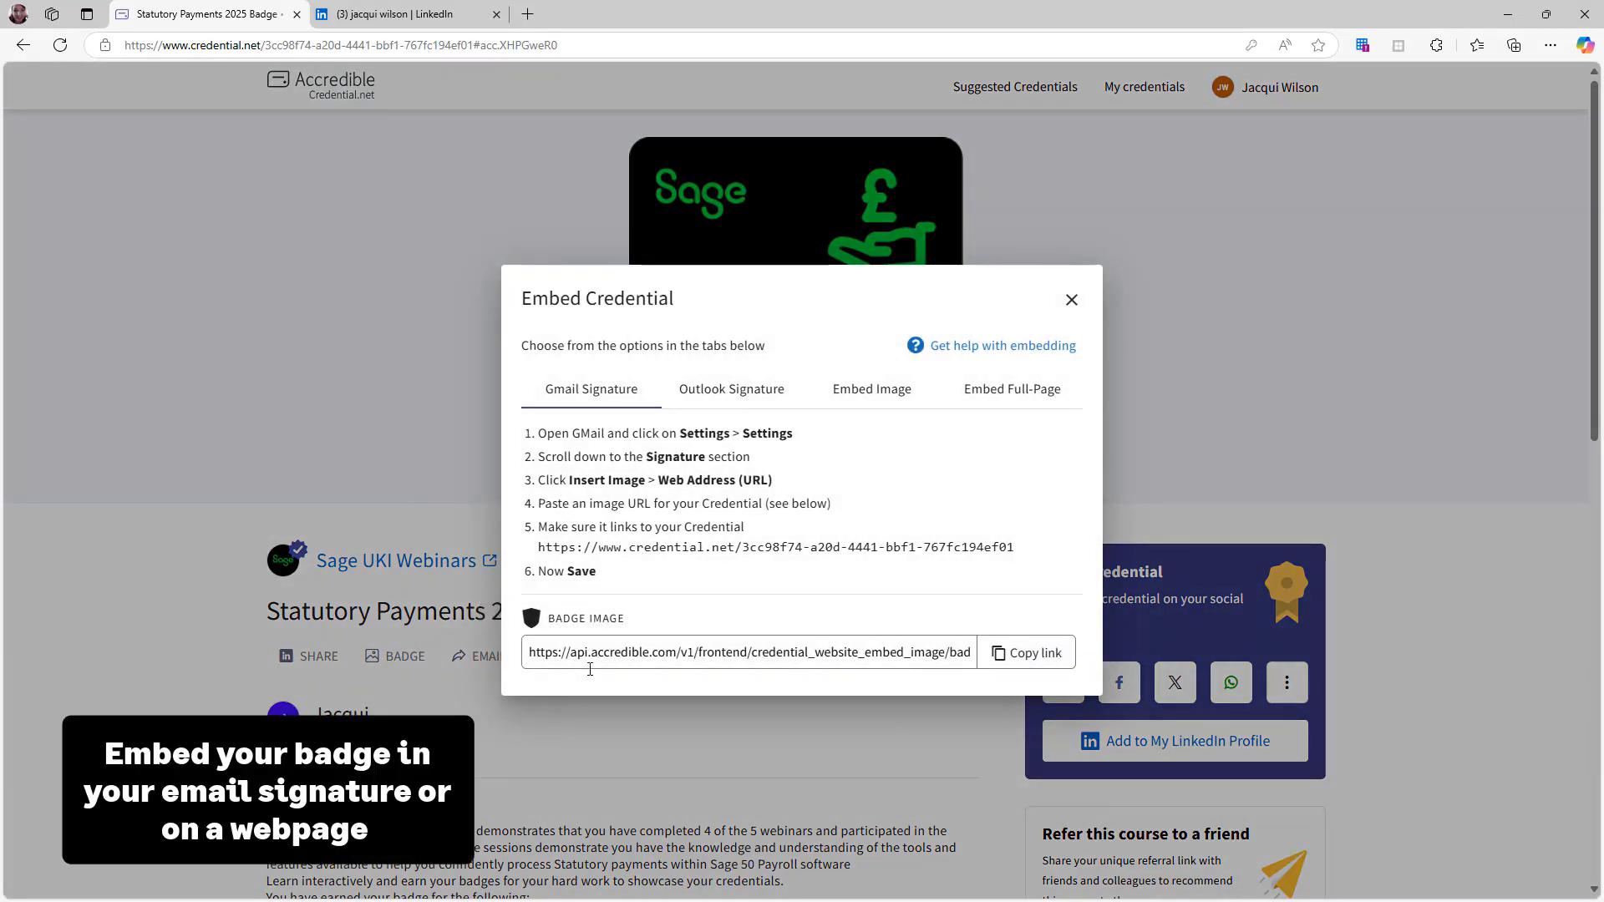
click(756, 390)
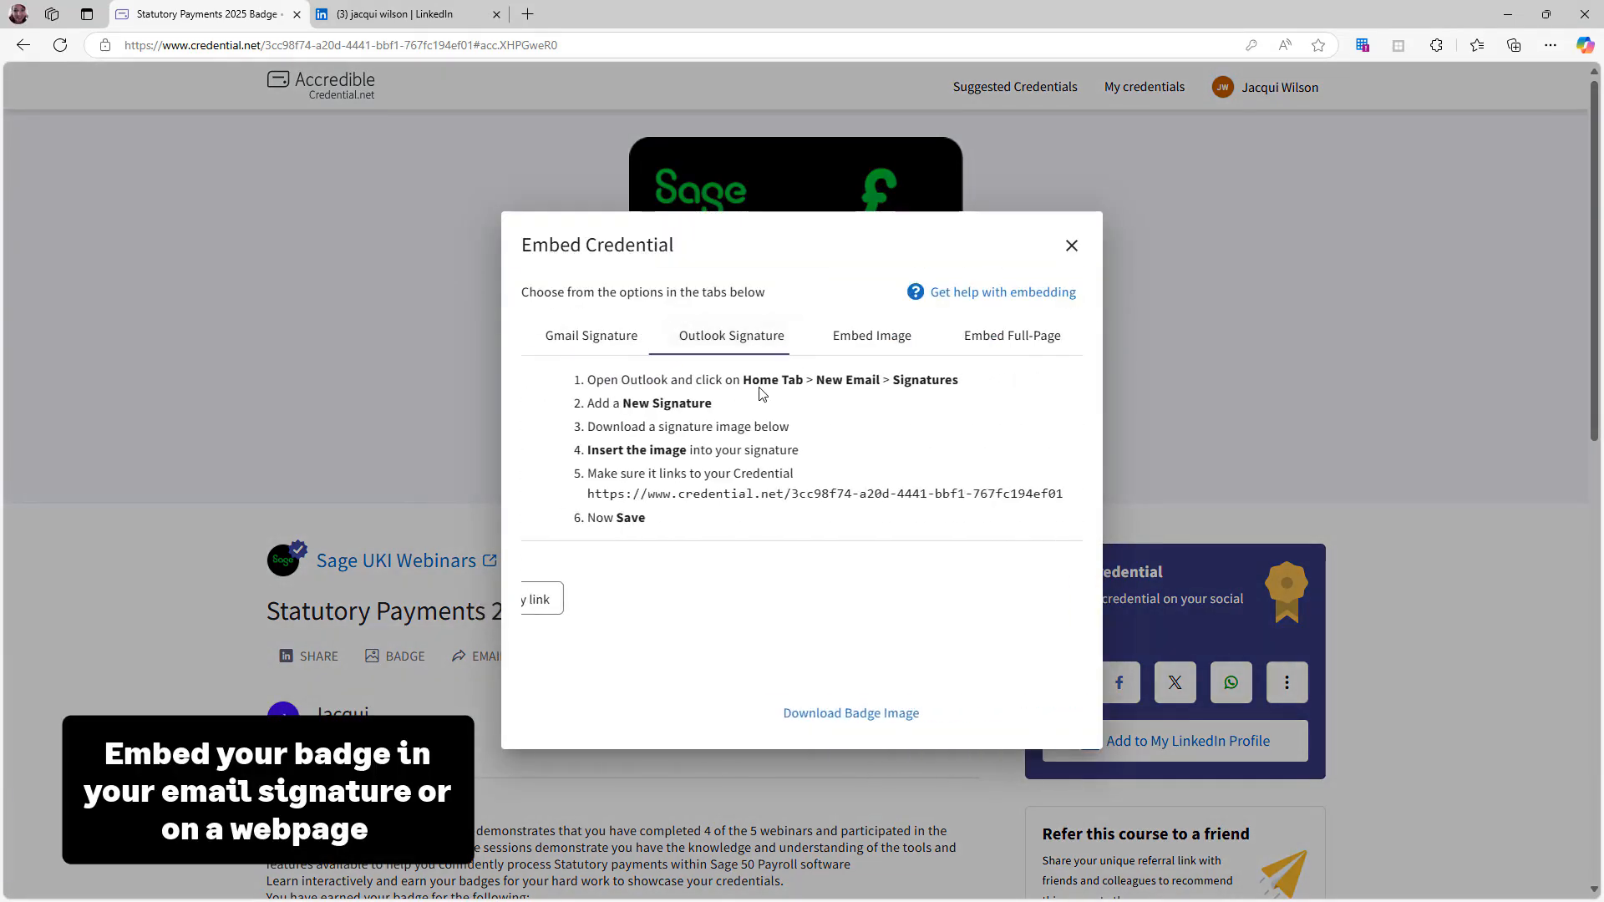
click(888, 358)
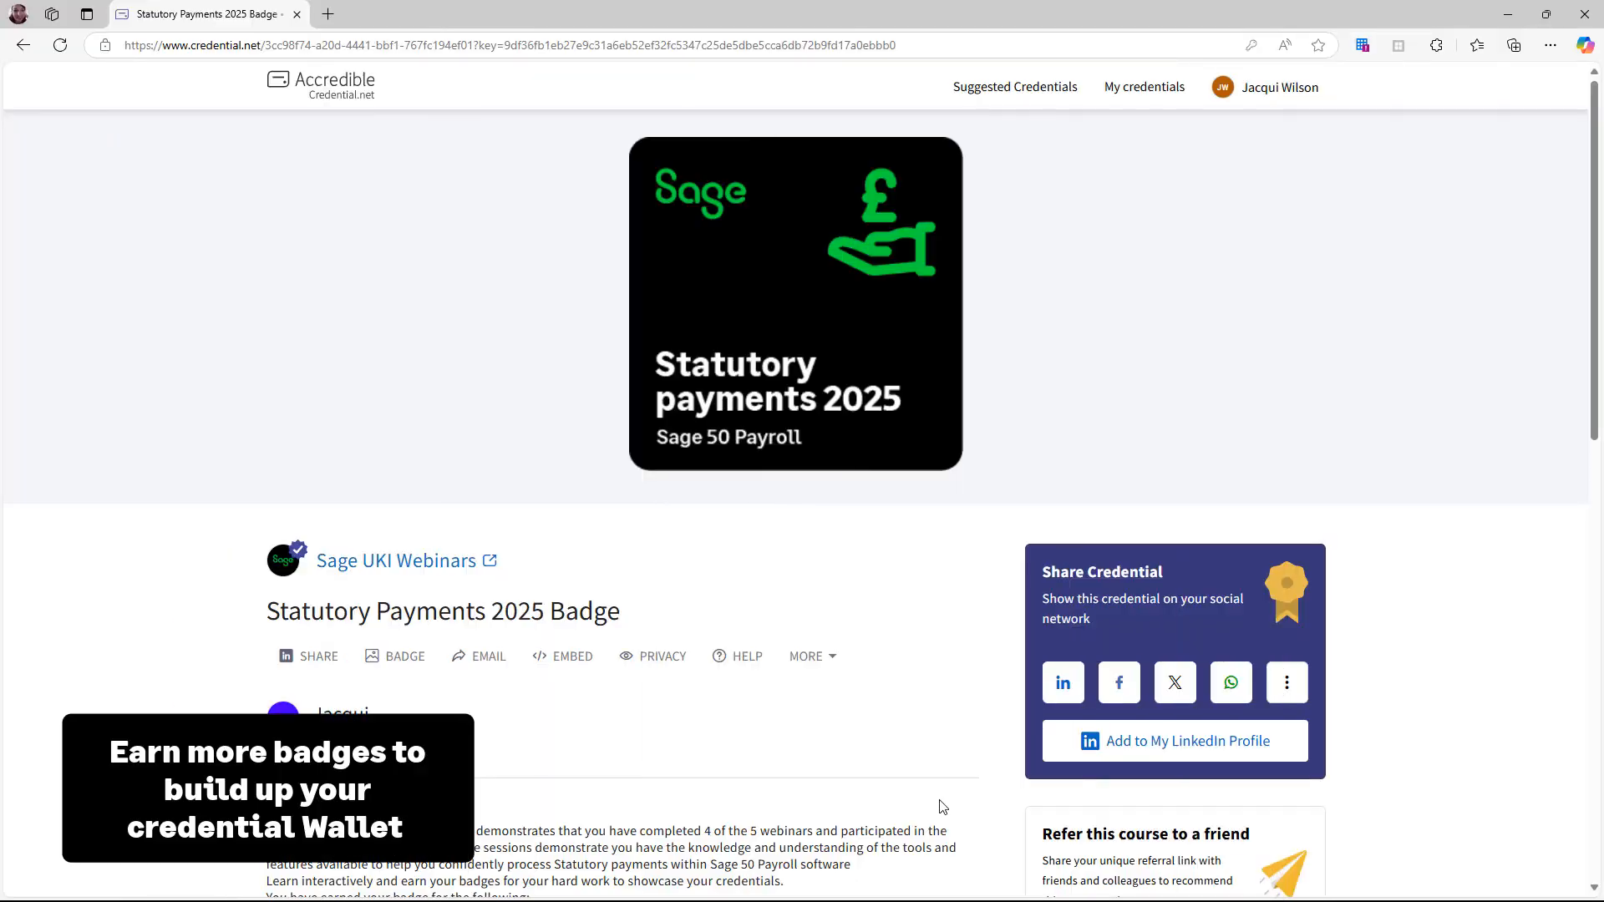
click(1146, 89)
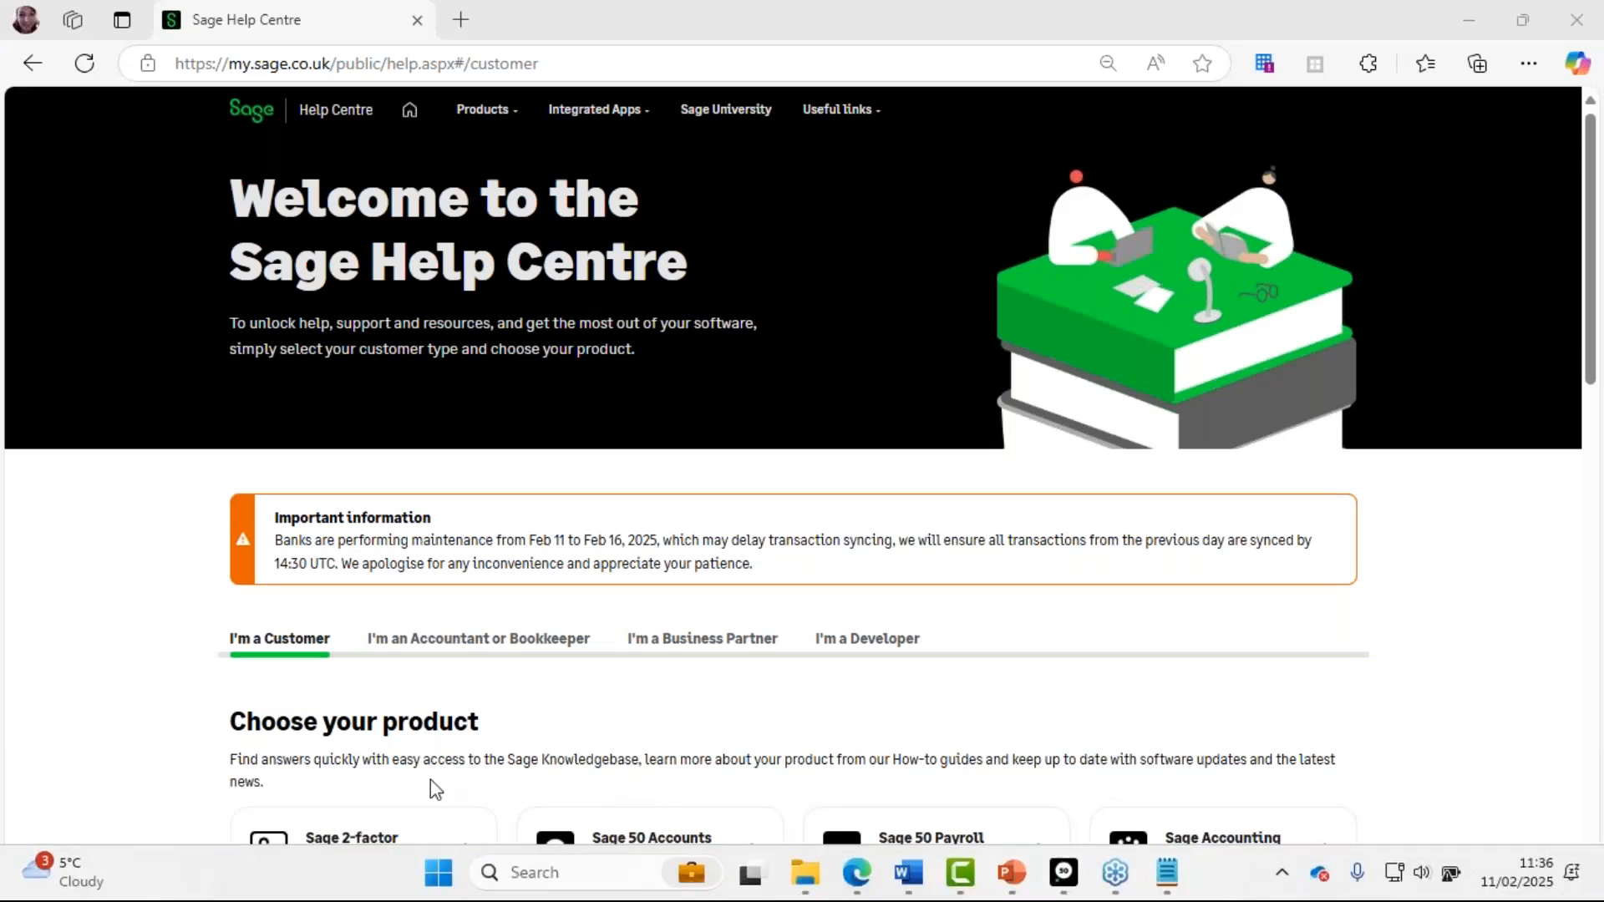
Open the Sage 50 Accounts (Desktop) support page in the Sage Help Centre and dismiss the Sage Intacct promotion
scroll(768, 689, down, 2)
scroll(763, 678, down, 1)
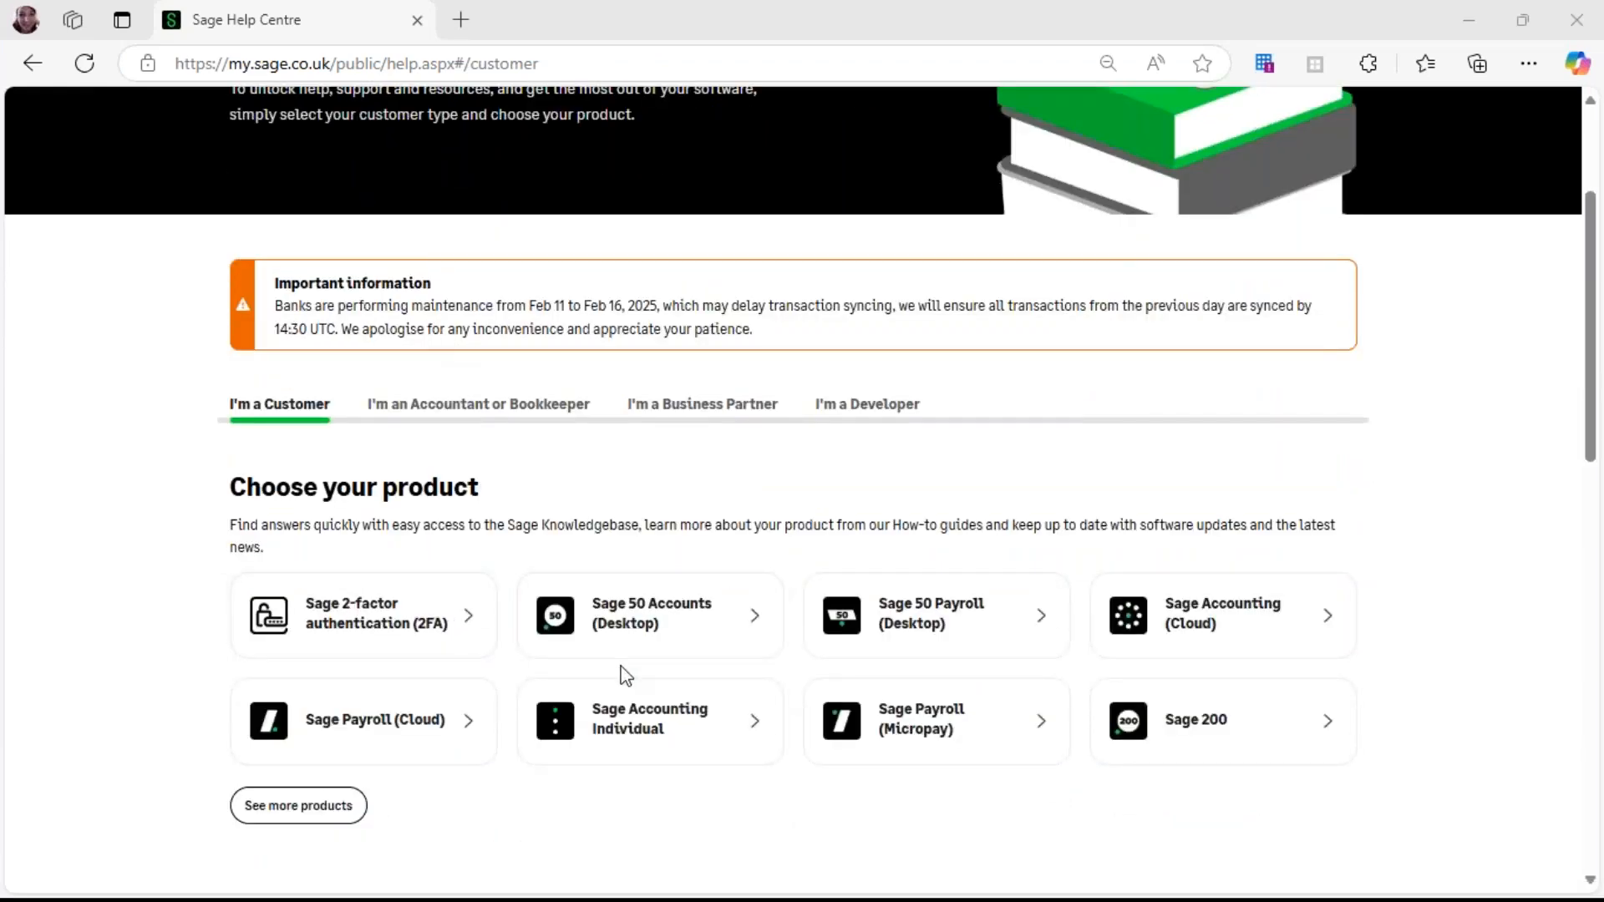
click(666, 637)
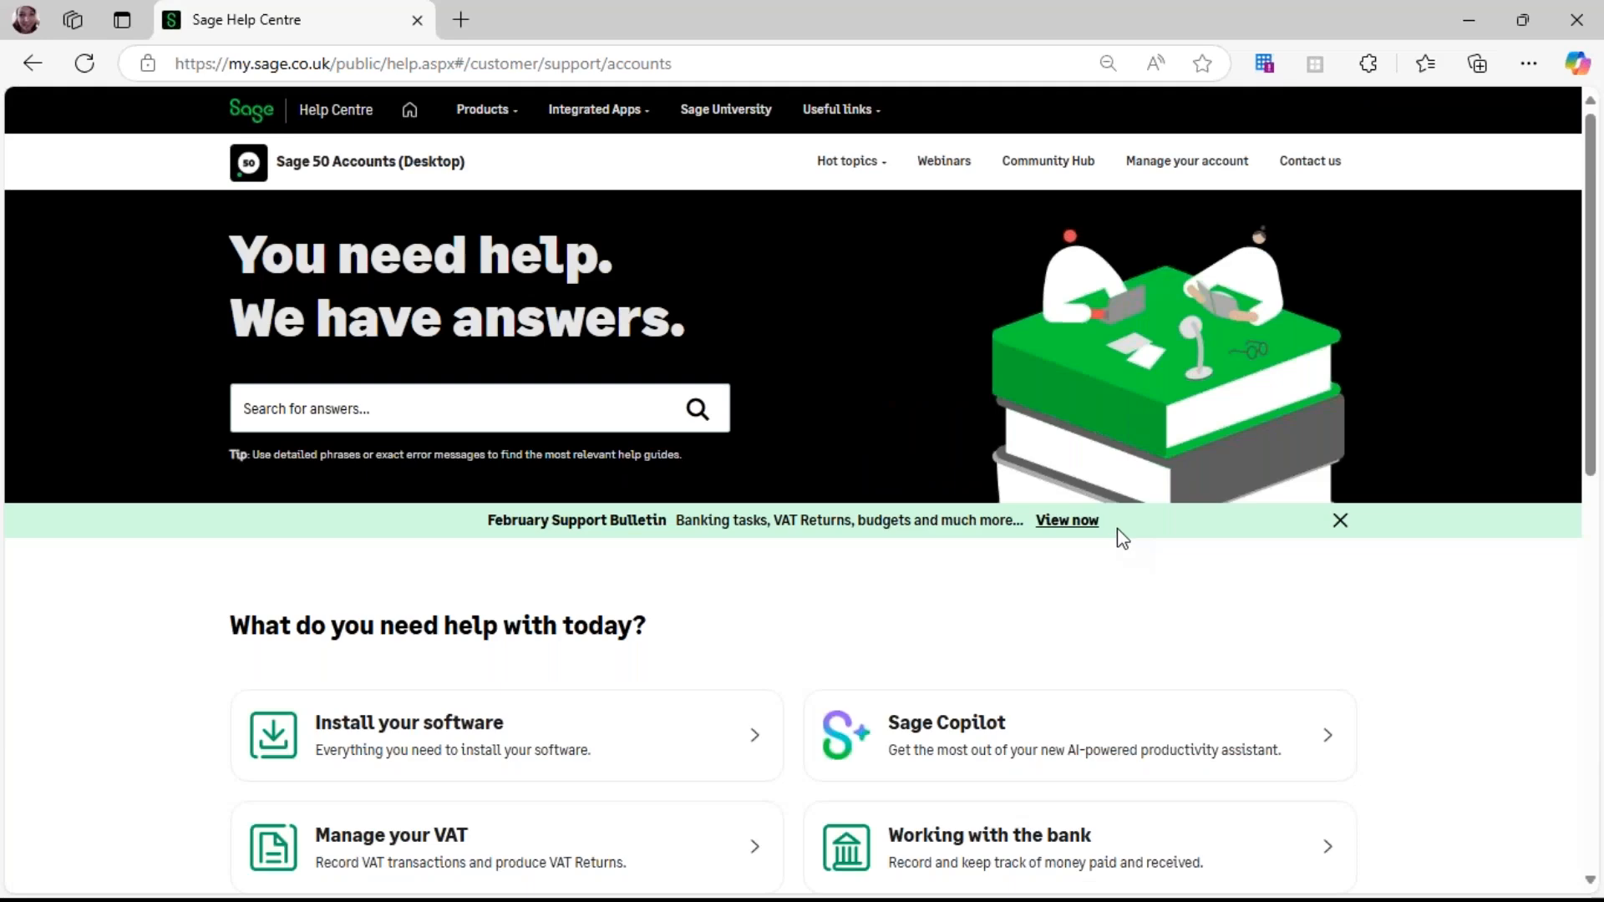
scroll(1172, 553, down, 3)
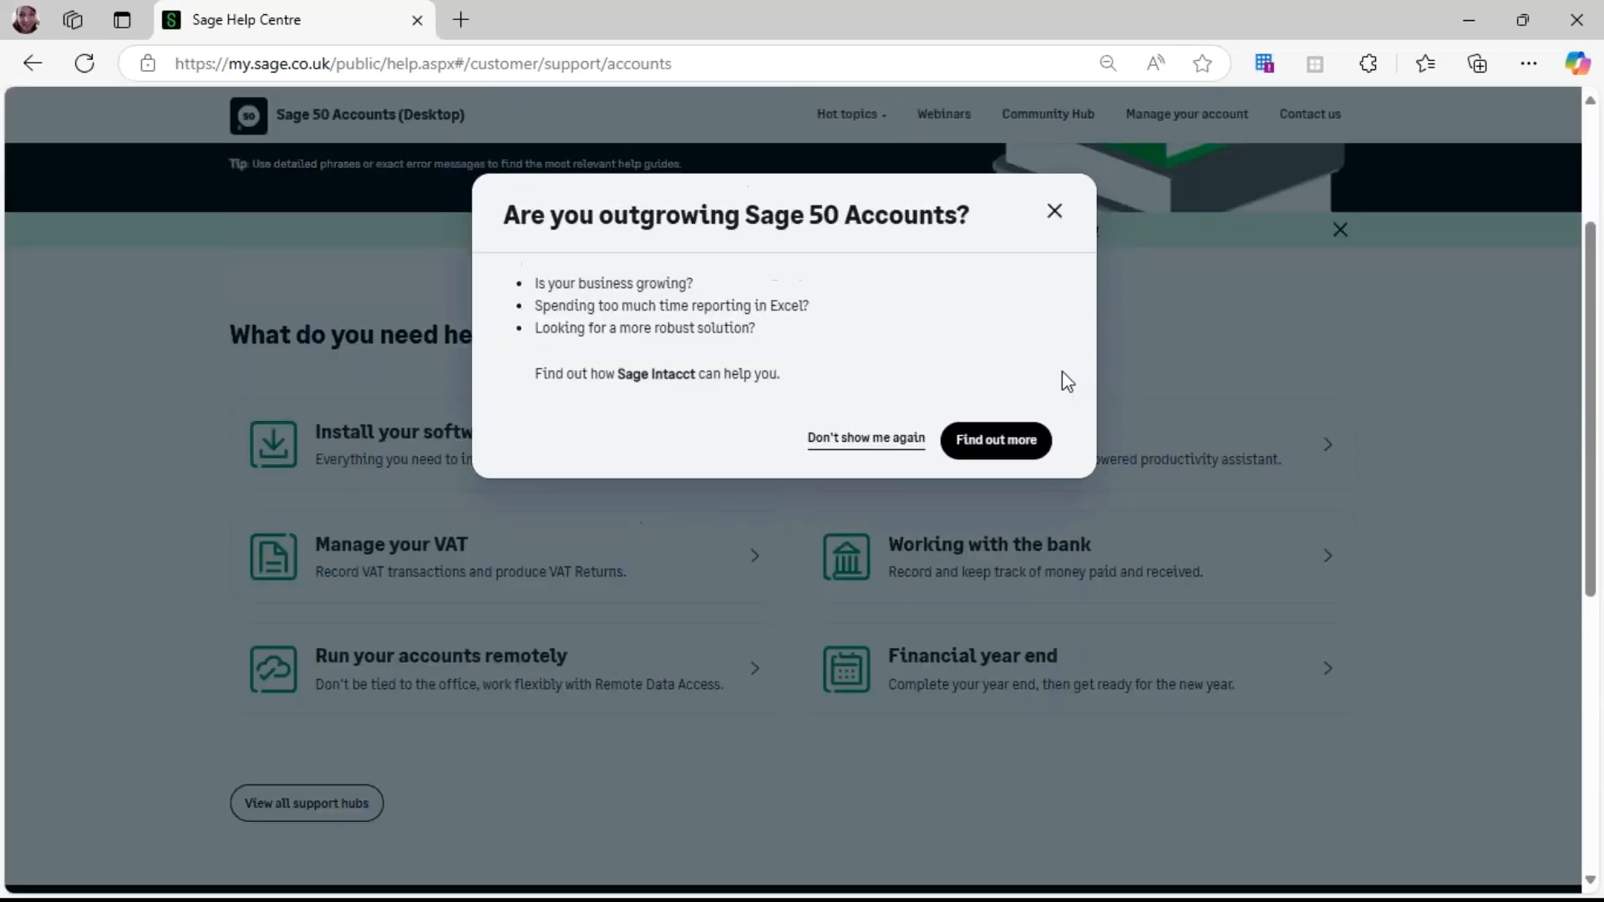
click(1054, 212)
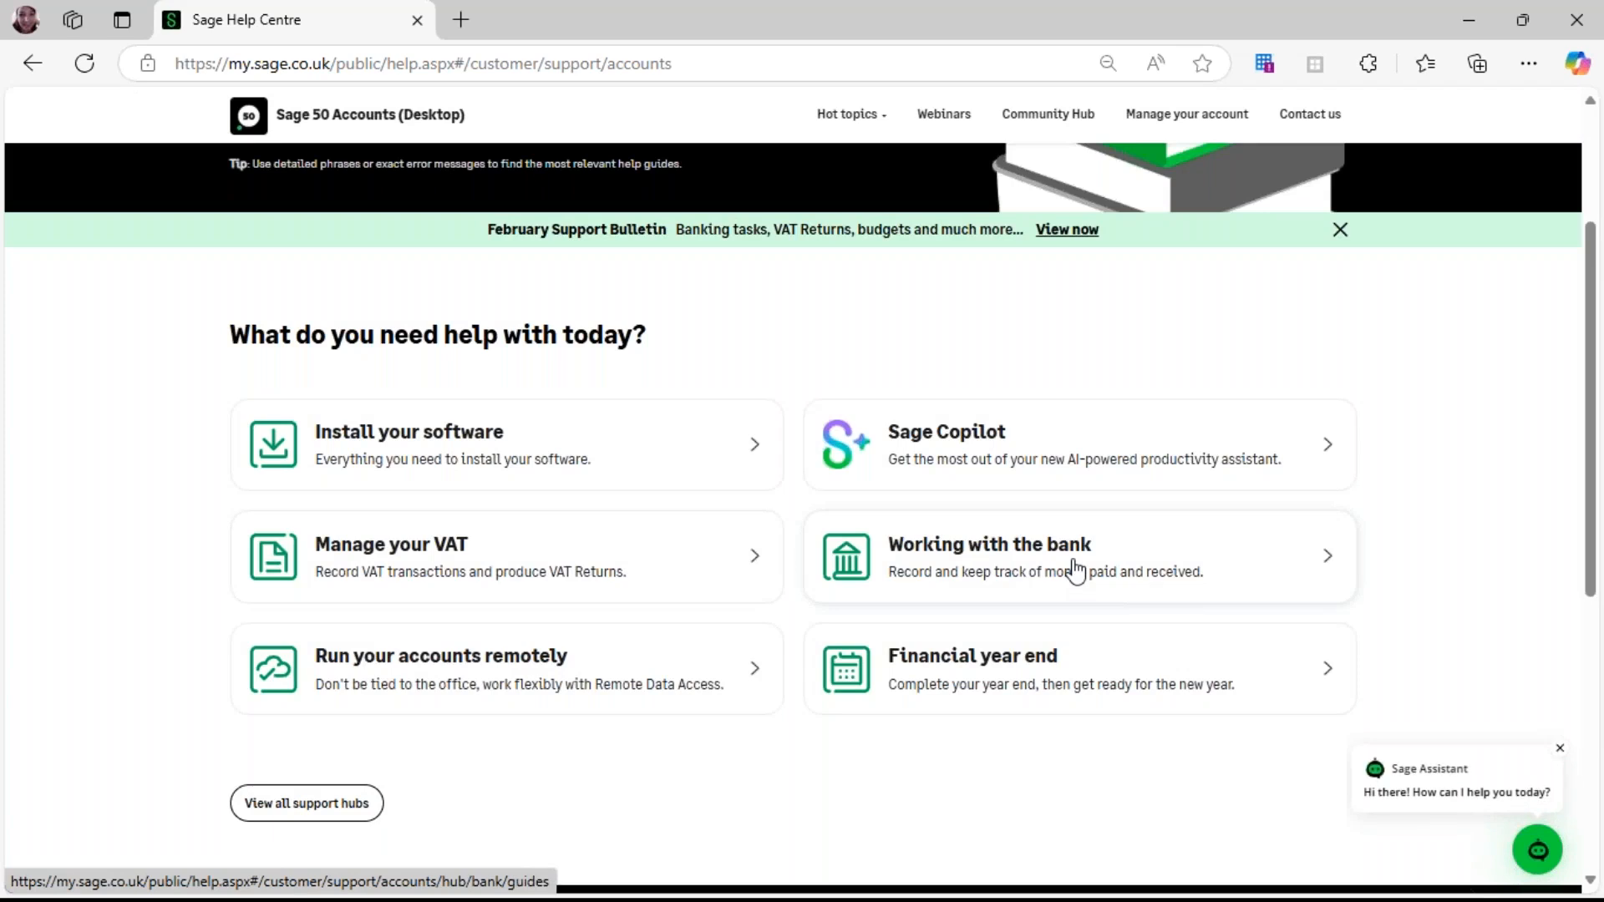
Search the Sage 50 Accounts help for "webinars" and open the Webinars for Sage 50 Accounts article
scroll(913, 458, up, 3)
click(390, 402)
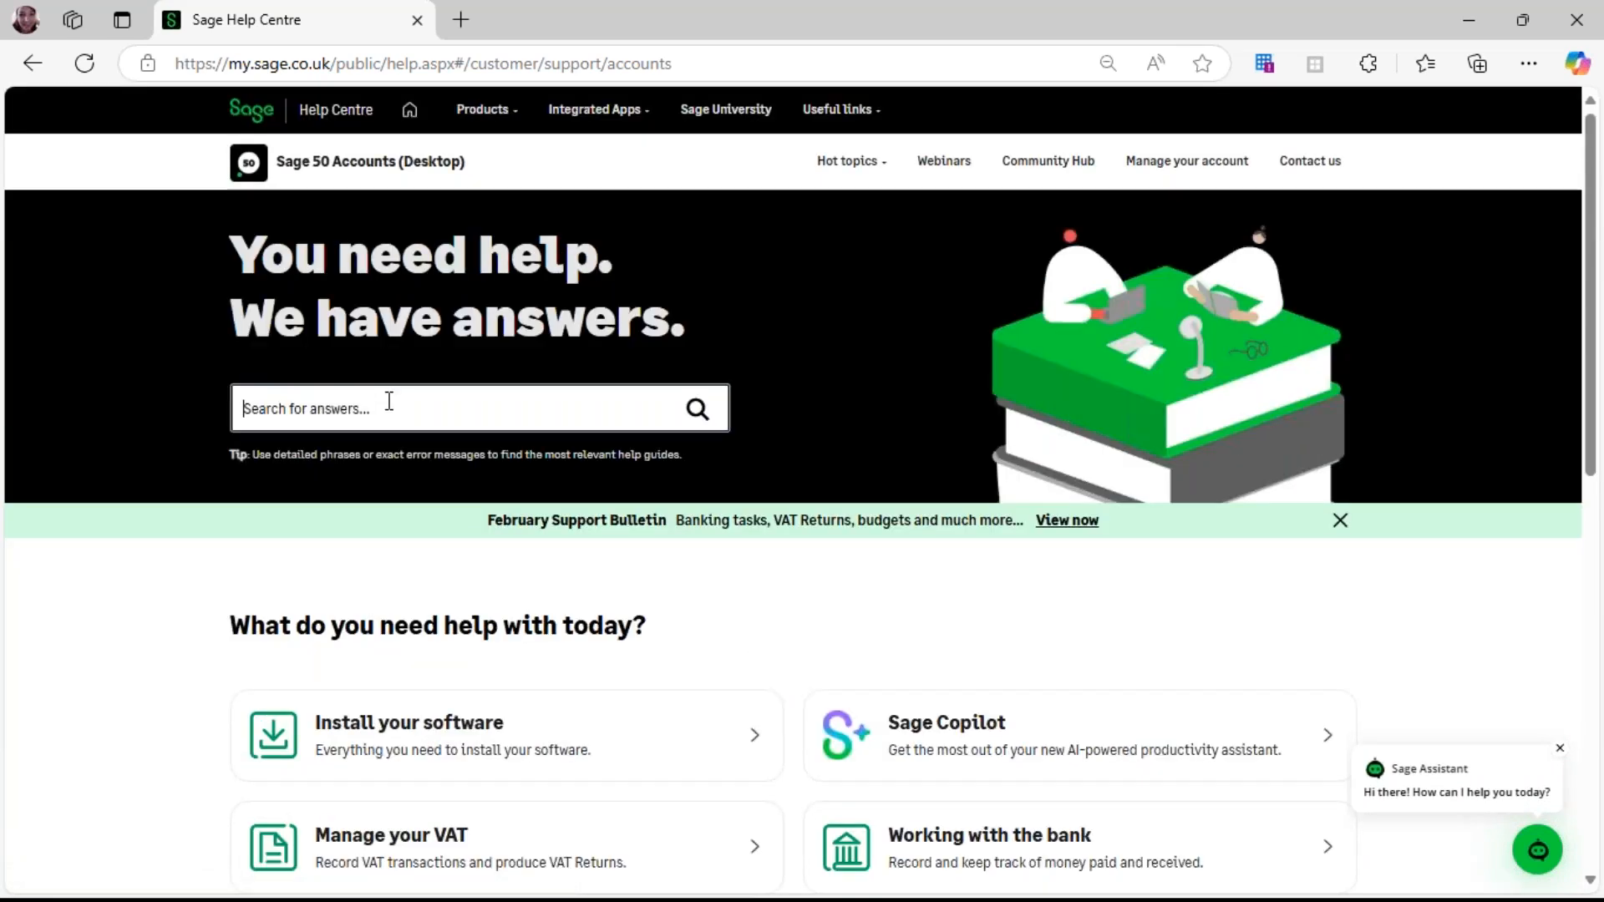
text(webinars)
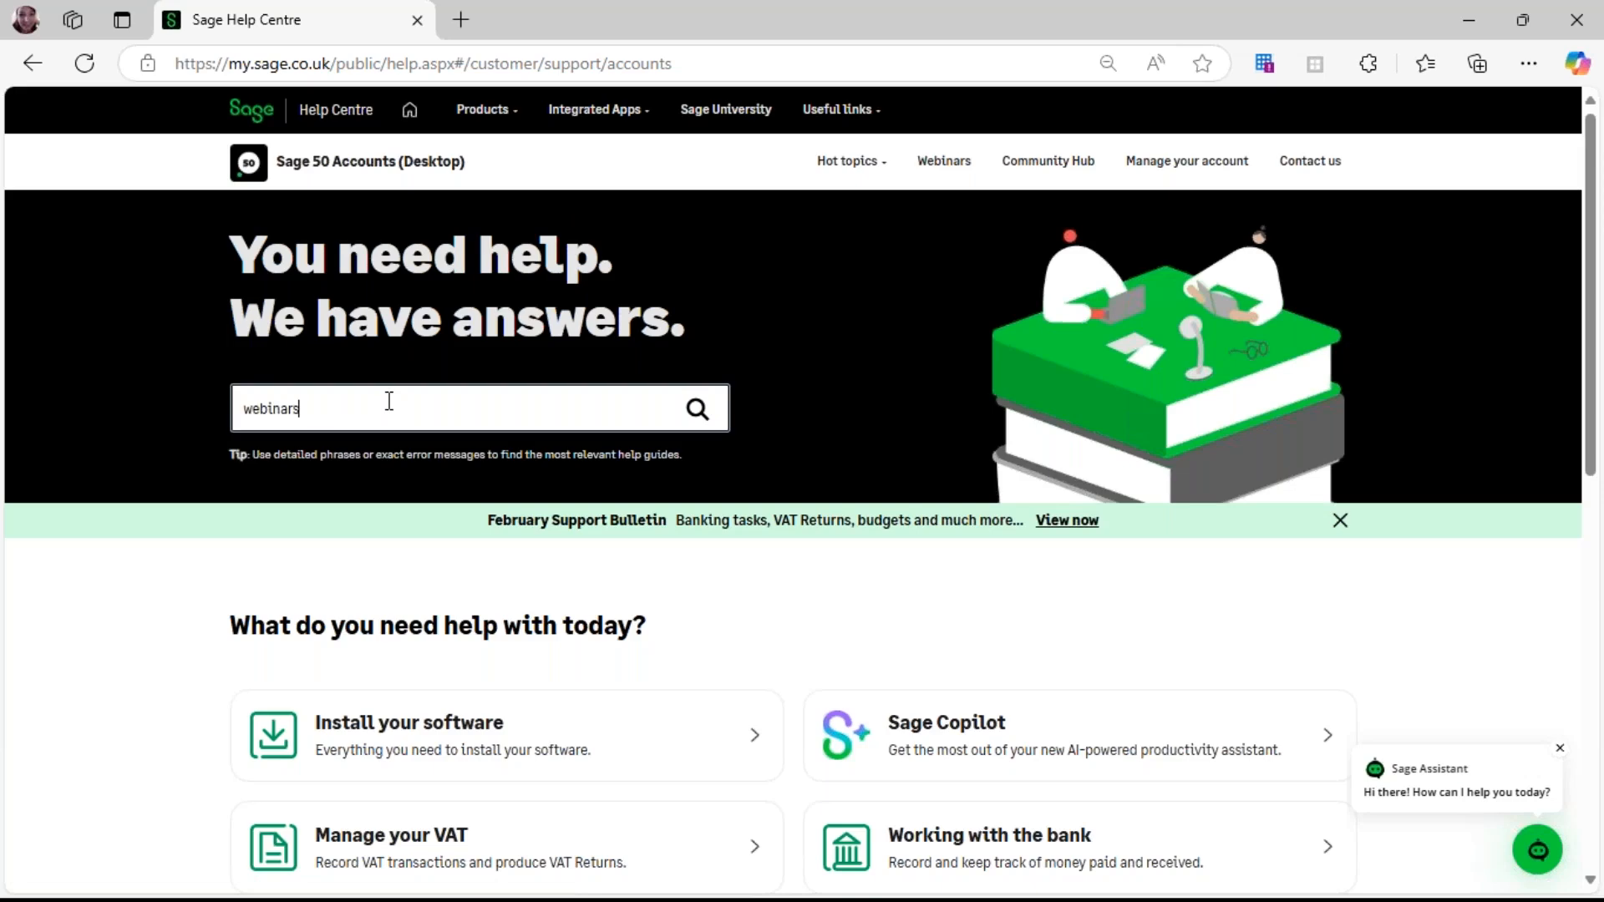
key(Return)
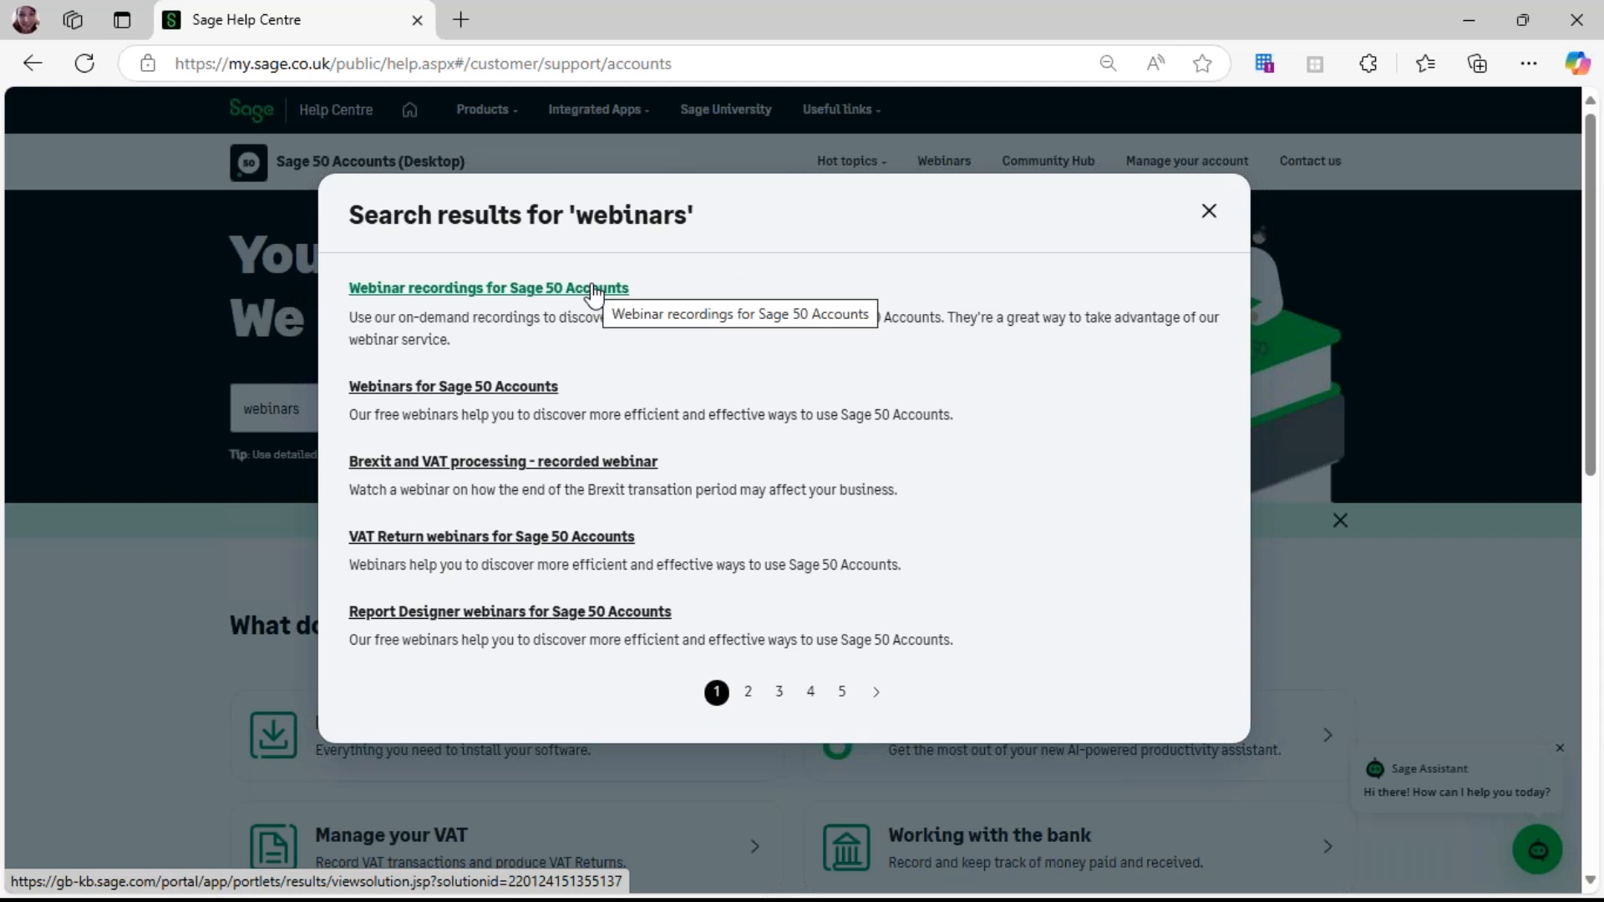
click(437, 387)
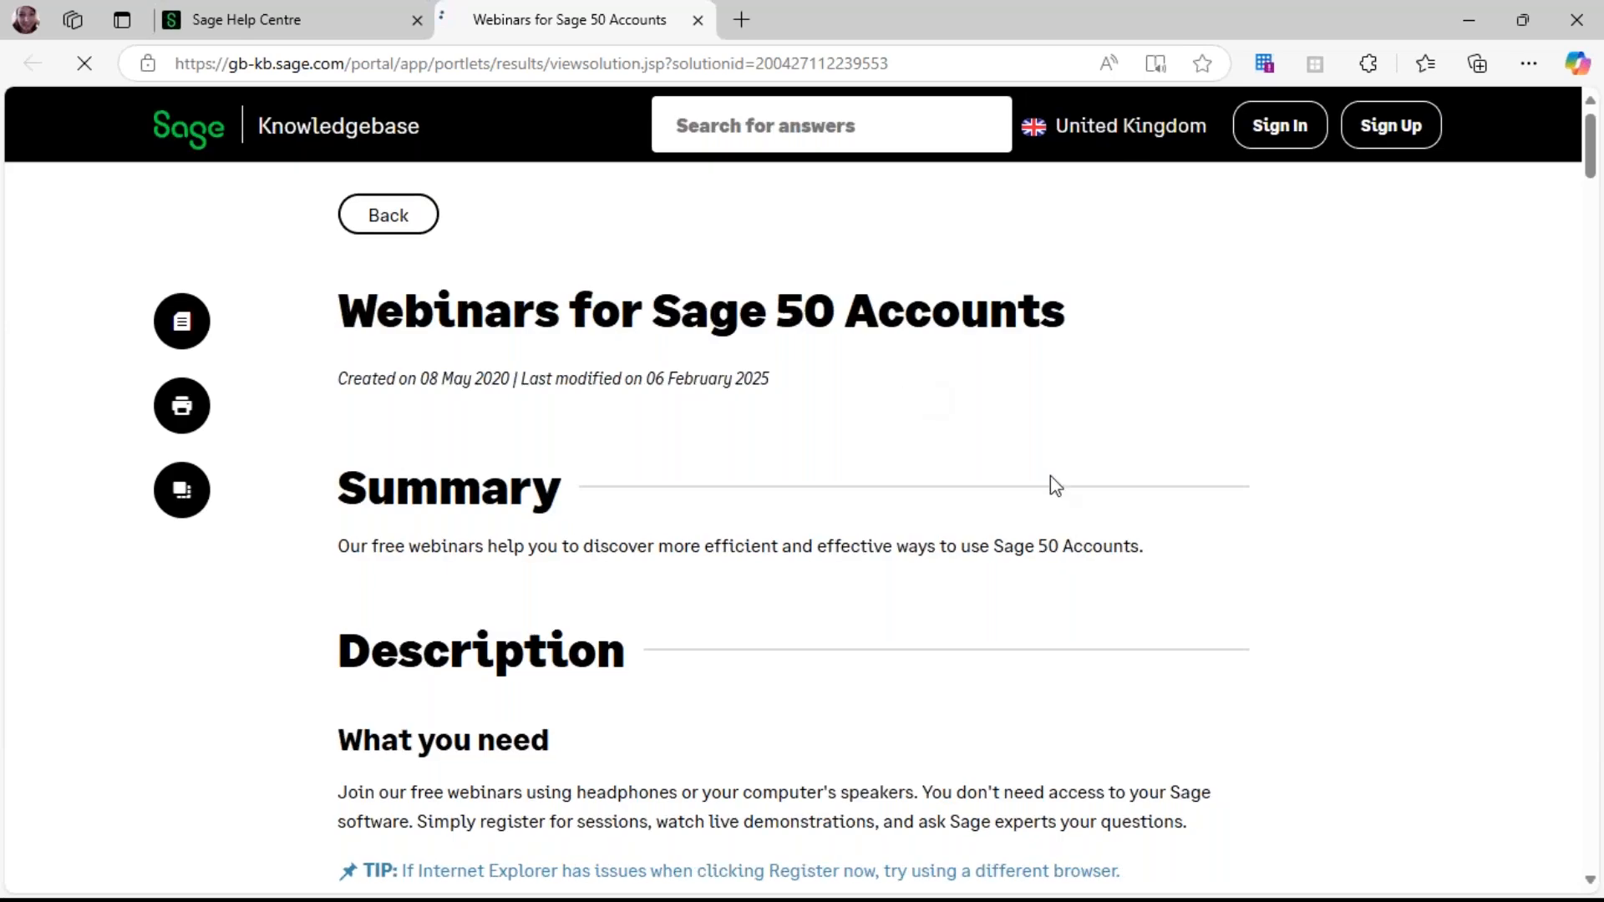
Examine the Banking Excellence 2025 badge sessions and the other scheduled webinars in the Sage 50 Accounts article
scroll(1006, 587, down, 10)
scroll(972, 656, down, 7)
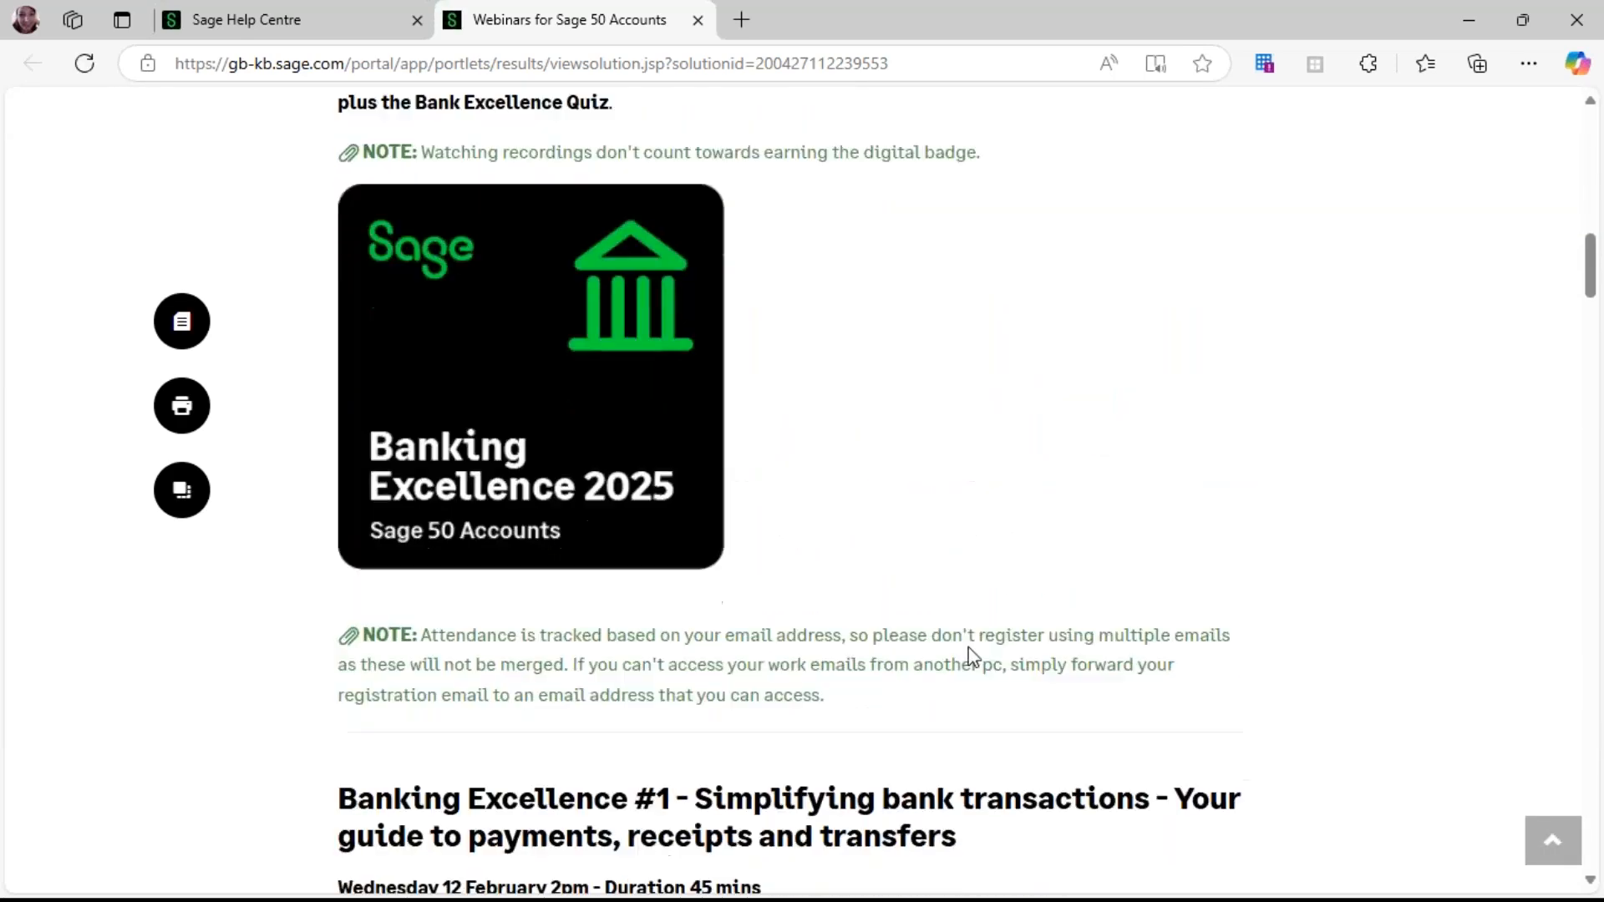
scroll(961, 660, down, 7)
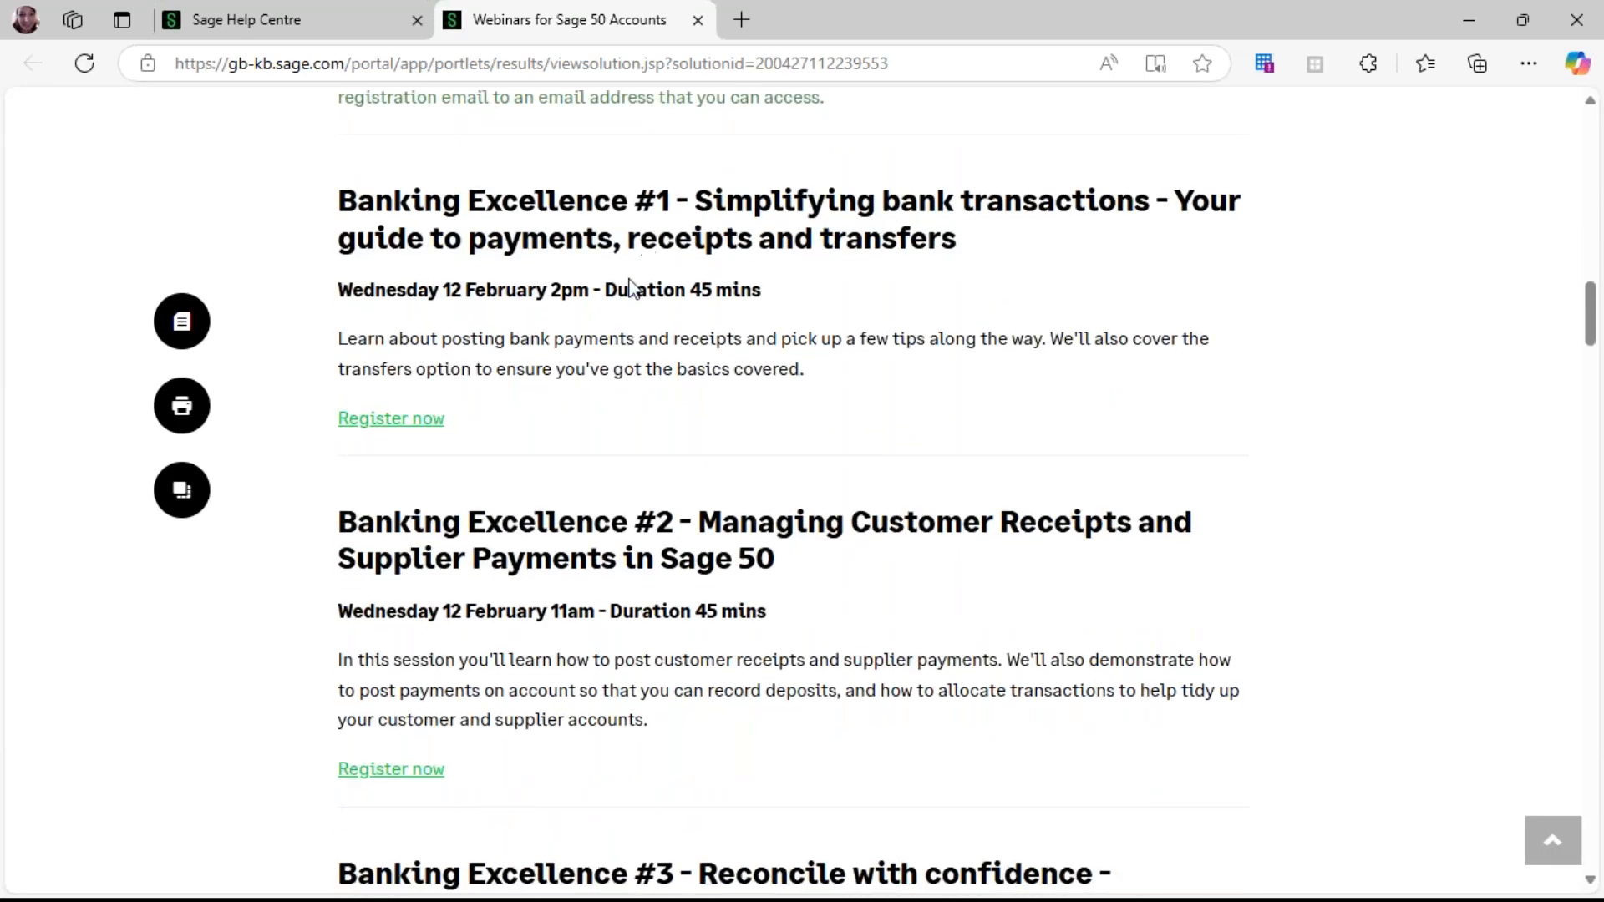
scroll(623, 710, down, 5)
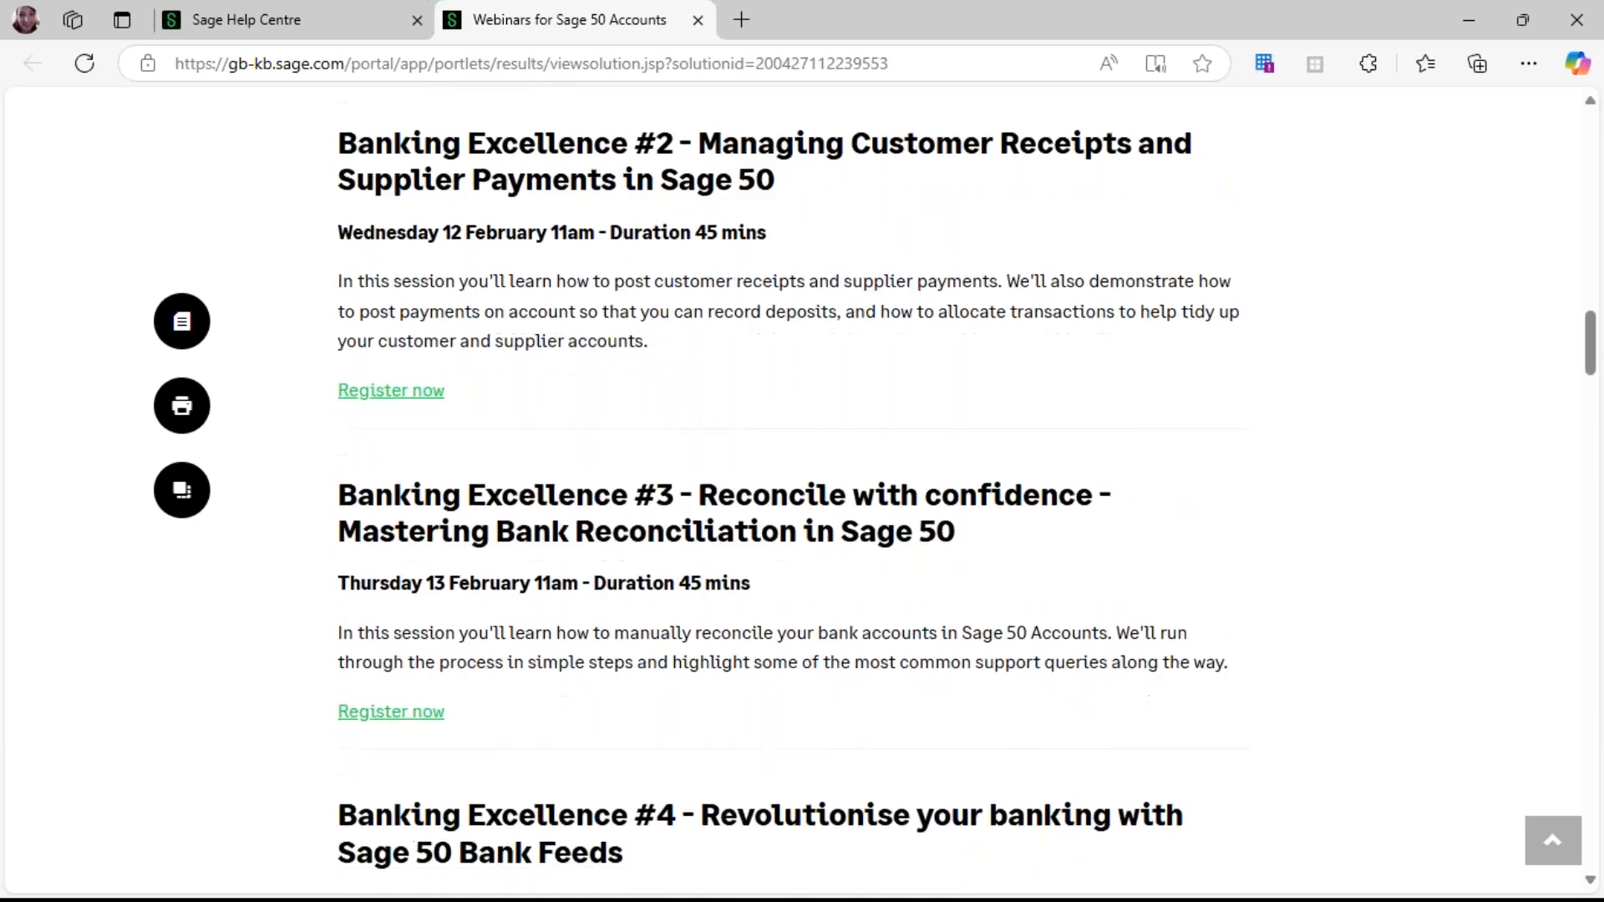
scroll(767, 568, down, 15)
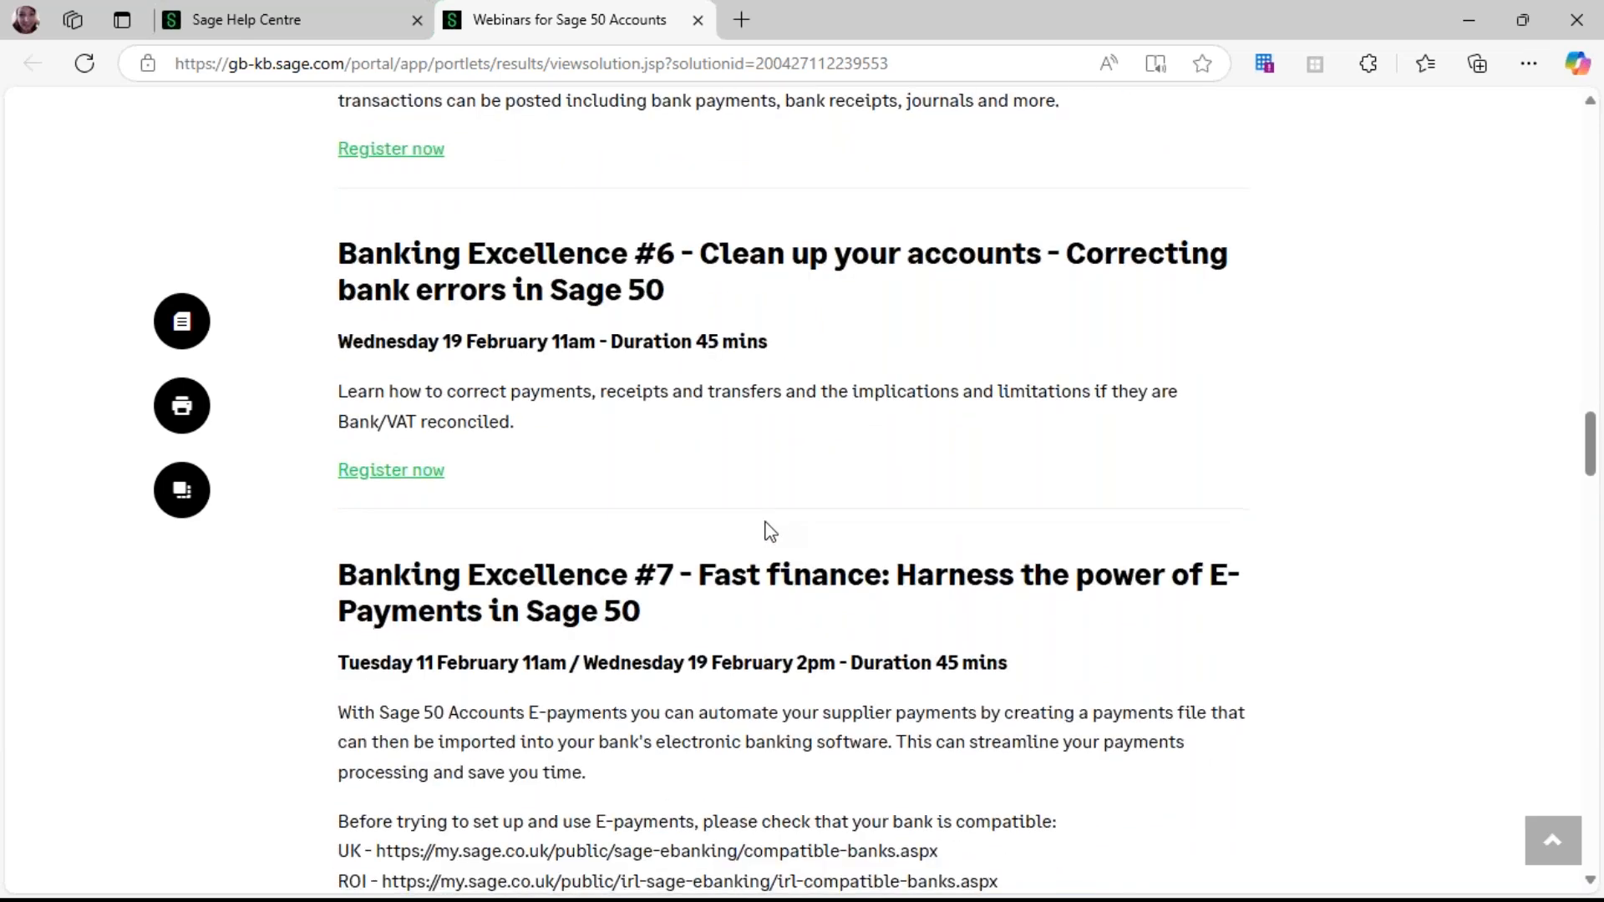
scroll(769, 522, down, 4)
scroll(786, 385, down, 15)
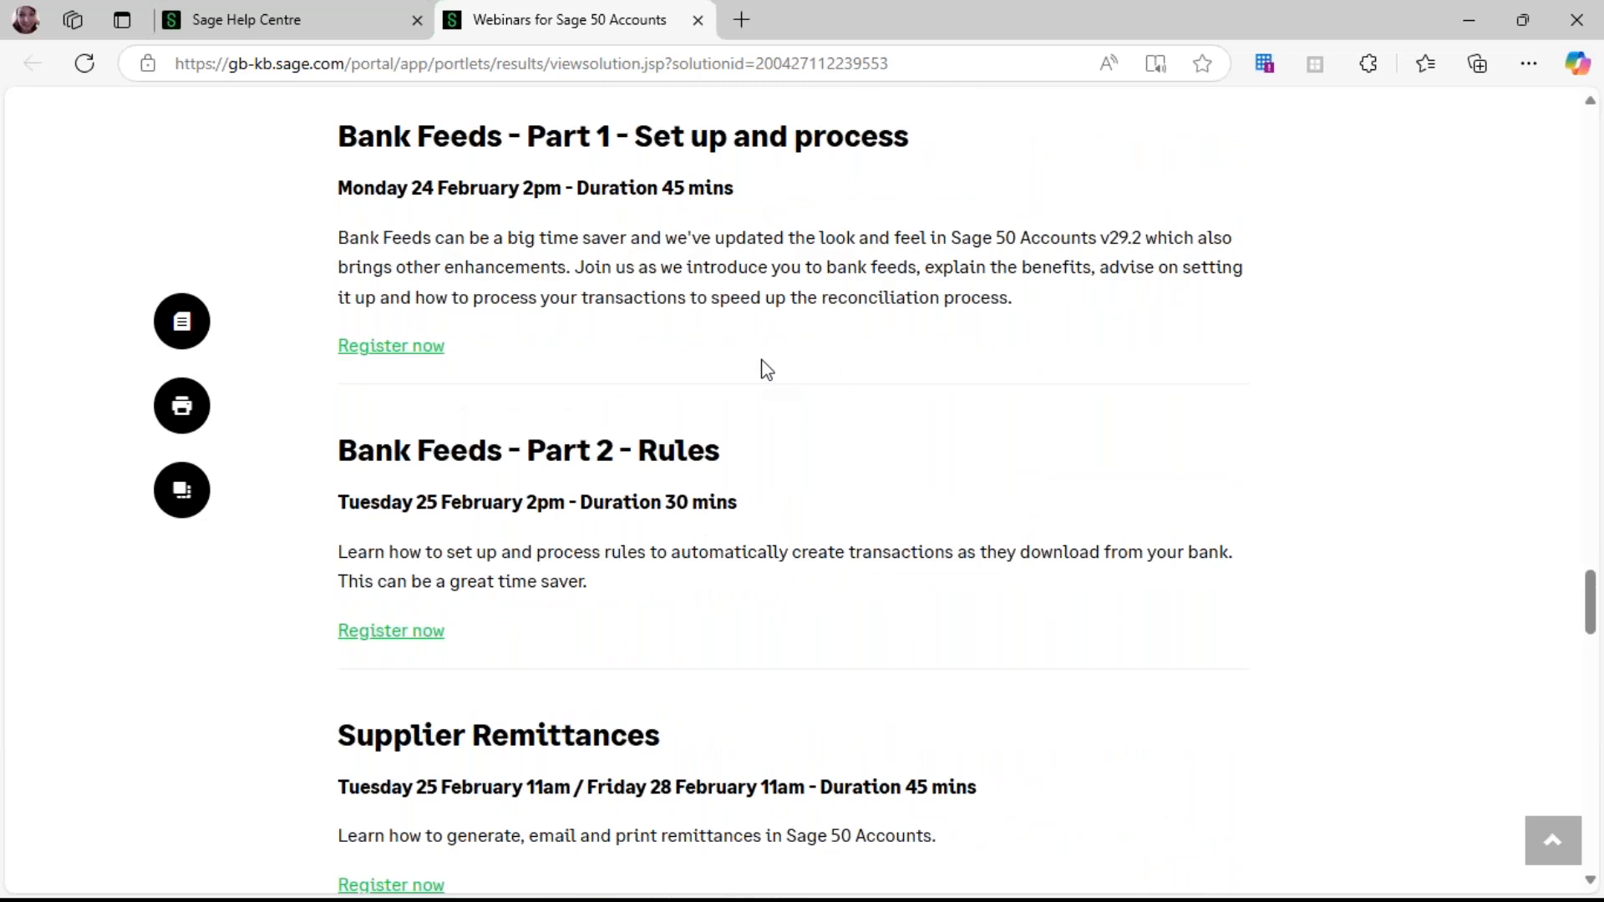
scroll(781, 512, down, 7)
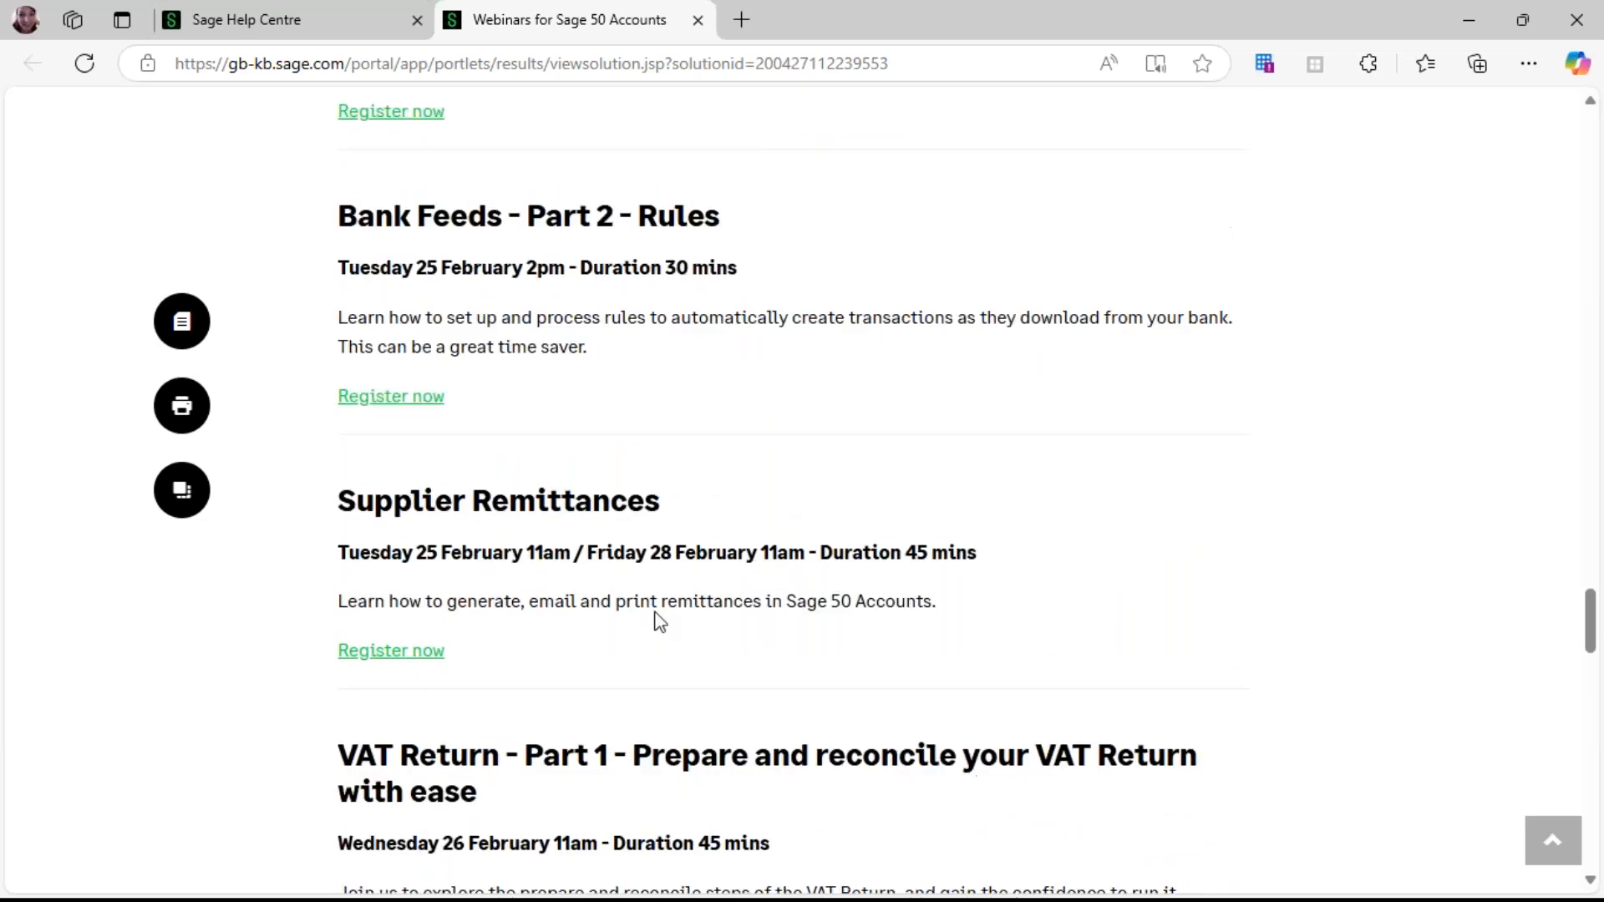
scroll(684, 635, down, 6)
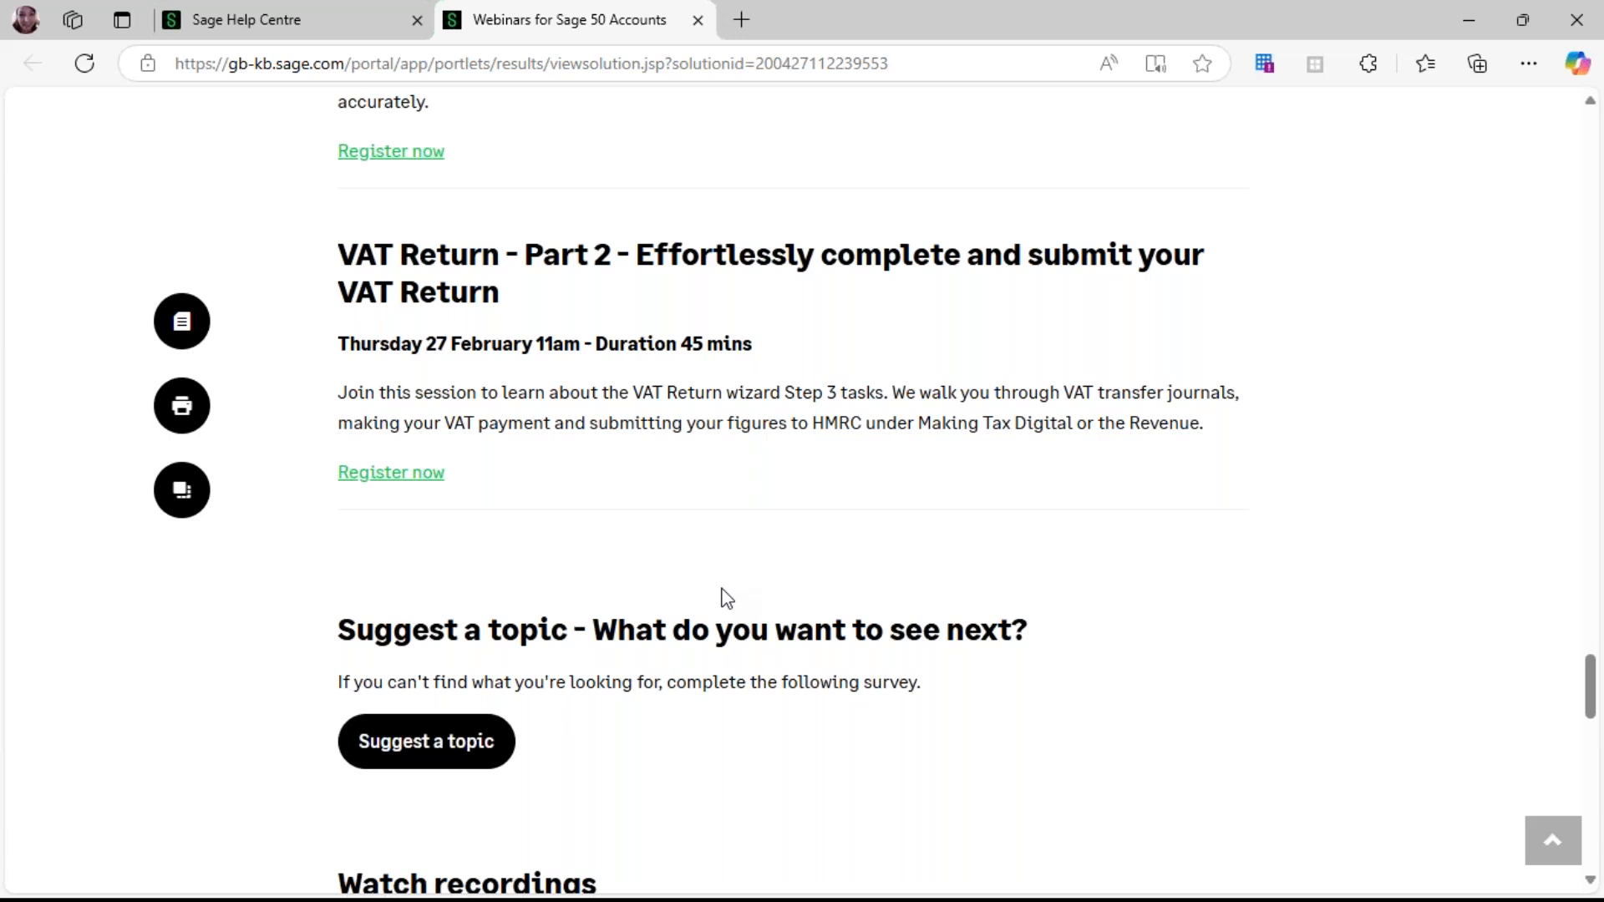
scroll(817, 268, up, 10)
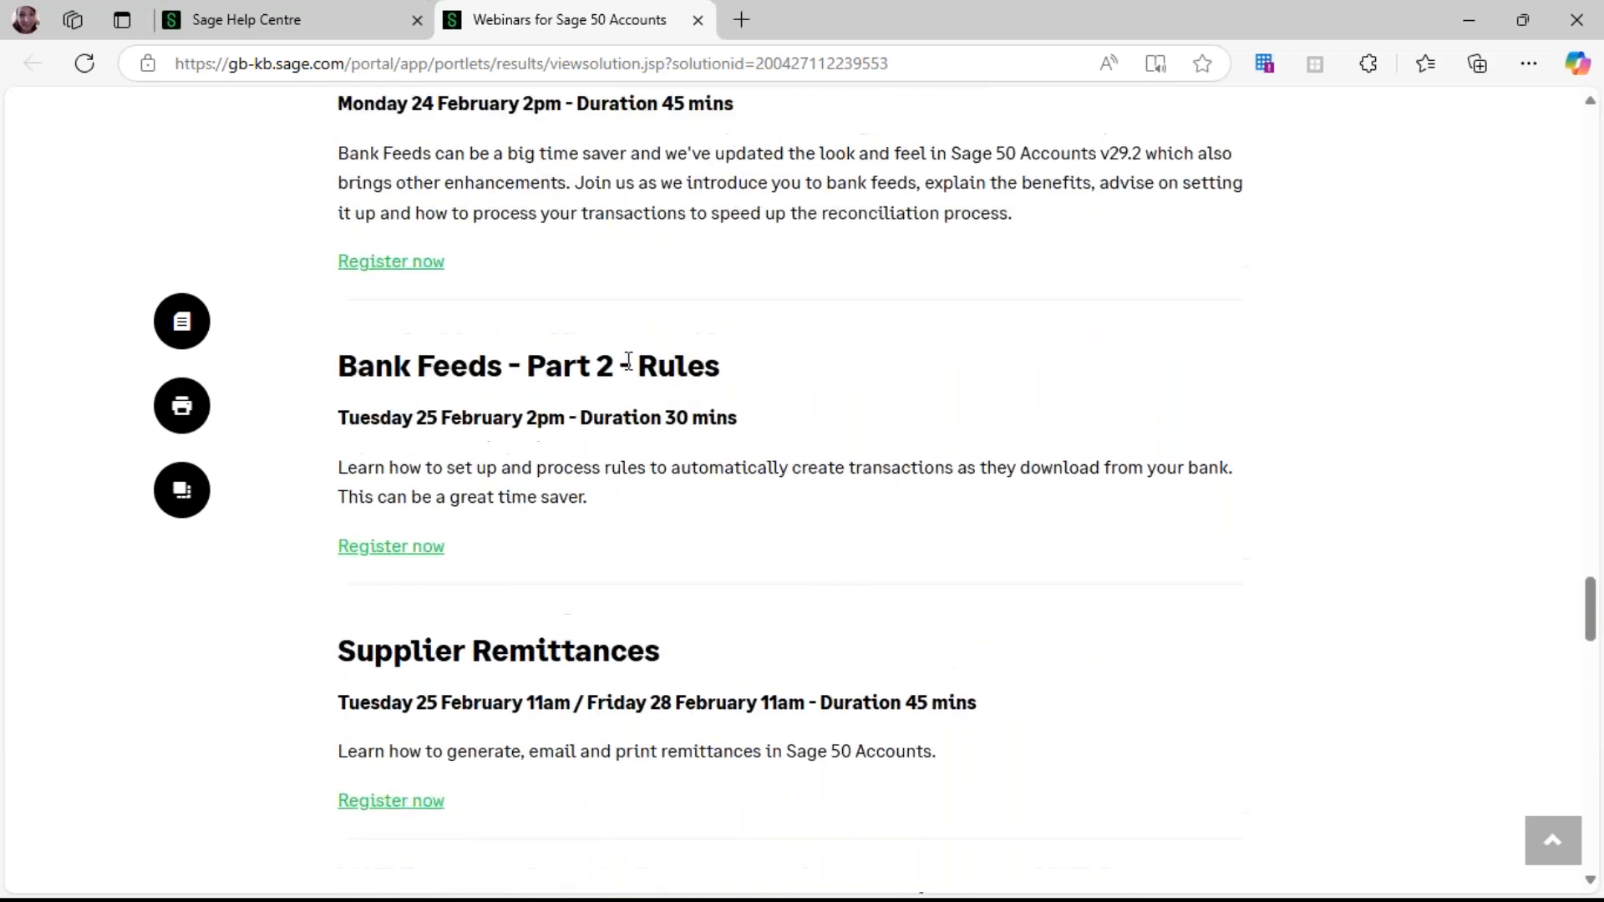
scroll(628, 361, up, 5)
Close the Help Centre's webinar search results, switch to the Sage 50 Payroll (Desktop) support page and dismiss the bespoke training promotion
click(317, 25)
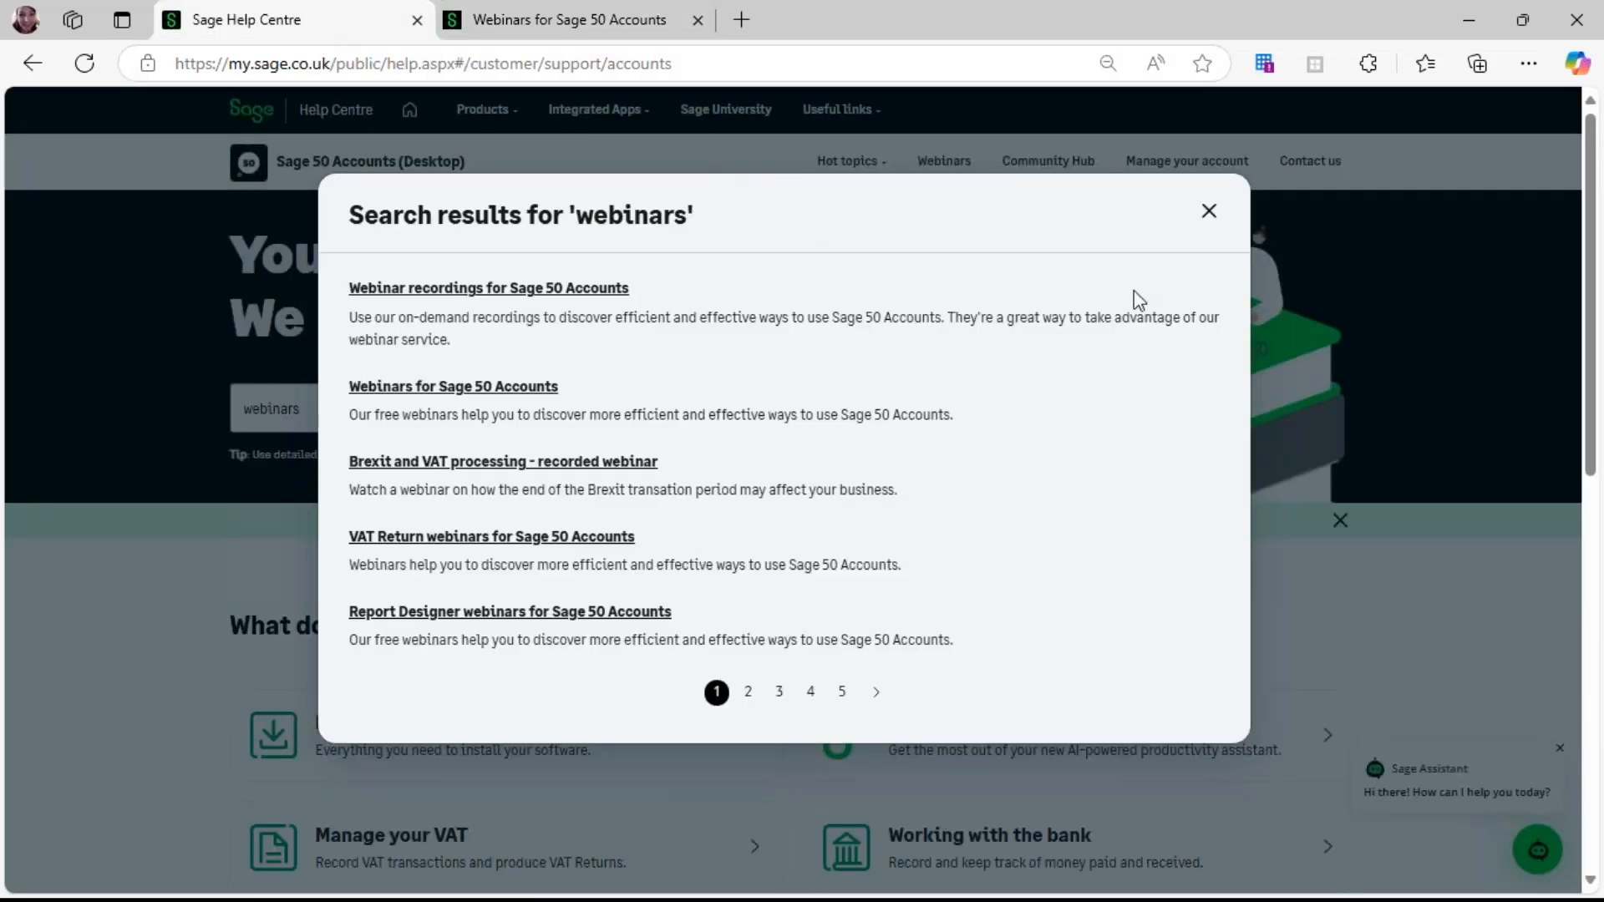
click(1209, 211)
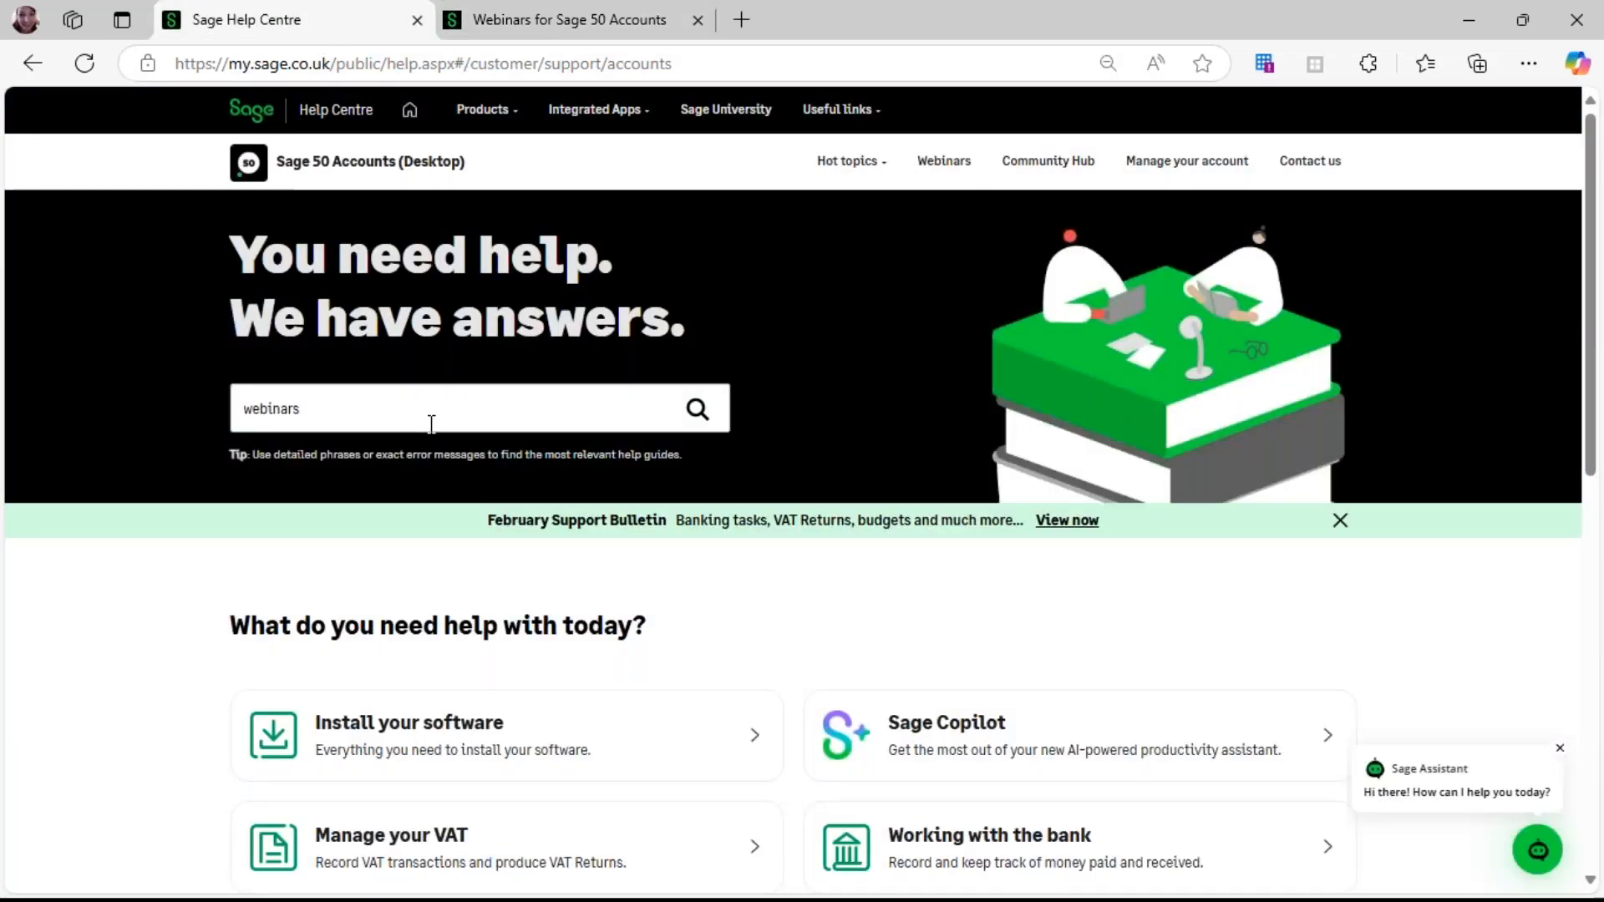
click(484, 110)
click(552, 197)
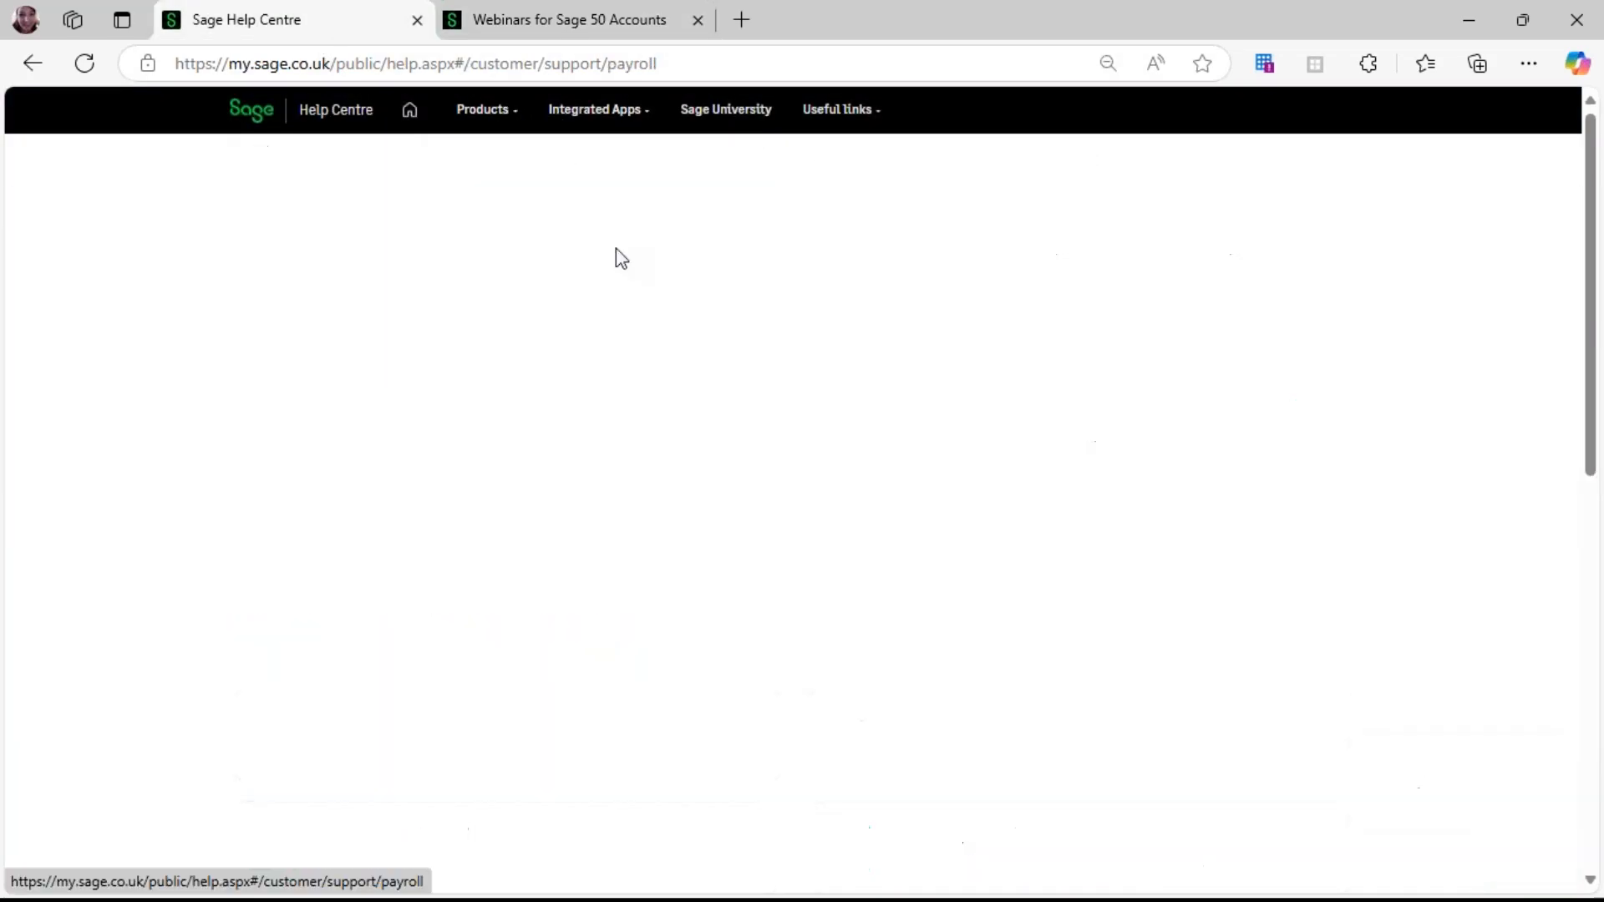
scroll(725, 464, down, 5)
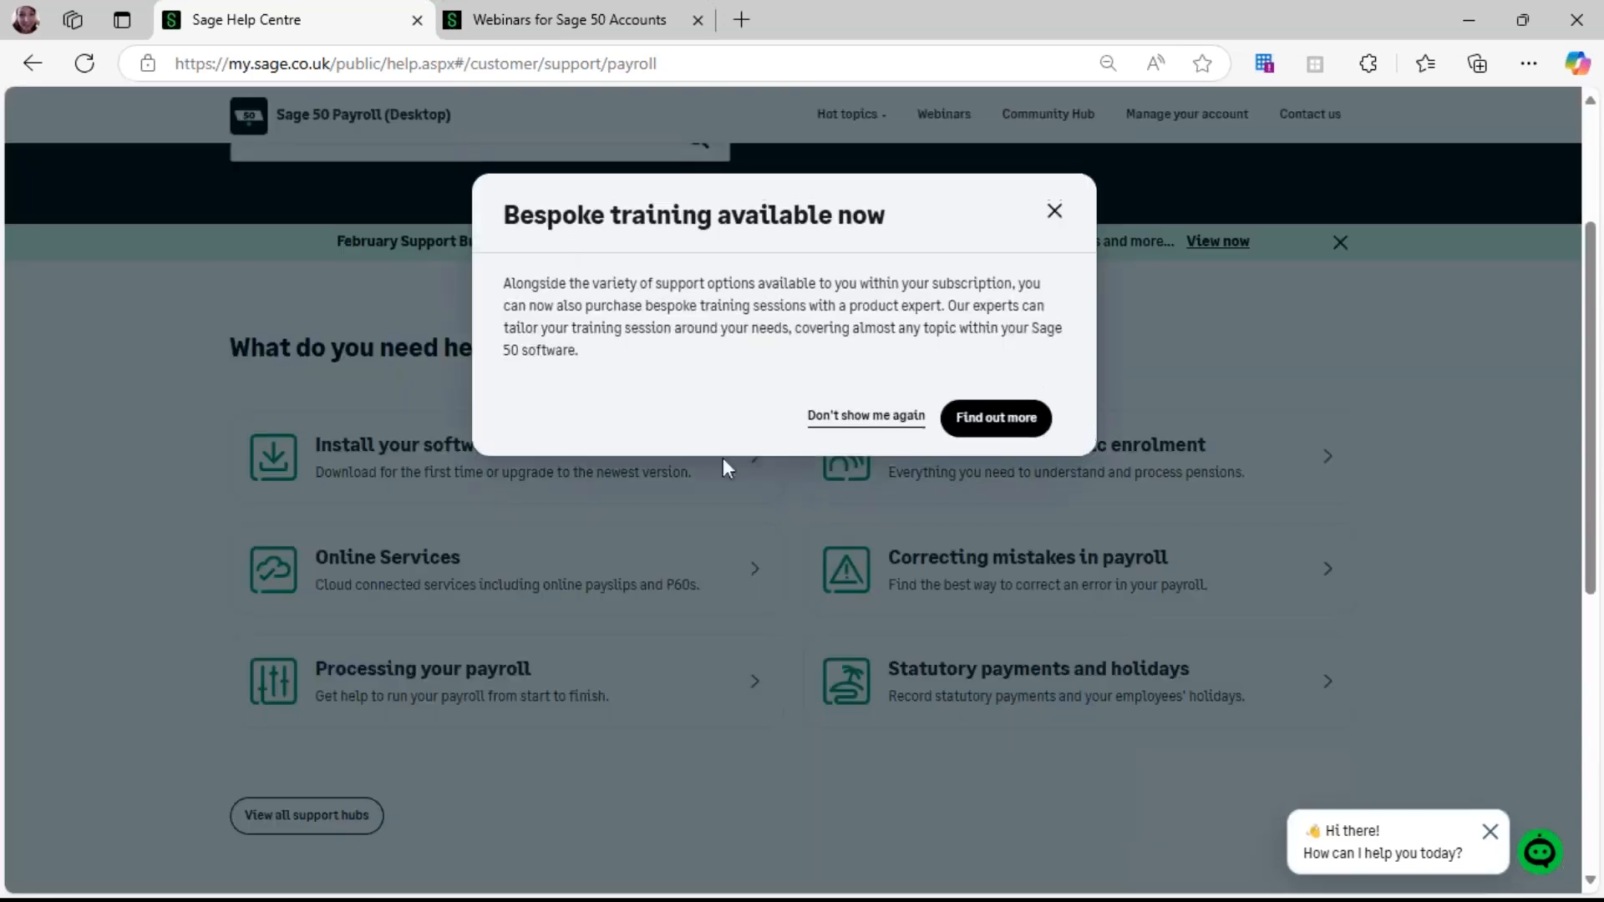
click(1054, 211)
scroll(1122, 217, up, 2)
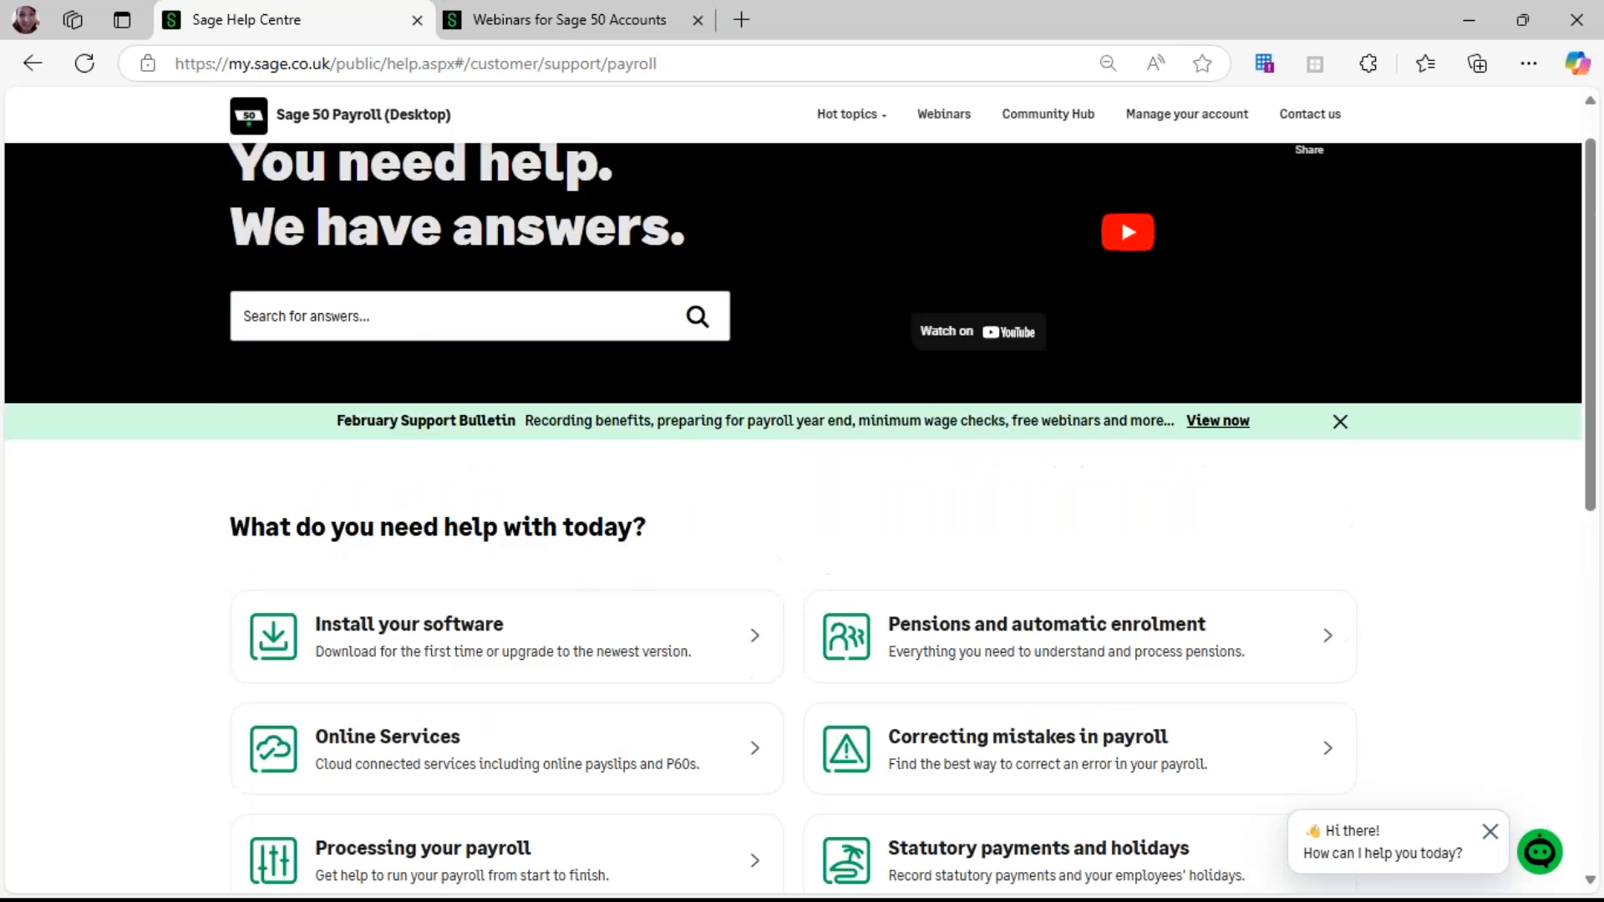
Search the Sage 50 Payroll help for "webinar" and open the Webinars for Sage 50 Payroll article
scroll(1122, 217, up, 2)
click(523, 418)
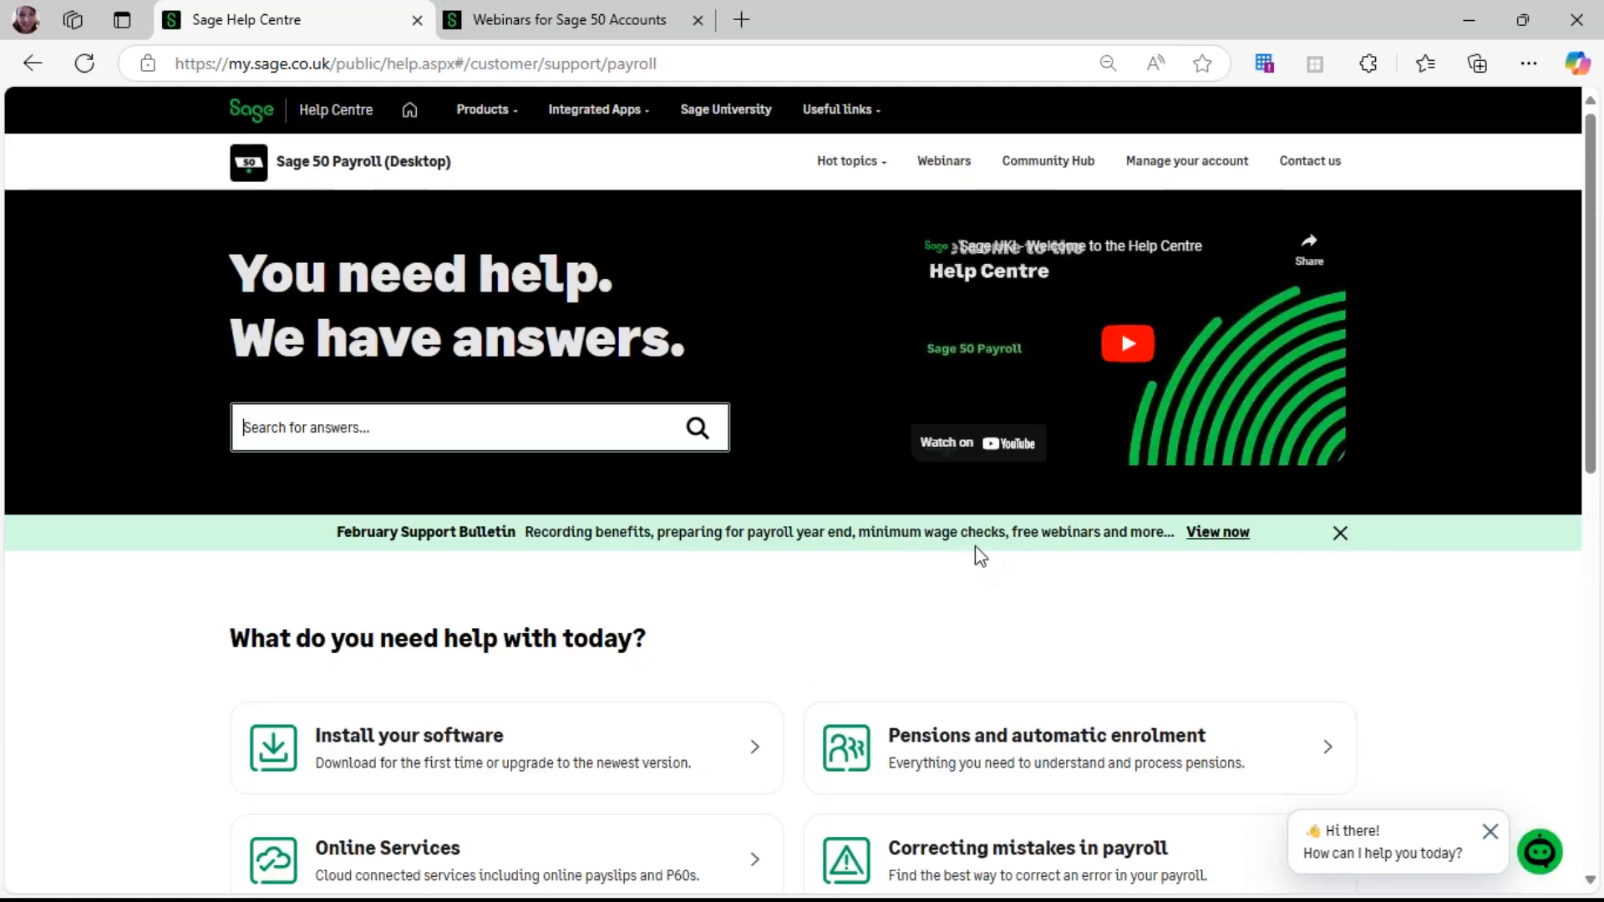
text(webianr)
key(BackSpace)
key(BackSpace)
key(BackSpace)
text(na)
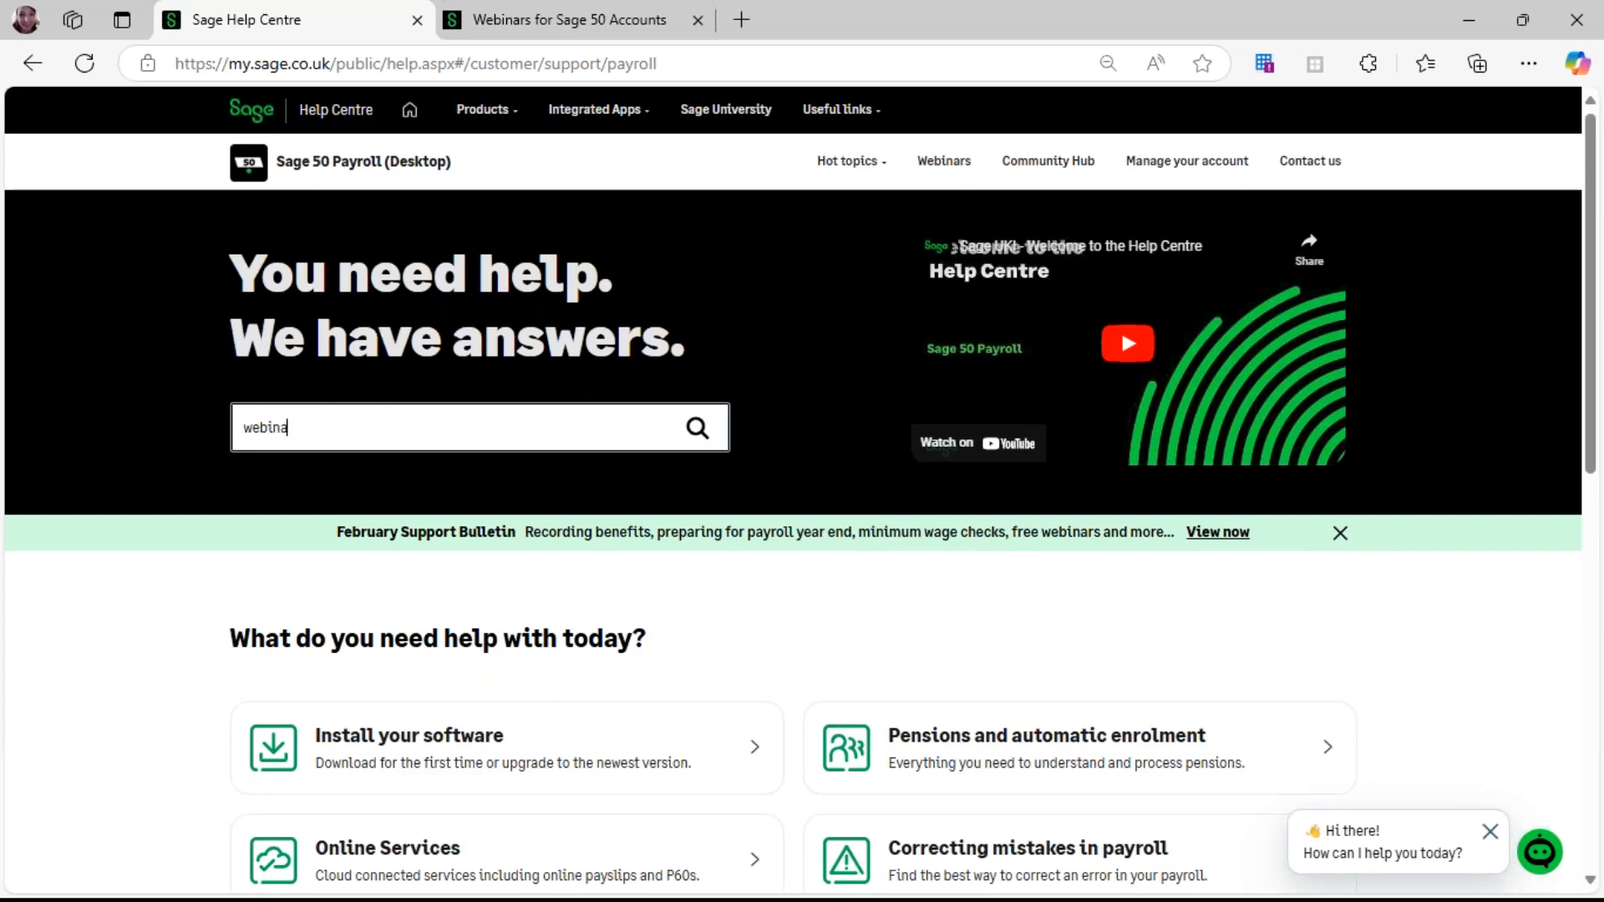
text(r)
key(Return)
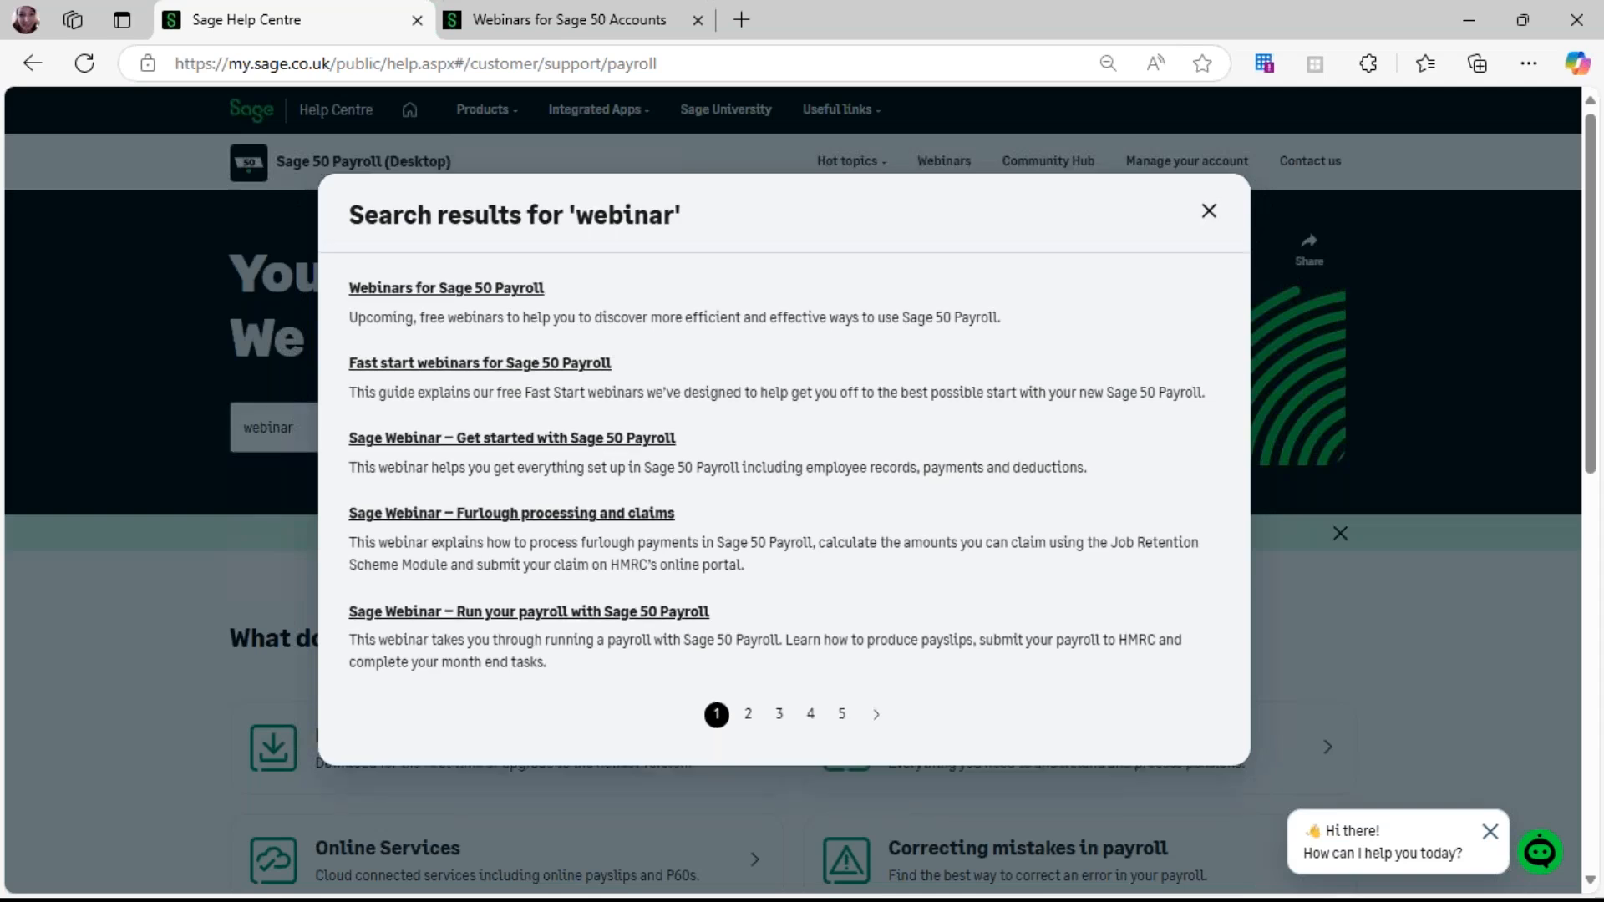
click(483, 293)
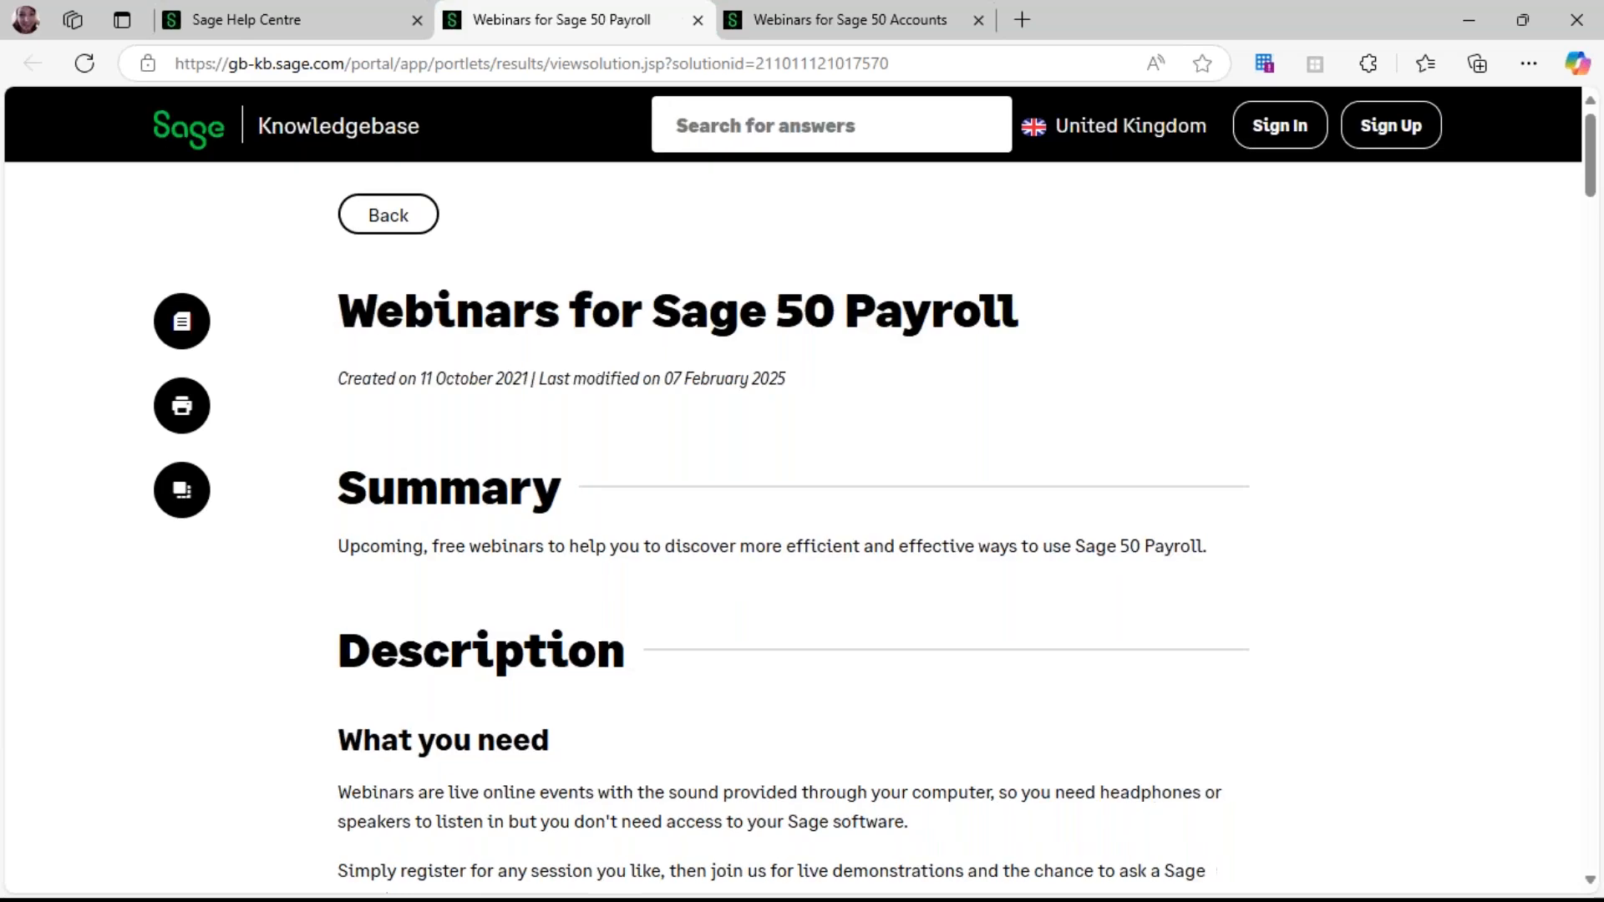
Examine the upcoming Sage 50 Payroll webinars, including the Payroll Year End 2025 sessions and their dates
scroll(817, 584, down, 12)
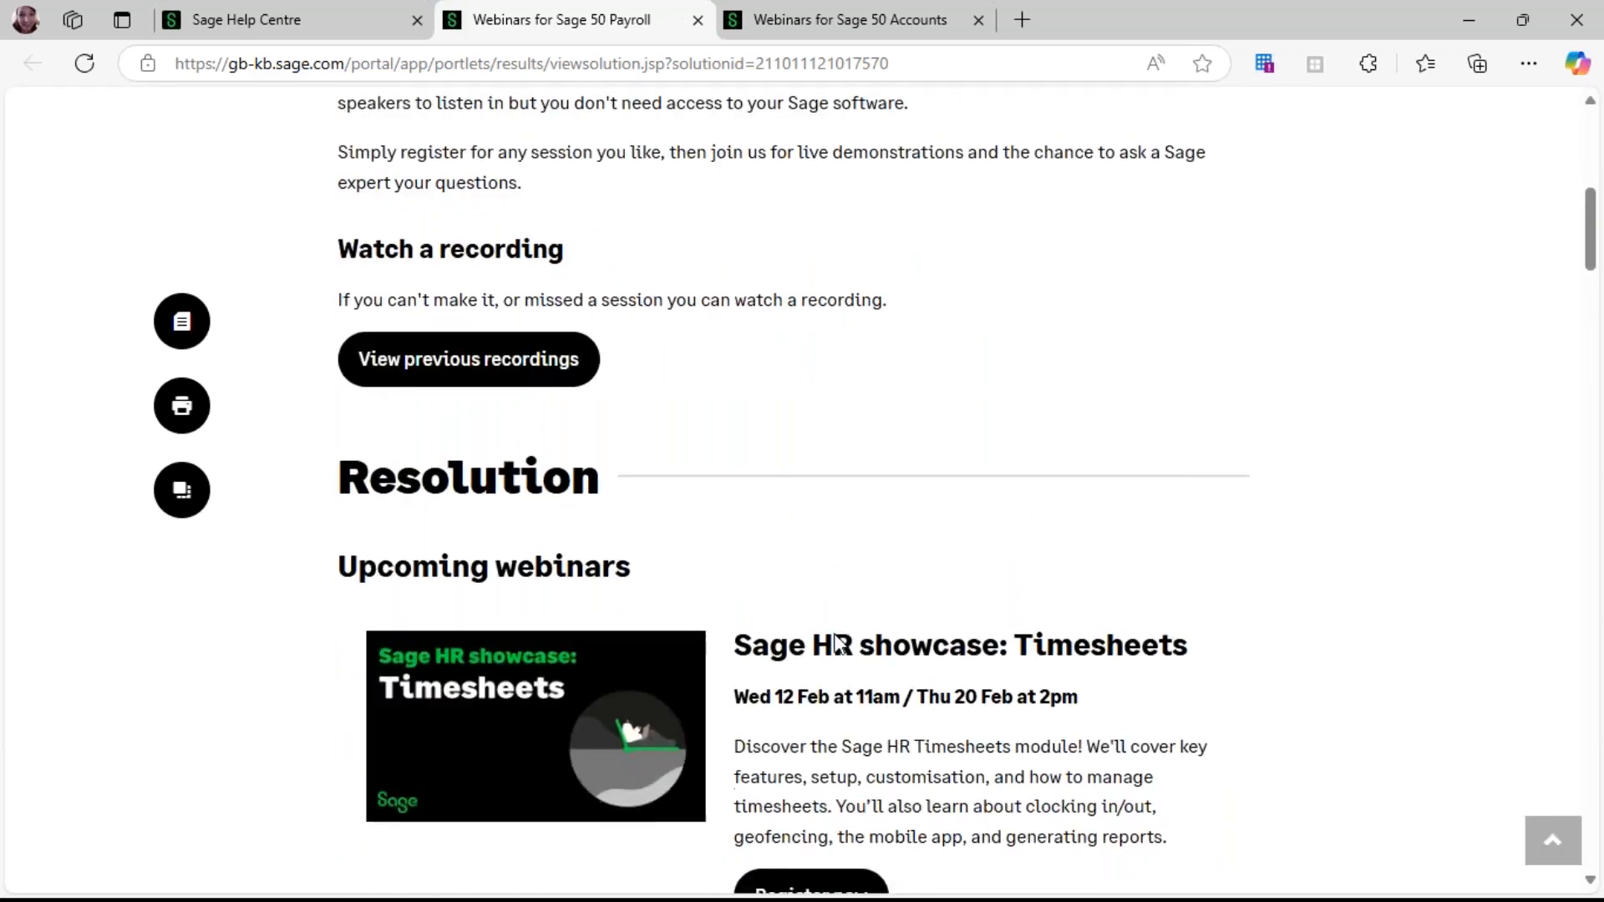
scroll(846, 639, down, 5)
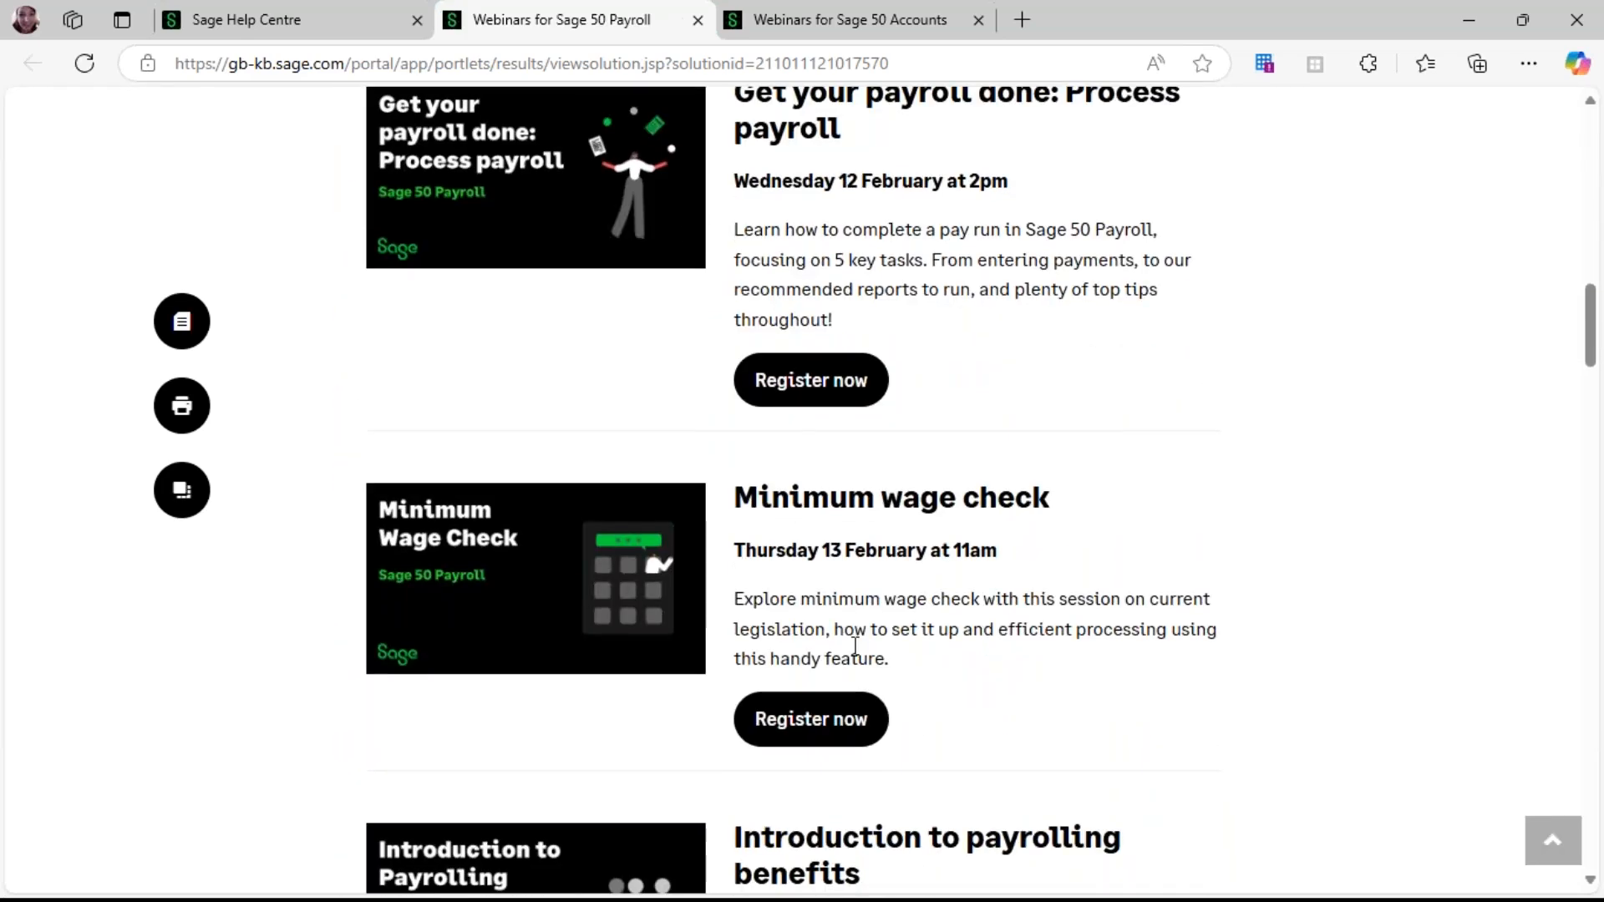
scroll(855, 648, down, 10)
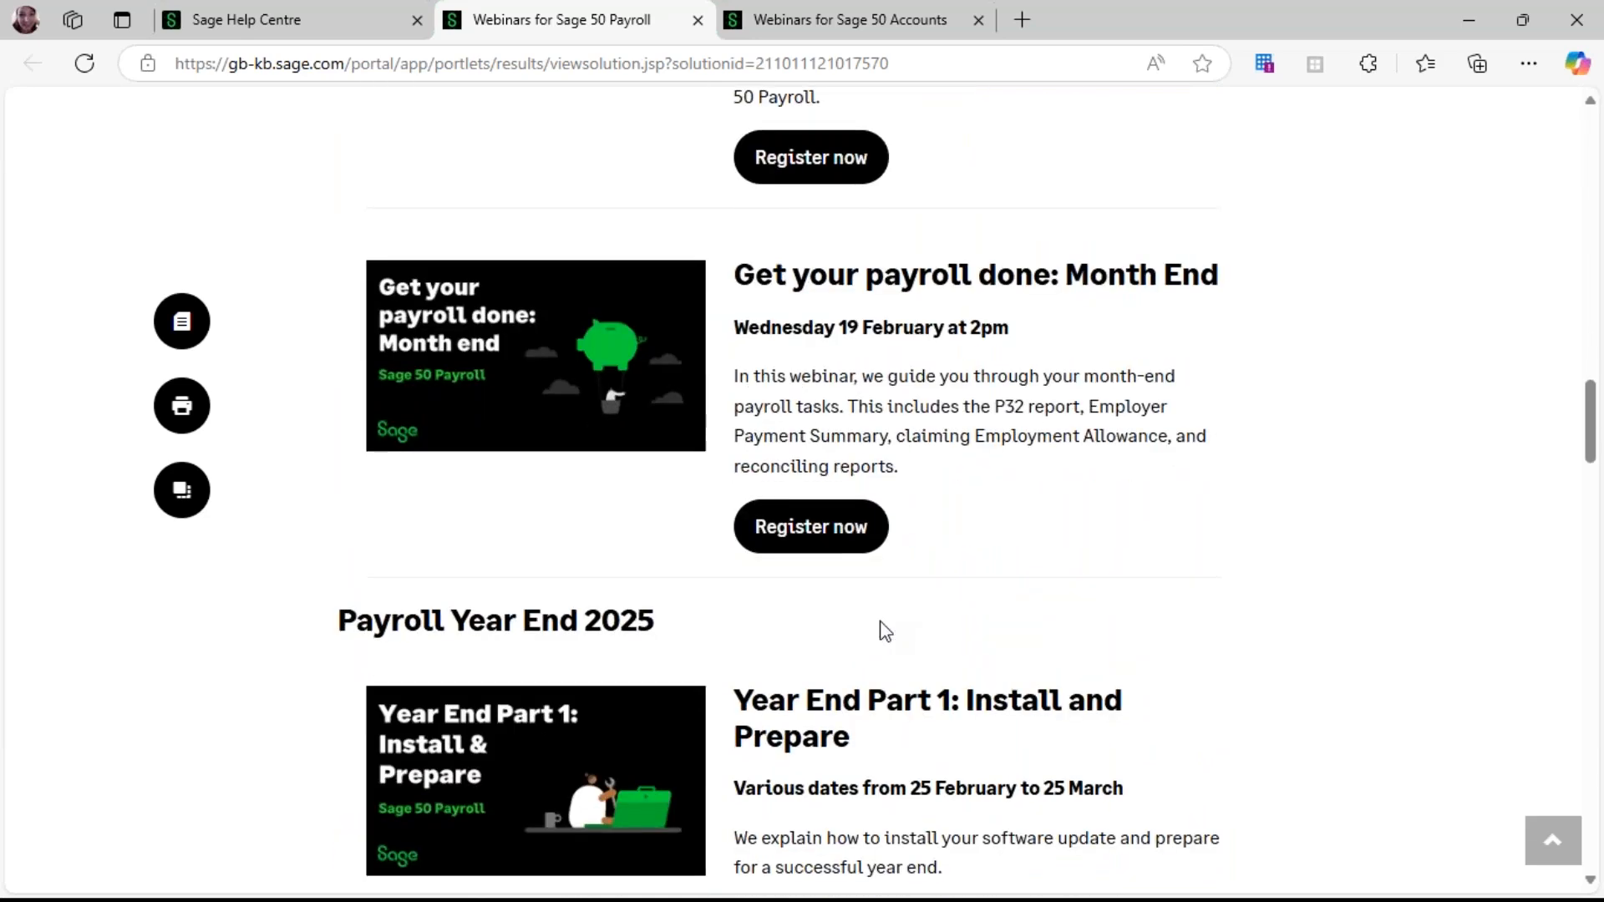
scroll(877, 643, down, 13)
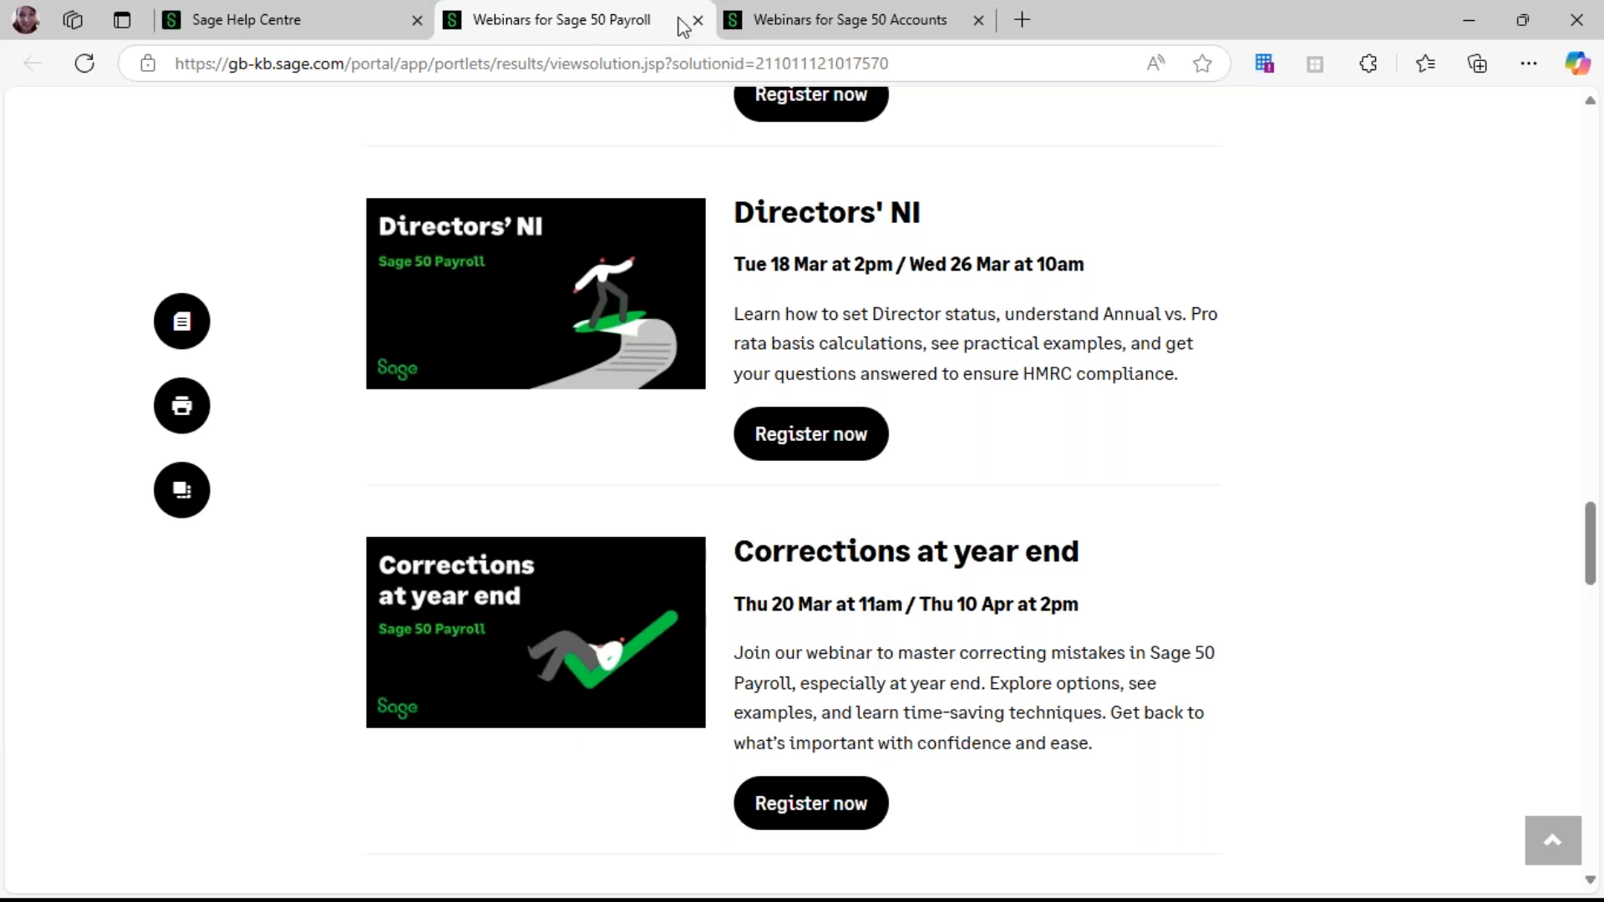
Review the Banking Excellence quiz session in the Sage 50 Accounts webinars article, and return to the Sage 50 Payroll webinars article
click(874, 21)
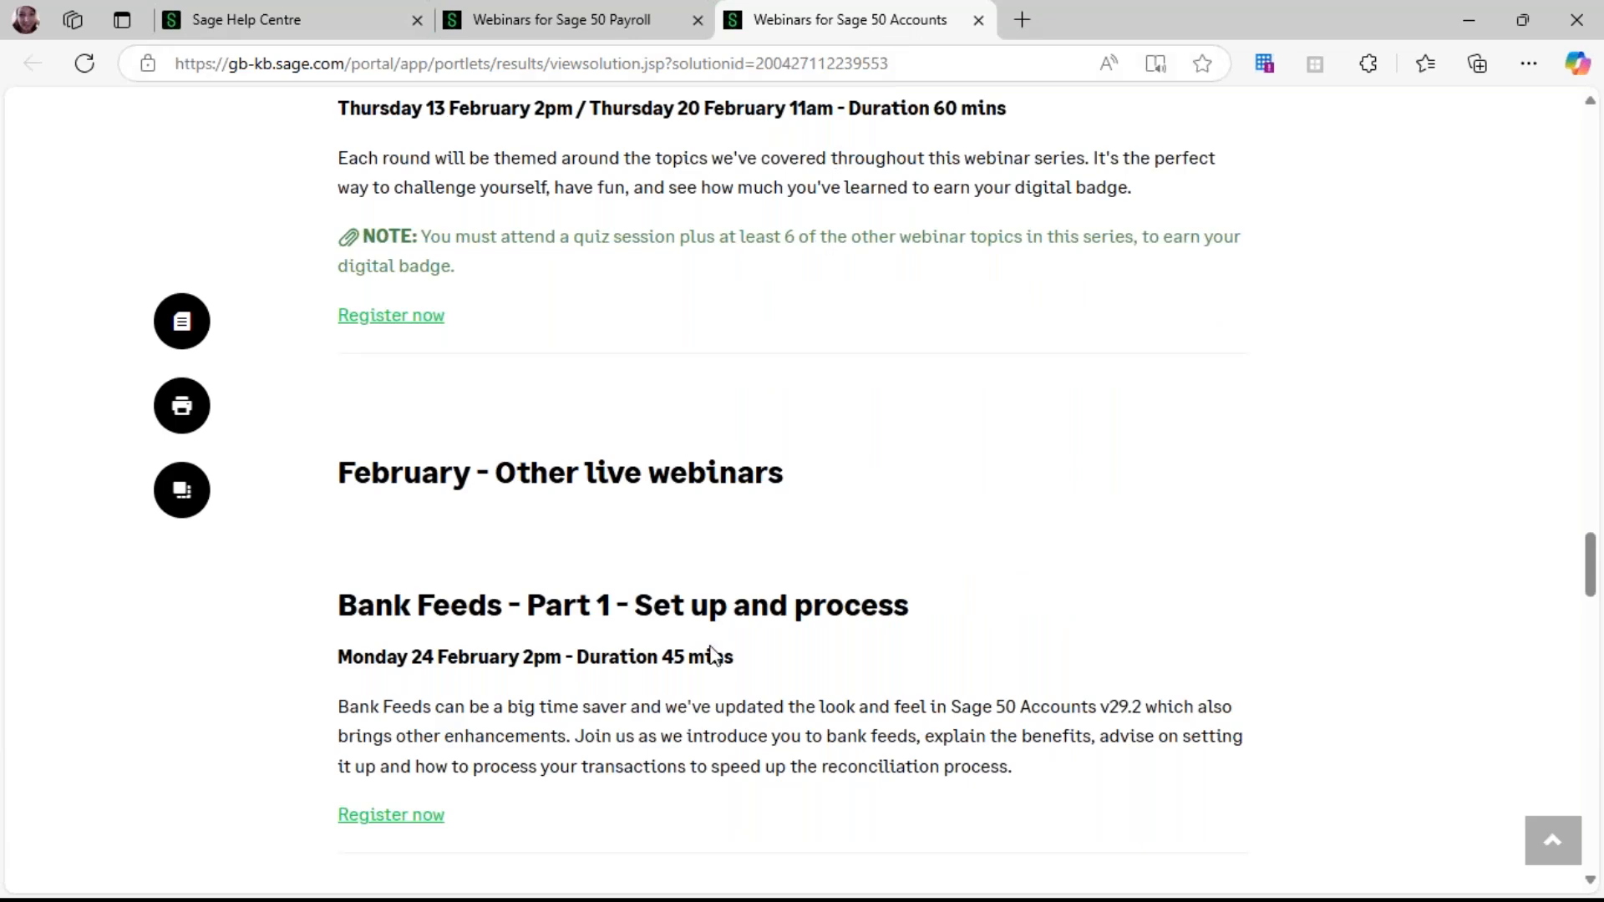
scroll(728, 647, up, 4)
scroll(732, 639, down, 3)
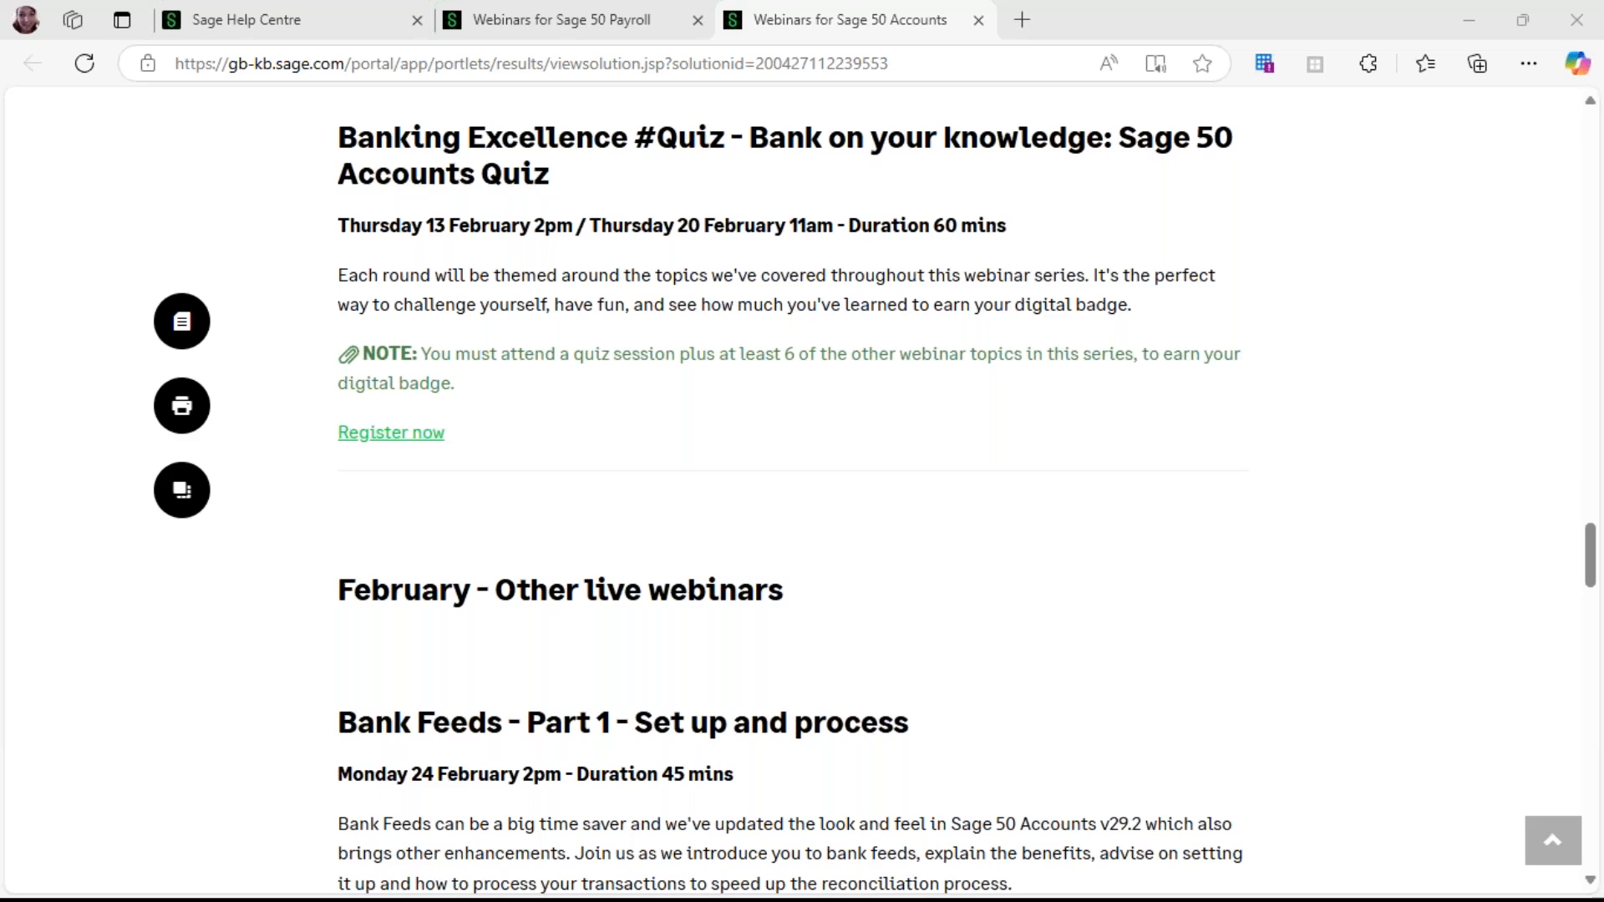
key(ctrl+shift+Tab)
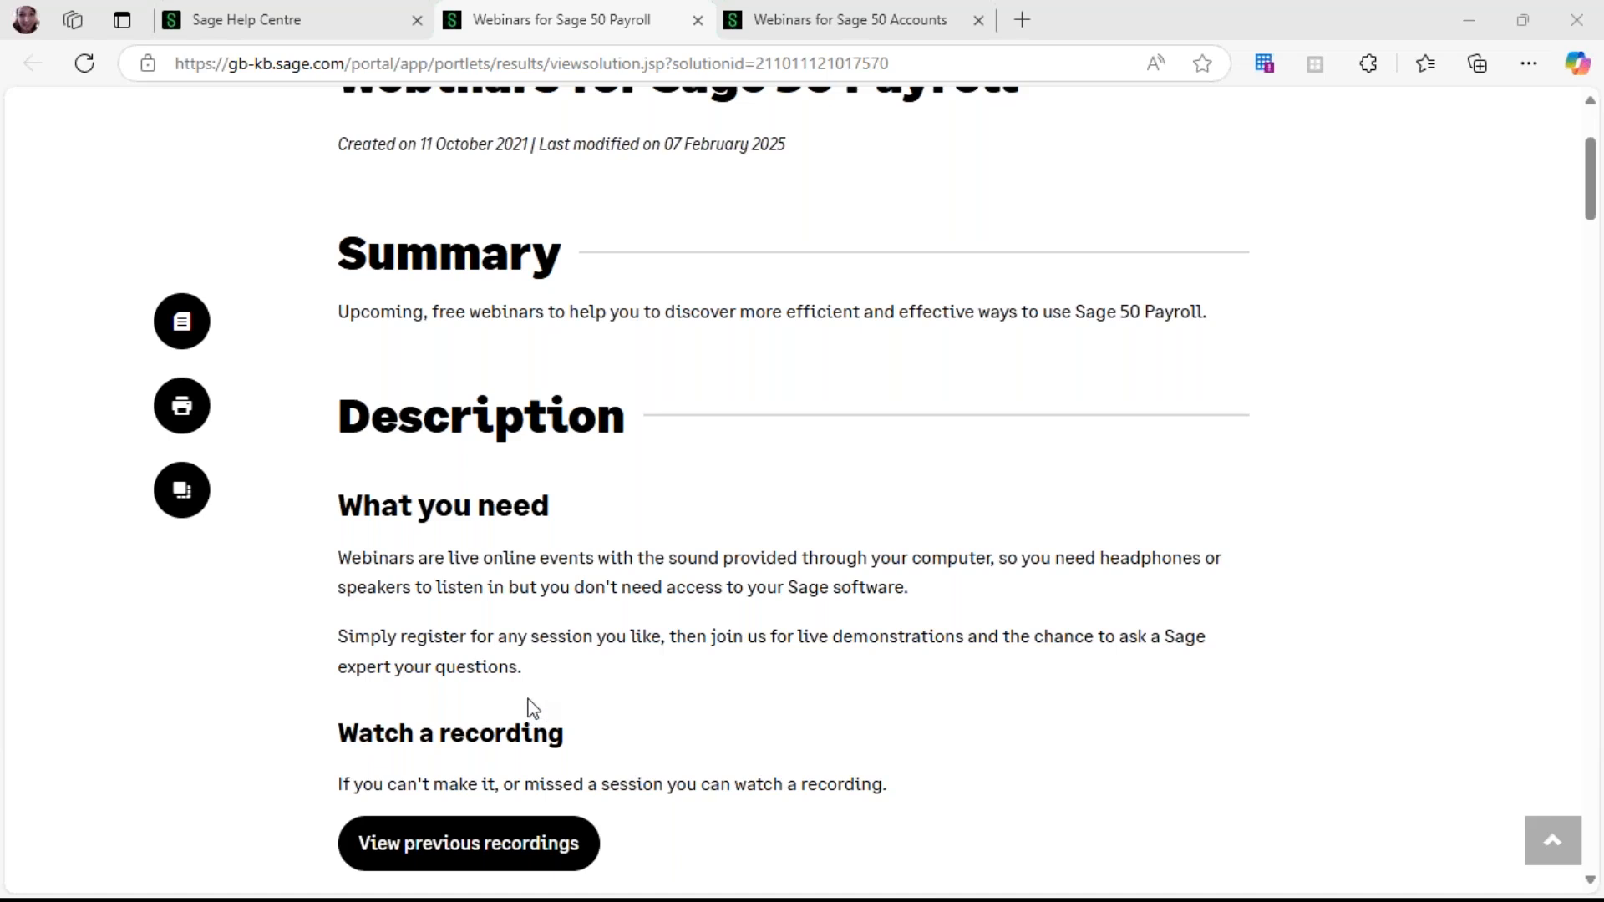
Return to the Sage Help Centre, rerun the Sage 50 Payroll search for "webinar" and close the search results
click(380, 21)
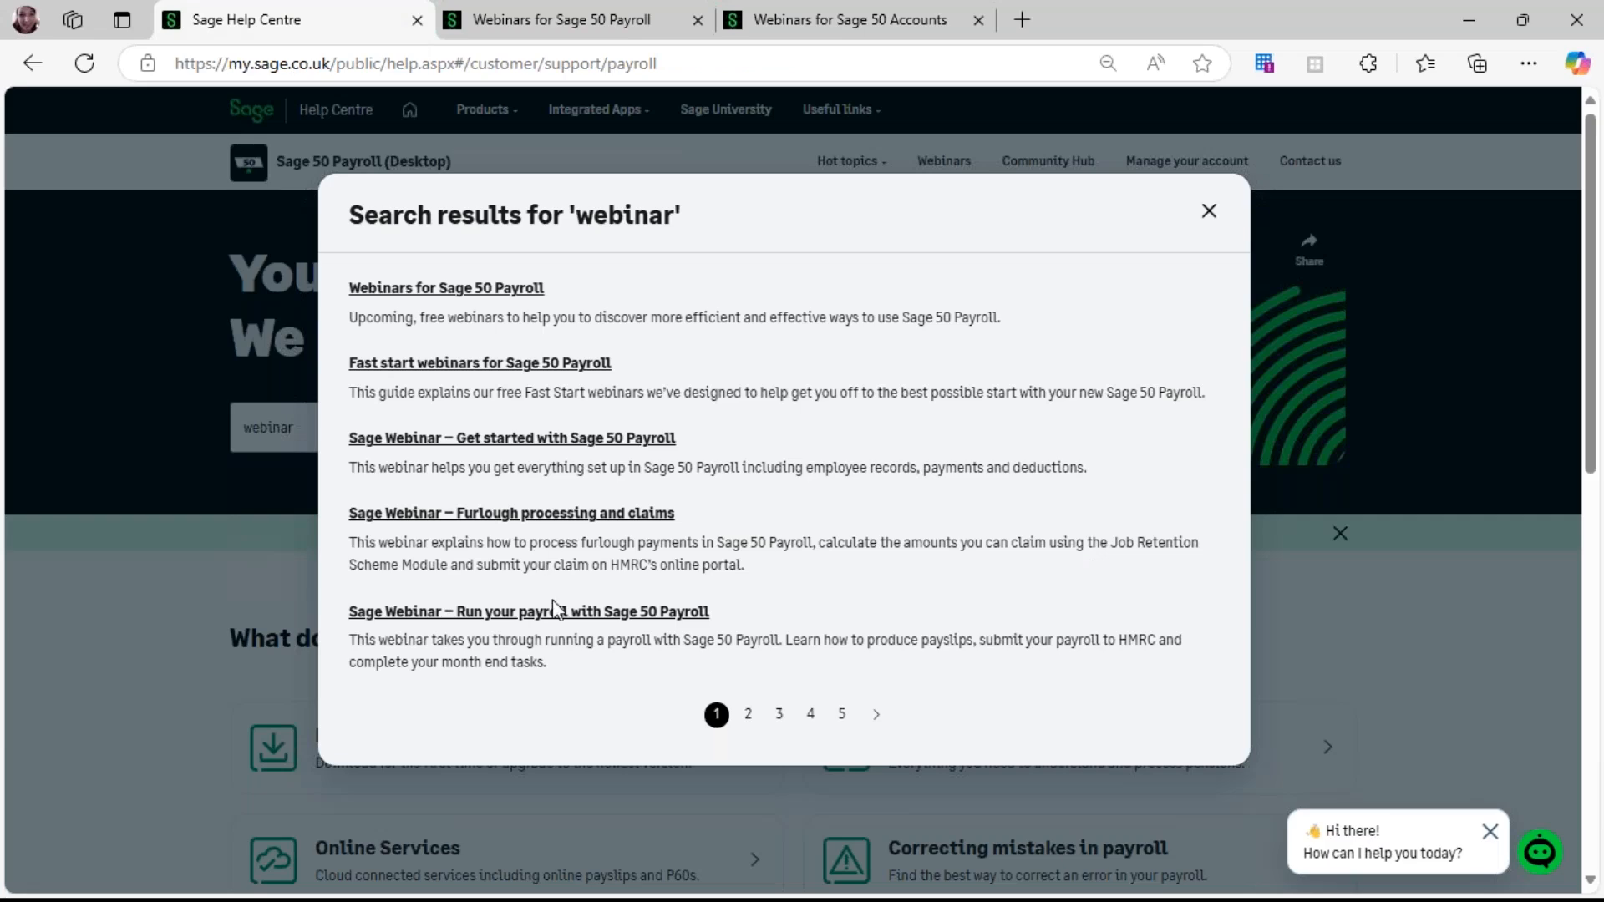
click(1211, 211)
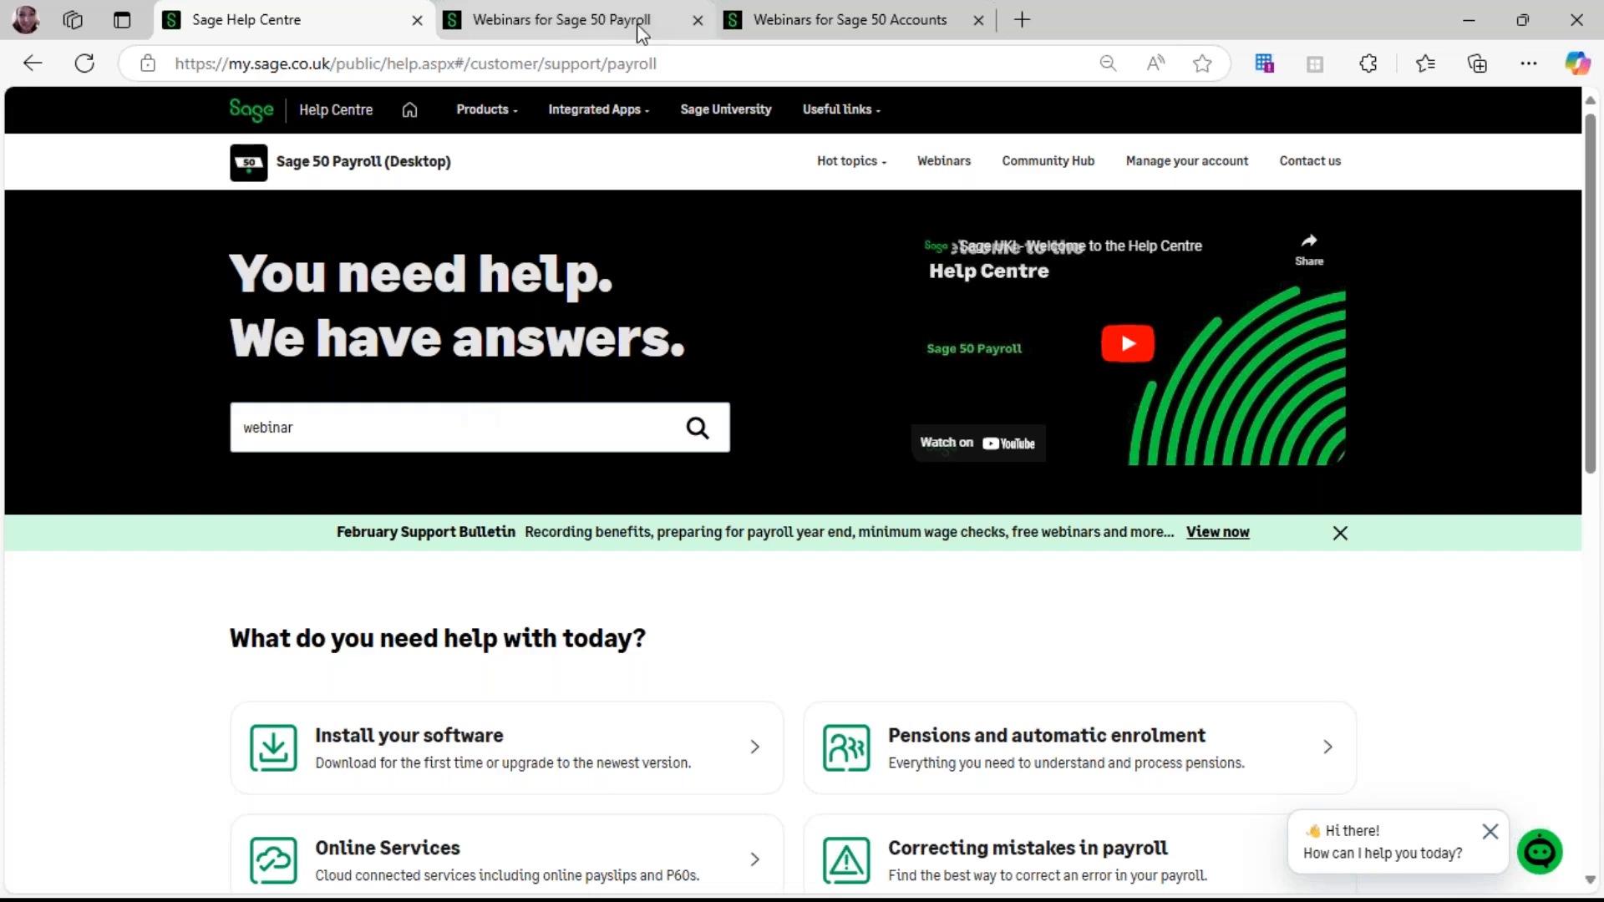
click(690, 431)
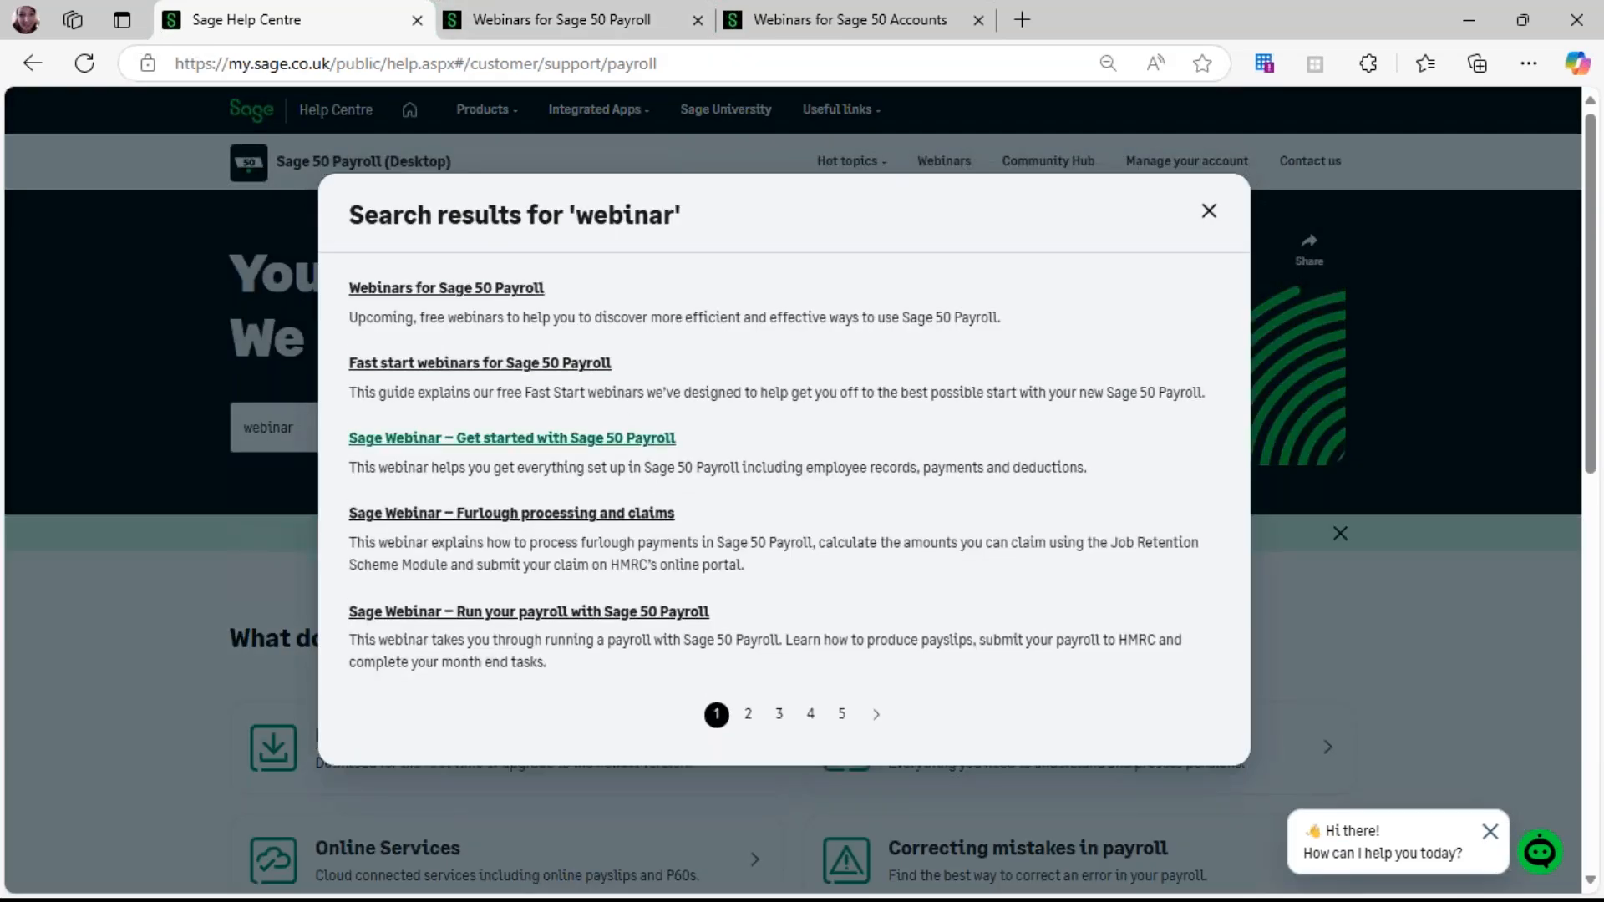
click(1211, 215)
Switch the Help Centre to the Sage 50 Accounts support page and dismiss the Sage Intacct promotion
click(485, 109)
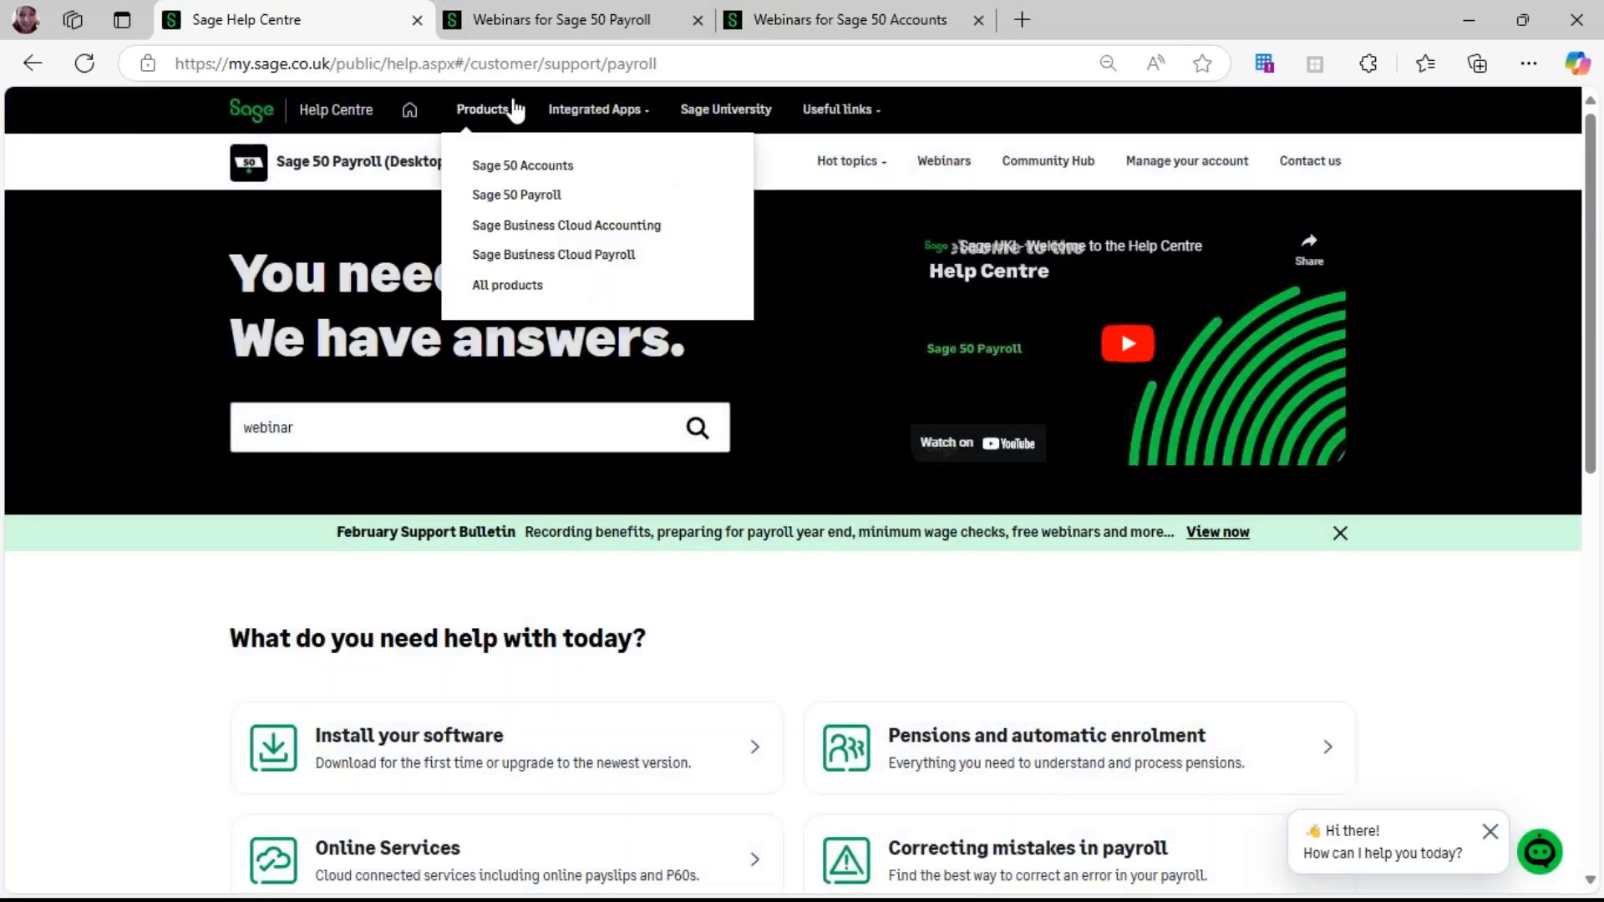
click(519, 165)
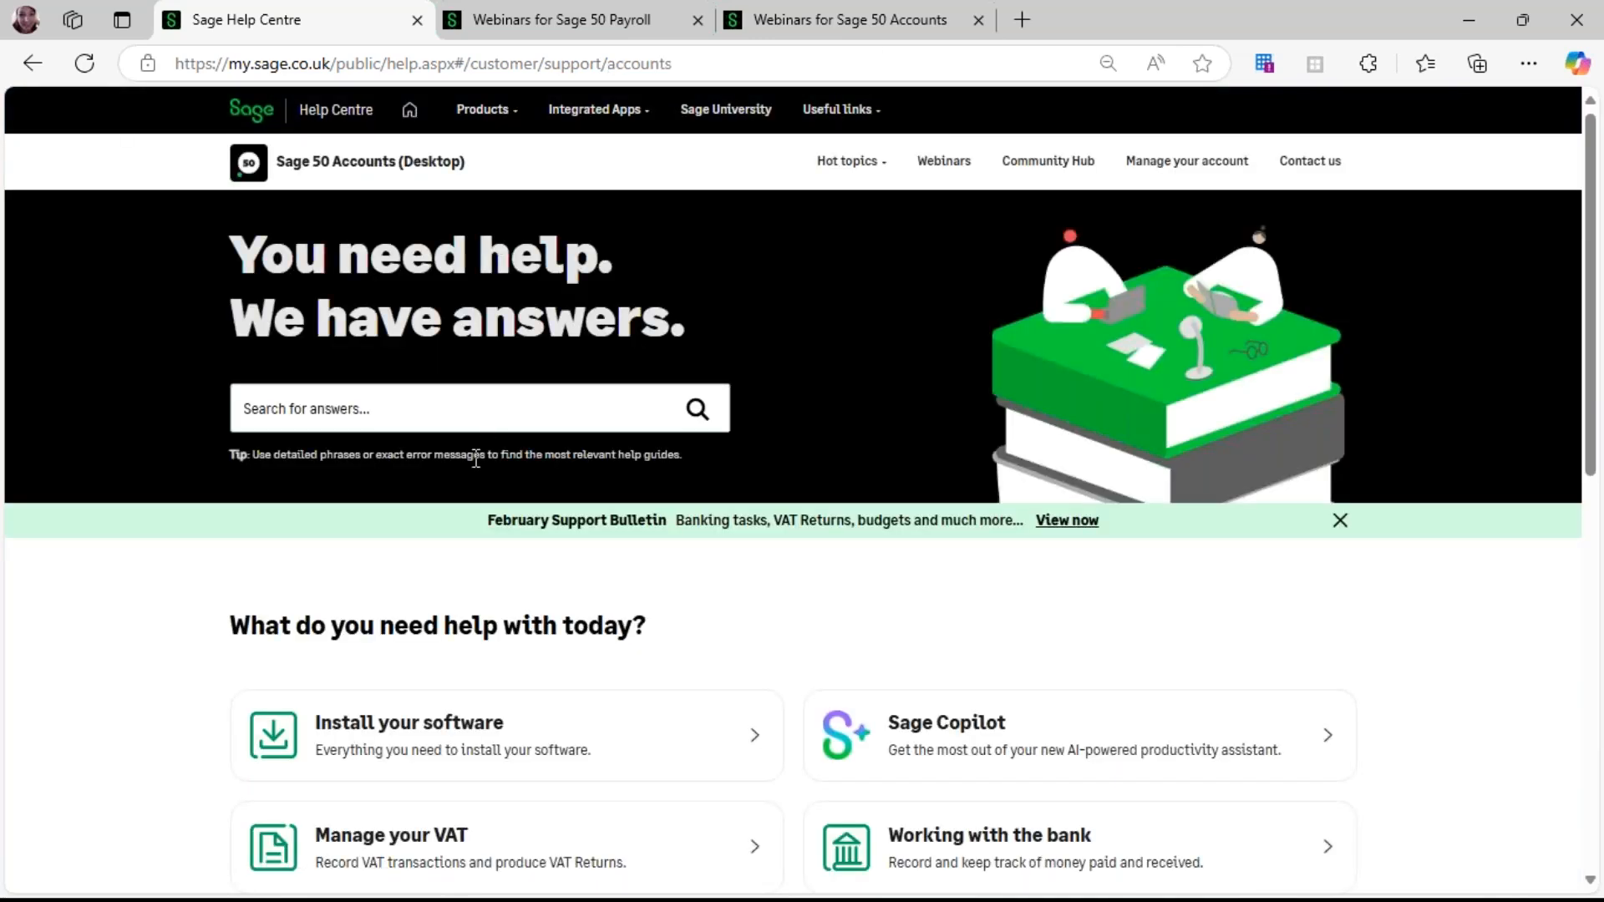
click(450, 407)
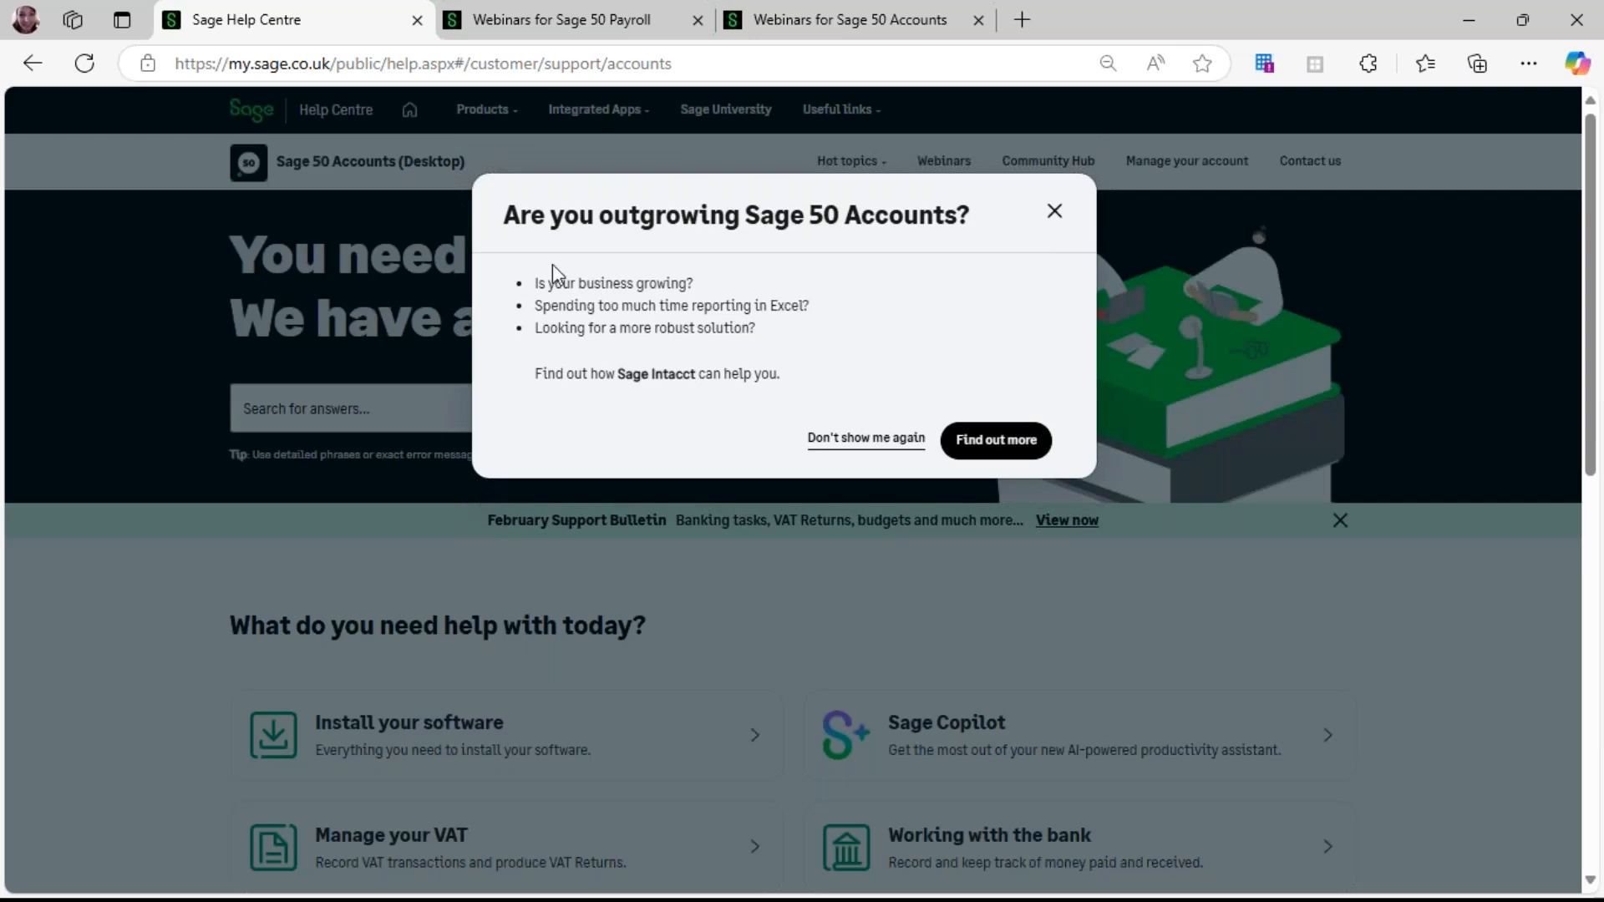
click(1055, 212)
Search the Sage 50 Accounts help for "webinar"
click(404, 409)
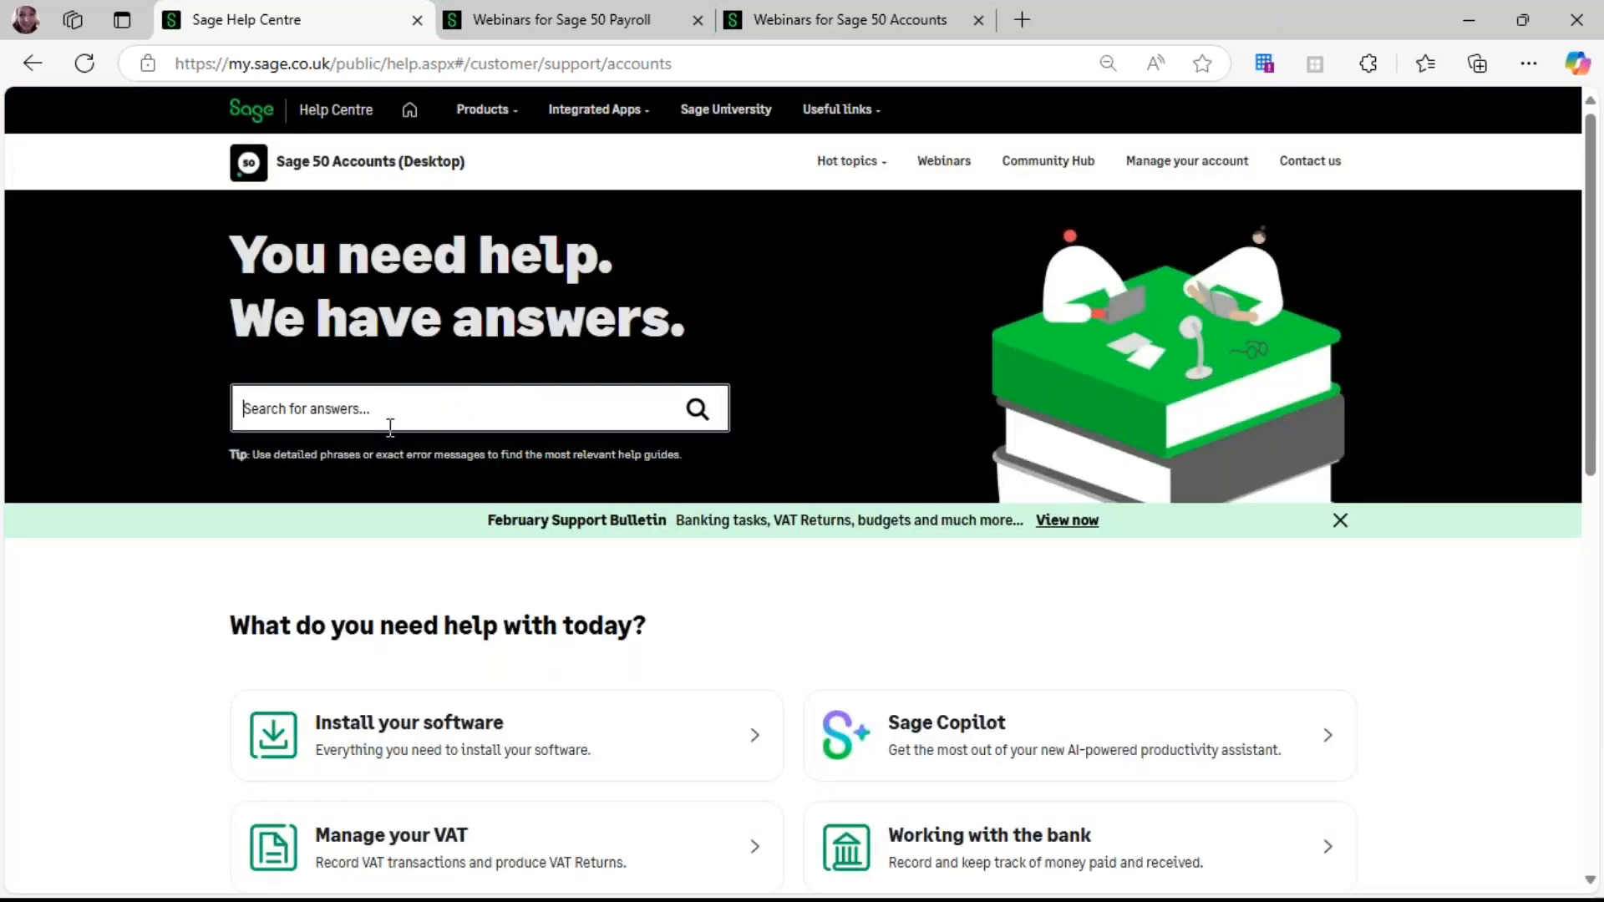
text(webinar)
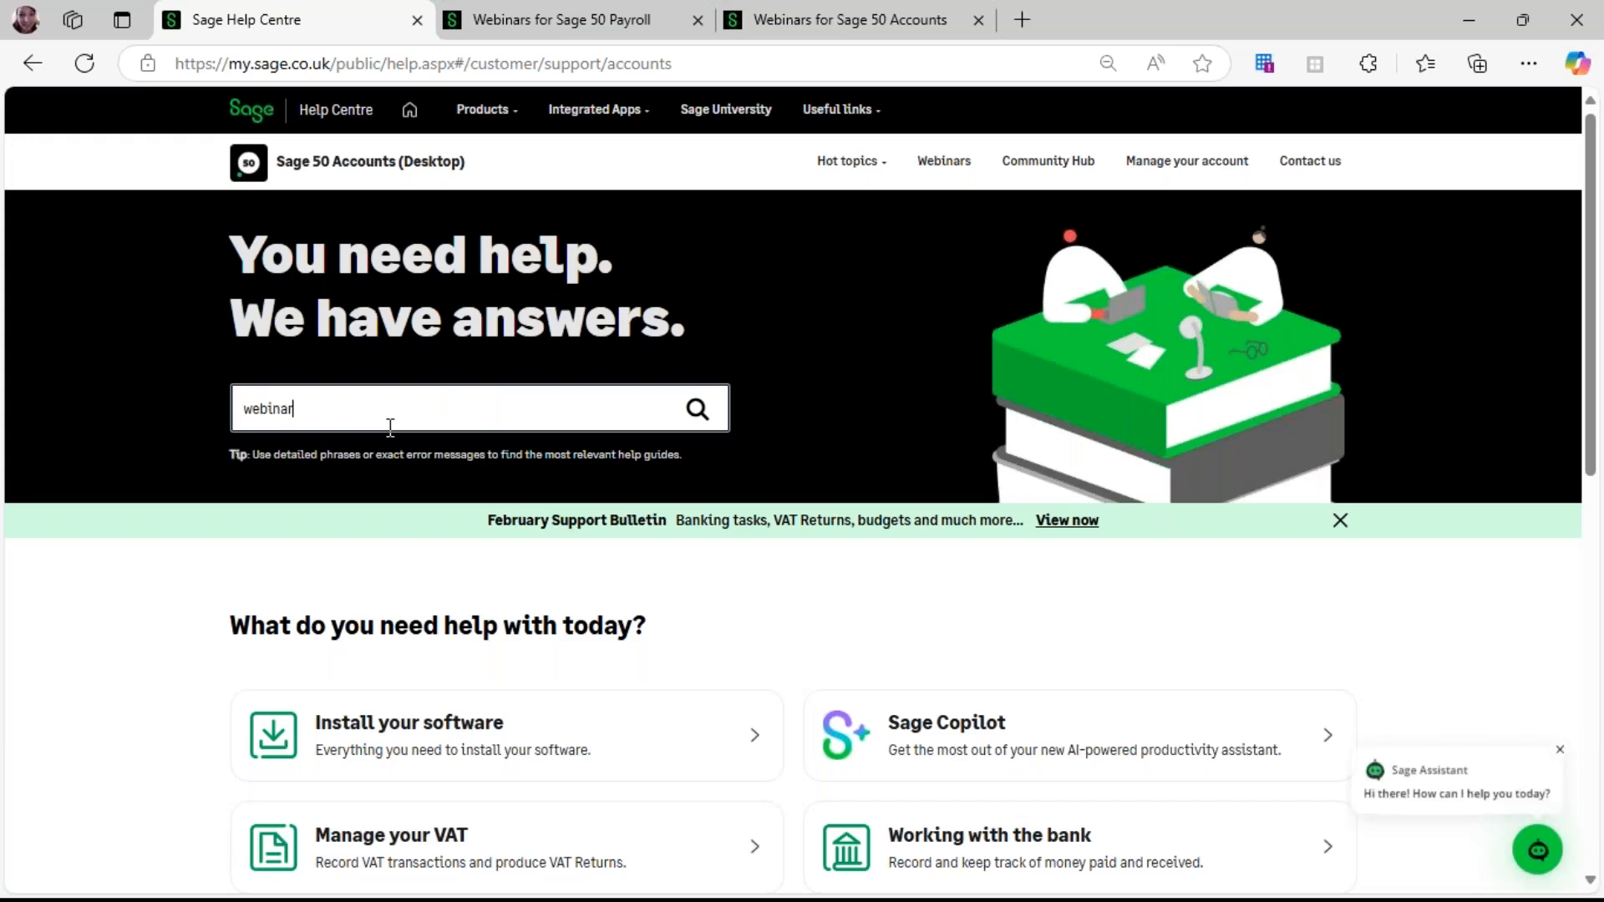
click(727, 422)
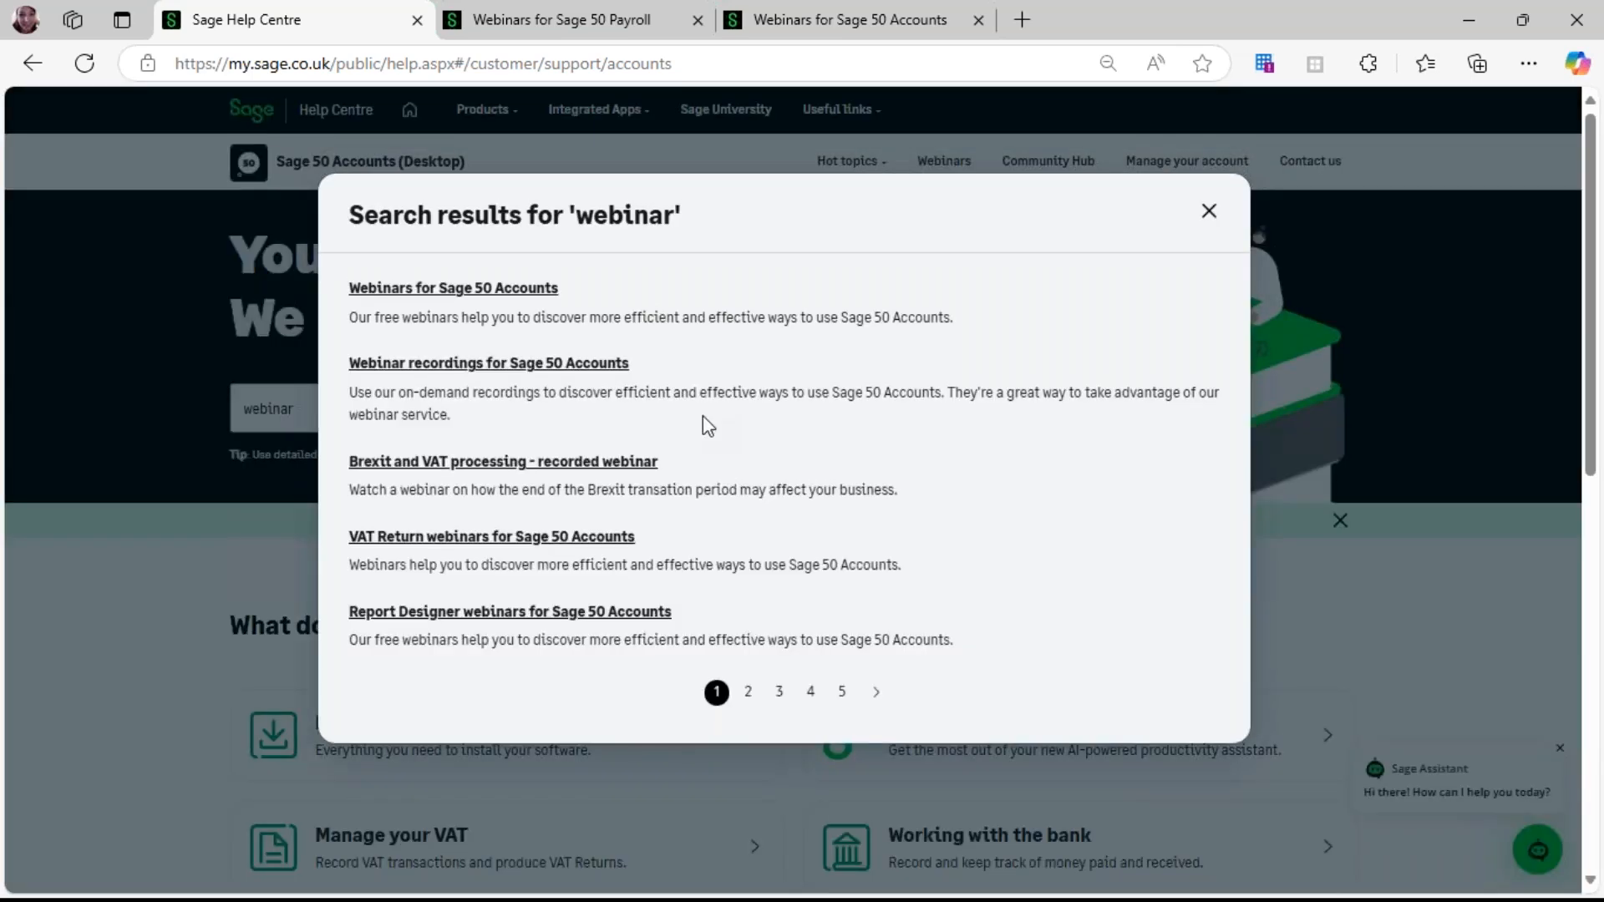